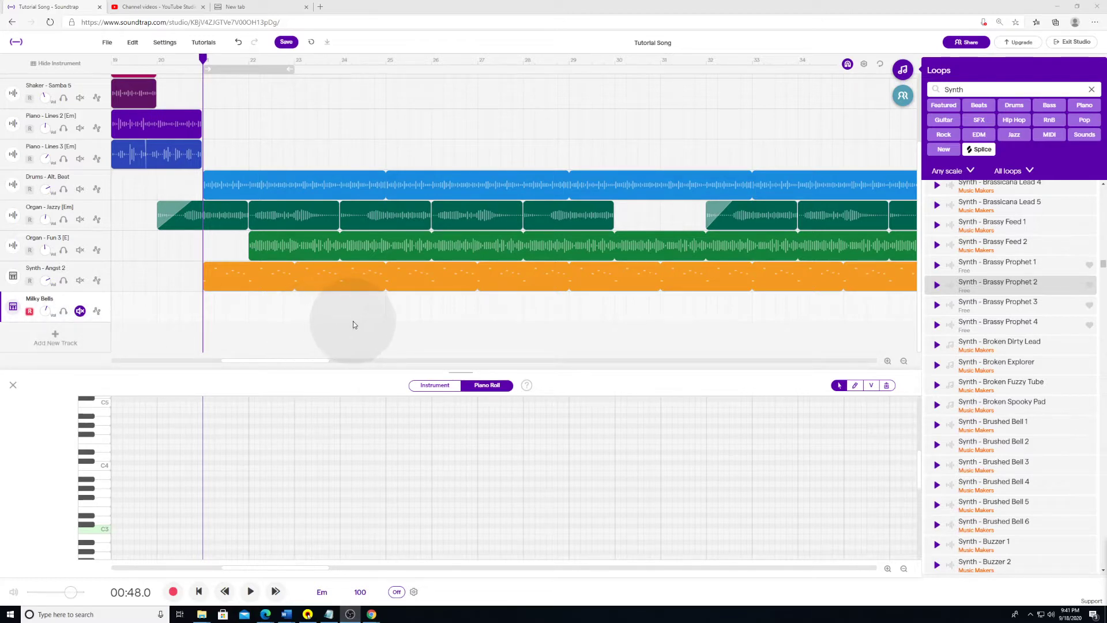
Step: Play back the arrangement's section starting at measure 21 and stop after a few measures
{"action": "scroll", "coordinate": [354, 324], "scroll_direction": "up", "scroll_amount": 2}
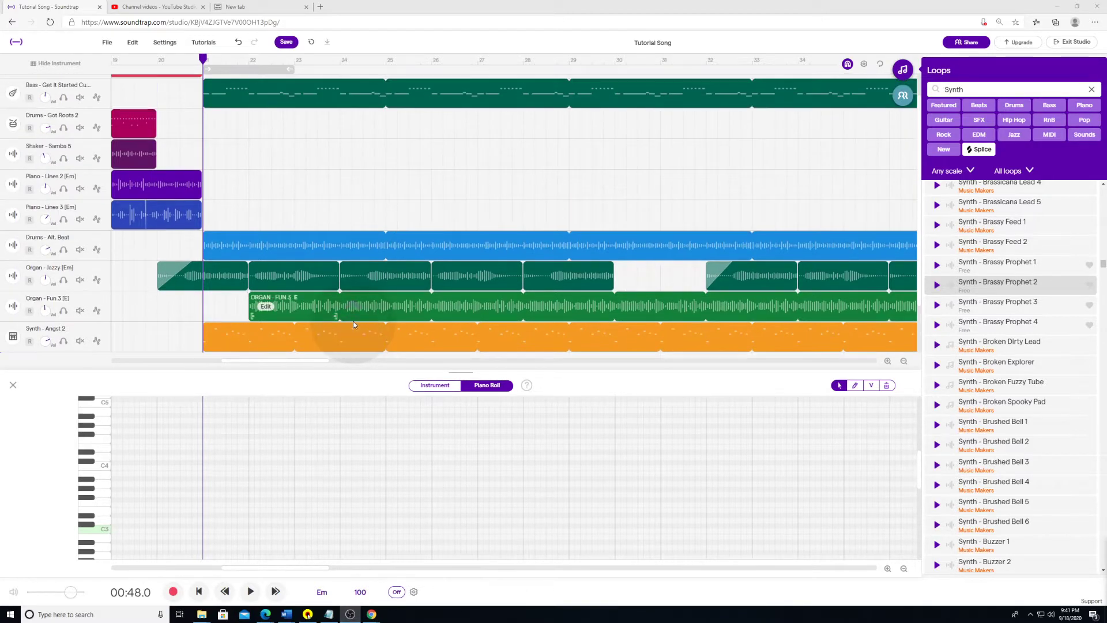
{"action": "scroll", "coordinate": [353, 325], "scroll_direction": "up", "scroll_amount": 2}
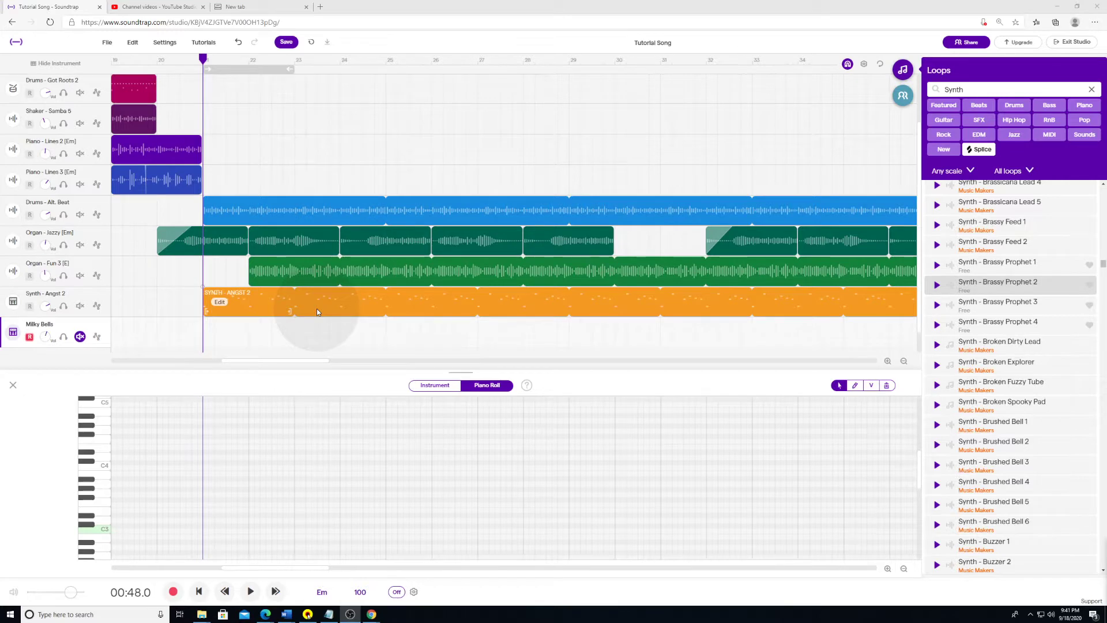
{"action": "scroll", "coordinate": [319, 287], "scroll_direction": "down", "scroll_amount": 1}
{"action": "scroll", "coordinate": [277, 202], "scroll_direction": "up", "scroll_amount": 3}
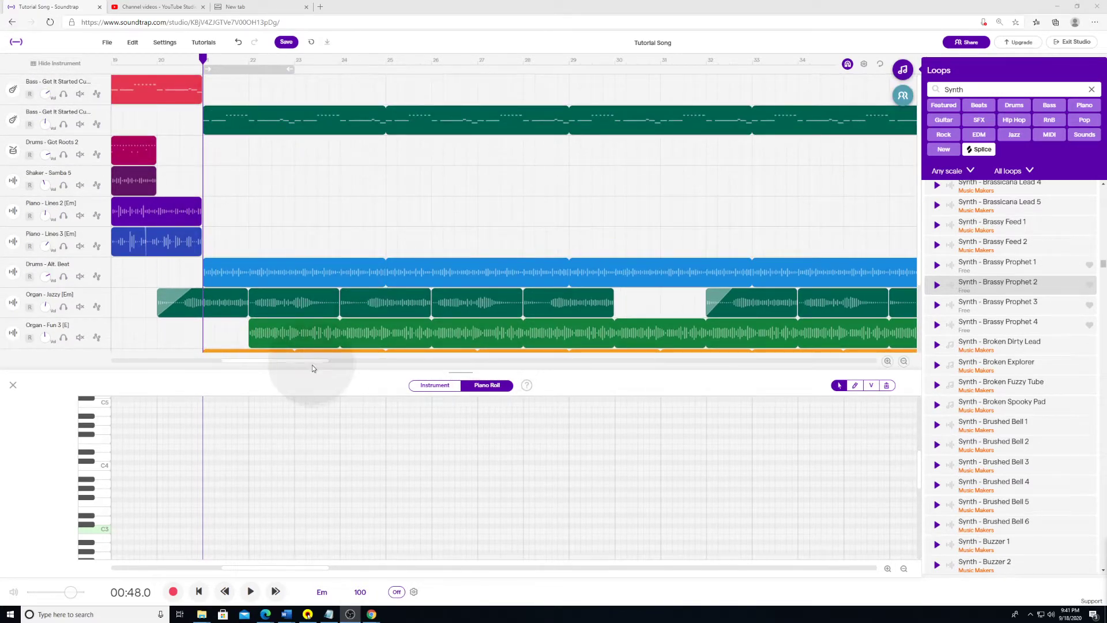
{"action": "mouse_move", "coordinate": [314, 360]}
{"action": "left_mouse_down"}
{"action": "mouse_move", "coordinate": [225, 360]}
{"action": "mouse_move", "coordinate": [331, 362]}
{"action": "mouse_move", "coordinate": [305, 365]}
{"action": "left_mouse_up"}
{"action": "scroll", "coordinate": [515, 289], "scroll_direction": "down", "scroll_amount": 1}
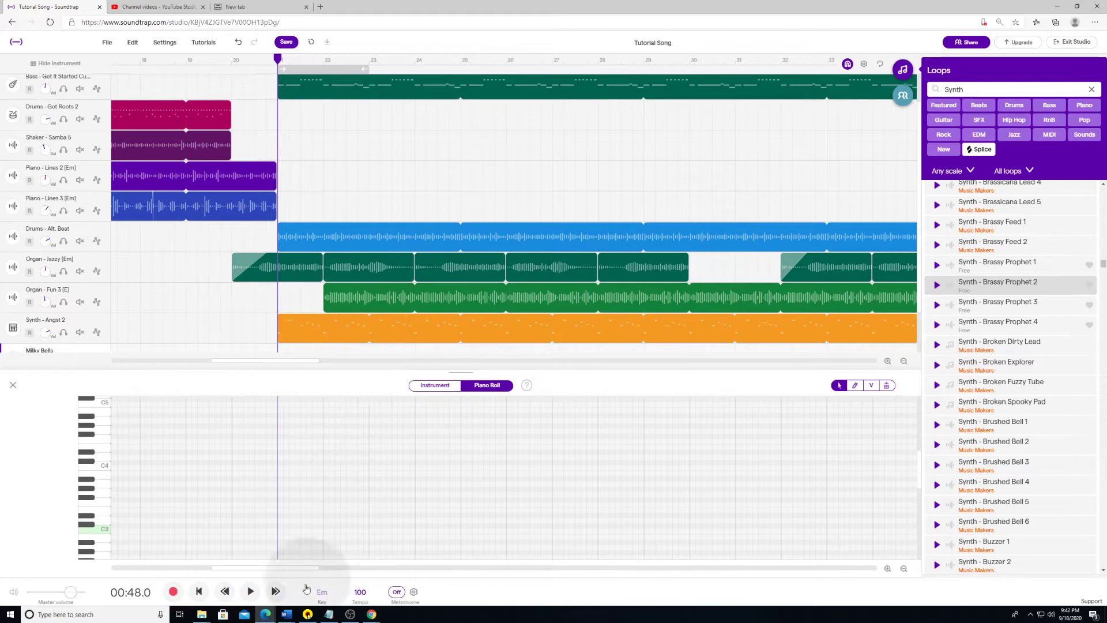
{"action": "left_click", "coordinate": [250, 591]}
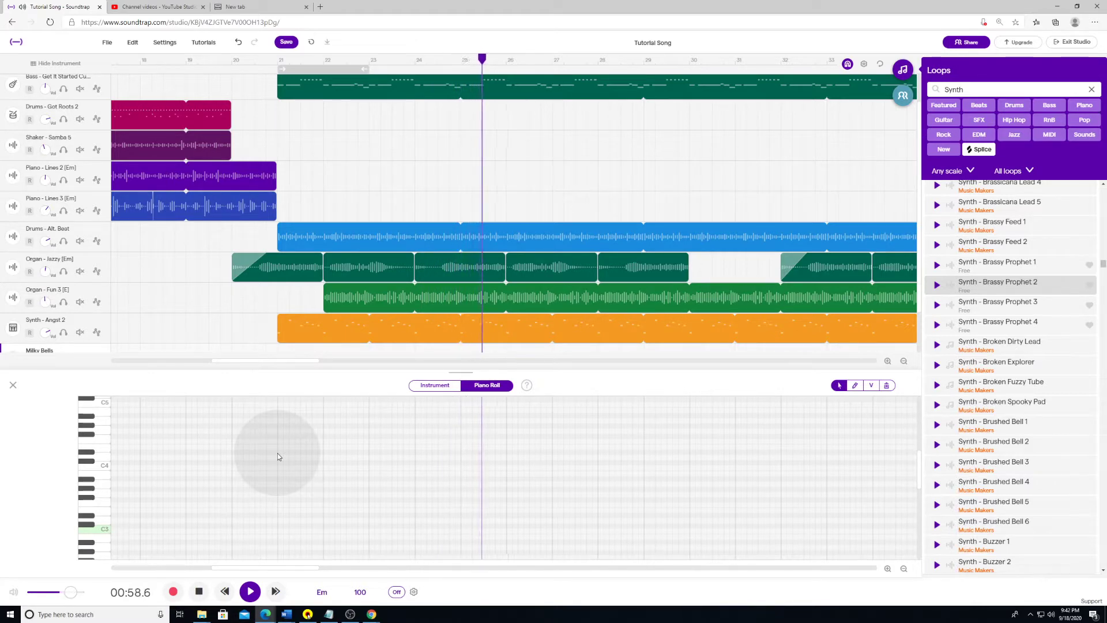
{"action": "left_click", "coordinate": [196, 589]}
Step: Review the arrangement's tracks from the opening Milky Bells part to the end of the section that begins at measure 21
{"action": "scroll", "coordinate": [519, 199], "scroll_direction": "down", "scroll_amount": 1}
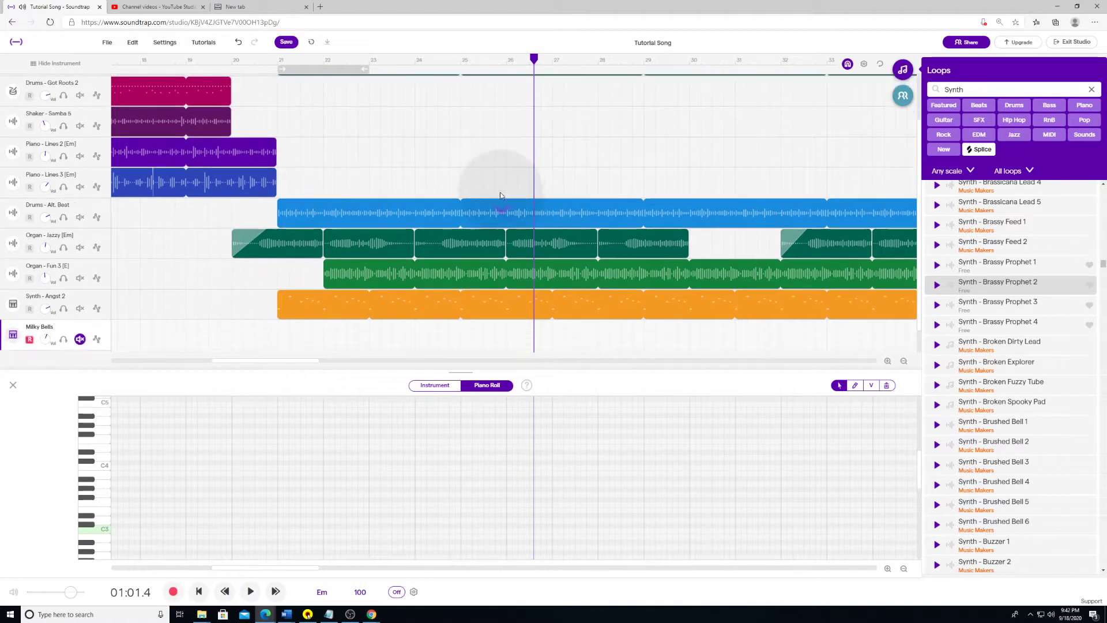
{"action": "scroll", "coordinate": [520, 199], "scroll_direction": "up", "scroll_amount": 1}
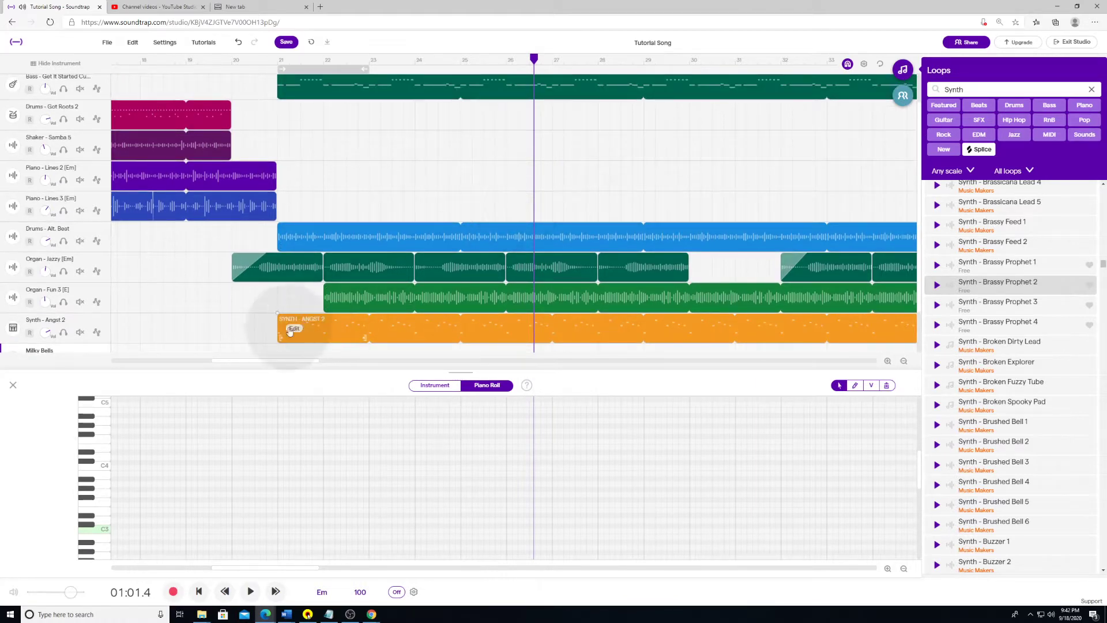
{"action": "left_click", "coordinate": [316, 358]}
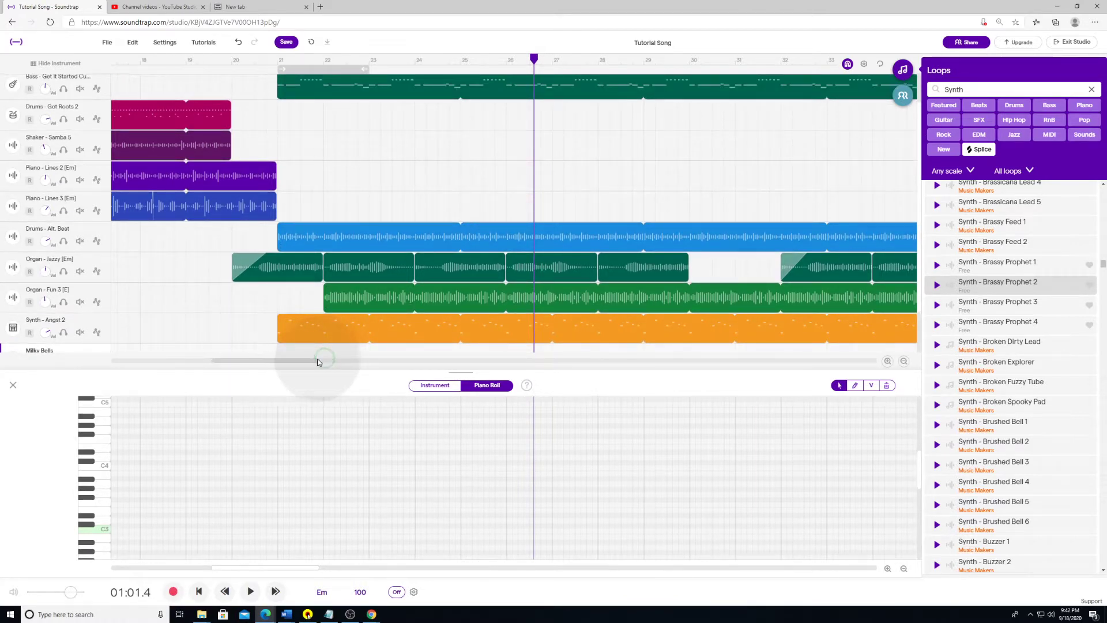
{"action": "left_click_drag", "start_coordinate": [311, 362], "coordinate": [354, 363]}
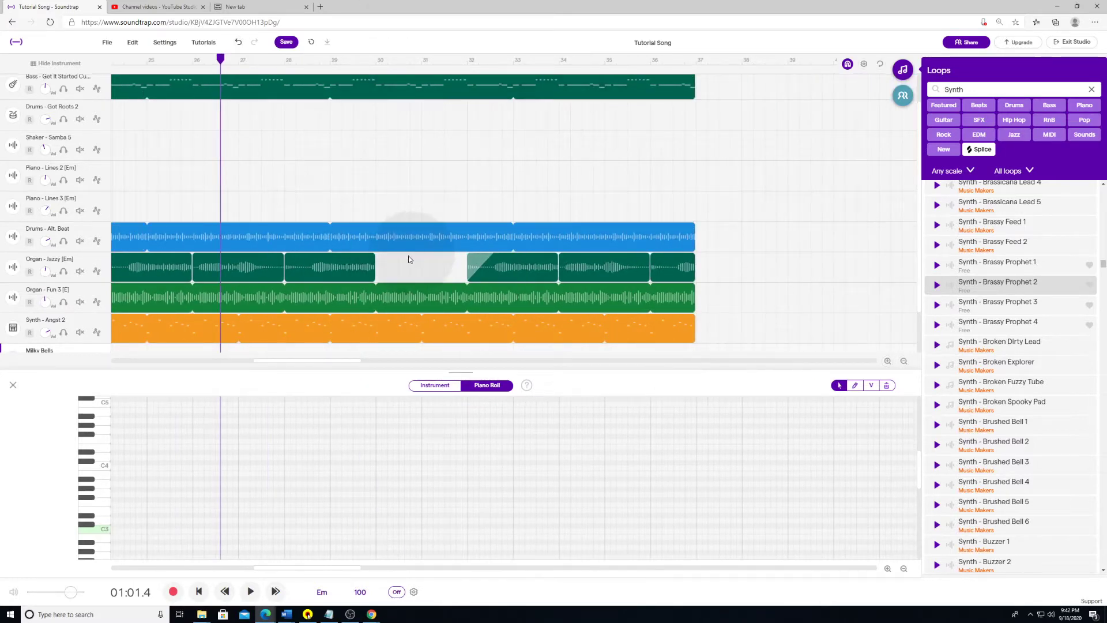
{"action": "left_click_drag", "start_coordinate": [287, 365], "coordinate": [261, 359]}
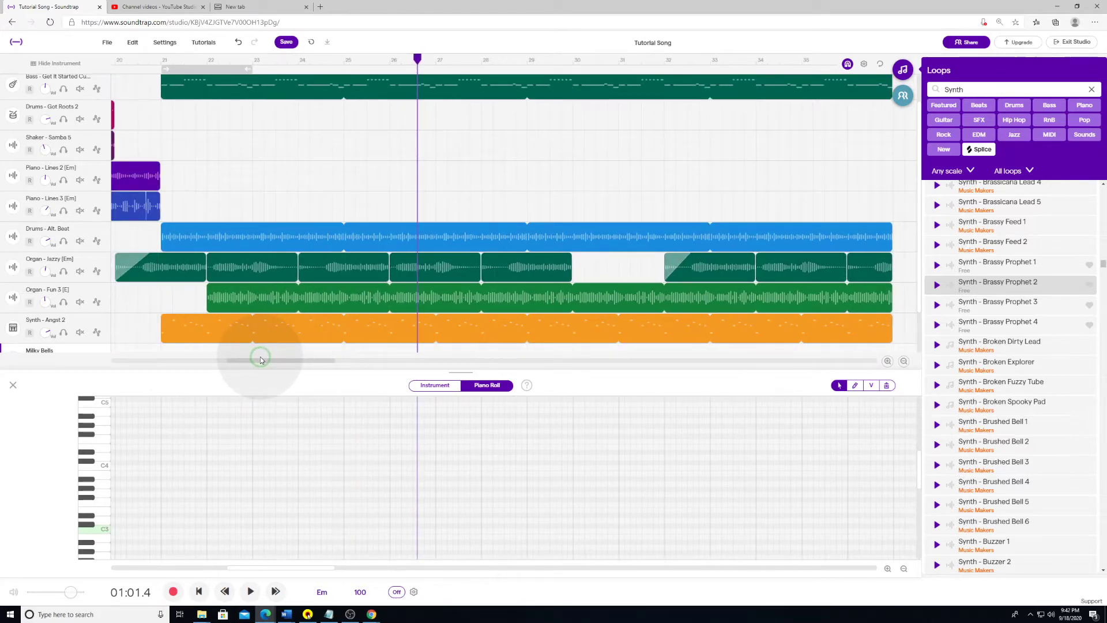
{"action": "left_click_drag", "start_coordinate": [261, 359], "coordinate": [259, 358]}
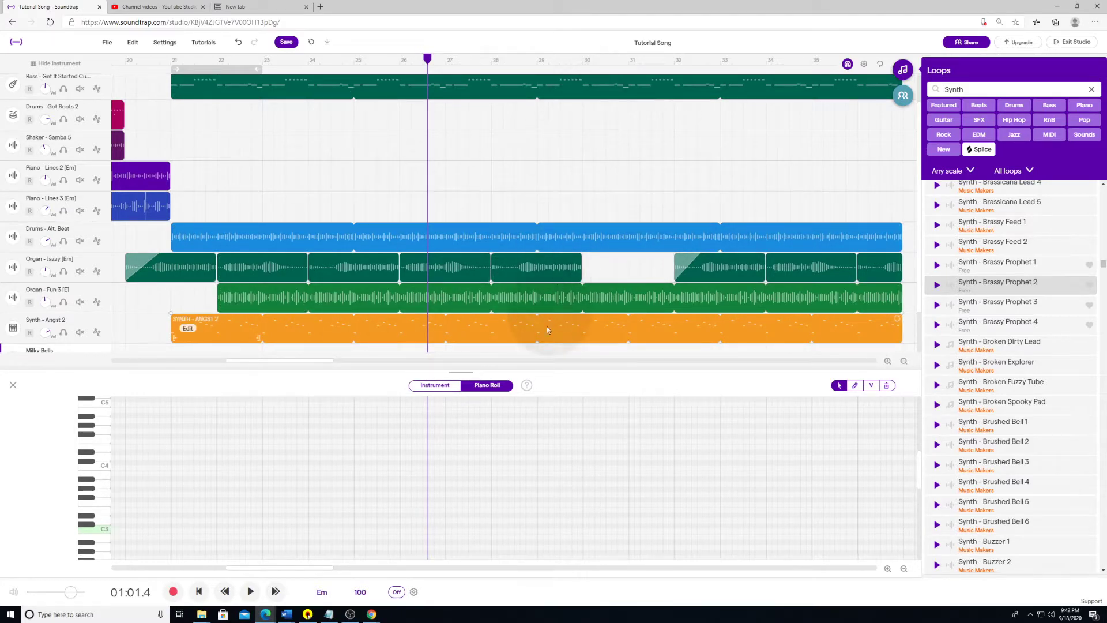
{"action": "scroll", "coordinate": [530, 288], "scroll_direction": "down", "scroll_amount": 1}
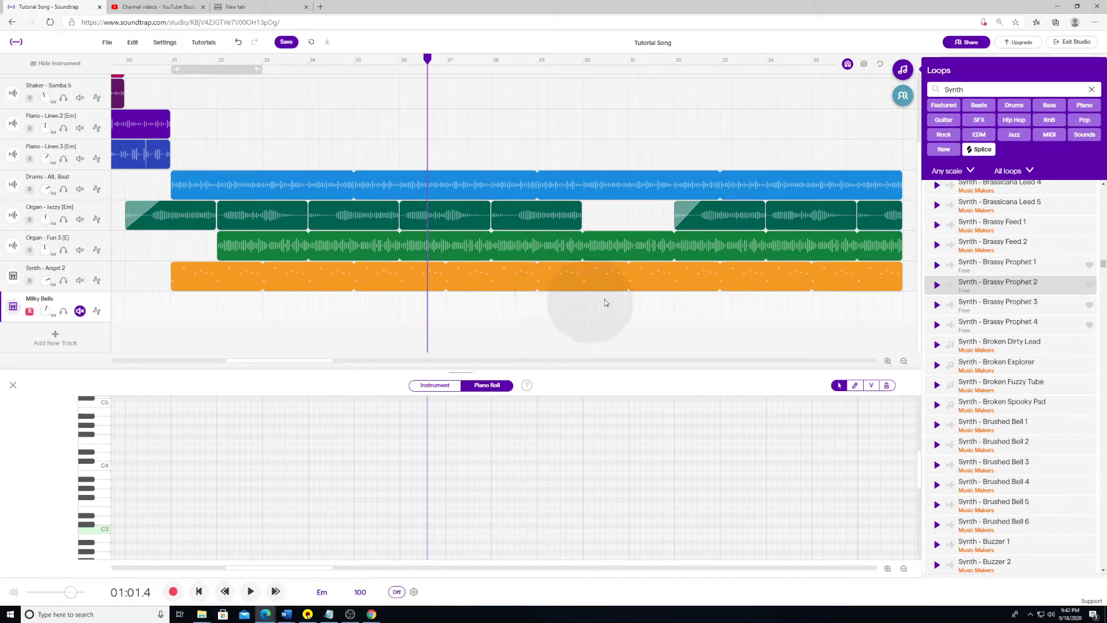
{"action": "scroll", "coordinate": [526, 241], "scroll_direction": "up", "scroll_amount": 2}
{"action": "scroll", "coordinate": [529, 244], "scroll_direction": "down", "scroll_amount": 1}
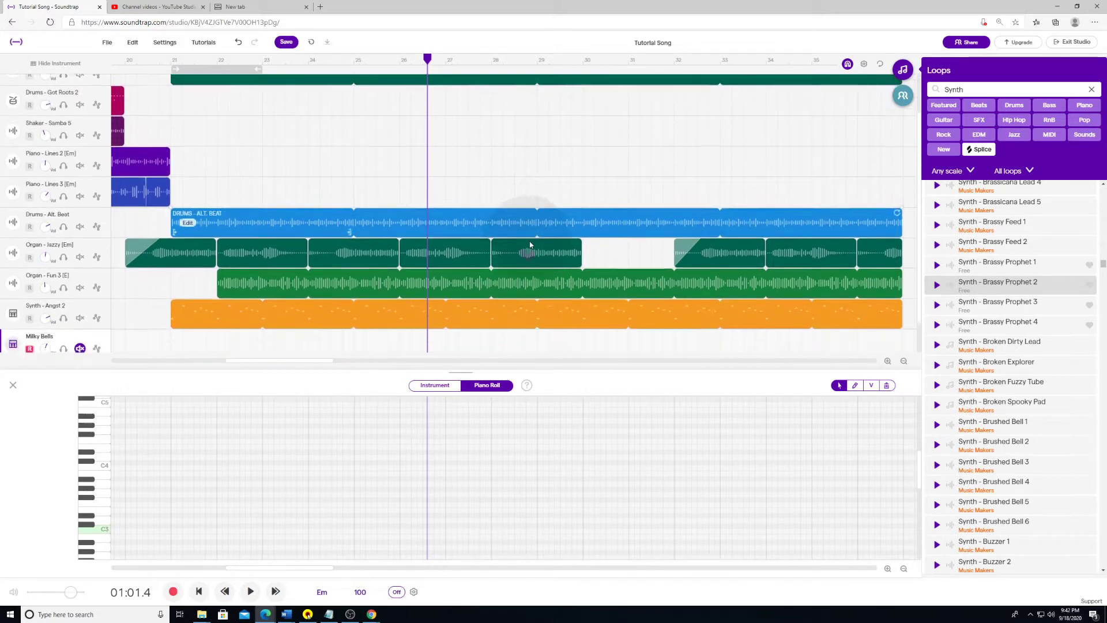
{"action": "scroll", "coordinate": [530, 245], "scroll_direction": "down", "scroll_amount": 1}
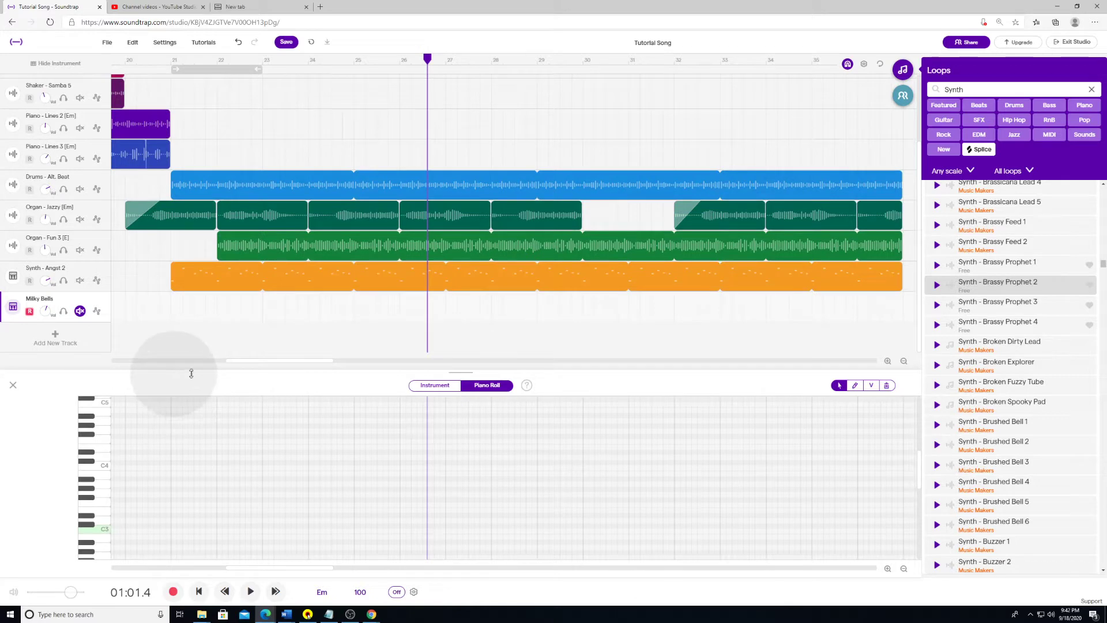
{"action": "left_click_drag", "start_coordinate": [279, 361], "coordinate": [159, 361]}
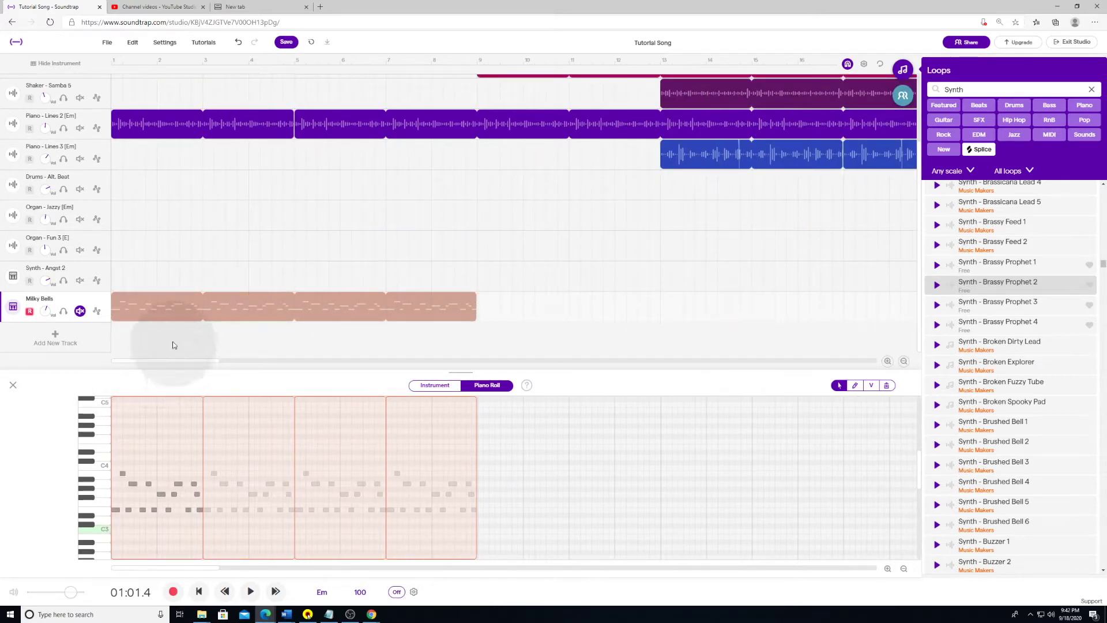
{"action": "left_click_drag", "start_coordinate": [179, 362], "coordinate": [311, 361]}
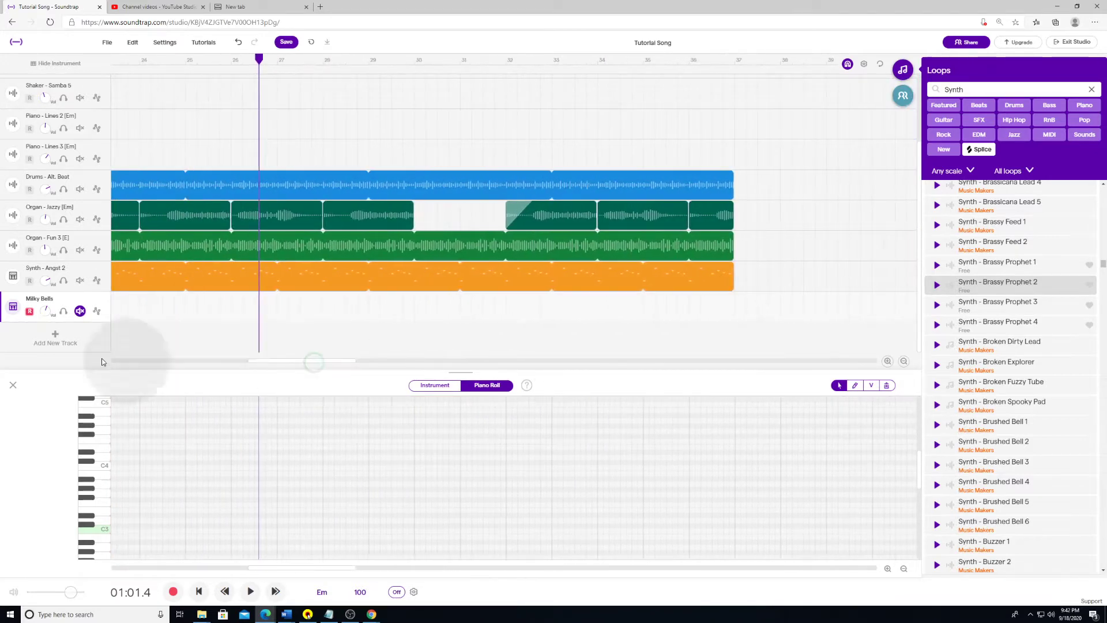
Step: Add a new Synthesizer track below the Milky Bells track
{"action": "left_click", "coordinate": [56, 342]}
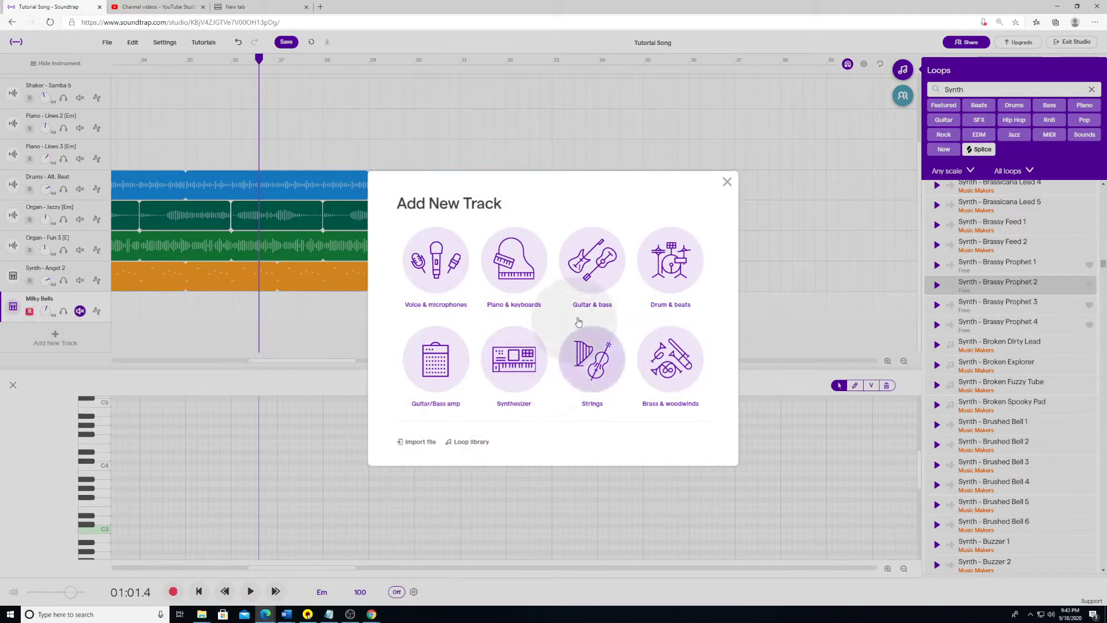
{"action": "left_click", "coordinate": [517, 371]}
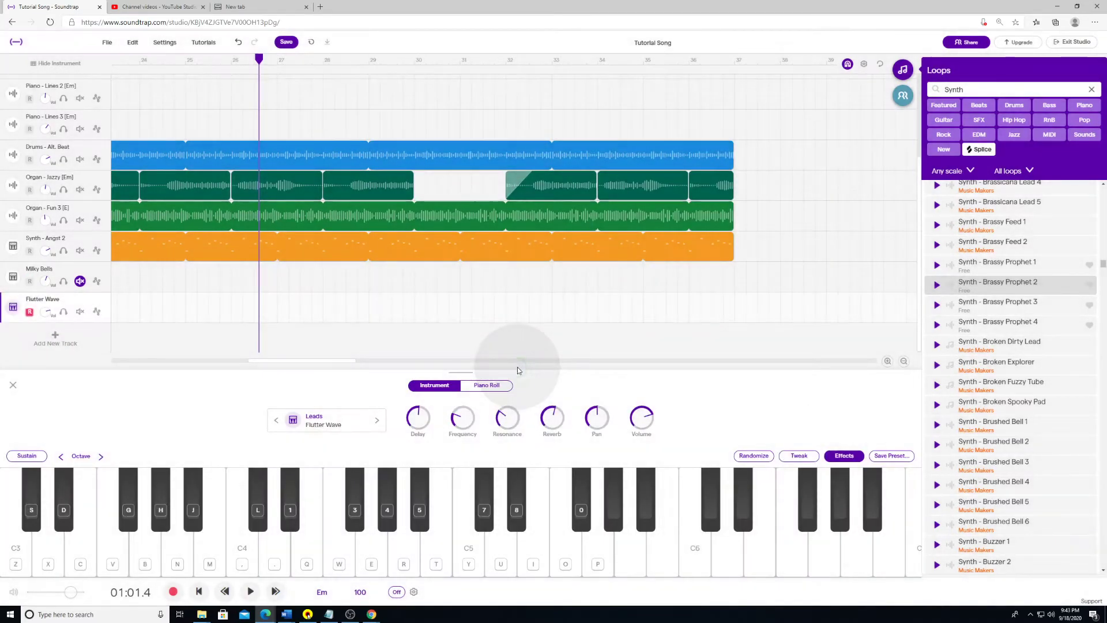
{"action": "left_click", "coordinate": [56, 339]}
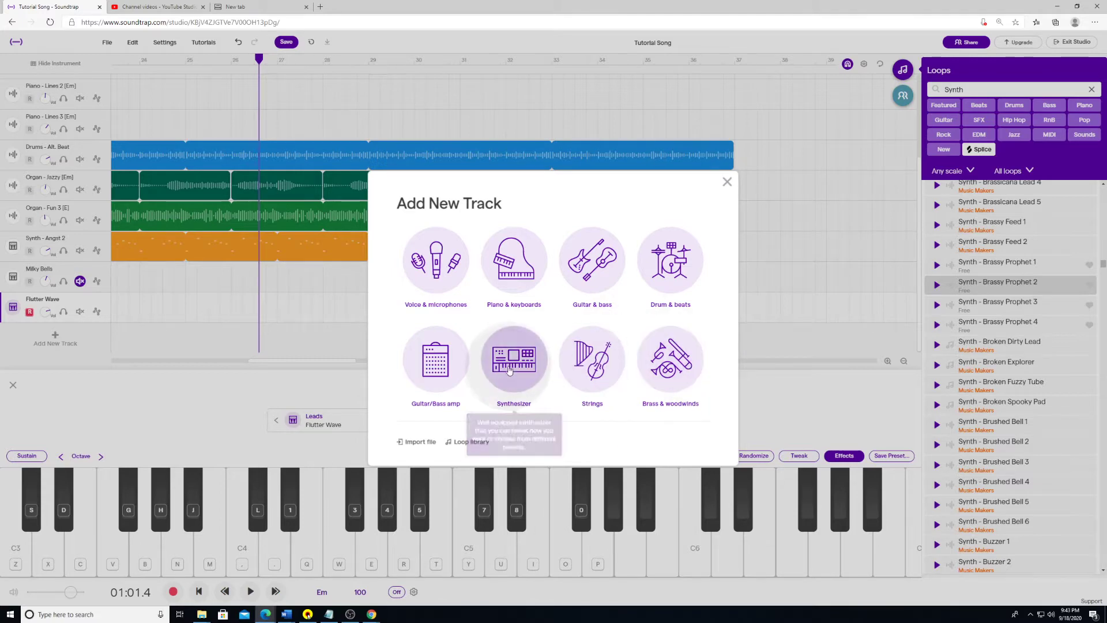
{"action": "left_click", "coordinate": [727, 182]}
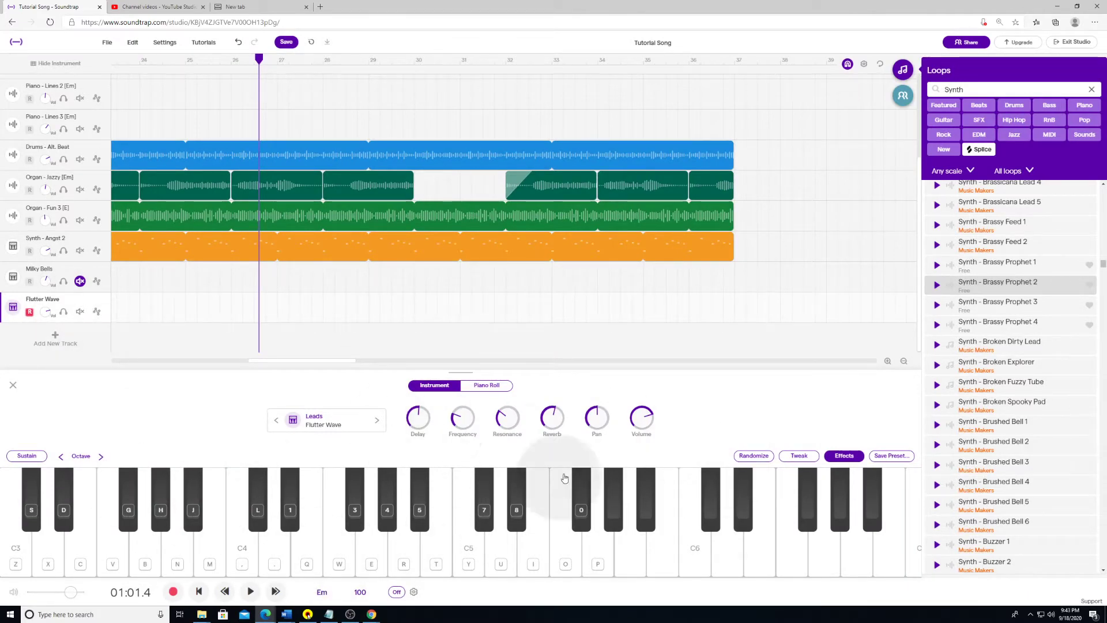
Step: Try out the Flutter Wave sound by running across the on-screen piano's white keys from E4 upward
{"action": "left_click", "coordinate": [303, 555]}
{"action": "left_click_drag", "start_coordinate": [303, 555], "coordinate": [556, 553]}
{"action": "mouse_move", "coordinate": [352, 556]}
{"action": "left_mouse_down"}
{"action": "mouse_move", "coordinate": [87, 553]}
{"action": "mouse_move", "coordinate": [417, 564]}
{"action": "mouse_move", "coordinate": [587, 522]}
{"action": "mouse_move", "coordinate": [328, 567]}
{"action": "mouse_move", "coordinate": [34, 568]}
{"action": "mouse_move", "coordinate": [59, 570]}
{"action": "mouse_move", "coordinate": [564, 562]}
{"action": "mouse_move", "coordinate": [462, 571]}
{"action": "mouse_move", "coordinate": [31, 519]}
{"action": "mouse_move", "coordinate": [84, 459]}
{"action": "mouse_move", "coordinate": [386, 527]}
{"action": "mouse_move", "coordinate": [317, 521]}
{"action": "mouse_move", "coordinate": [577, 531]}
{"action": "mouse_move", "coordinate": [816, 423]}
{"action": "left_mouse_up"}
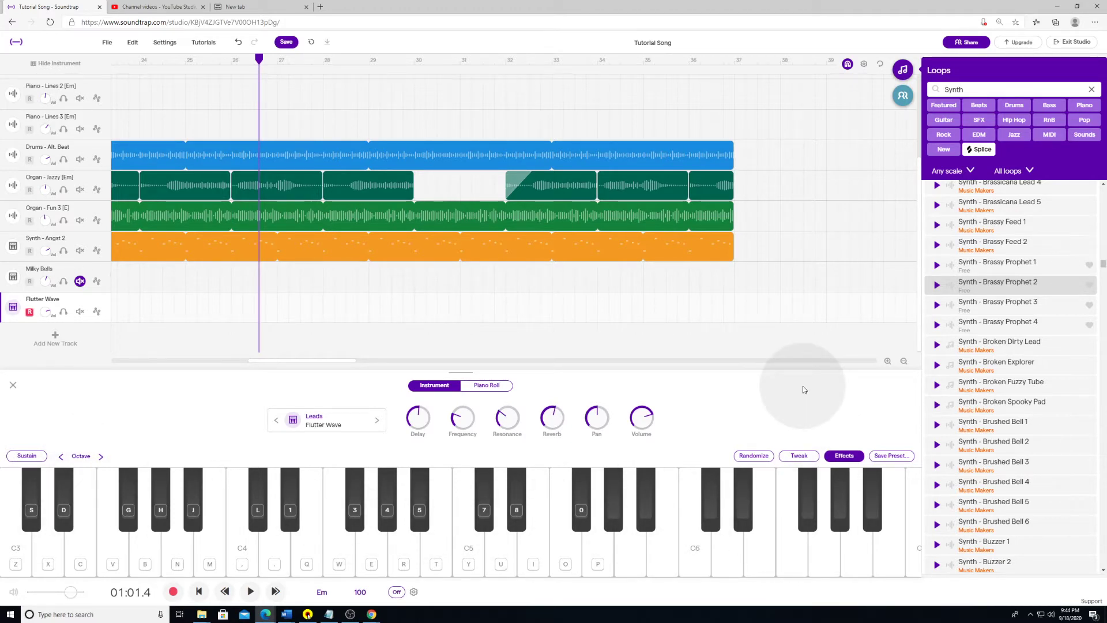
Step: Audition the Flutter Wave synth by improvising a melody with computer-keyboard notes, mostly between C3 and D4, without recording
{"action": "key", "text": "x"}
{"action": "key", "text": "c"}
{"action": "key", "text": "b"}
{"action": "key", "text": "n"}
{"action": "key", "text": "m"}
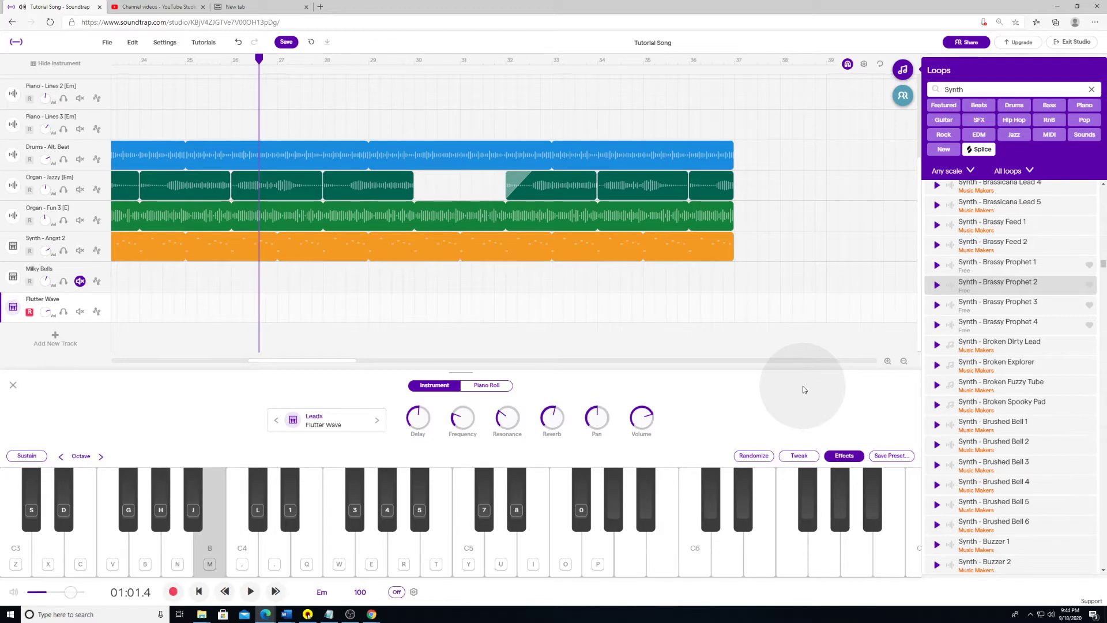
{"action": "key", "text": "v"}
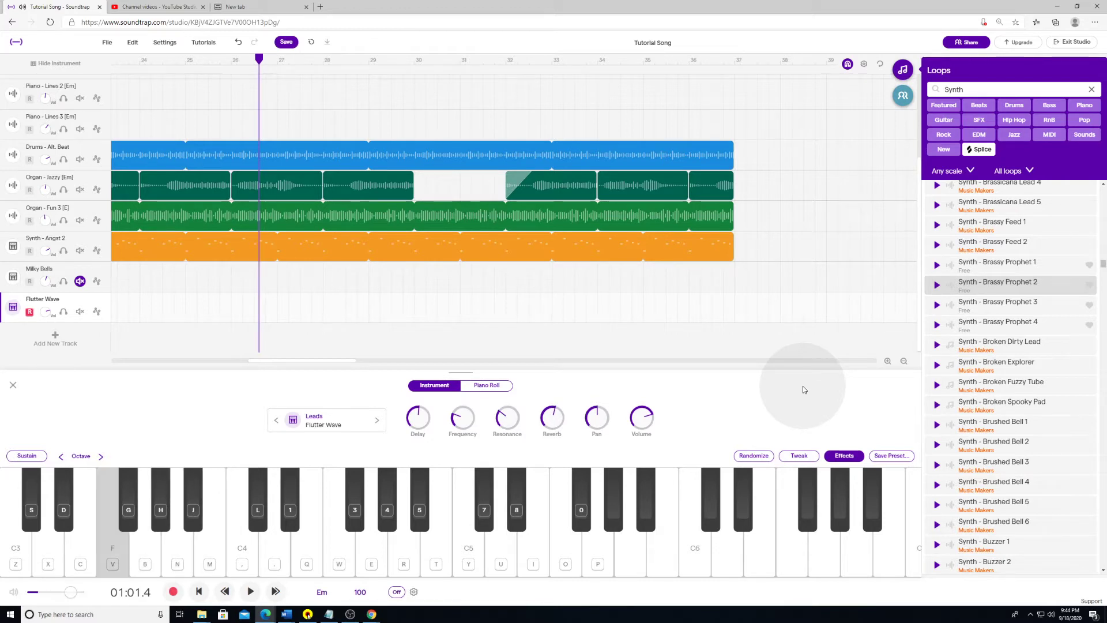
{"action": "key", "text": "c"}
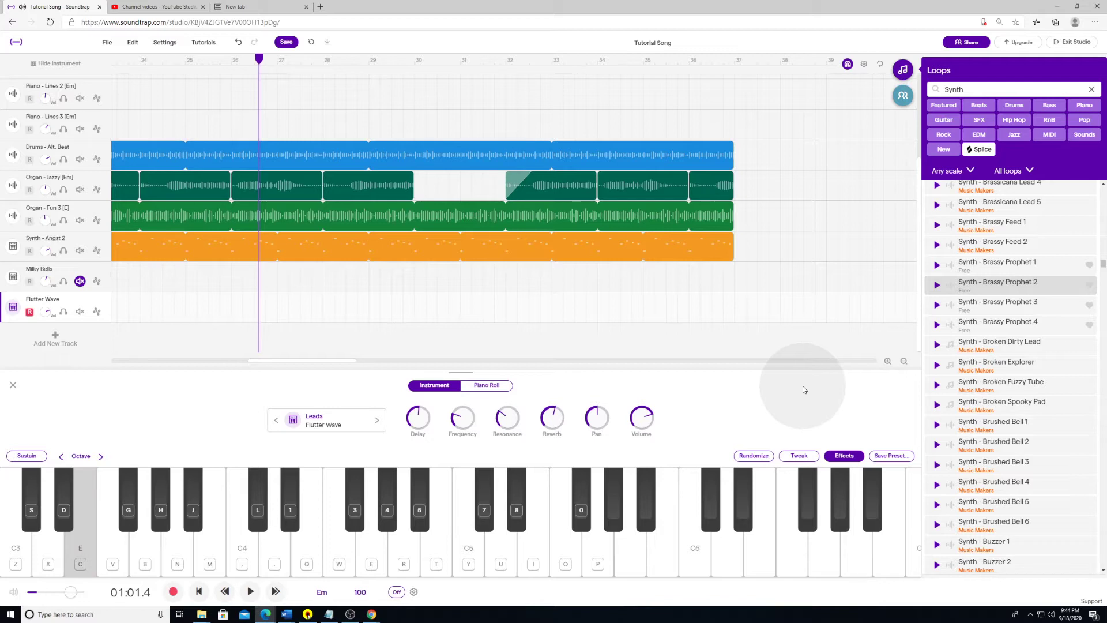
{"action": "key", "text": "m"}
{"action": "key", "text": "c"}
{"action": "key", "text": "n"}
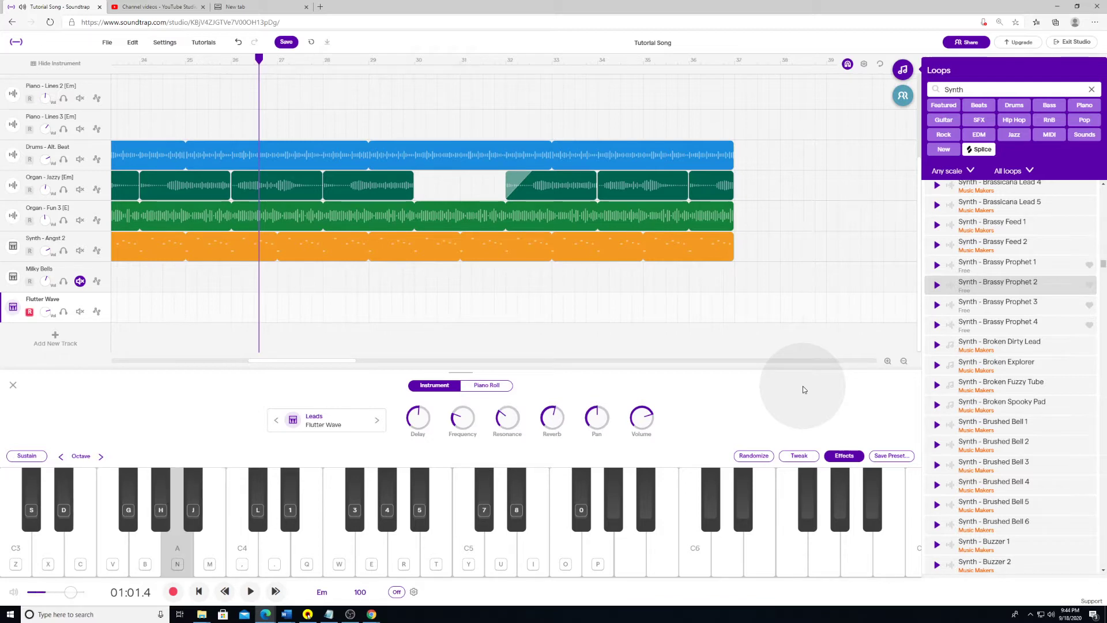
{"action": "key", "text": "c"}
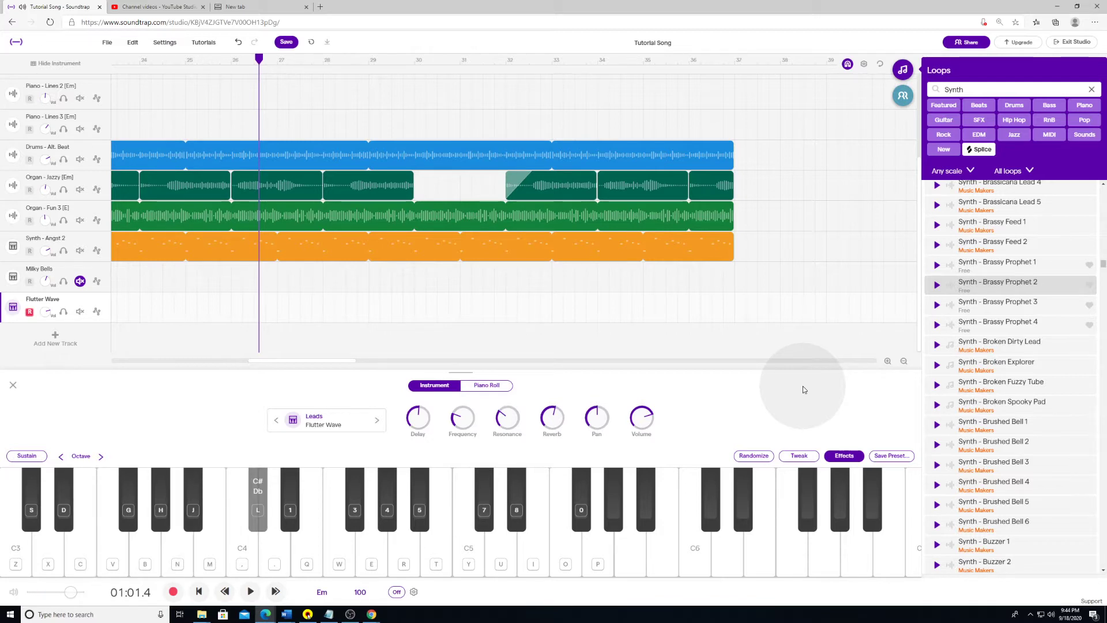
{"action": "key", "text": "c"}
{"action": "key", "text": "period"}
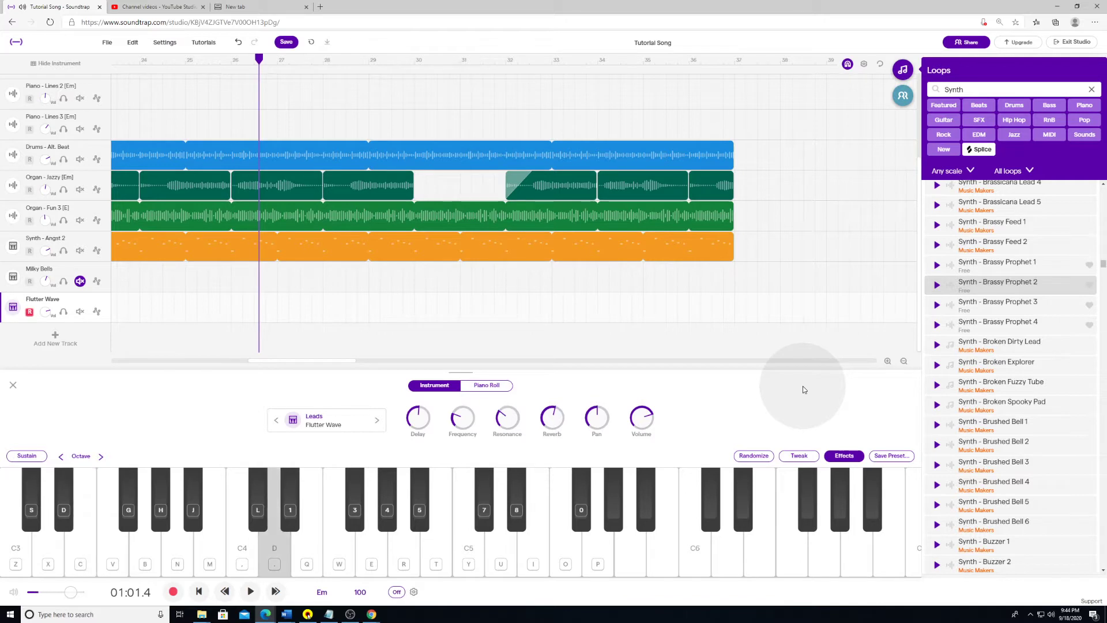
{"action": "key", "text": "n"}
{"action": "key", "text": "v"}
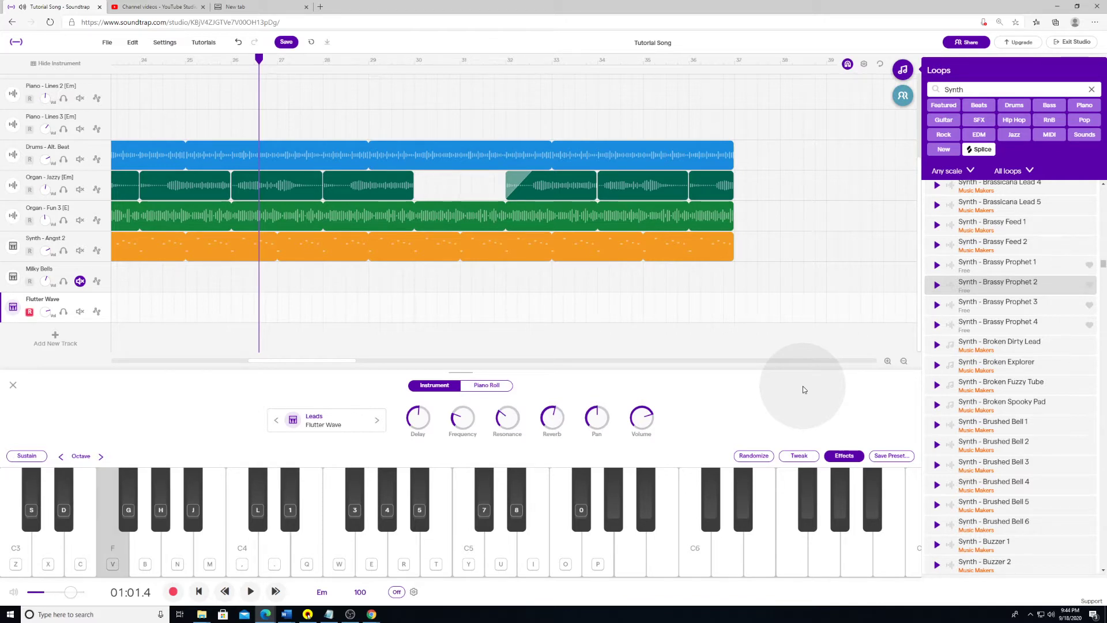
{"action": "key", "text": "x"}
{"action": "key", "text": "z"}
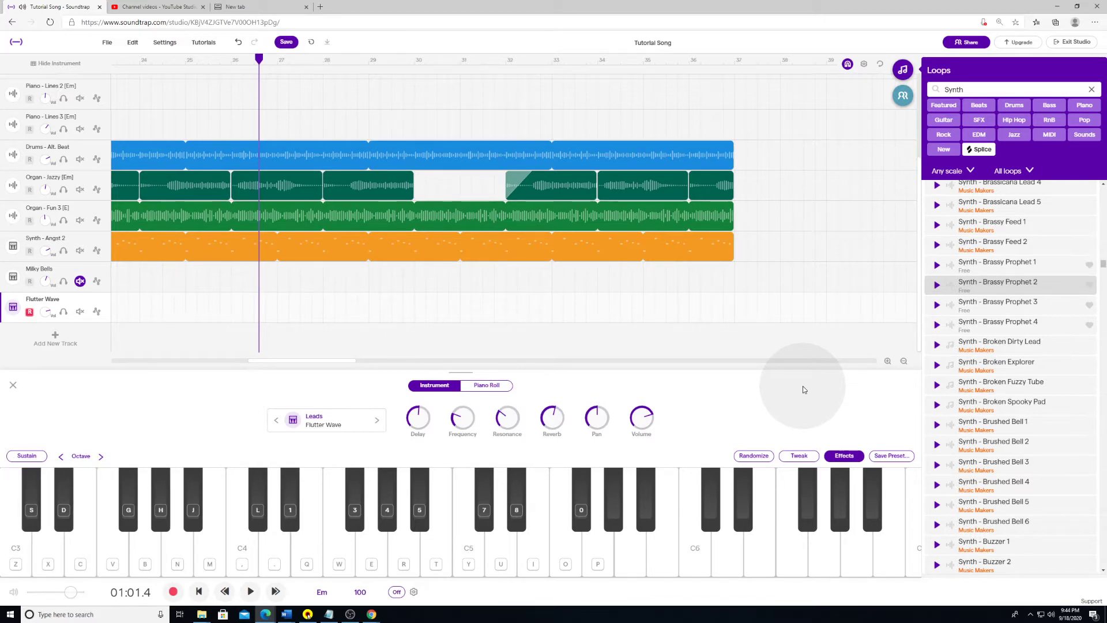
{"action": "key", "text": "w"}
{"action": "key", "text": "x"}
{"action": "key", "text": "b"}
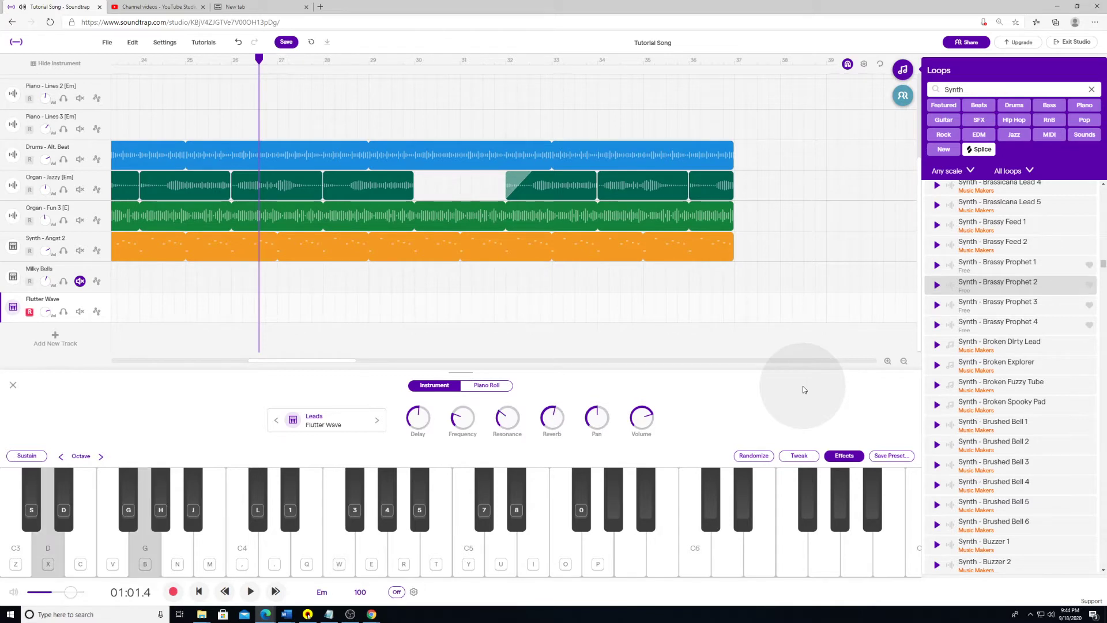
{"action": "key", "text": "c"}
{"action": "key", "text": "n"}
{"action": "key", "text": "v"}
{"action": "key", "text": "m"}
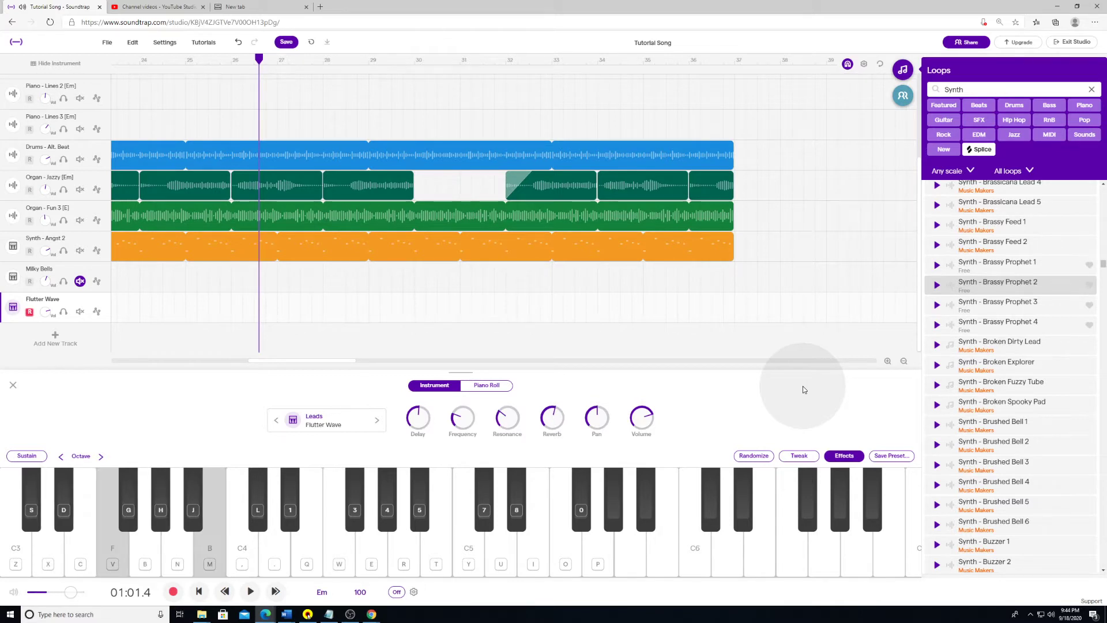
{"action": "key", "text": "c"}
{"action": "key", "text": "n"}
{"action": "key", "text": "c"}
{"action": "key", "text": "m"}
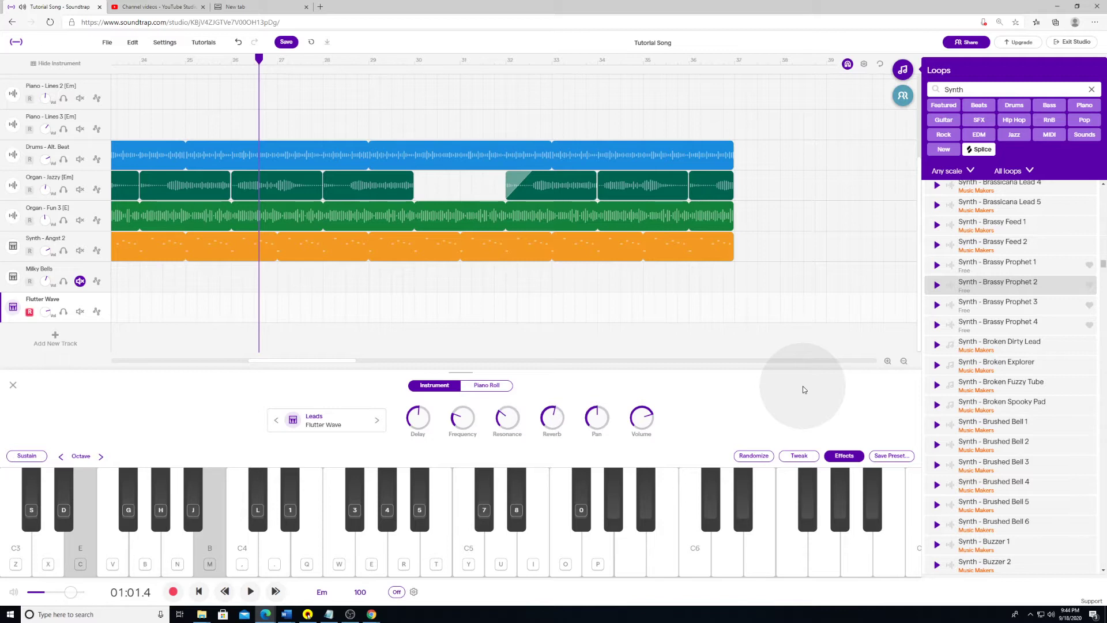
{"action": "key", "text": "c"}
{"action": "key", "text": "comma"}
{"action": "key", "text": "c"}
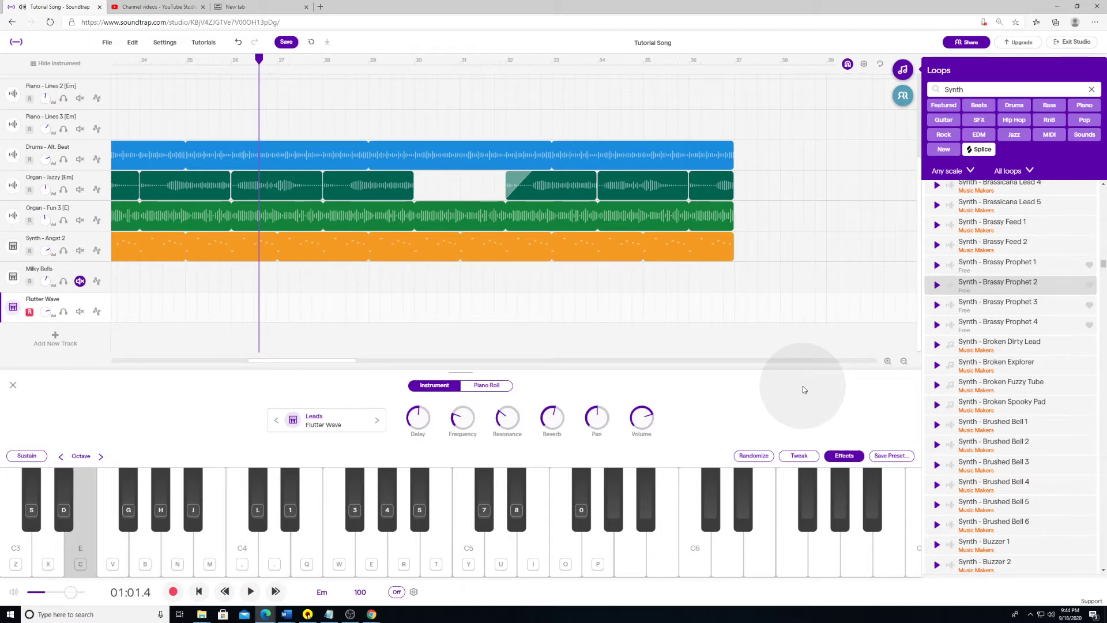
{"action": "key", "text": "n"}
{"action": "key", "text": "m"}
{"action": "key", "text": "n"}
{"action": "key", "text": "b"}
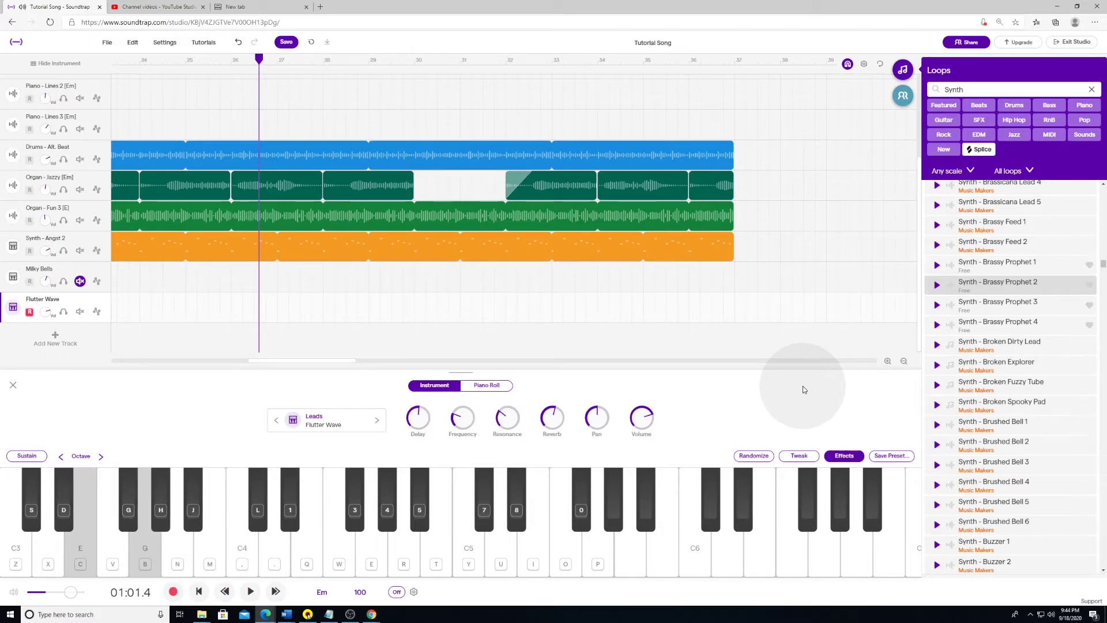
{"action": "key", "text": "n"}
{"action": "key", "text": "b"}
{"action": "key", "text": "v"}
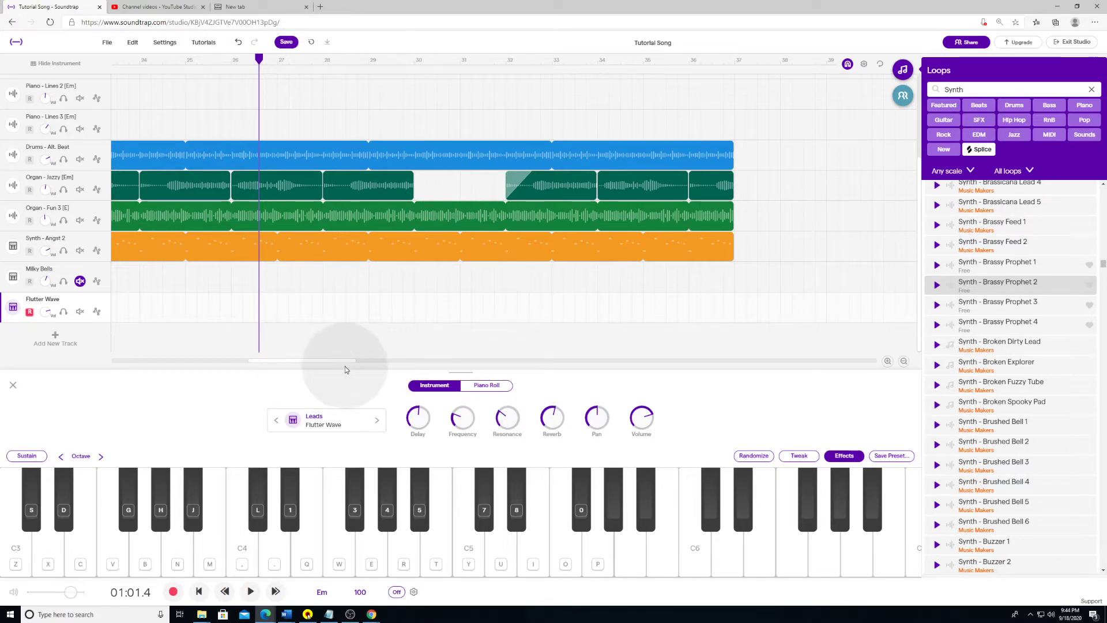
Step: Stretch the cycle region to span measures 21 to 37 and turn on cycle playback
{"action": "left_click_drag", "start_coordinate": [343, 363], "coordinate": [323, 361]}
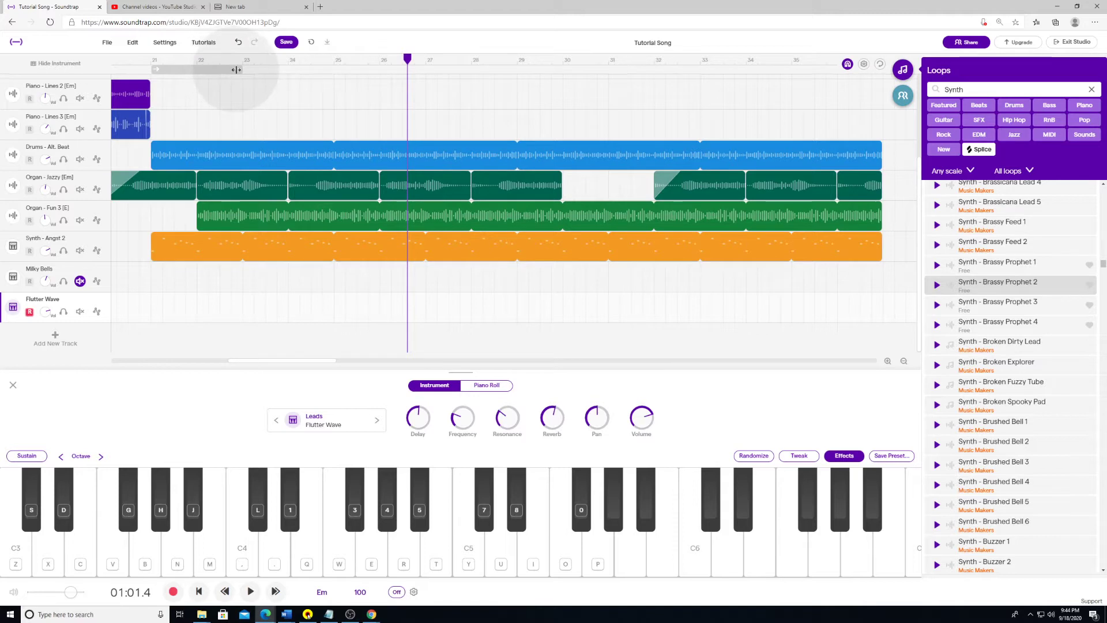
{"action": "left_click_drag", "start_coordinate": [236, 70], "coordinate": [788, 69]}
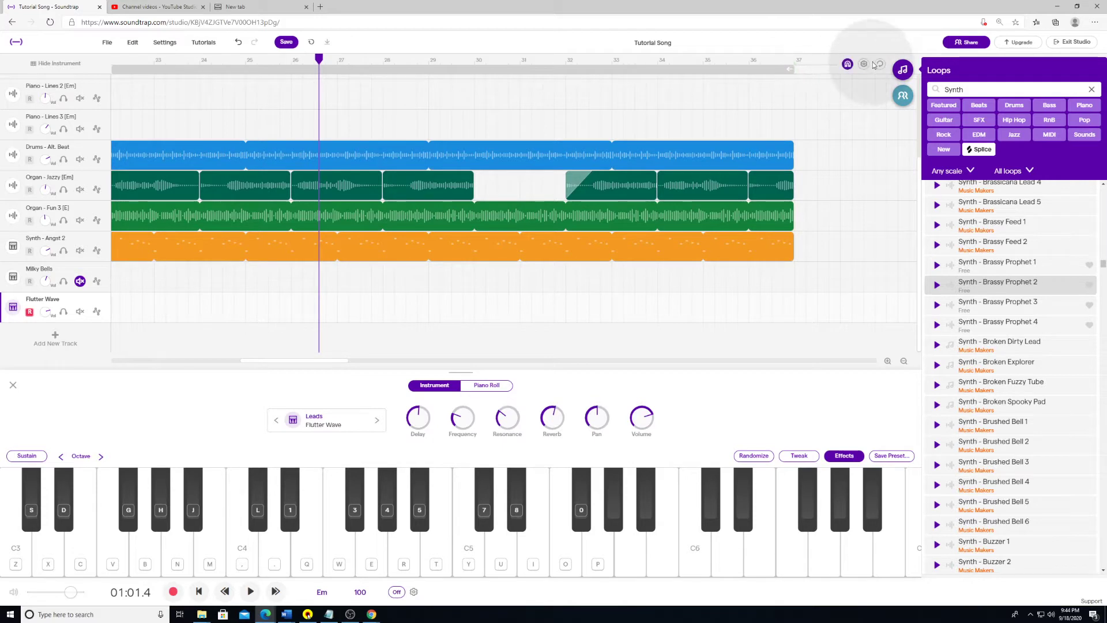
{"action": "left_click", "coordinate": [880, 64]}
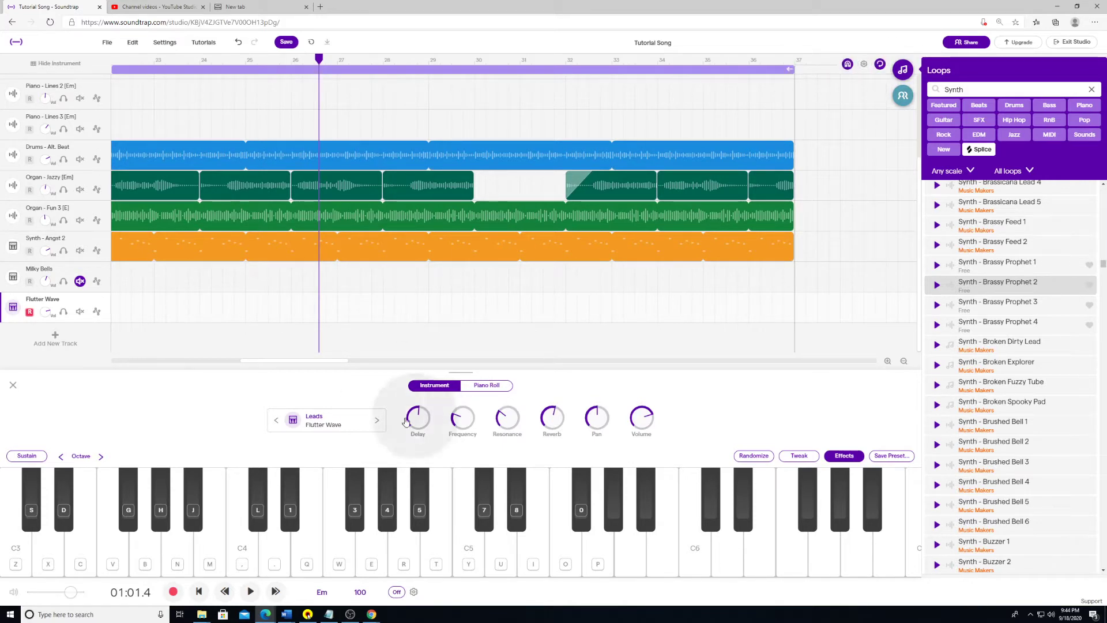
Step: Play the song from measure 21, try the notes E3 and A3 on Flutter Wave, and raise the track's volume
{"action": "left_click_drag", "start_coordinate": [292, 359], "coordinate": [278, 360]}
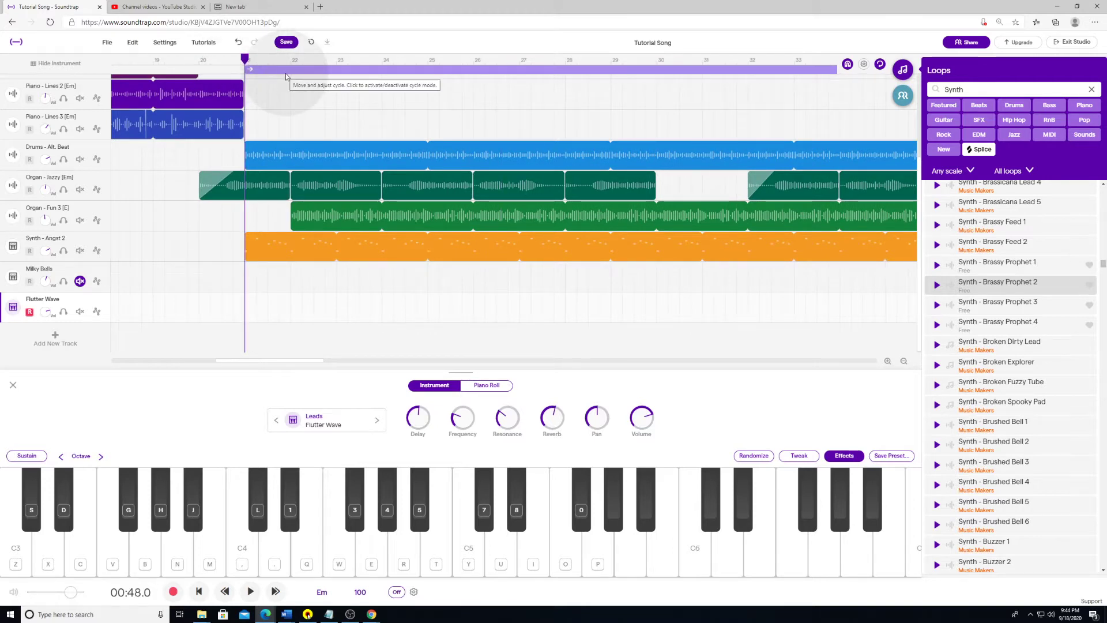
{"action": "key", "text": "space"}
{"action": "key", "text": "c"}
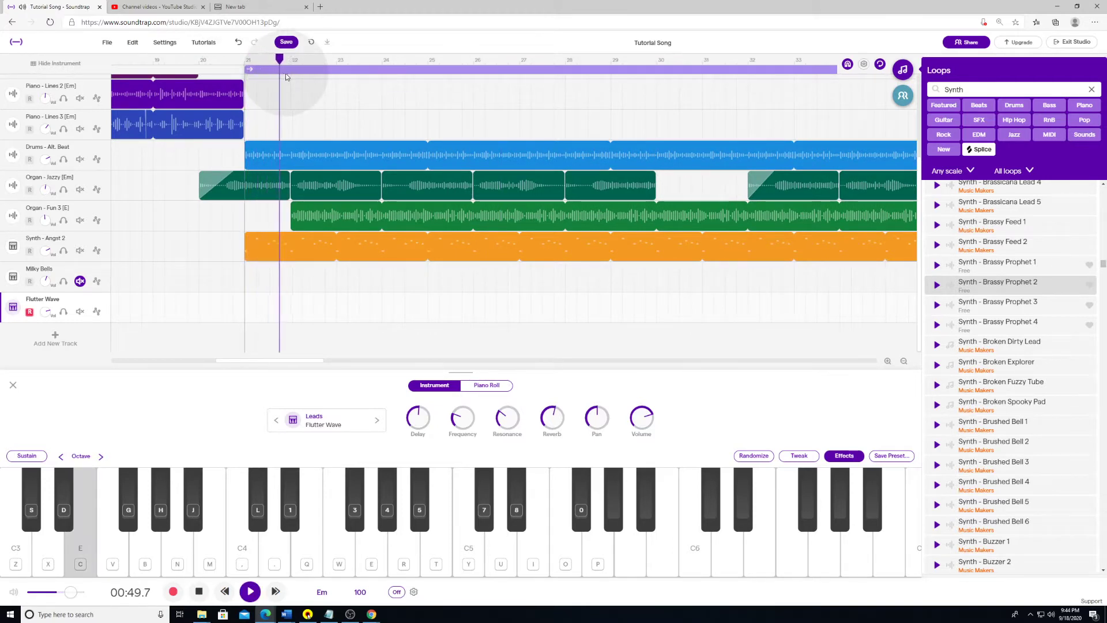
{"action": "key", "text": "c"}
{"action": "key", "text": "n"}
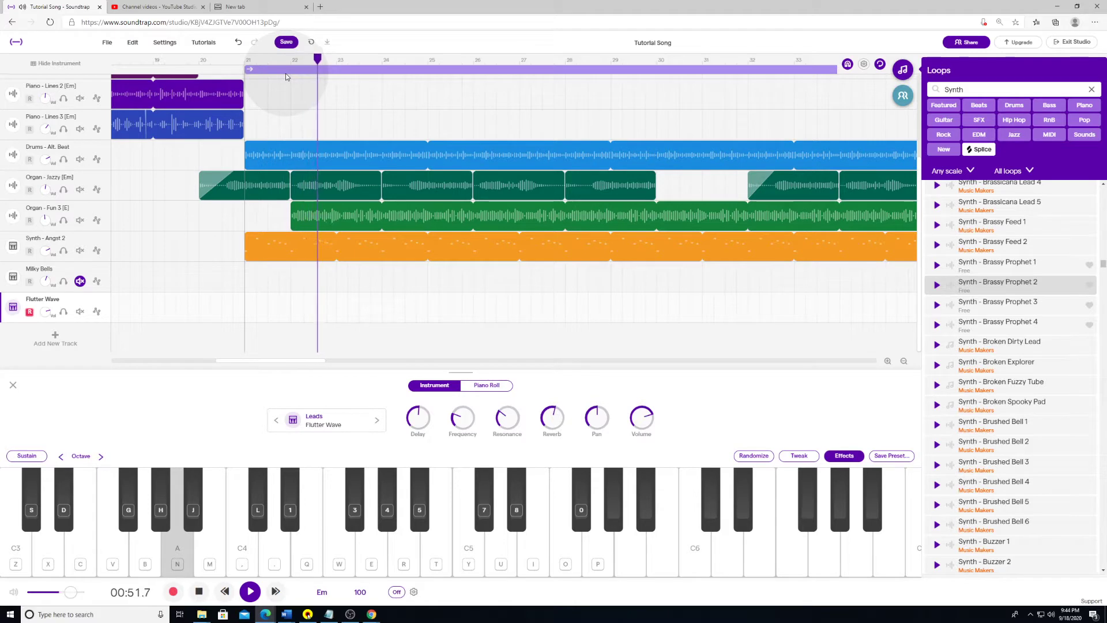
{"action": "key", "text": "c"}
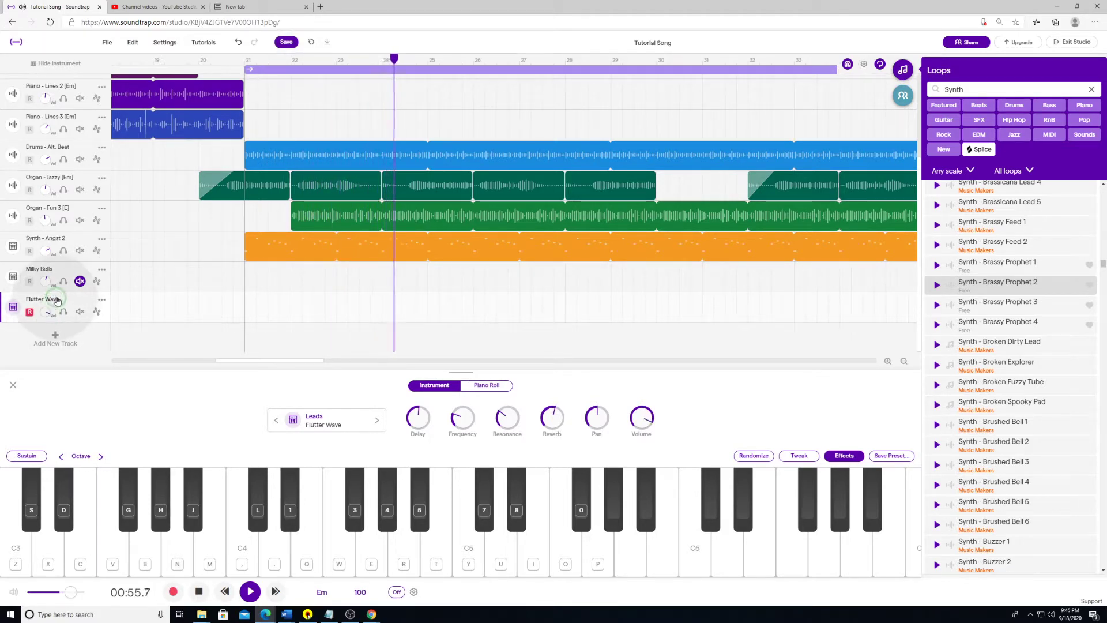
Step: Rehearse a Flutter Wave part over the cycled section without recording, using notes from C3 to B3 through to measure 37
{"action": "key", "text": "c"}
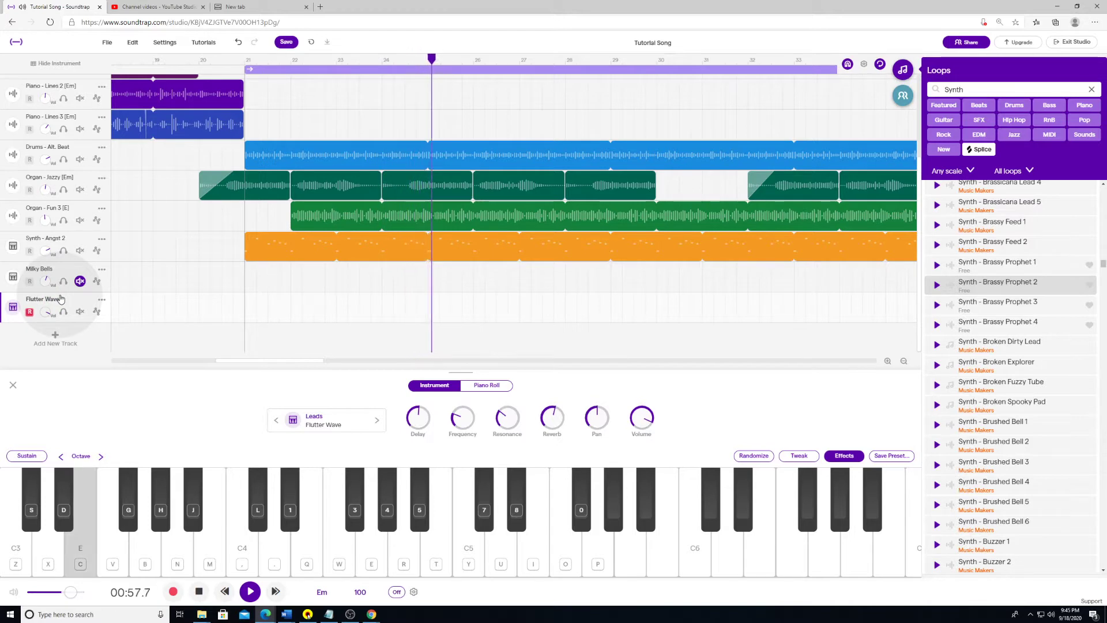
{"action": "key", "text": "n"}
{"action": "key", "text": "c"}
{"action": "key", "text": "n"}
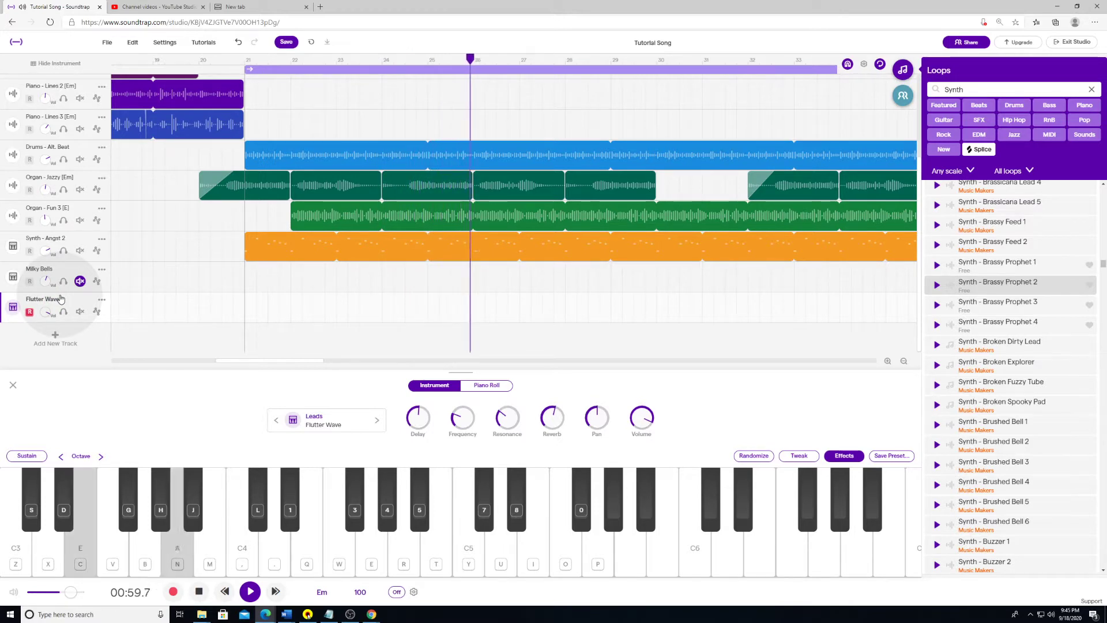
{"action": "key", "text": "m"}
{"action": "key", "text": "n"}
{"action": "key", "text": "c"}
{"action": "key", "text": "n"}
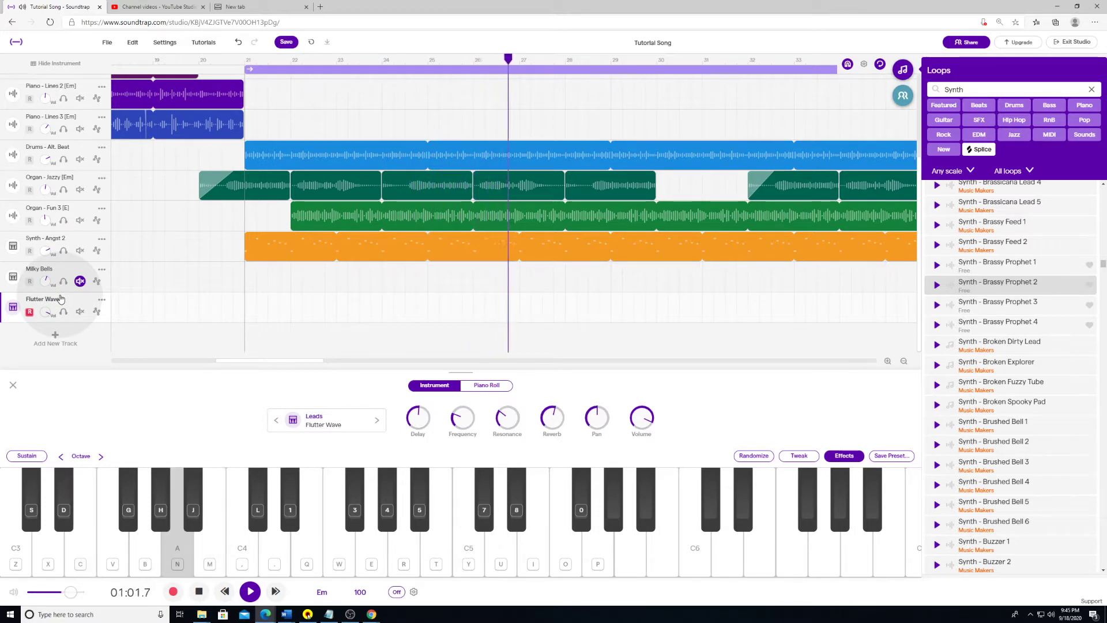
{"action": "key", "text": "c"}
{"action": "key", "text": "b"}
{"action": "key", "text": "c"}
{"action": "key", "text": "b"}
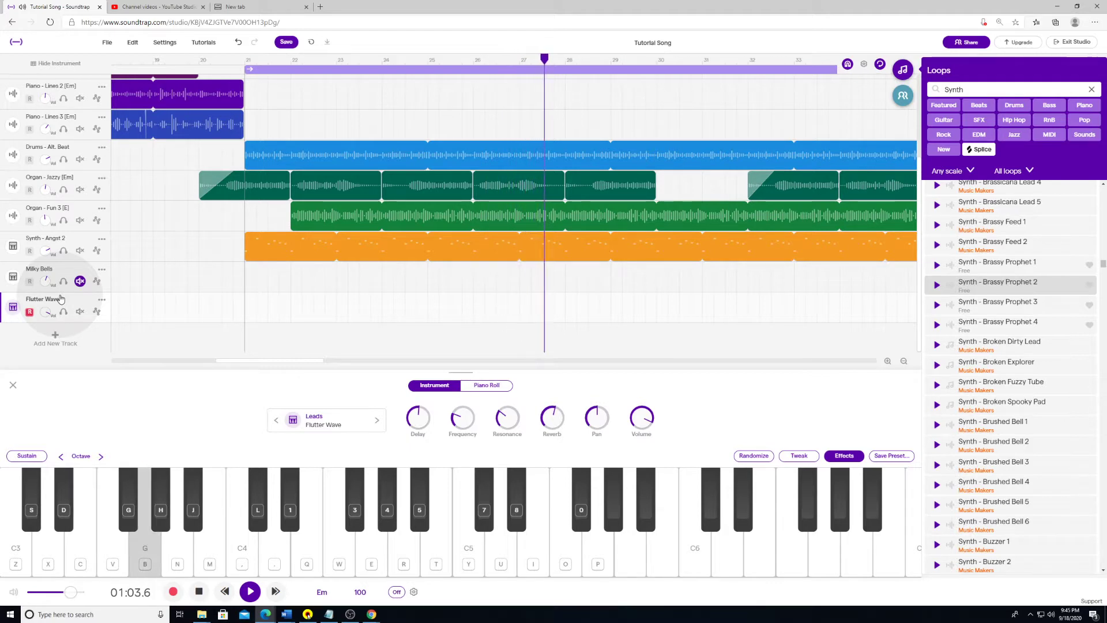
{"action": "key", "text": "c"}
{"action": "key", "text": "b"}
{"action": "key", "text": "n"}
{"action": "key", "text": "c"}
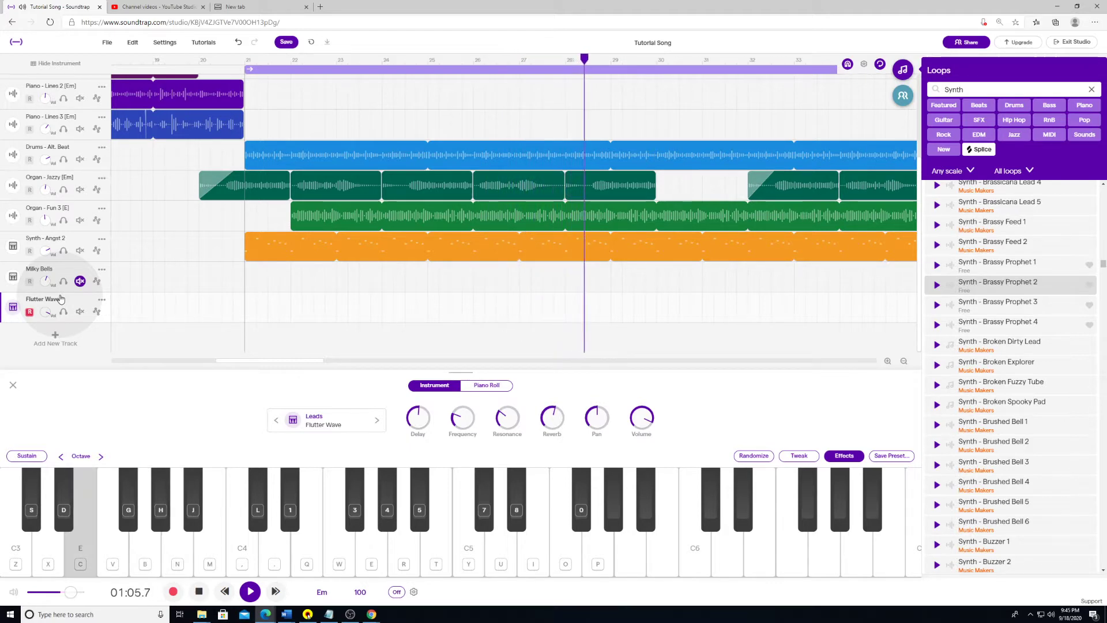
{"action": "key", "text": "n"}
{"action": "key", "text": "c"}
{"action": "key", "text": "b"}
{"action": "key", "text": "c"}
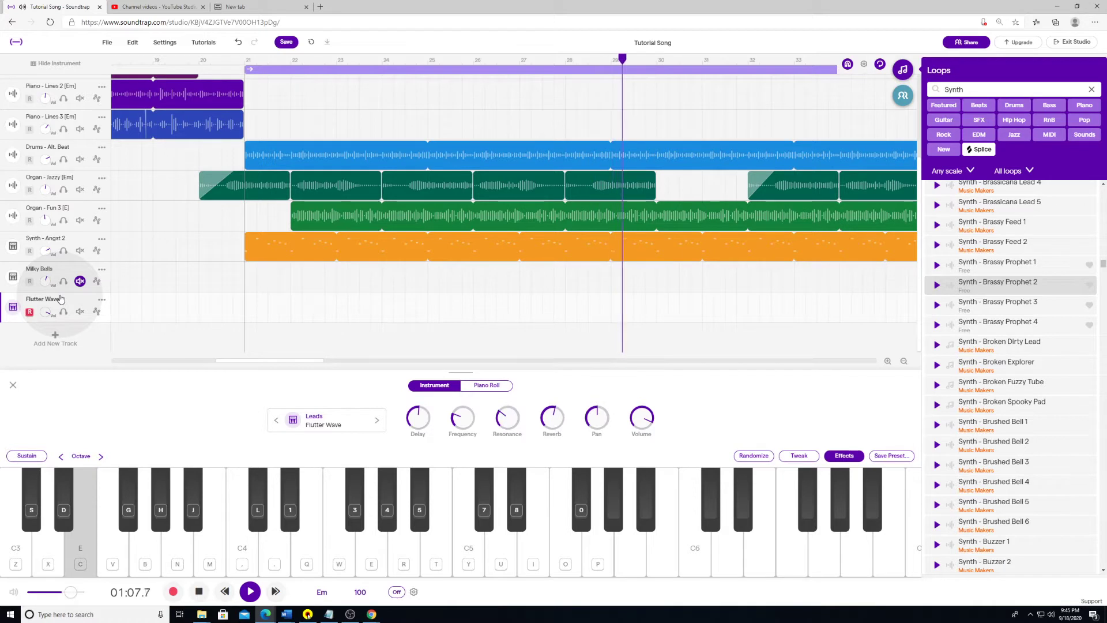
{"action": "key", "text": "c"}
{"action": "key", "text": "c"}
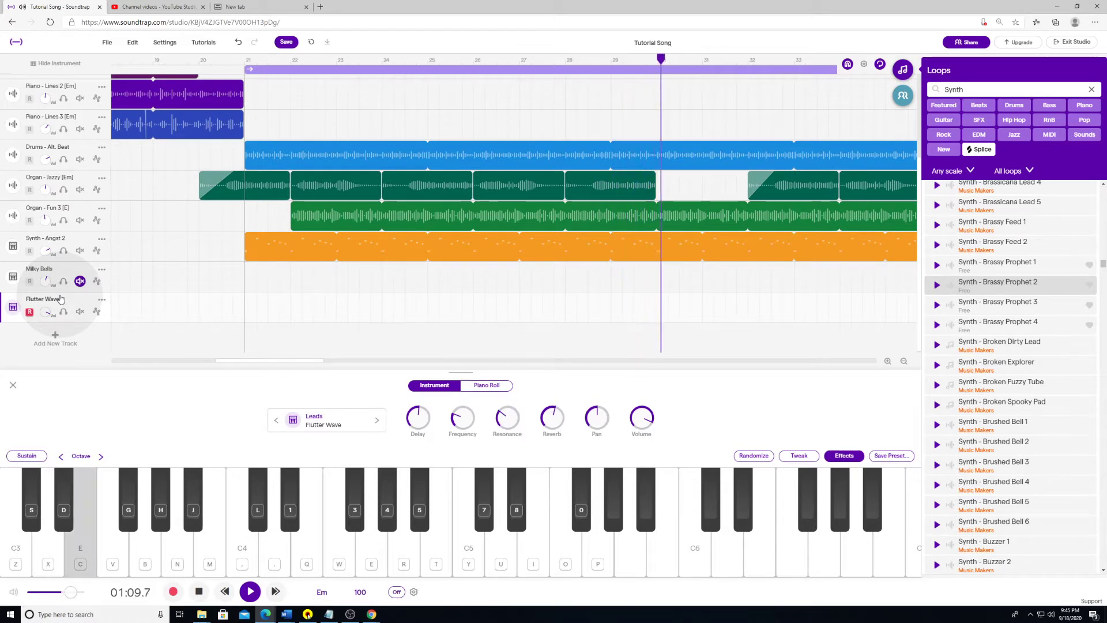
{"action": "key", "text": "m"}
{"action": "key", "text": "c"}
{"action": "key", "text": "m"}
{"action": "key", "text": "x"}
{"action": "key", "text": "n"}
{"action": "key", "text": "m"}
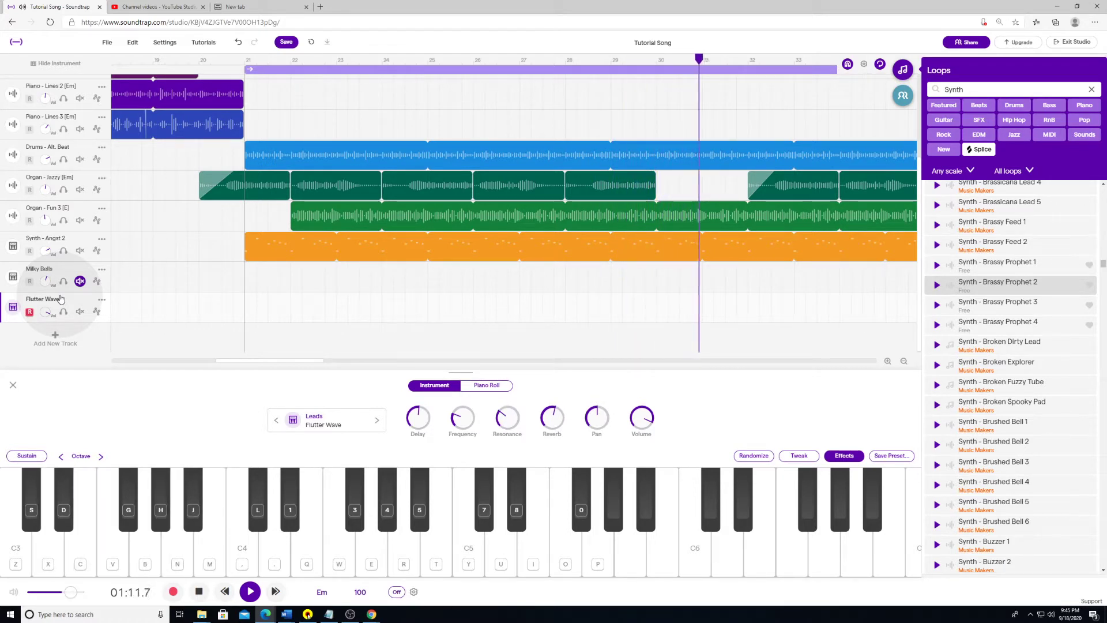
{"action": "key", "text": "c"}
{"action": "key", "text": "m"}
{"action": "key", "text": "c"}
{"action": "key", "text": "m"}
{"action": "key", "text": "m"}
{"action": "key", "text": "v"}
{"action": "key", "text": "m"}
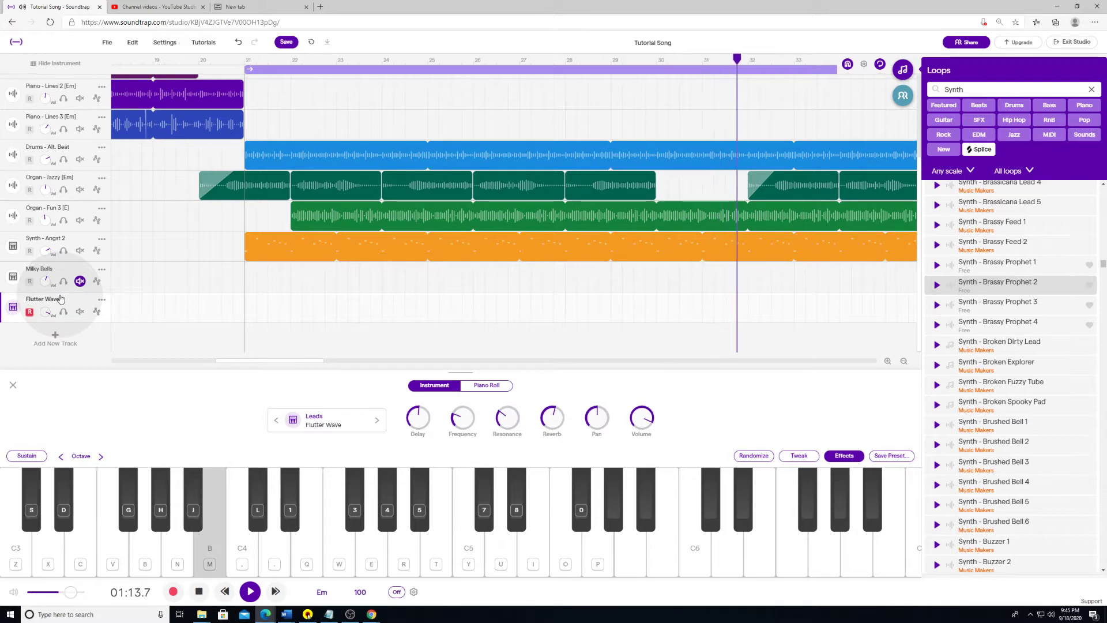
{"action": "key", "text": "v"}
{"action": "key", "text": "m"}
{"action": "key", "text": "c"}
{"action": "key", "text": "m"}
{"action": "key", "text": "c"}
{"action": "key", "text": "x"}
{"action": "key", "text": "n"}
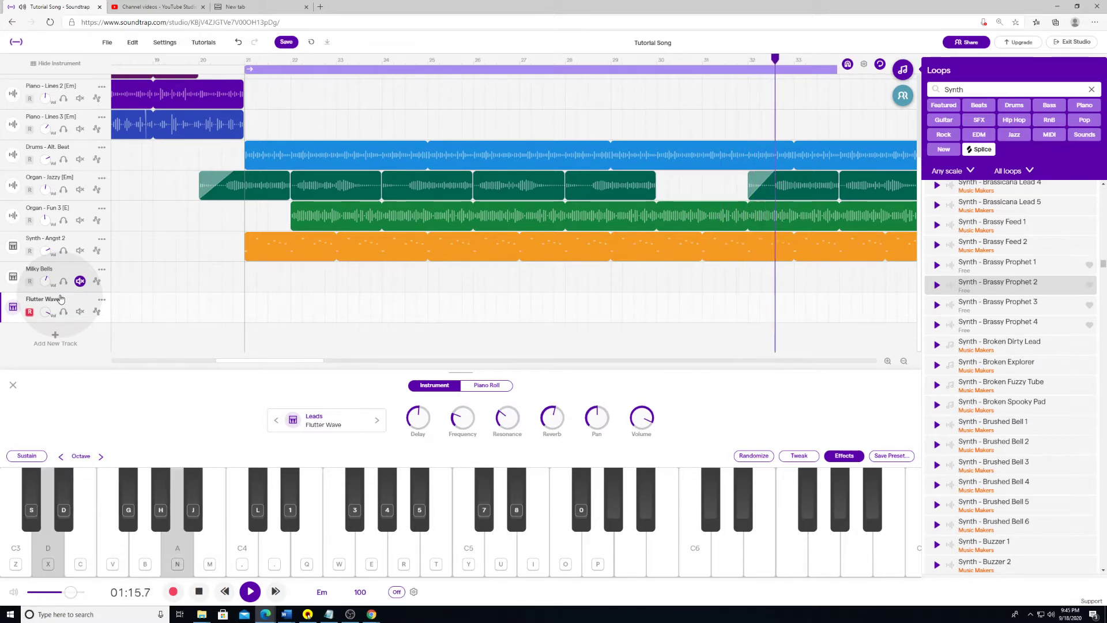
{"action": "key", "text": "n"}
{"action": "key", "text": "z"}
{"action": "key", "text": "m"}
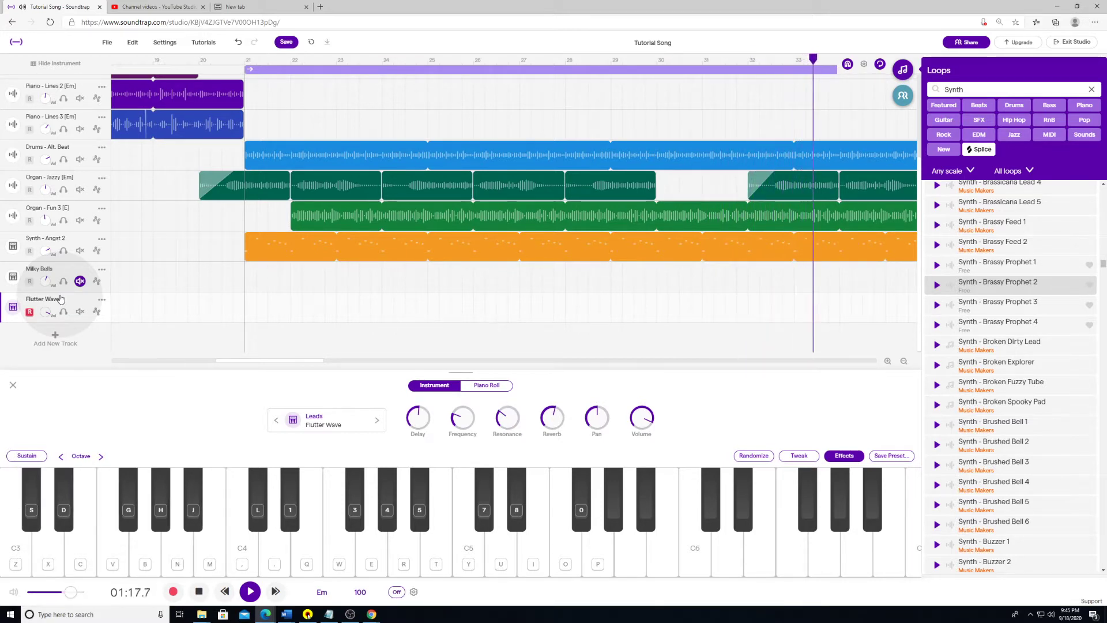
{"action": "key", "text": "z"}
{"action": "key", "text": "m"}
{"action": "key", "text": "m"}
{"action": "key", "text": "x"}
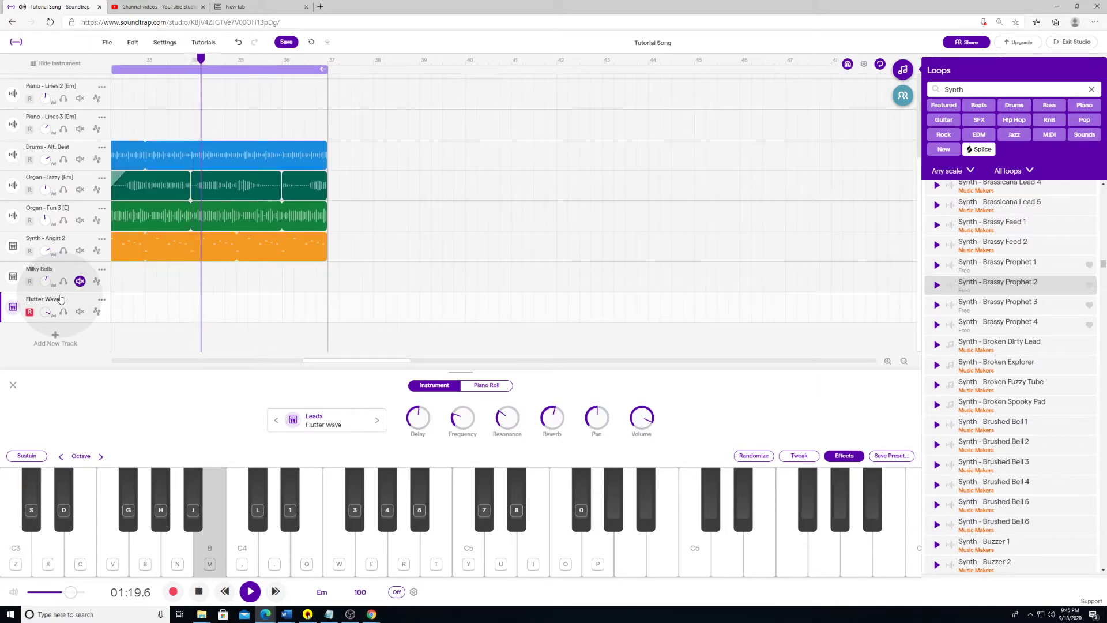
{"action": "key", "text": "x"}
{"action": "key", "text": "x"}
{"action": "key", "text": "c"}
{"action": "key", "text": "c"}
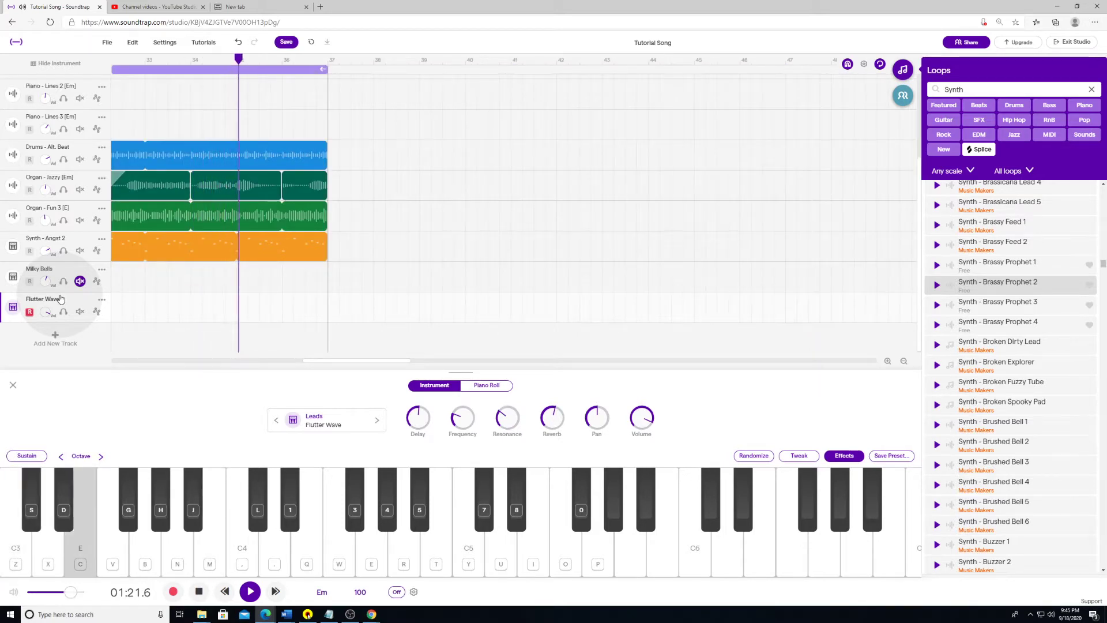
{"action": "key", "text": "n"}
{"action": "key", "text": "c"}
{"action": "key", "text": "m"}
{"action": "key", "text": "c"}
{"action": "key", "text": "m"}
{"action": "key", "text": "c"}
{"action": "key", "text": "m"}
{"action": "key", "text": "n"}
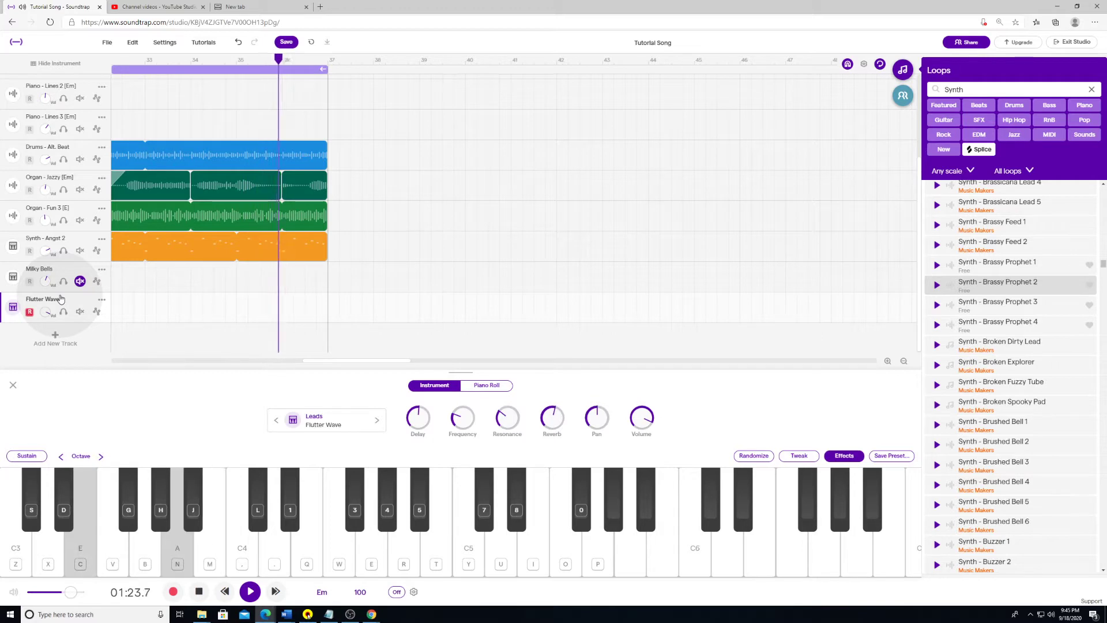
{"action": "key", "text": "c"}
{"action": "key", "text": "n"}
{"action": "key", "text": "c"}
{"action": "key", "text": "c"}
{"action": "key", "text": "m"}
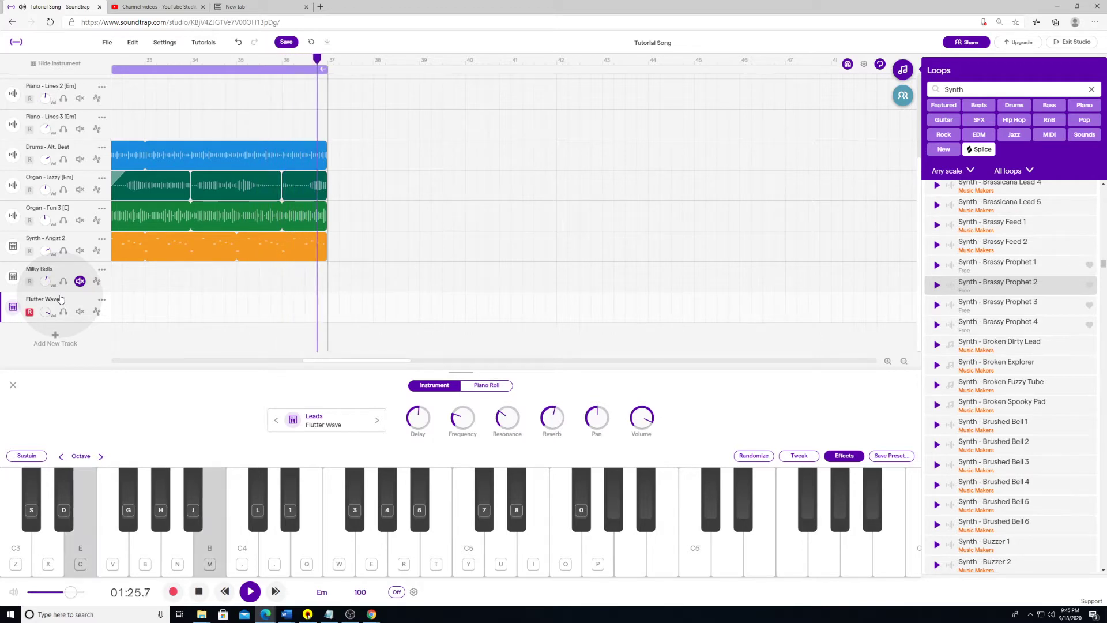
{"action": "key", "text": "c"}
{"action": "key", "text": "m"}
Step: Improvise a second Flutter Wave pass from measure 21 to about measure 30 without recording, using notes between E3 and C4
{"action": "key", "text": "c"}
{"action": "key", "text": "m"}
{"action": "key", "text": "c"}
{"action": "key", "text": "n"}
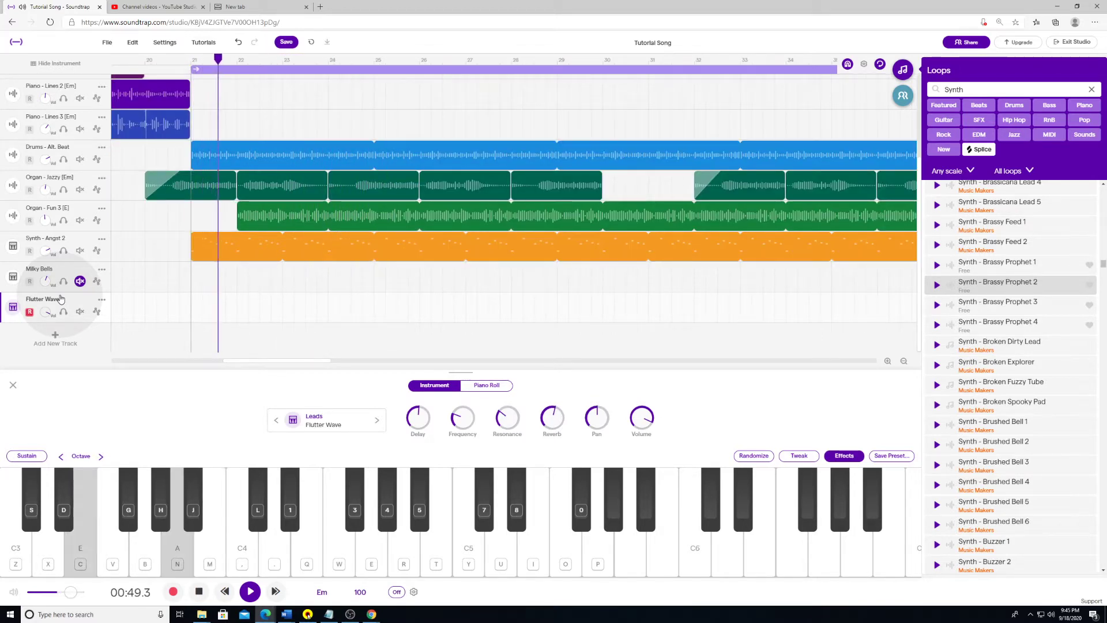
{"action": "key", "text": "c"}
{"action": "key", "text": "m"}
{"action": "key", "text": "n"}
{"action": "key", "text": "b"}
{"action": "key", "text": "c"}
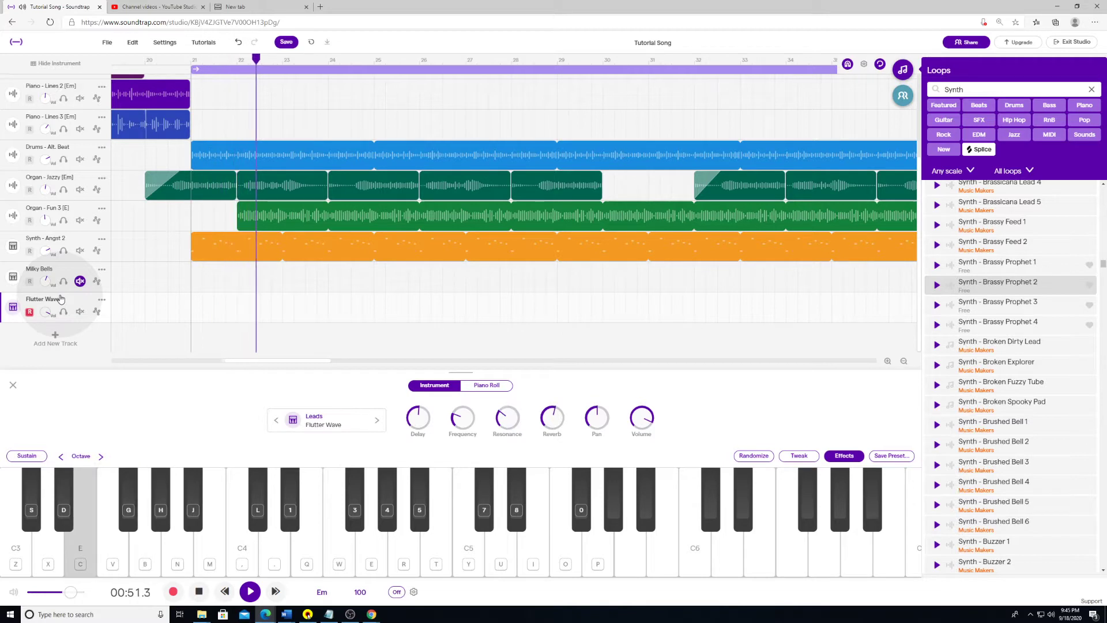
{"action": "key", "text": "b"}
{"action": "key", "text": "b"}
{"action": "key", "text": "b"}
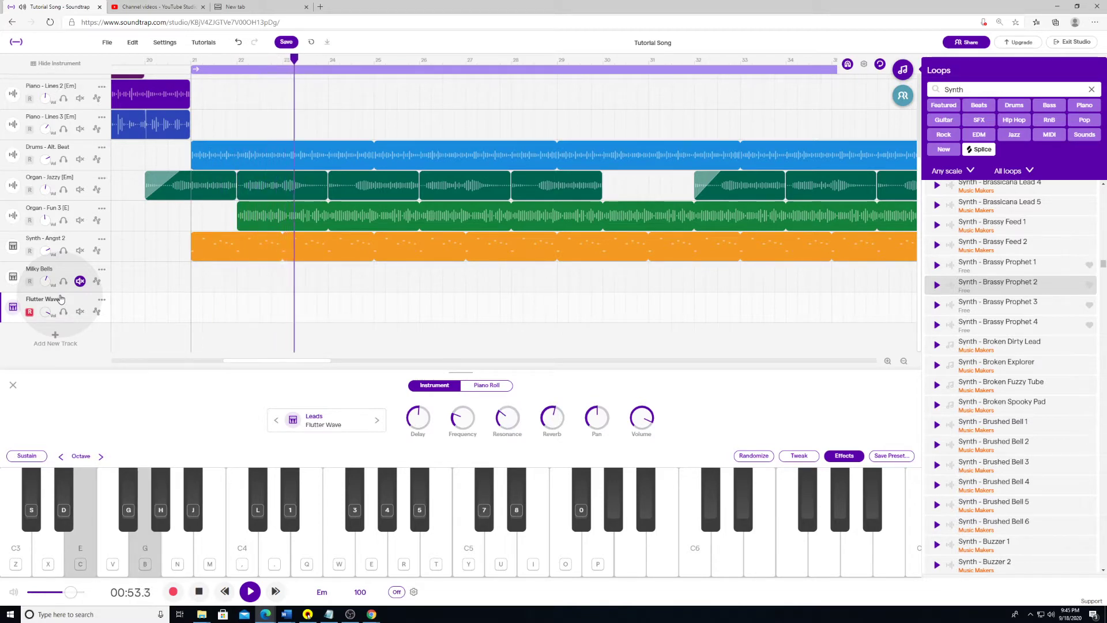
{"action": "key", "text": "b"}
{"action": "key", "text": "n"}
{"action": "key", "text": "n"}
{"action": "key", "text": "n"}
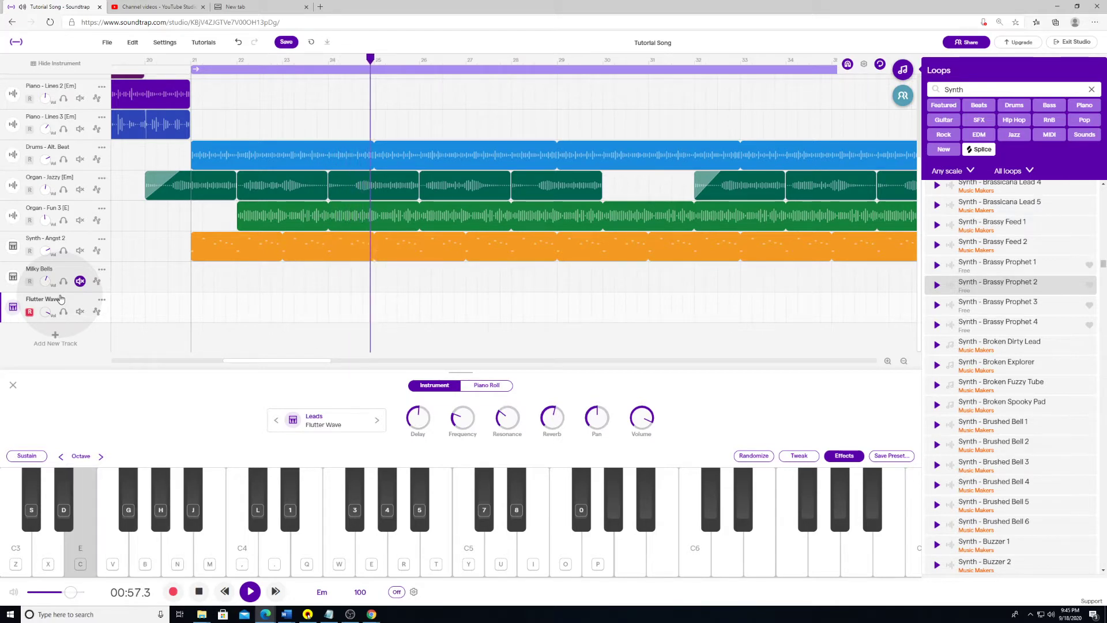
{"action": "key", "text": "b"}
{"action": "key", "text": "c"}
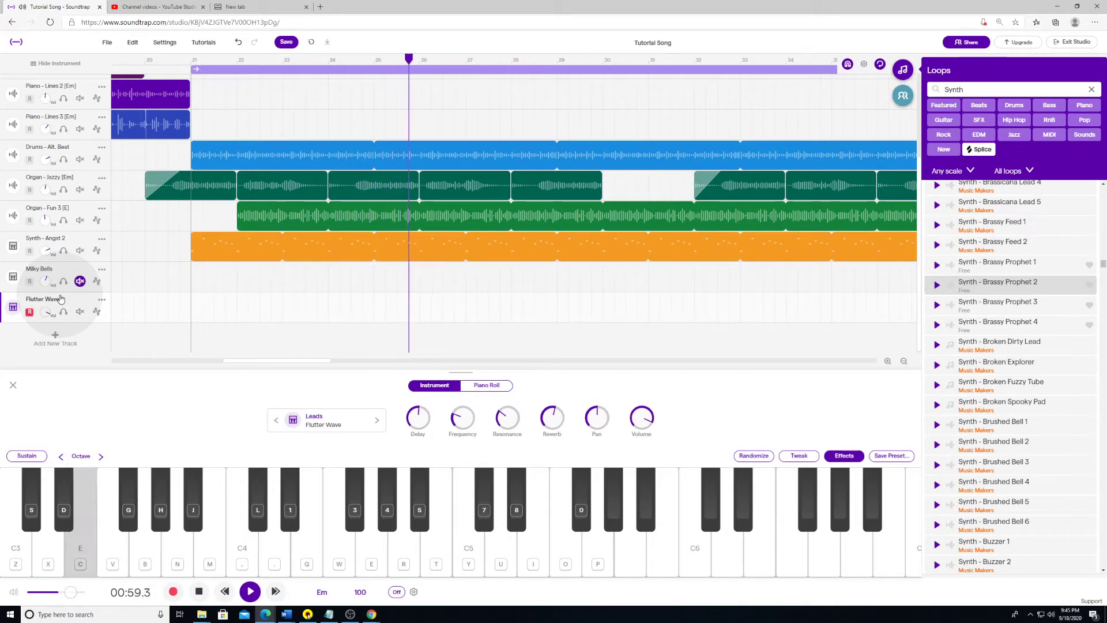
{"action": "key", "text": "b"}
{"action": "key", "text": "c"}
{"action": "key", "text": "n"}
{"action": "key", "text": "n"}
{"action": "key", "text": "c"}
{"action": "key", "text": "n"}
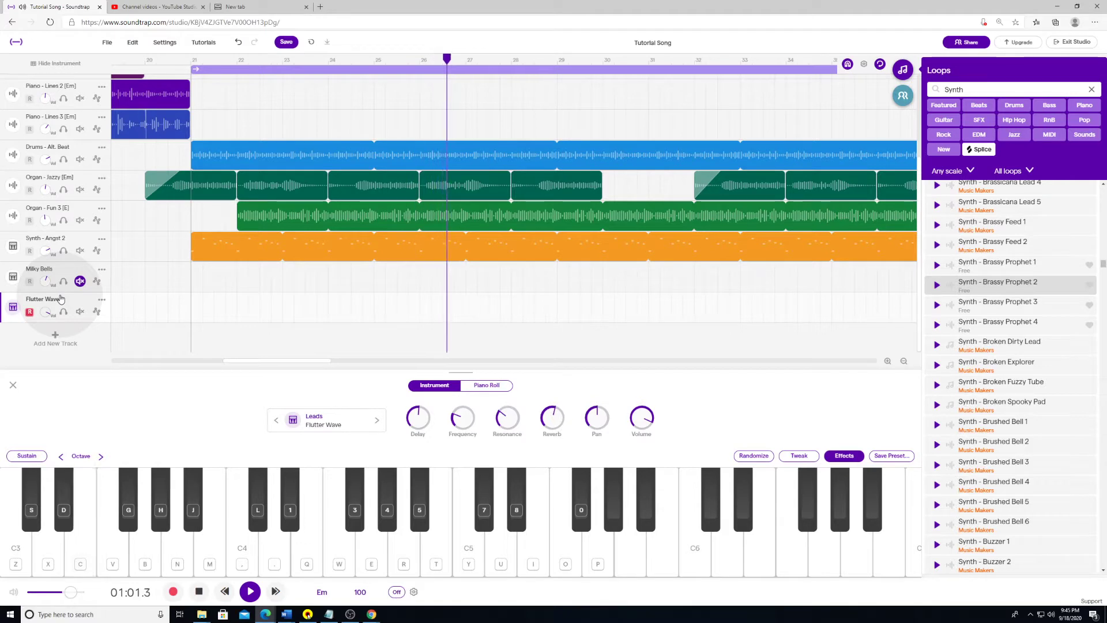
{"action": "key", "text": "c"}
{"action": "key", "text": "n"}
{"action": "key", "text": "c"}
{"action": "key", "text": "m"}
{"action": "key", "text": "m"}
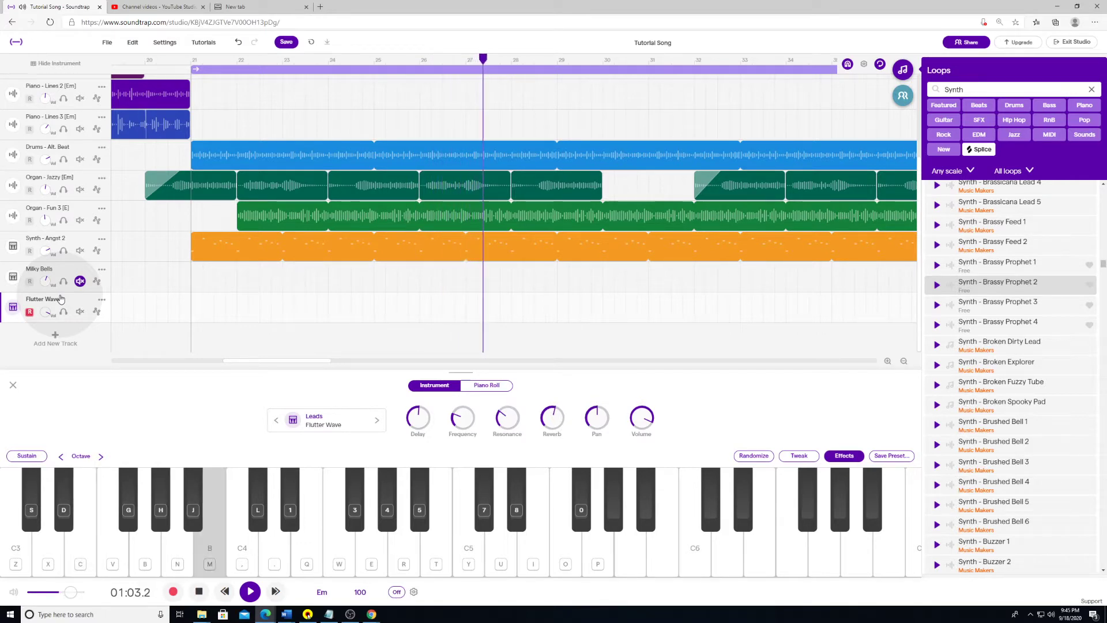
{"action": "key", "text": "comma"}
{"action": "key", "text": "m"}
{"action": "key", "text": "n"}
{"action": "key", "text": "m"}
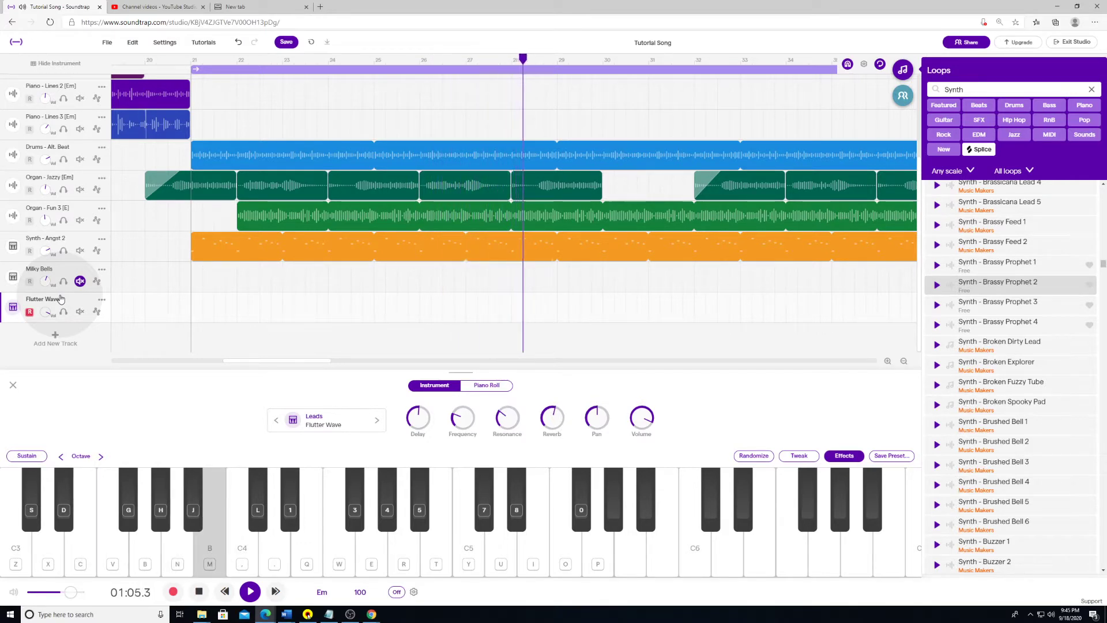
{"action": "key", "text": "n"}
{"action": "key", "text": "b"}
{"action": "key", "text": "v"}
{"action": "key", "text": "c"}
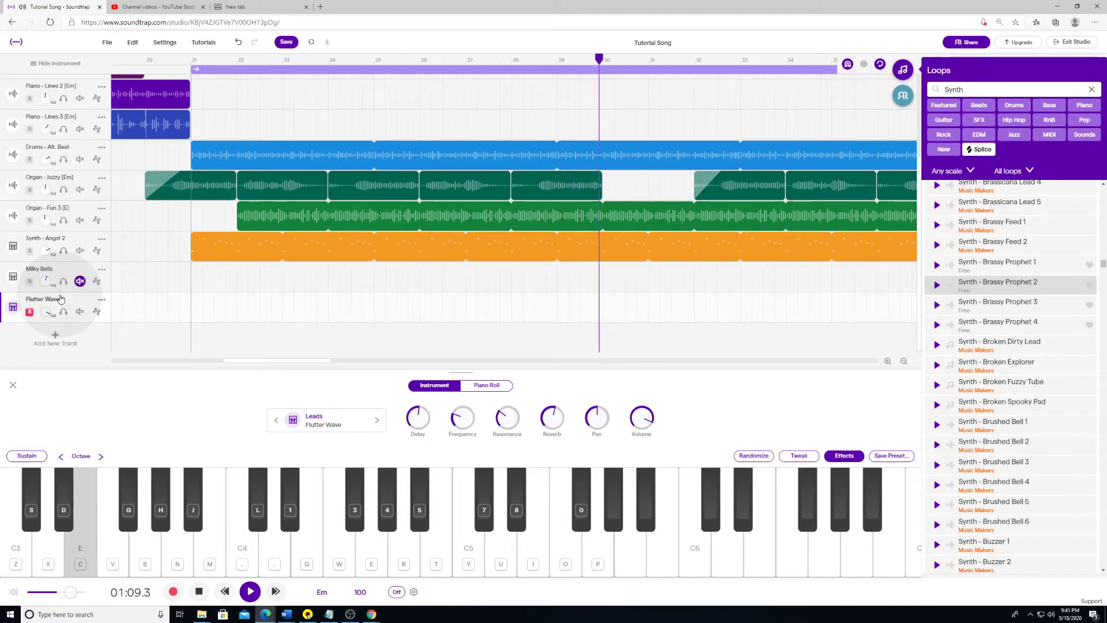
{"action": "key", "text": "c"}
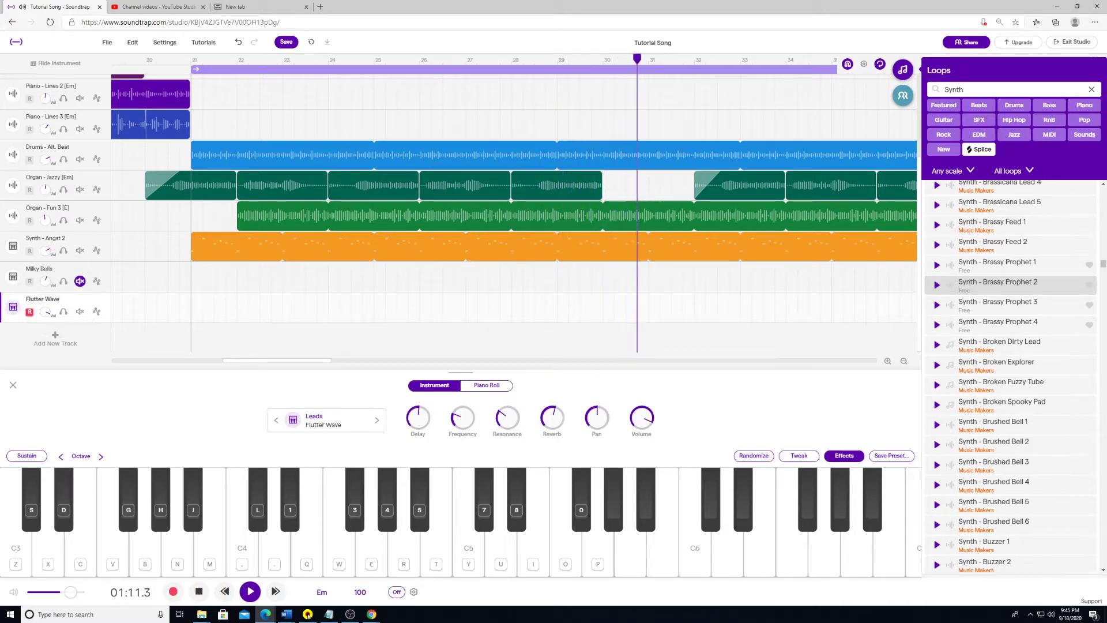
Step: Stop playback and move the playhead back to near the start of measure 21
{"action": "left_click", "coordinate": [199, 591]}
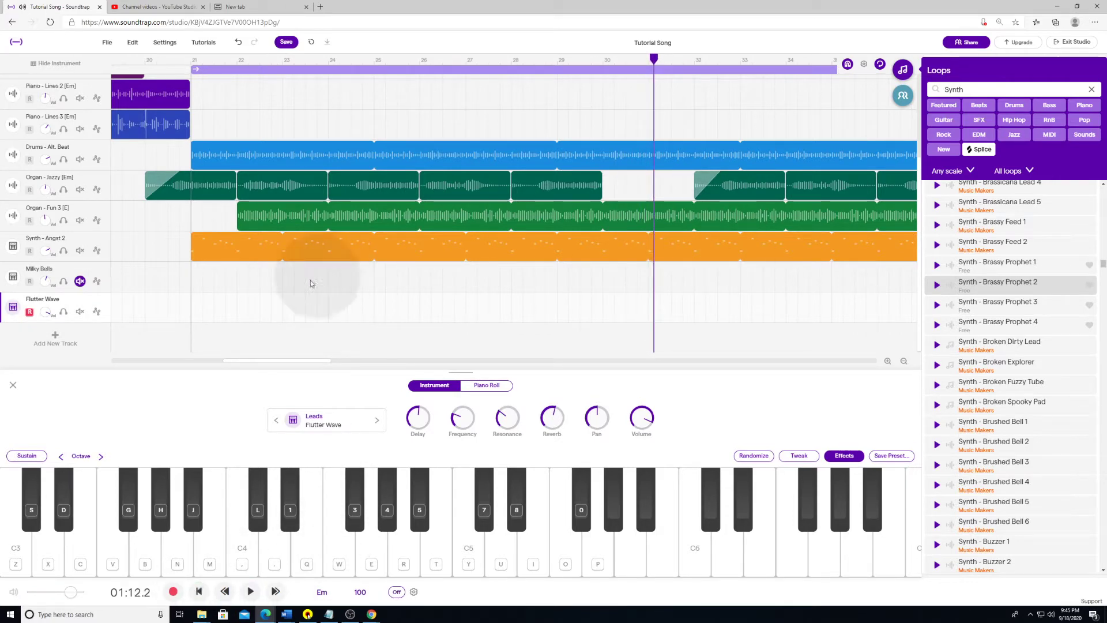
{"action": "left_click_drag", "start_coordinate": [297, 360], "coordinate": [380, 364]}
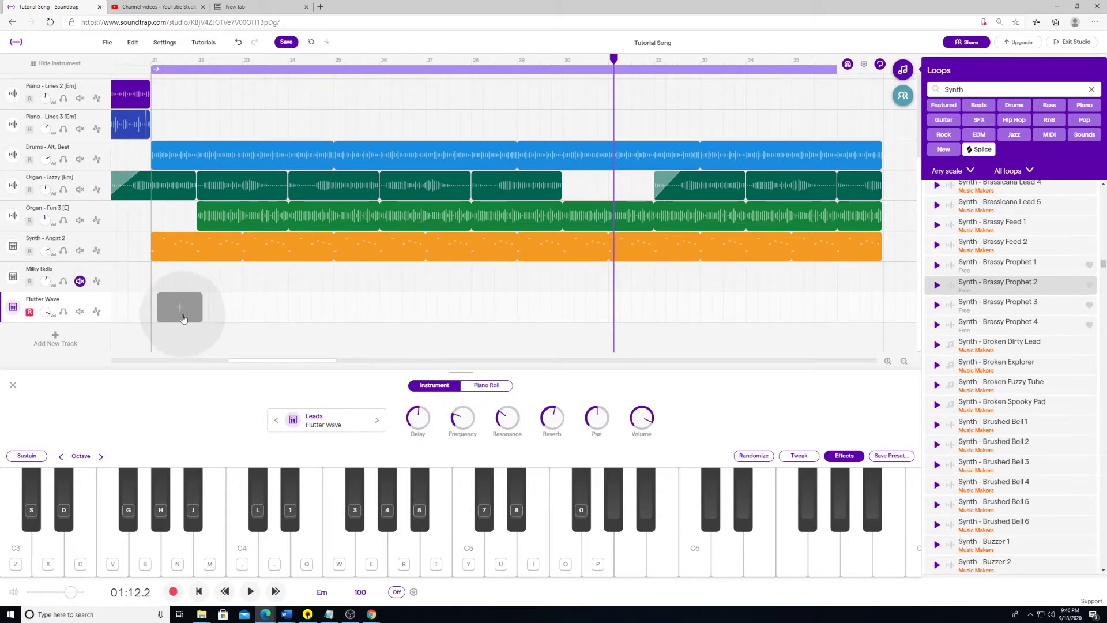
{"action": "left_click", "coordinate": [175, 315]}
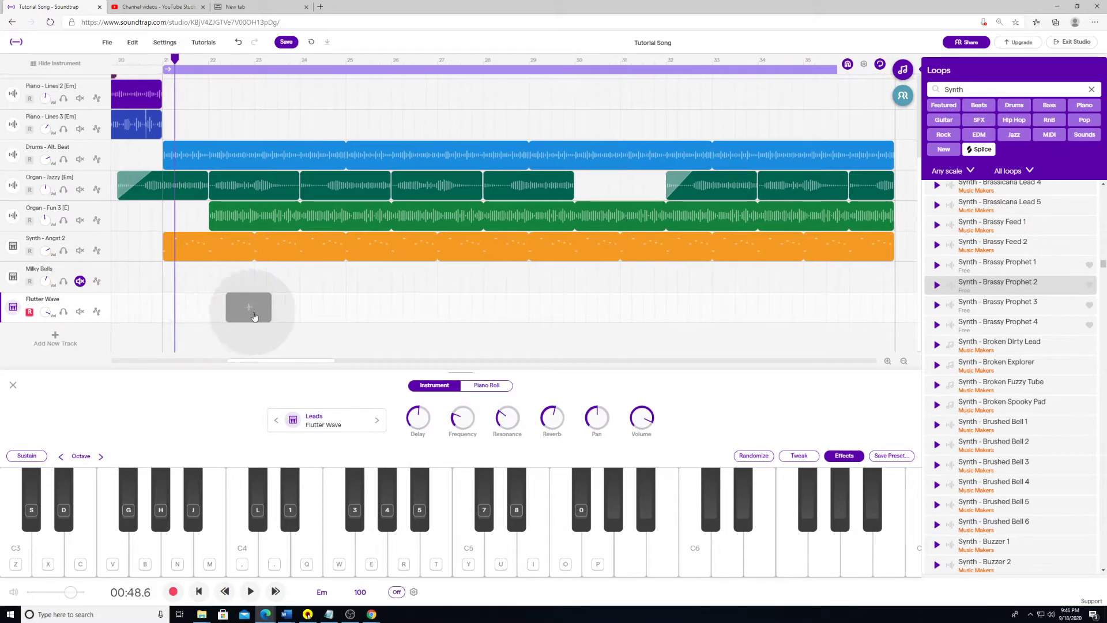
Step: Create an empty one-measure region on the Flutter Wave track at measure 21 and show it enlarged in the piano roll
{"action": "left_click", "coordinate": [186, 316]}
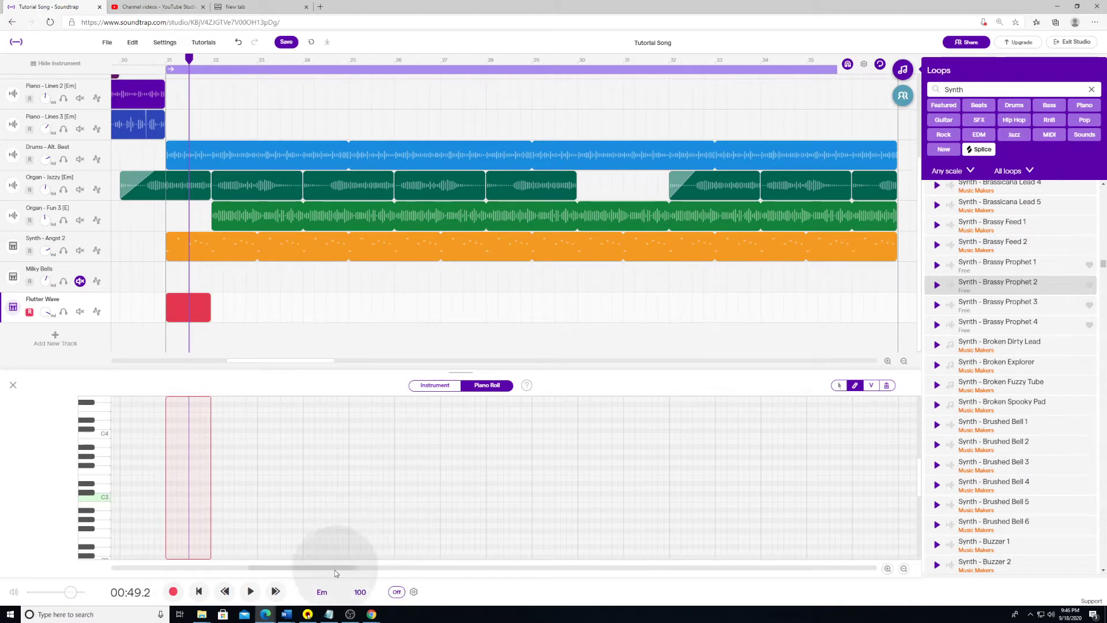
{"action": "left_click_drag", "start_coordinate": [334, 569], "coordinate": [305, 567]}
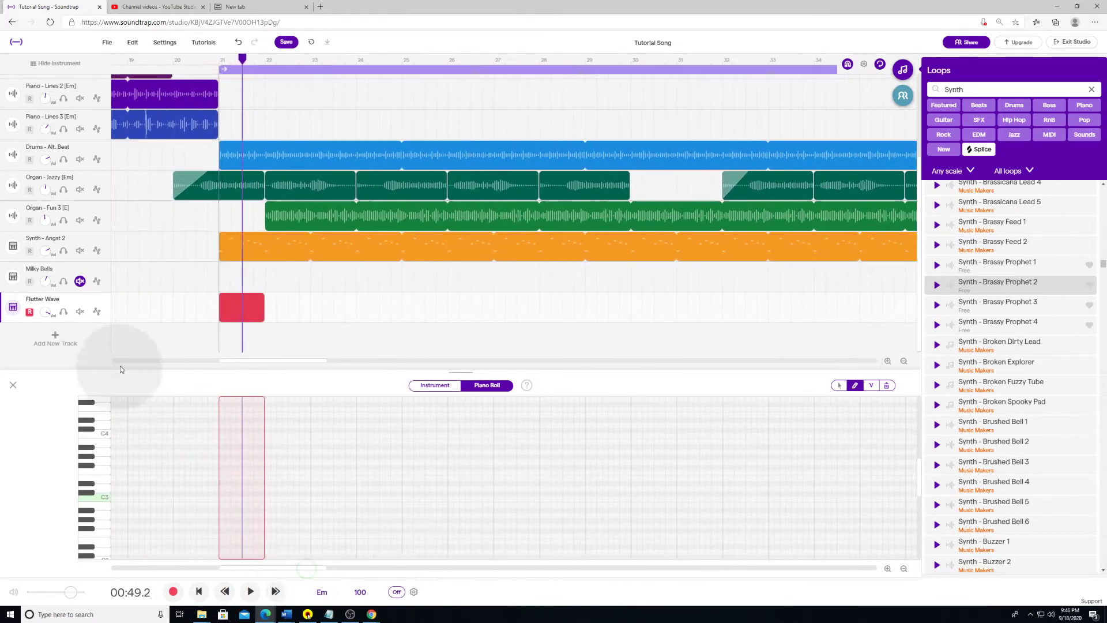
{"action": "left_click", "coordinate": [433, 385]}
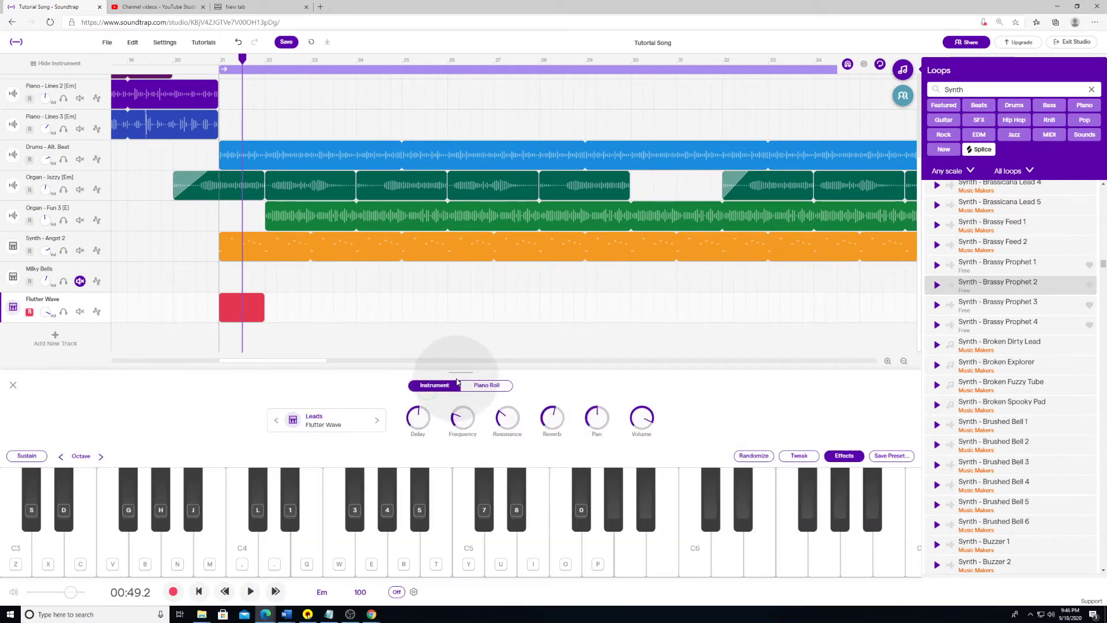
{"action": "left_click", "coordinate": [480, 386]}
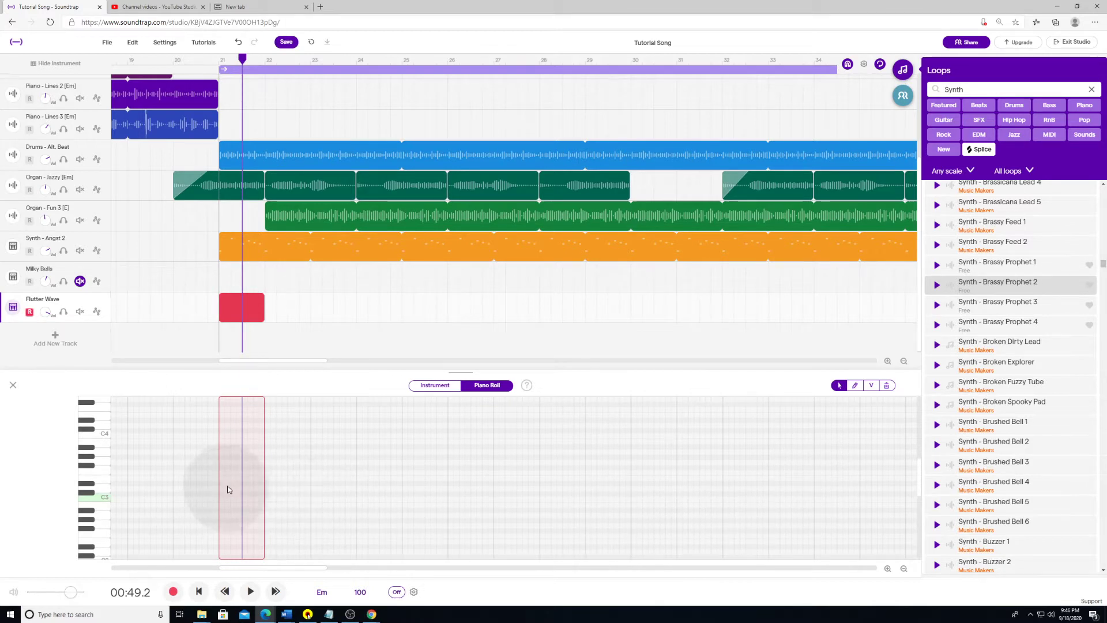
{"action": "left_click", "coordinate": [889, 570]}
{"action": "left_click", "coordinate": [888, 570]}
{"action": "left_click", "coordinate": [889, 569]}
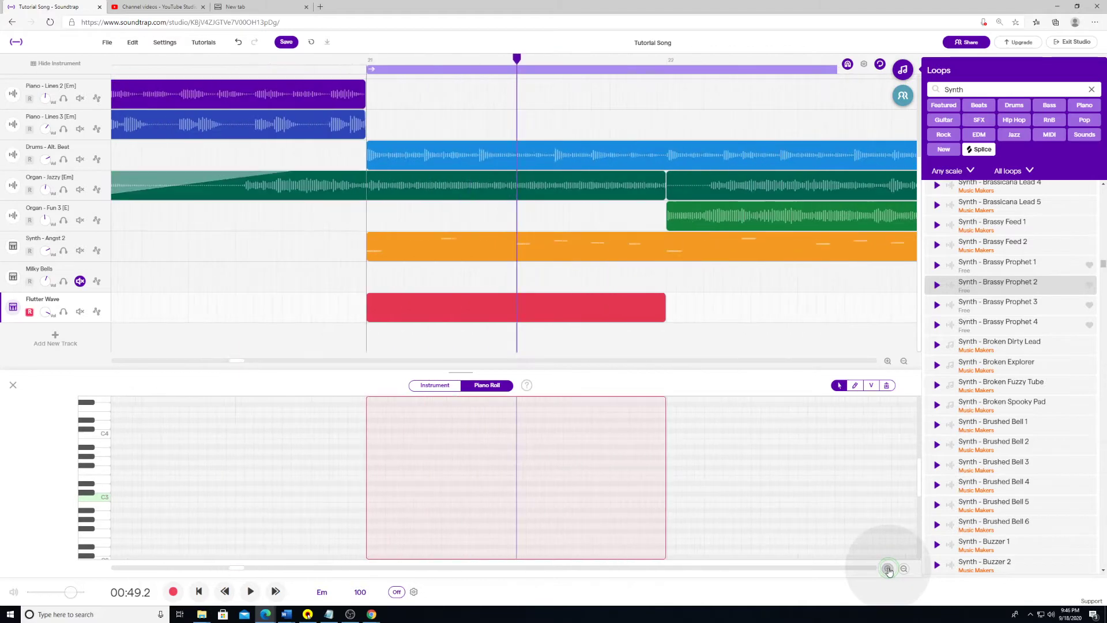
{"action": "left_click", "coordinate": [889, 570]}
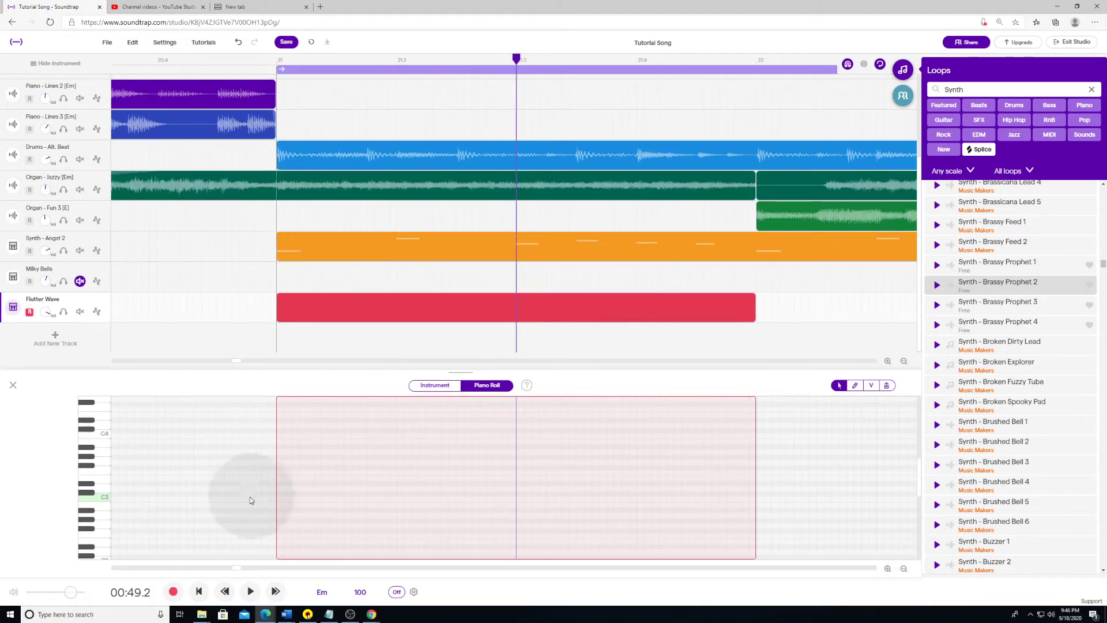
{"action": "left_click", "coordinate": [282, 496]}
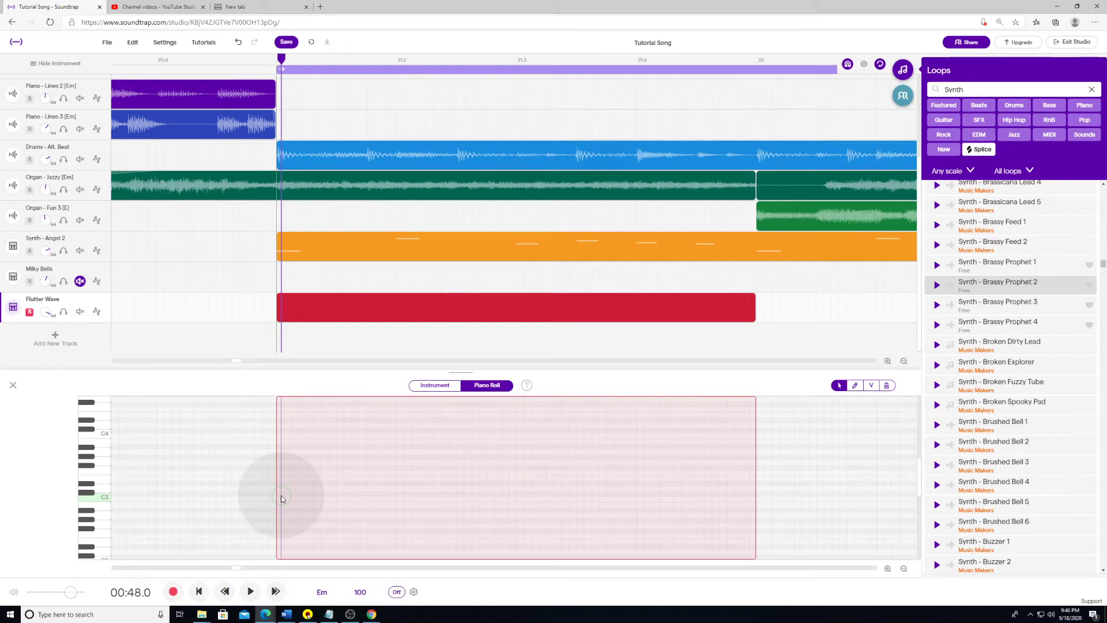
{"action": "right_click", "coordinate": [282, 497]}
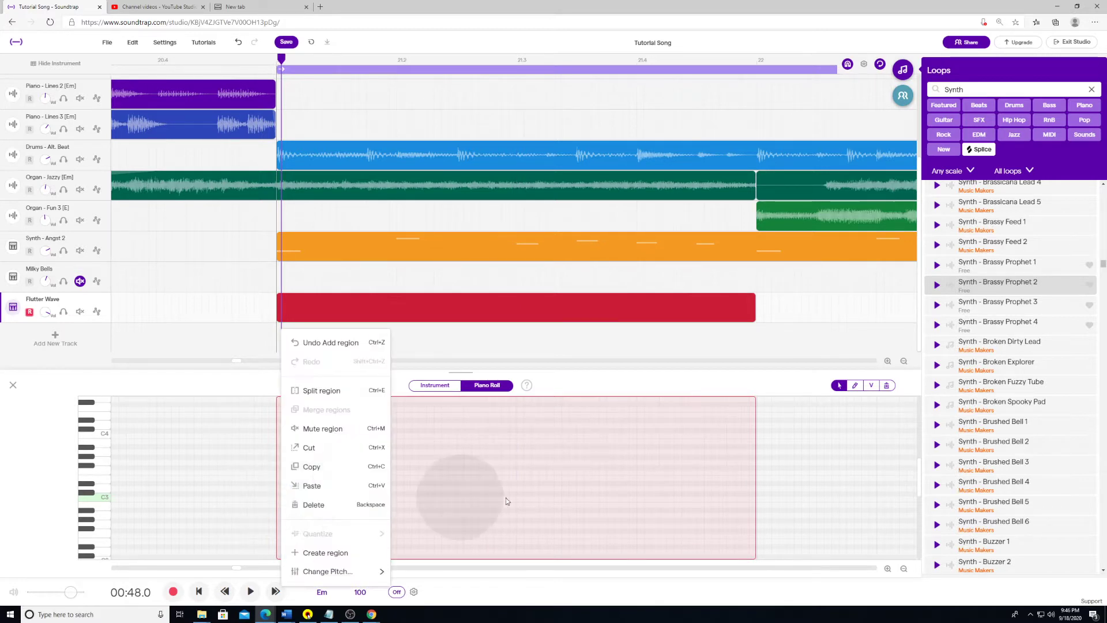
{"action": "left_click", "coordinate": [412, 499]}
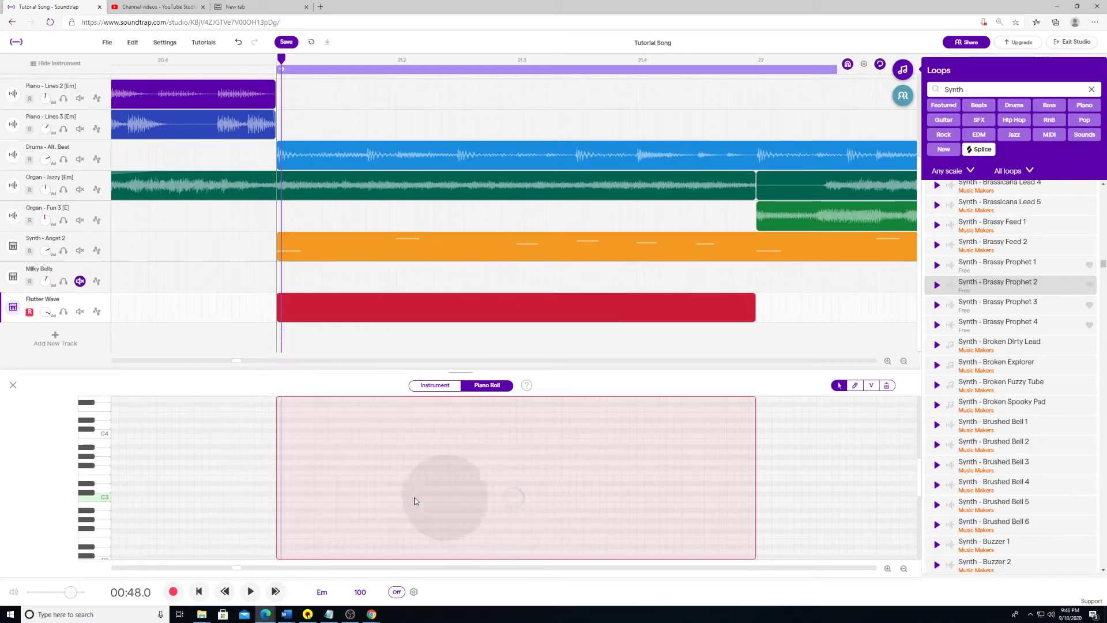
{"action": "left_click", "coordinate": [284, 497]}
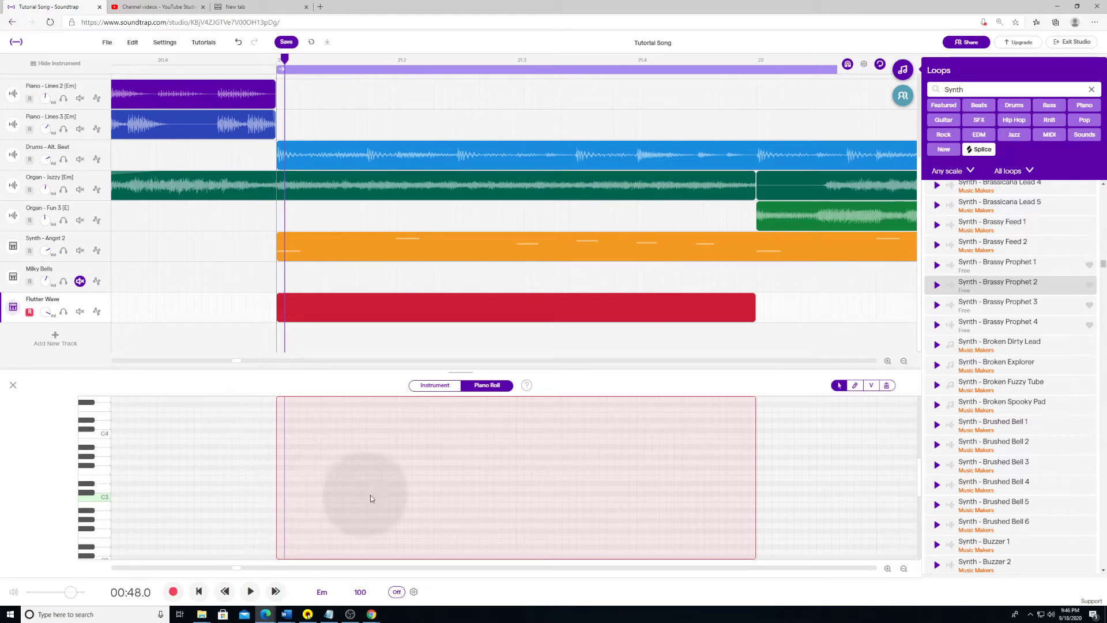
{"action": "left_click", "coordinate": [302, 525]}
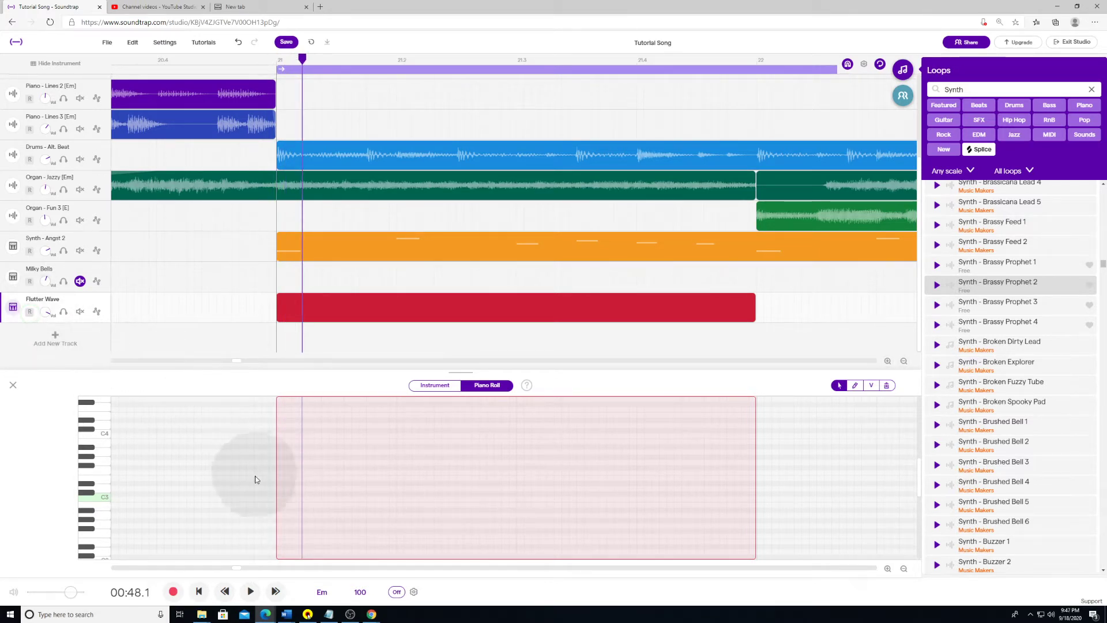
Step: Try placing notes at Db3, Bb3 and G3 in the Flutter Wave region, and delete all three
{"action": "double_click", "coordinate": [291, 496]}
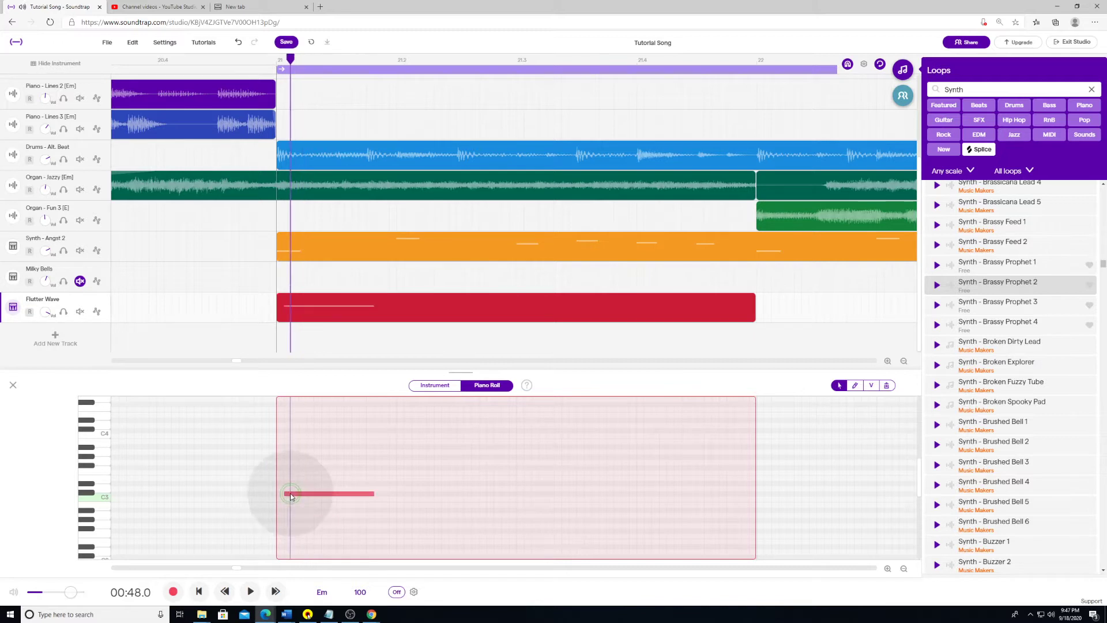
{"action": "left_click", "coordinate": [318, 481]}
{"action": "left_click_drag", "start_coordinate": [329, 476], "coordinate": [358, 445]}
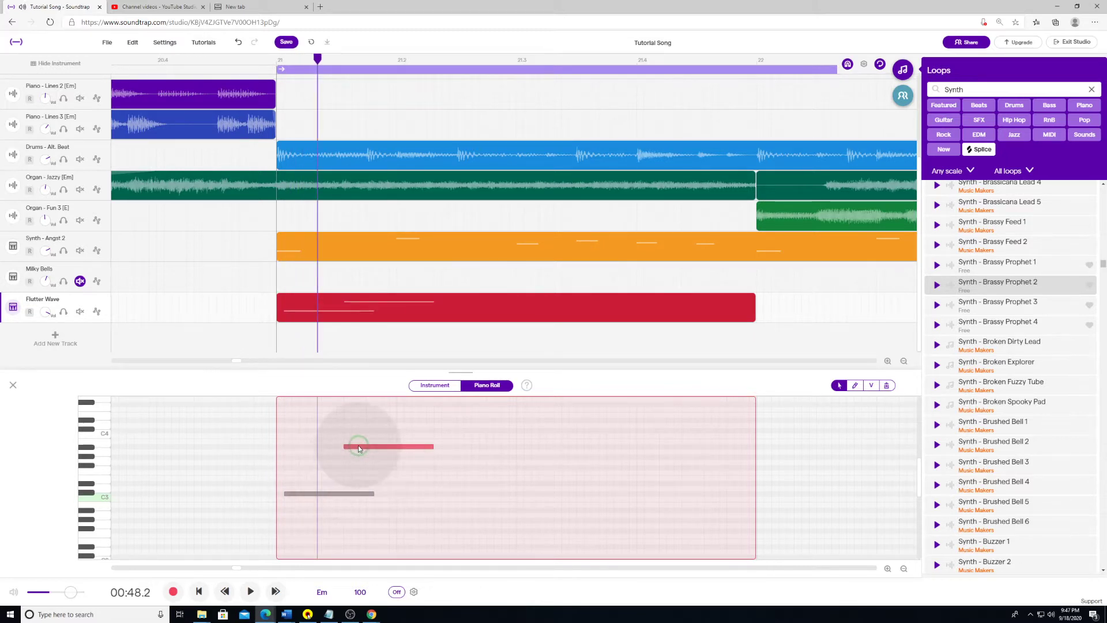
{"action": "double_click", "coordinate": [337, 465]}
{"action": "left_click", "coordinate": [372, 463]}
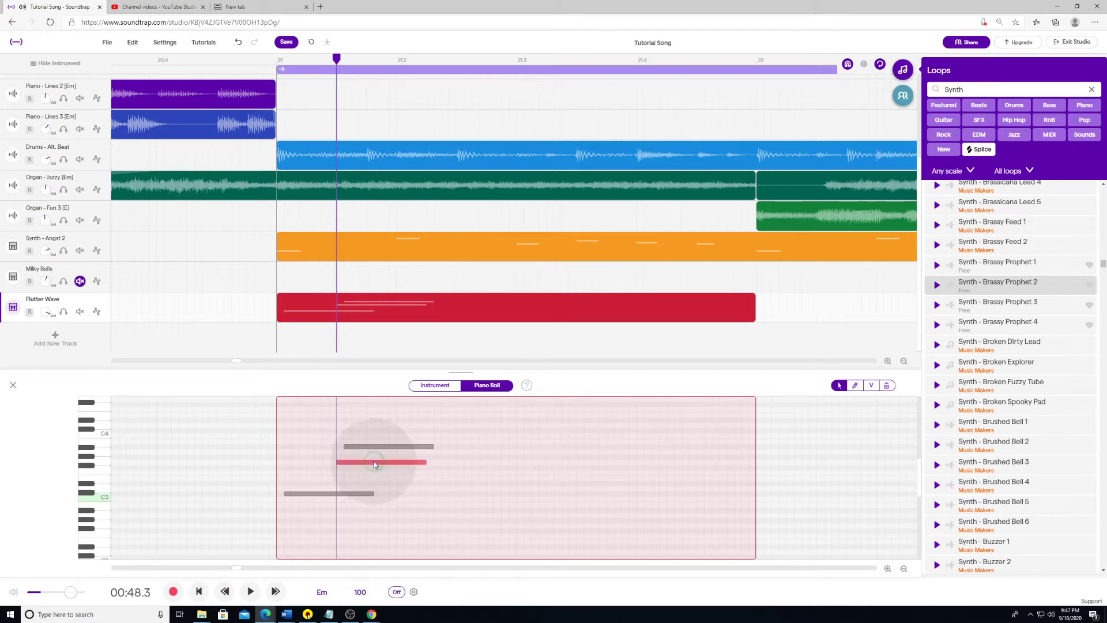
{"action": "key", "text": "Delete"}
{"action": "left_click", "coordinate": [402, 449]}
{"action": "key", "text": "Delete"}
{"action": "left_click", "coordinate": [344, 493]}
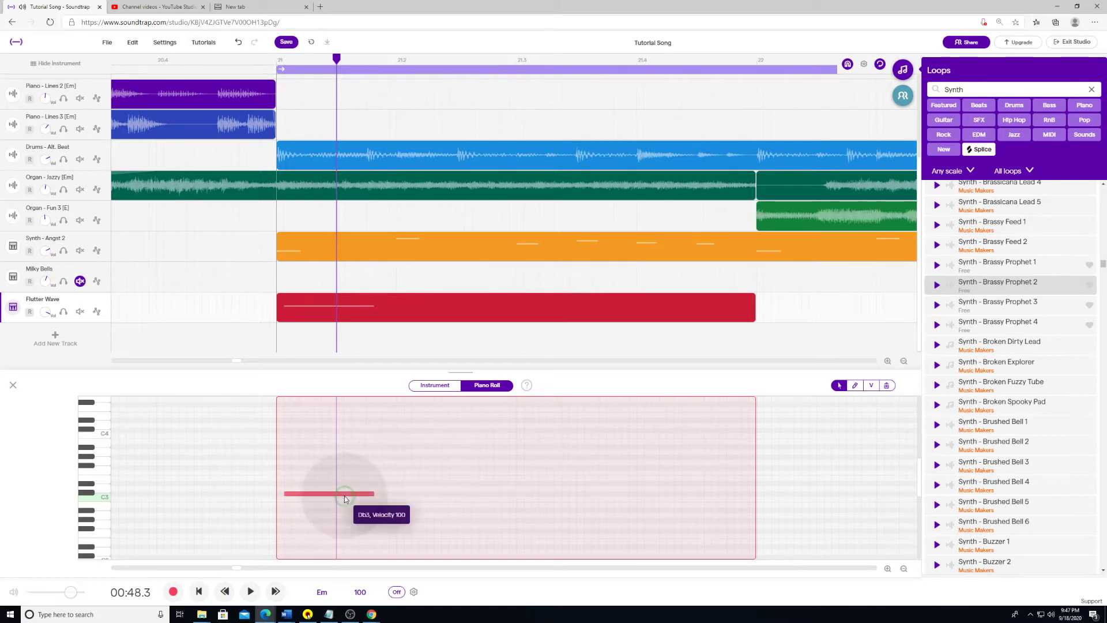
{"action": "key", "text": "Delete"}
Step: Add three rising end-to-end notes, Db3, Eb3 and Gb3, from the very start of the Flutter Wave region
{"action": "left_click", "coordinate": [278, 496]}
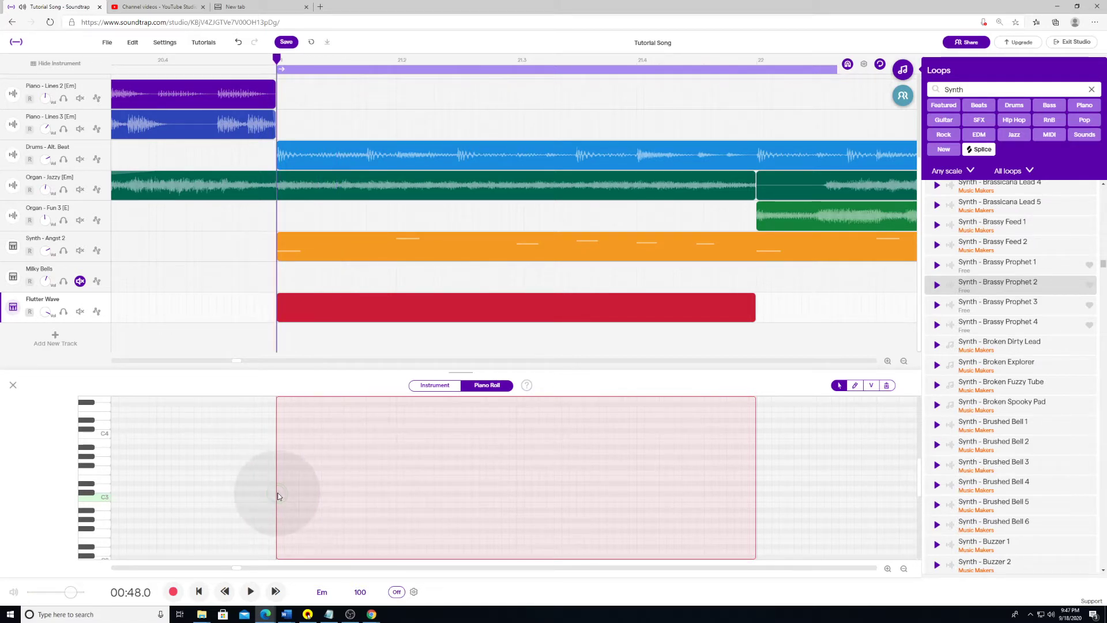
{"action": "double_click", "coordinate": [279, 495]}
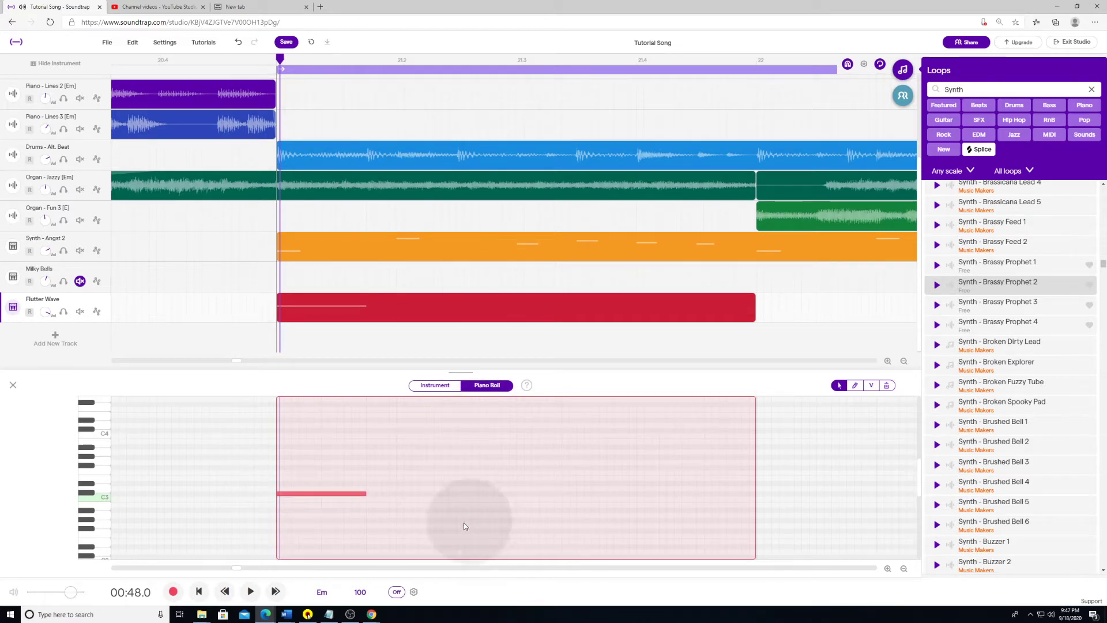
{"action": "double_click", "coordinate": [371, 483]}
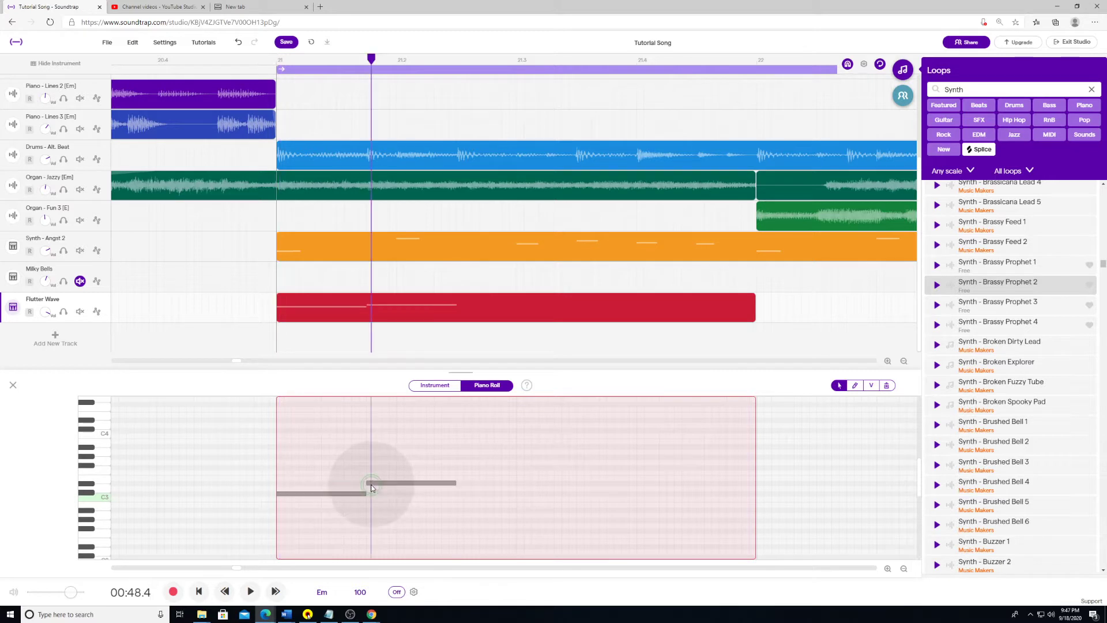
{"action": "double_click", "coordinate": [457, 467]}
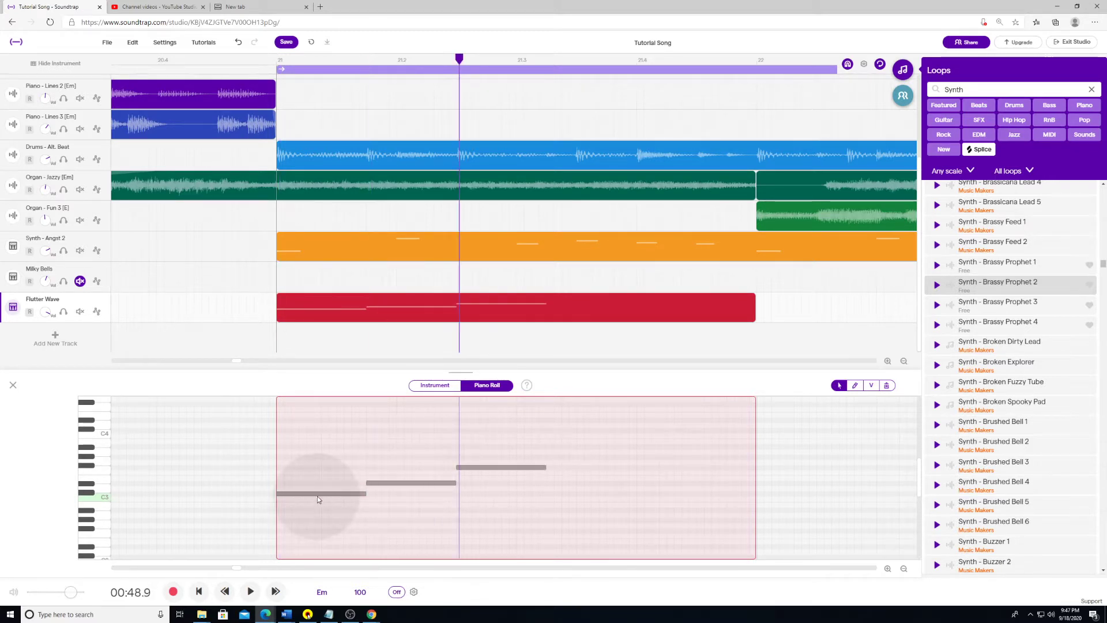
Step: Move the region's first note to E3, the second to B3 and the third to A3
{"action": "mouse_move", "coordinate": [317, 494]}
{"action": "left_mouse_down"}
{"action": "mouse_move", "coordinate": [320, 477]}
{"action": "mouse_move", "coordinate": [328, 485]}
{"action": "left_mouse_up"}
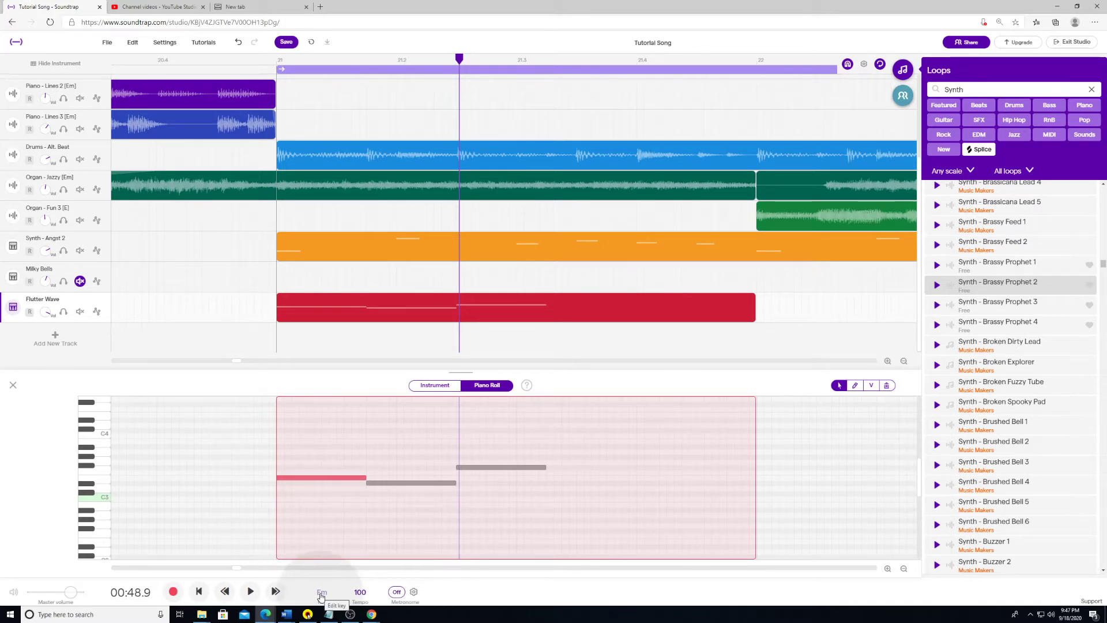
{"action": "left_click", "coordinate": [304, 482]}
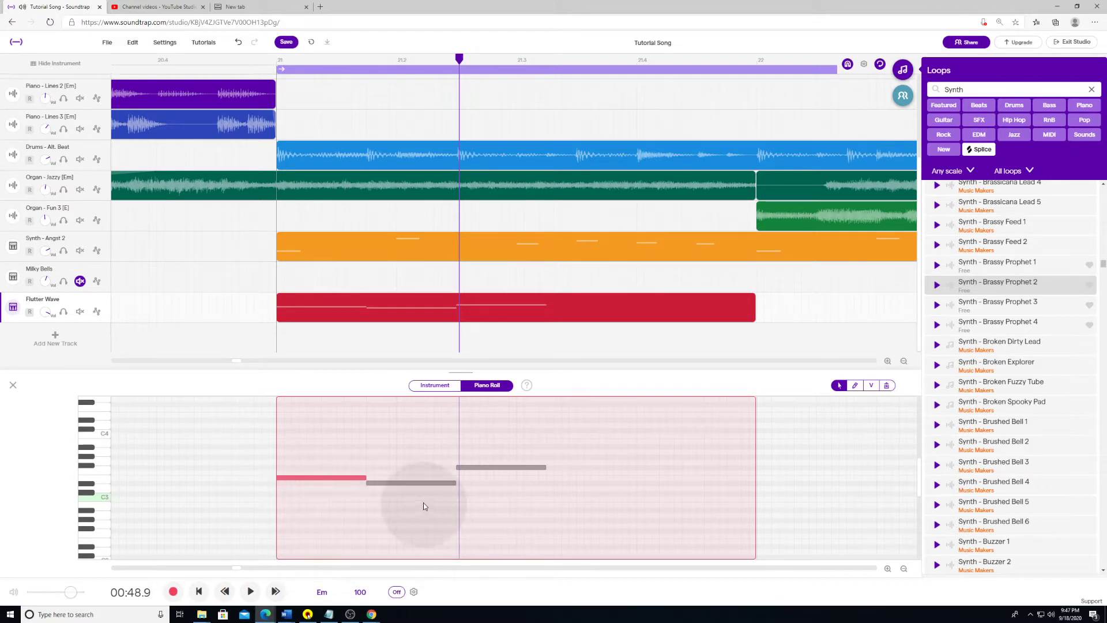
{"action": "left_click_drag", "start_coordinate": [398, 482], "coordinate": [400, 450]}
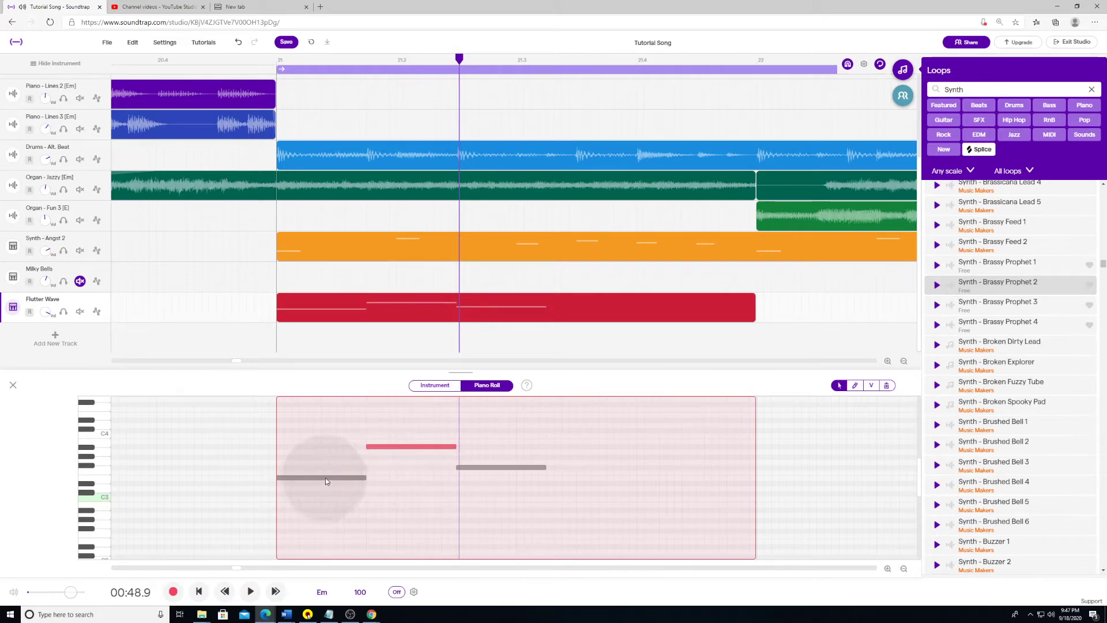
{"action": "left_click", "coordinate": [326, 478]}
{"action": "left_click", "coordinate": [397, 448]}
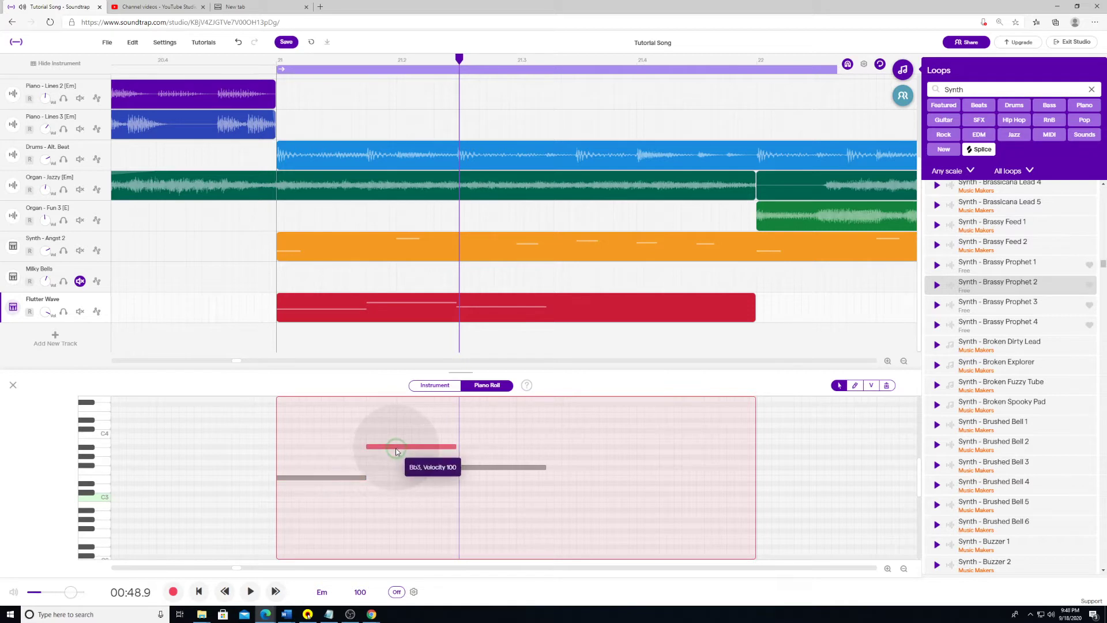
{"action": "left_click_drag", "start_coordinate": [396, 448], "coordinate": [399, 444]}
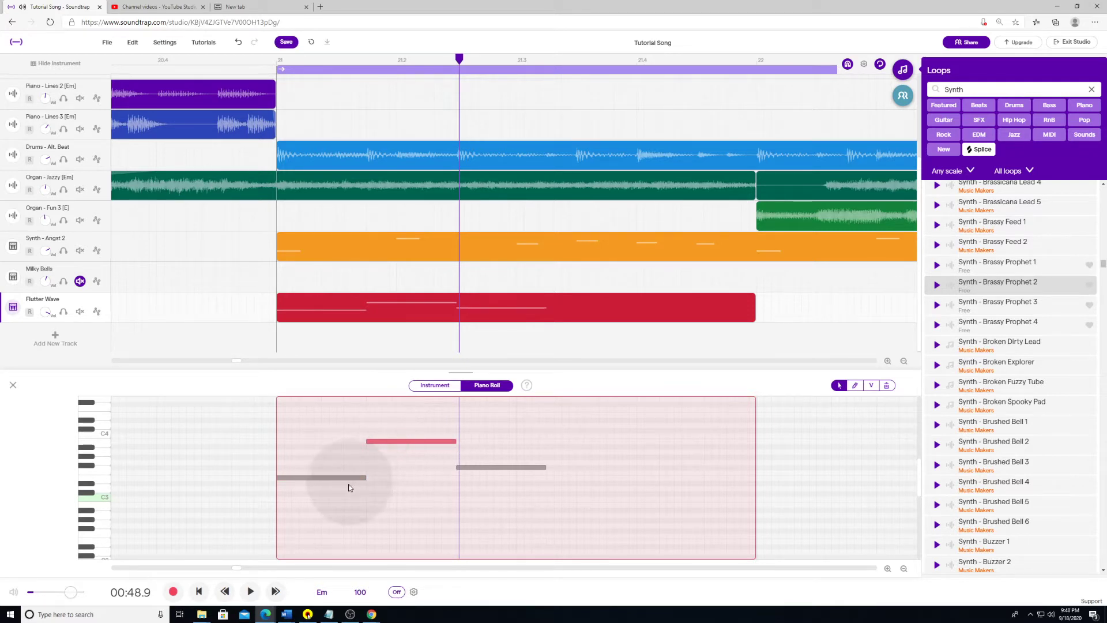
{"action": "left_click", "coordinate": [351, 477]}
{"action": "left_click", "coordinate": [406, 441]}
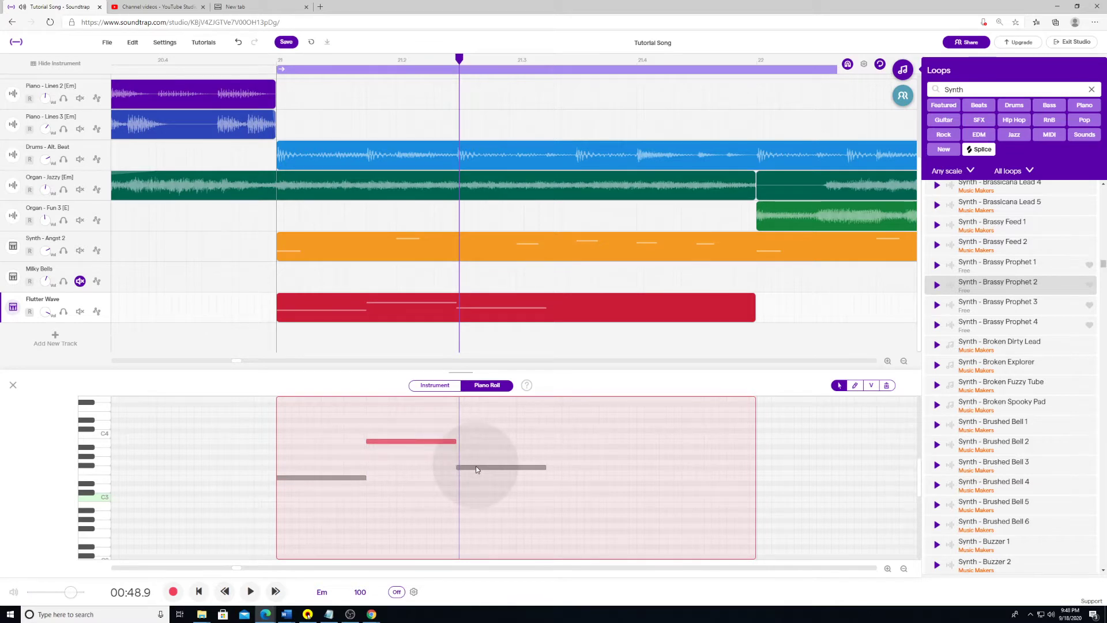
{"action": "left_click_drag", "start_coordinate": [487, 467], "coordinate": [482, 461]}
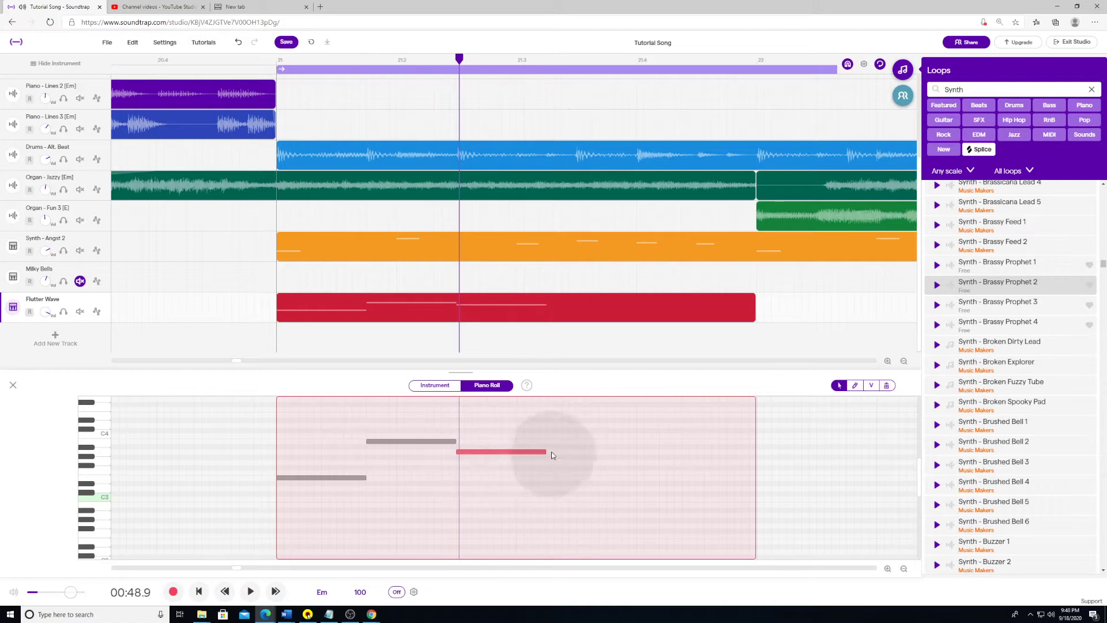
Step: Add a fourth note at C4 directly after the third note in the Flutter Wave region
{"action": "left_click", "coordinate": [545, 434]}
{"action": "left_click", "coordinate": [555, 437]}
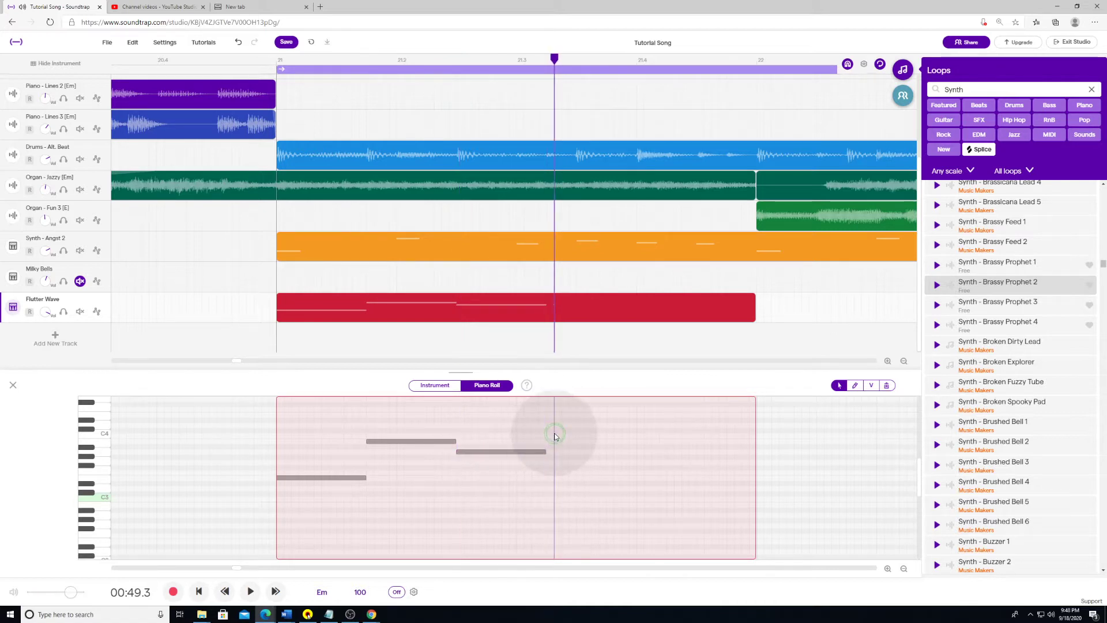
{"action": "mouse_move", "coordinate": [554, 437]}
{"action": "left_mouse_down"}
{"action": "mouse_move", "coordinate": [583, 438]}
{"action": "mouse_move", "coordinate": [548, 443]}
{"action": "left_mouse_up"}
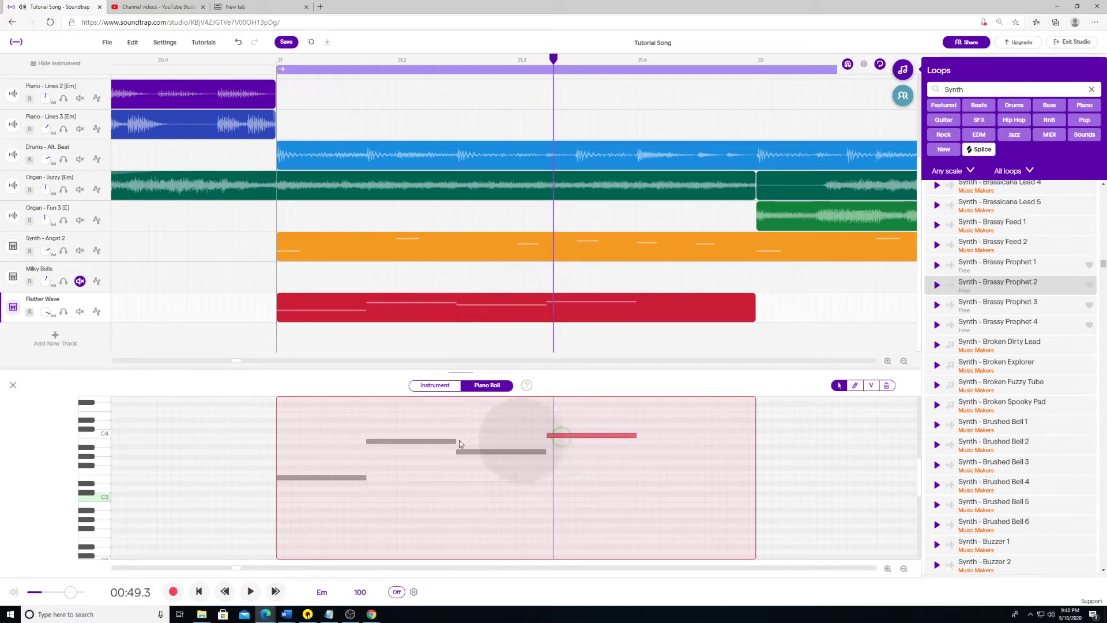
Step: Play the four-note Flutter Wave melody with the song from the start of measure 21, and stop after the region
{"action": "left_click", "coordinate": [277, 59]}
{"action": "mouse_move", "coordinate": [278, 61]}
{"action": "left_mouse_down"}
{"action": "mouse_move", "coordinate": [366, 59]}
{"action": "mouse_move", "coordinate": [276, 61]}
{"action": "left_mouse_up"}
{"action": "left_click", "coordinate": [590, 322]}
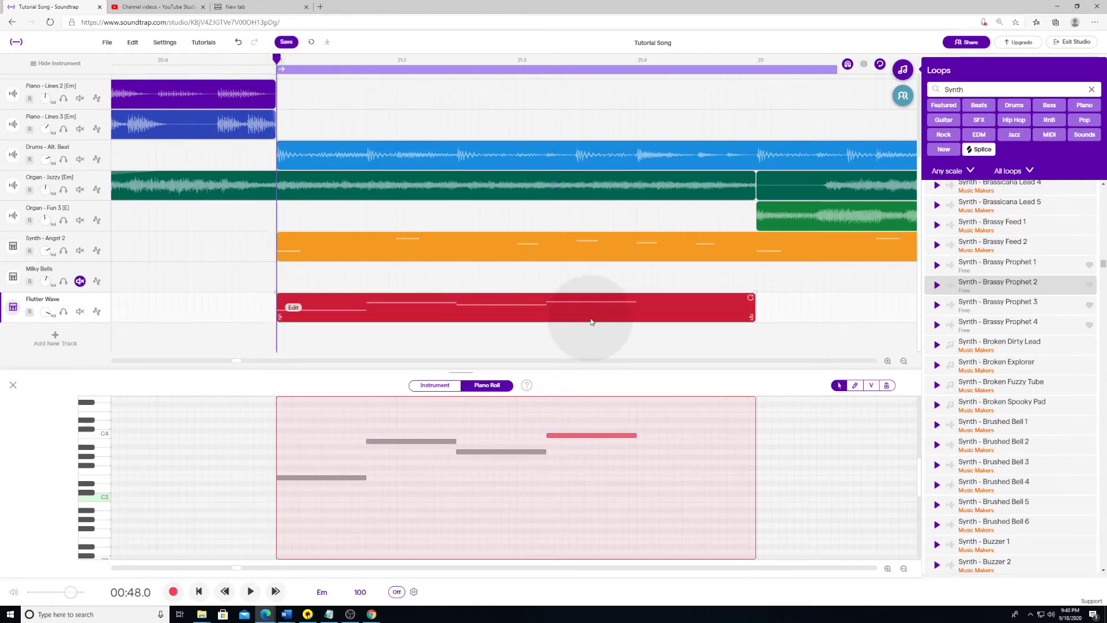
{"action": "key", "text": "space"}
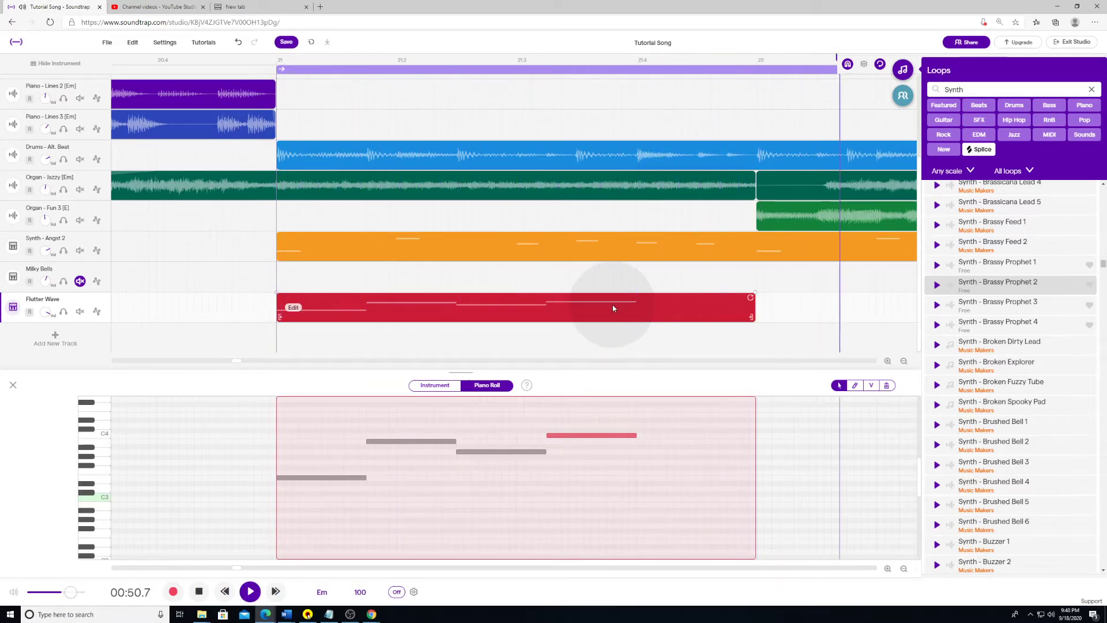
{"action": "key", "text": "space"}
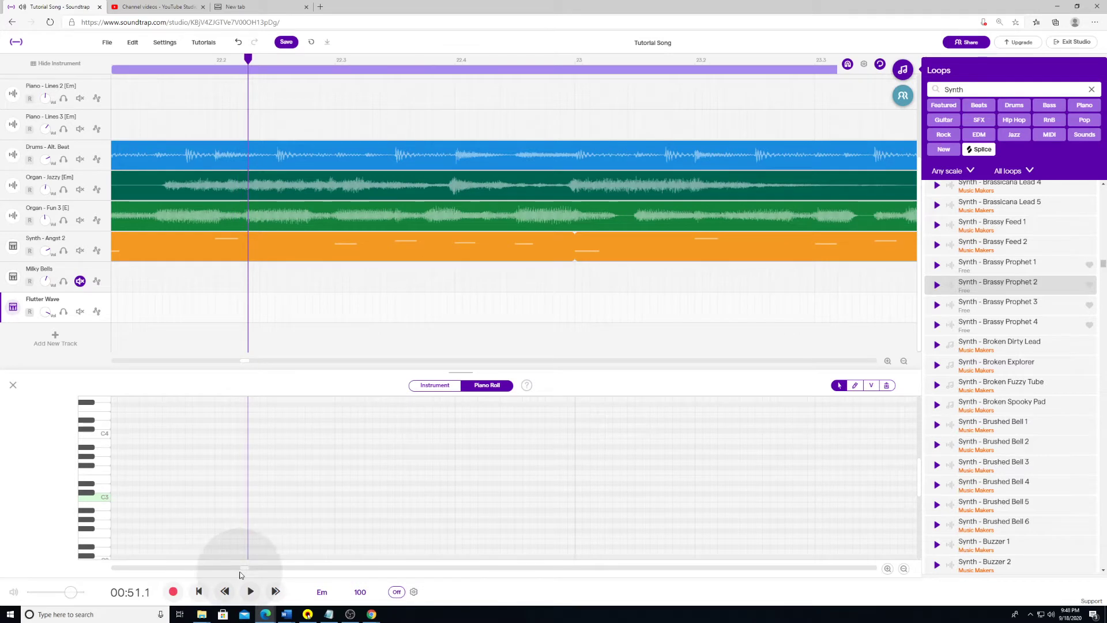
{"action": "left_click_drag", "start_coordinate": [244, 570], "coordinate": [237, 567]}
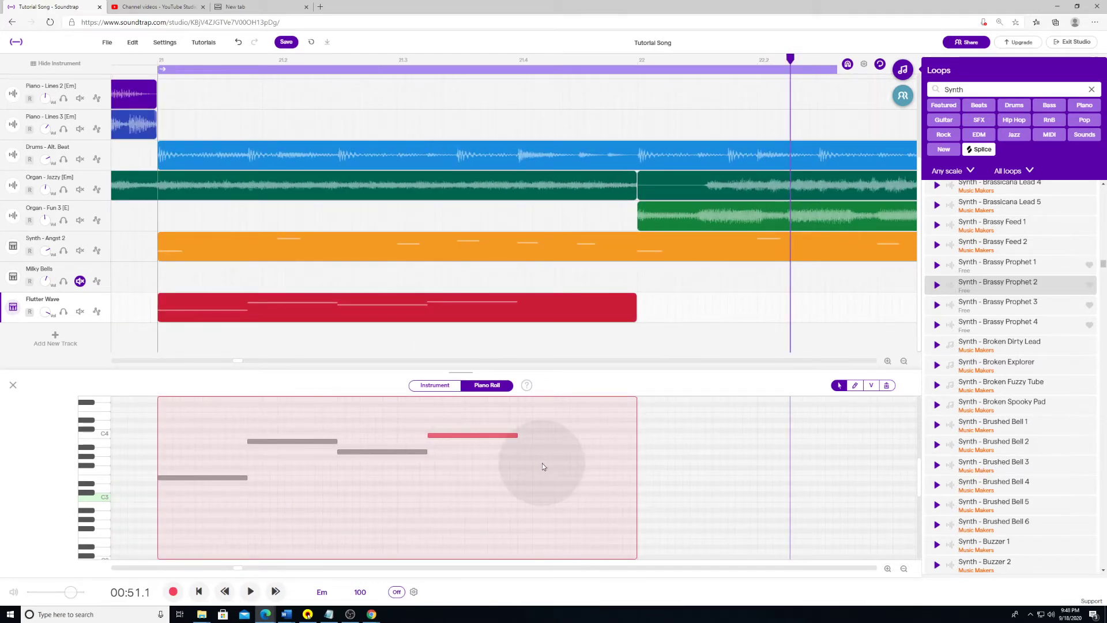
Step: Add a fifth note at B3 after the C4 note and extend it to the end of the region
{"action": "left_click", "coordinate": [521, 452]}
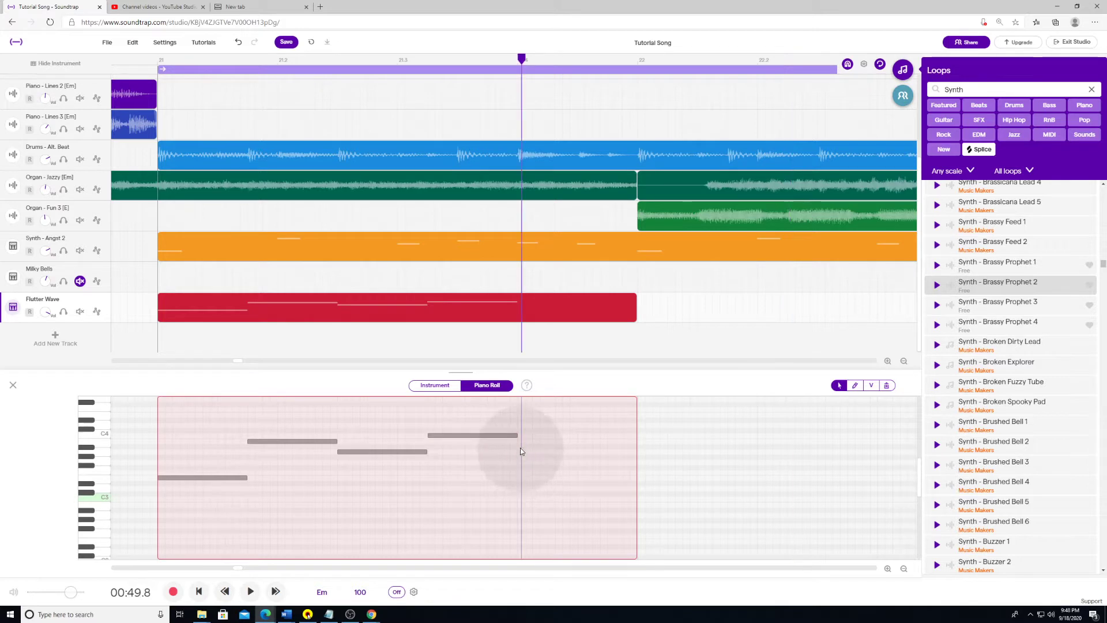
{"action": "left_click_drag", "start_coordinate": [532, 449], "coordinate": [533, 445]}
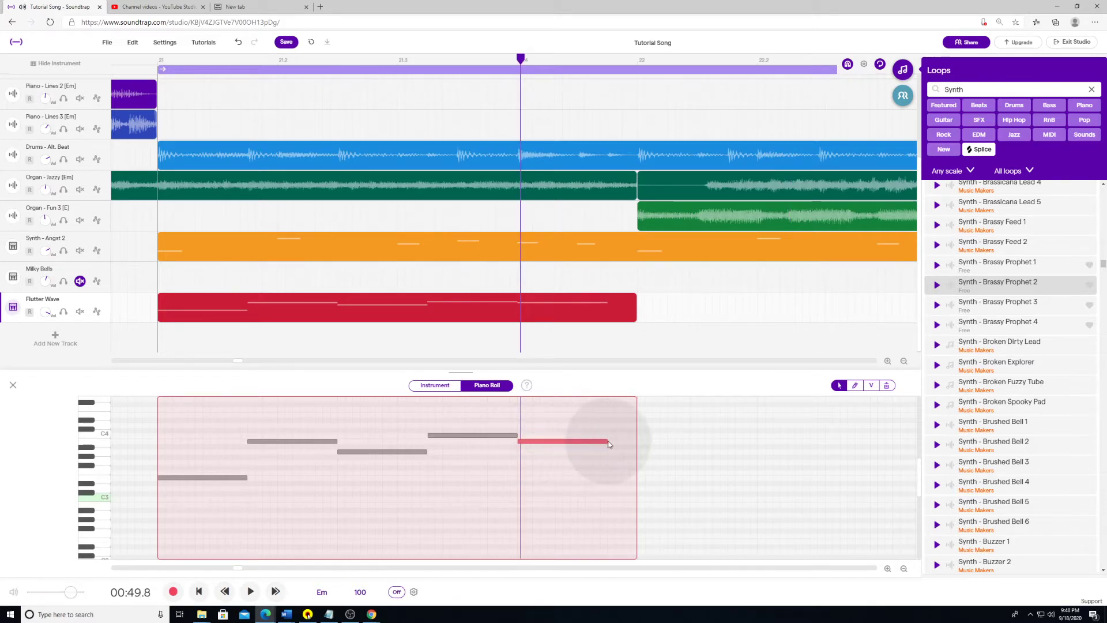
{"action": "left_click_drag", "start_coordinate": [604, 441], "coordinate": [635, 443]}
Step: Play the five-note Flutter Wave melody with the song from the start of measure 21, and stop after the region
{"action": "left_click_drag", "start_coordinate": [521, 58], "coordinate": [197, 64]}
{"action": "key", "text": "space"}
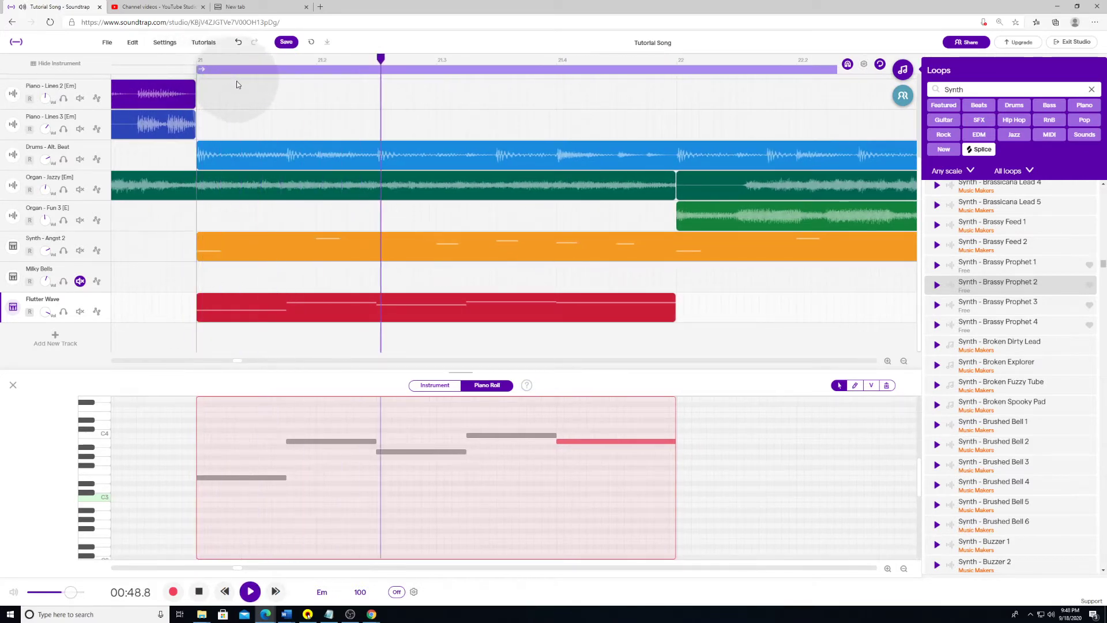
{"action": "key", "text": "space"}
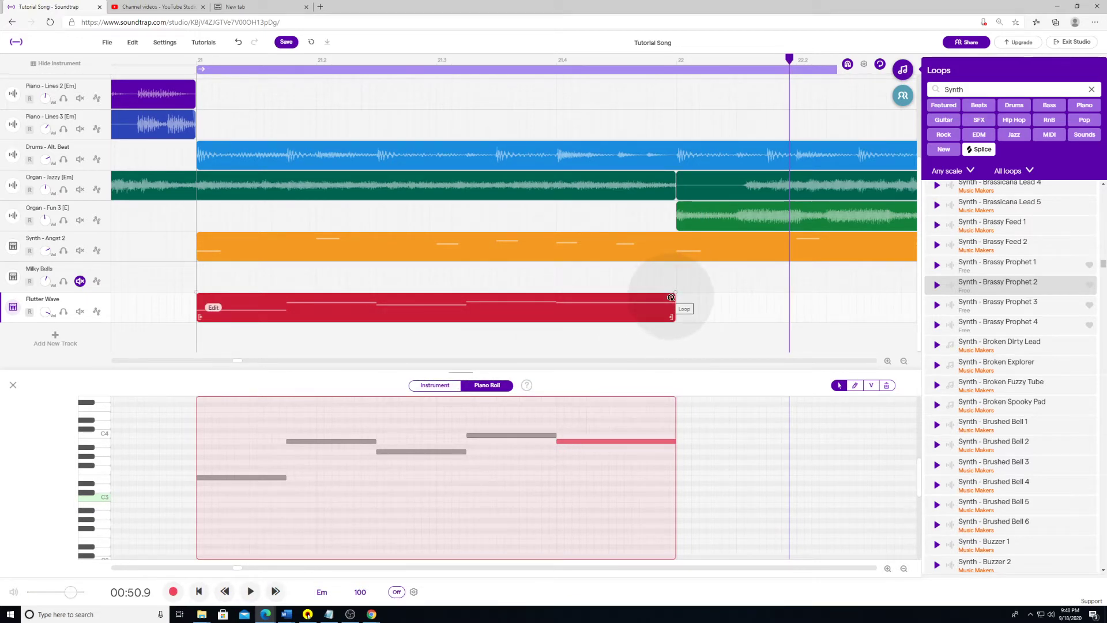
Step: Loop the Flutter Wave region from measure 21 so that it repeats up to the start of measure 25
{"action": "left_click", "coordinate": [901, 361]}
{"action": "left_click", "coordinate": [901, 361]}
{"action": "left_click", "coordinate": [901, 361]}
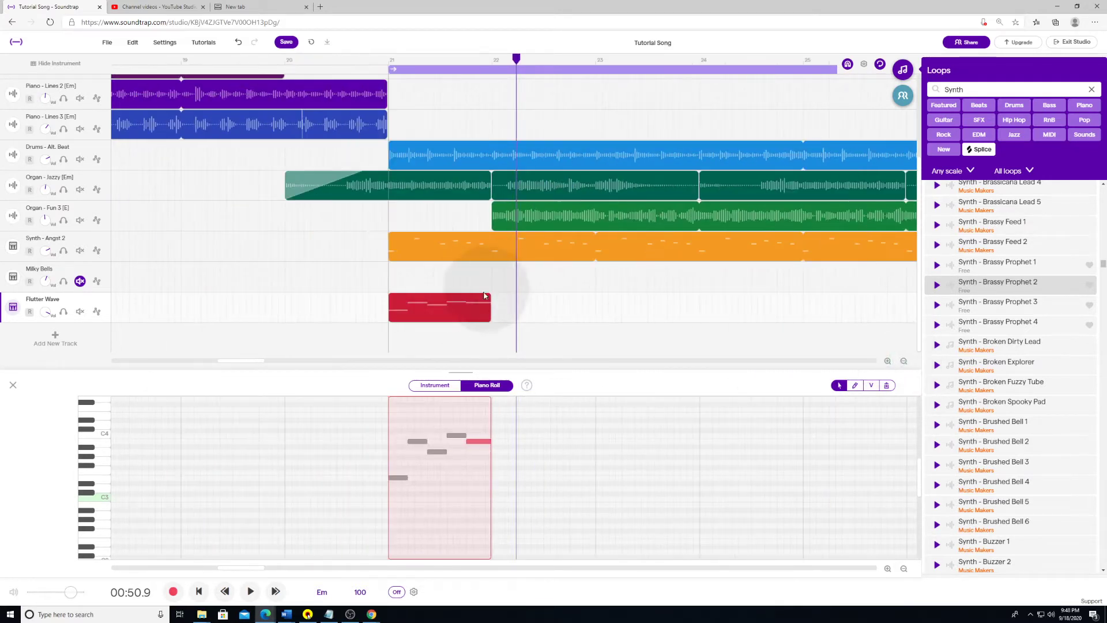
{"action": "left_click_drag", "start_coordinate": [486, 297], "coordinate": [800, 300]}
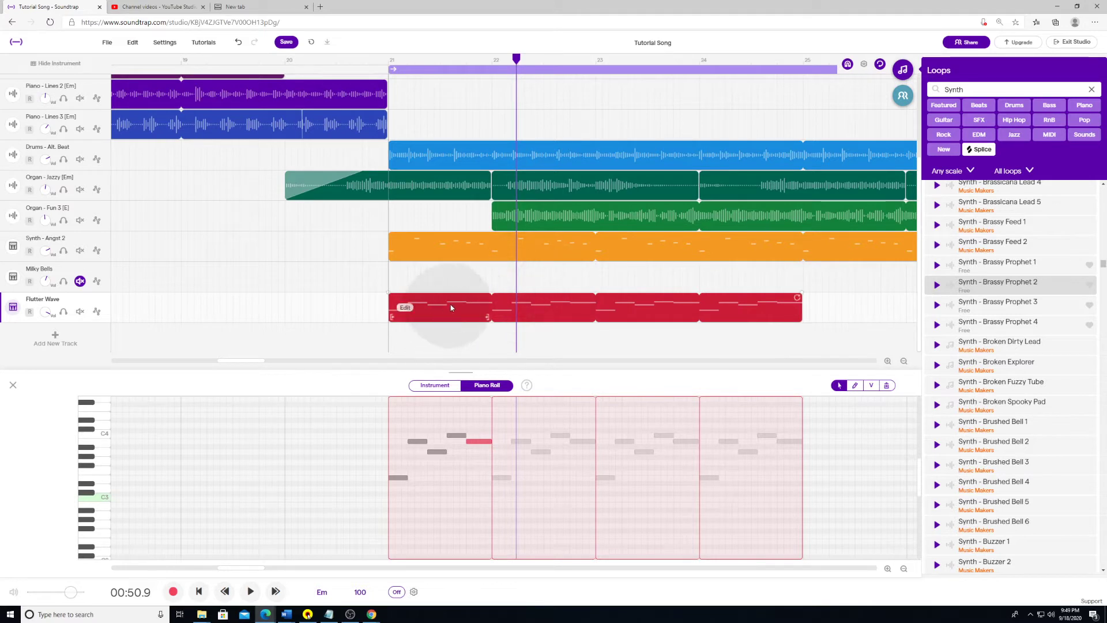
Step: Play the looped Flutter Wave region from measure 21 and stop near the end of measure 24
{"action": "left_click", "coordinate": [390, 60]}
{"action": "key", "text": "space"}
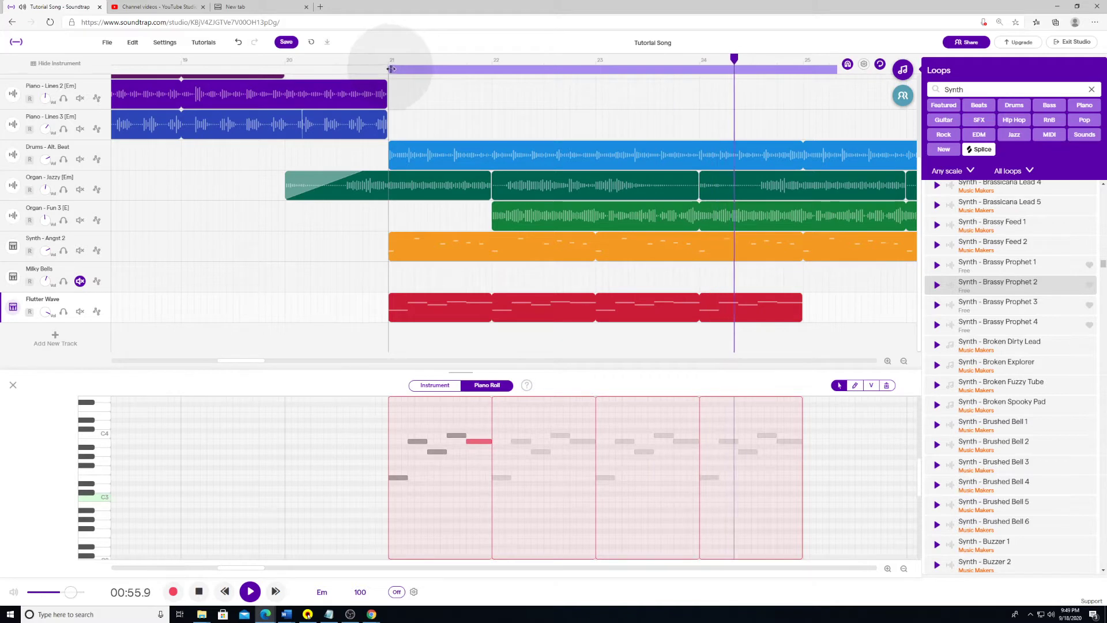
{"action": "key", "text": "space"}
{"action": "left_click", "coordinate": [733, 514]}
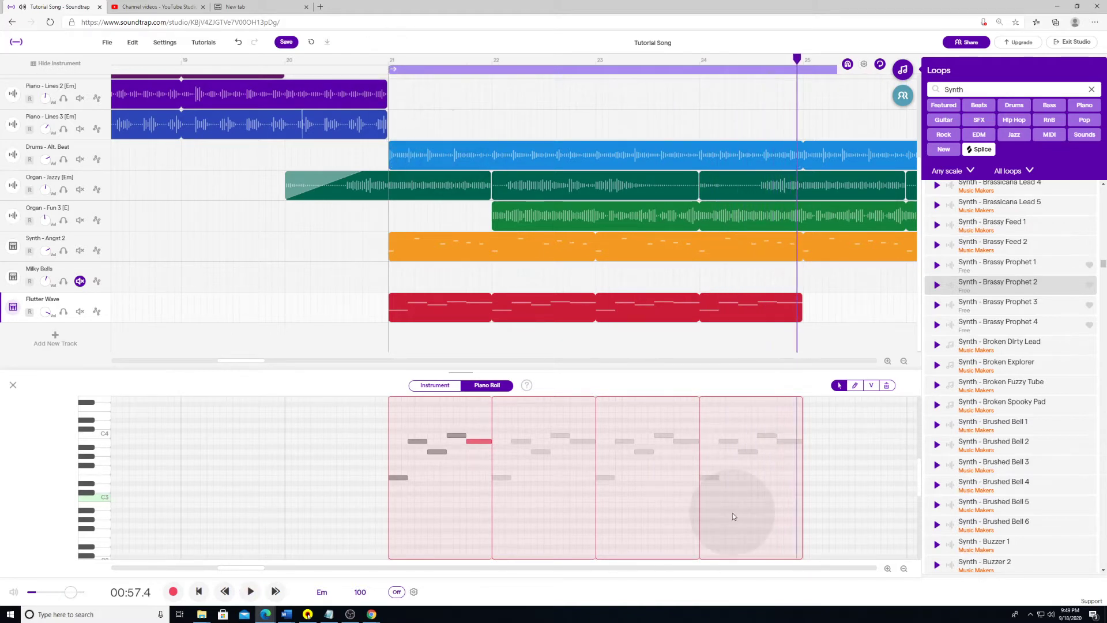
Step: Change the Flutter Wave track's instrument to the German Lead preset from the synth leads
{"action": "left_click", "coordinate": [434, 322]}
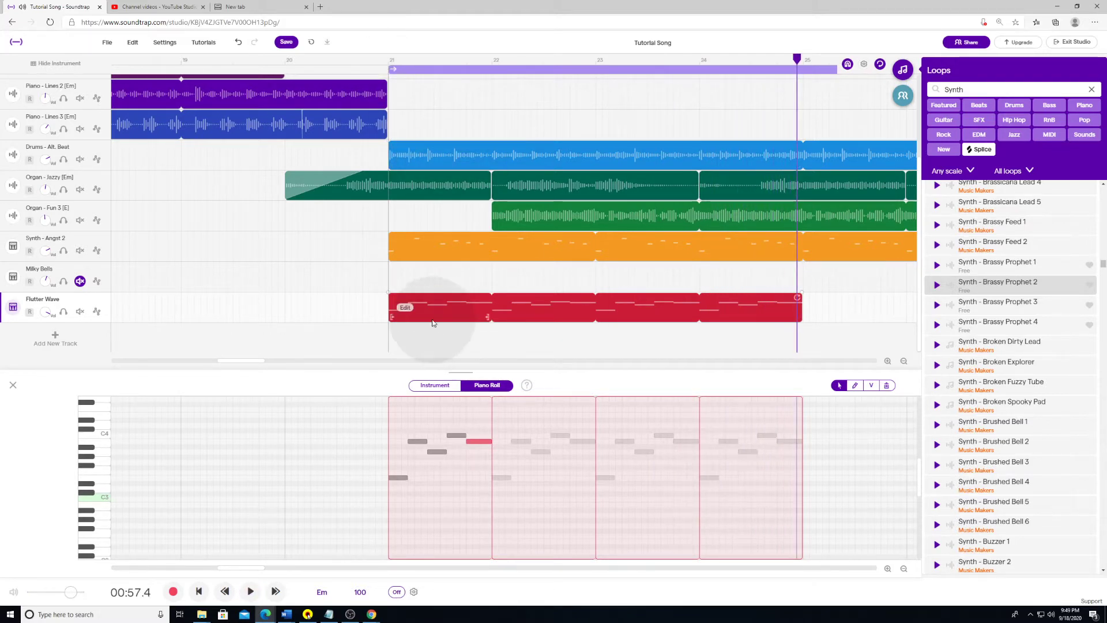
{"action": "left_click", "coordinate": [435, 385]}
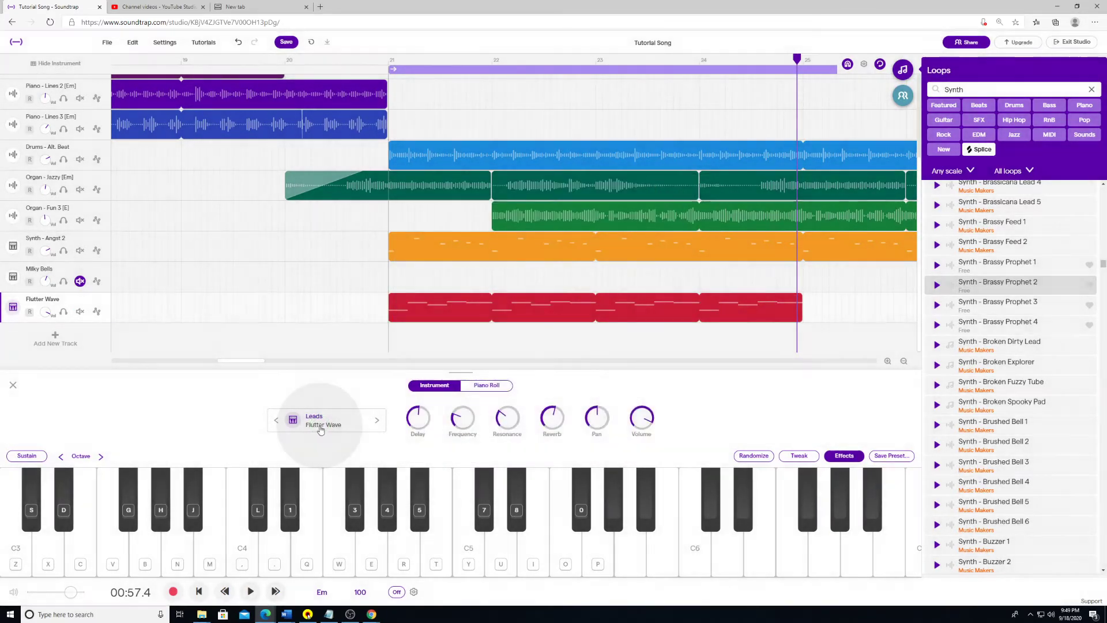
{"action": "left_click", "coordinate": [320, 427]}
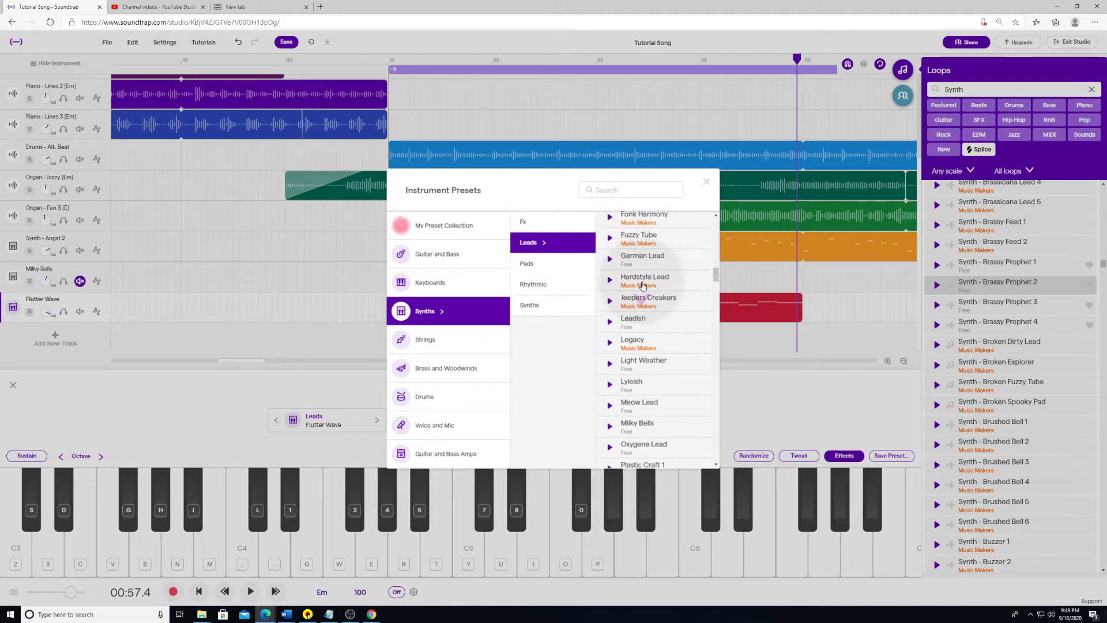
{"action": "scroll", "coordinate": [634, 270], "scroll_direction": "down", "scroll_amount": 1}
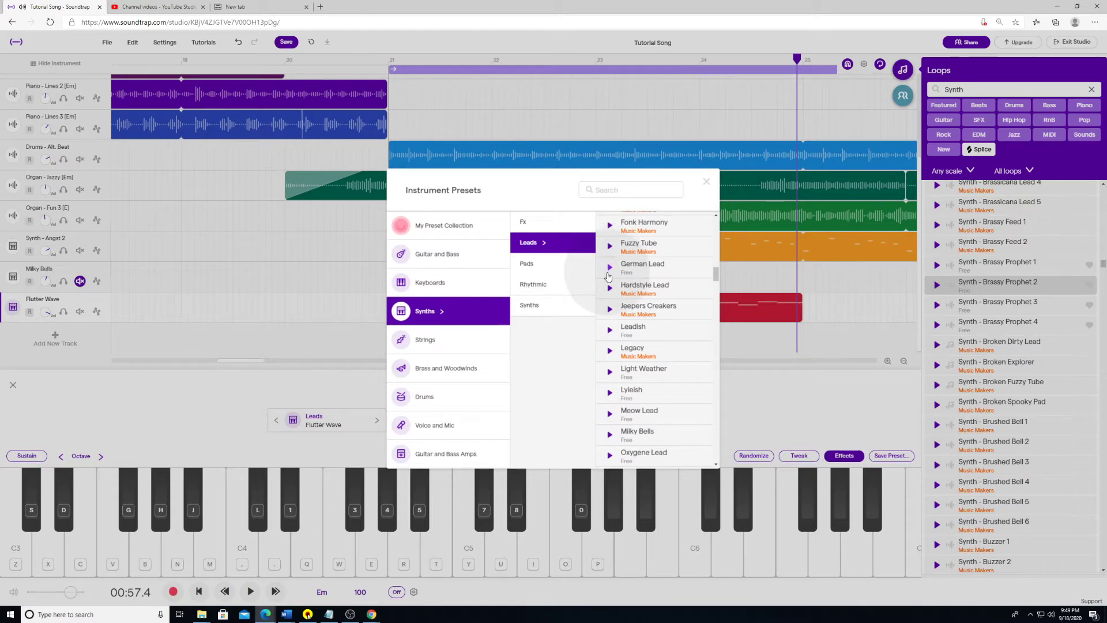
{"action": "left_click", "coordinate": [639, 269]}
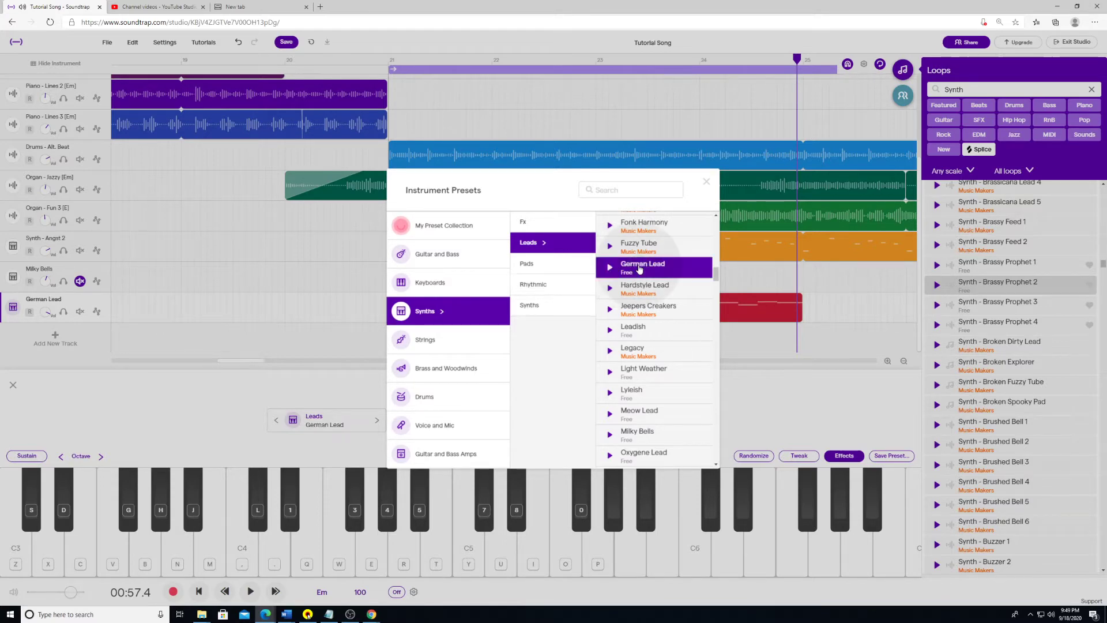
{"action": "left_click", "coordinate": [254, 394]}
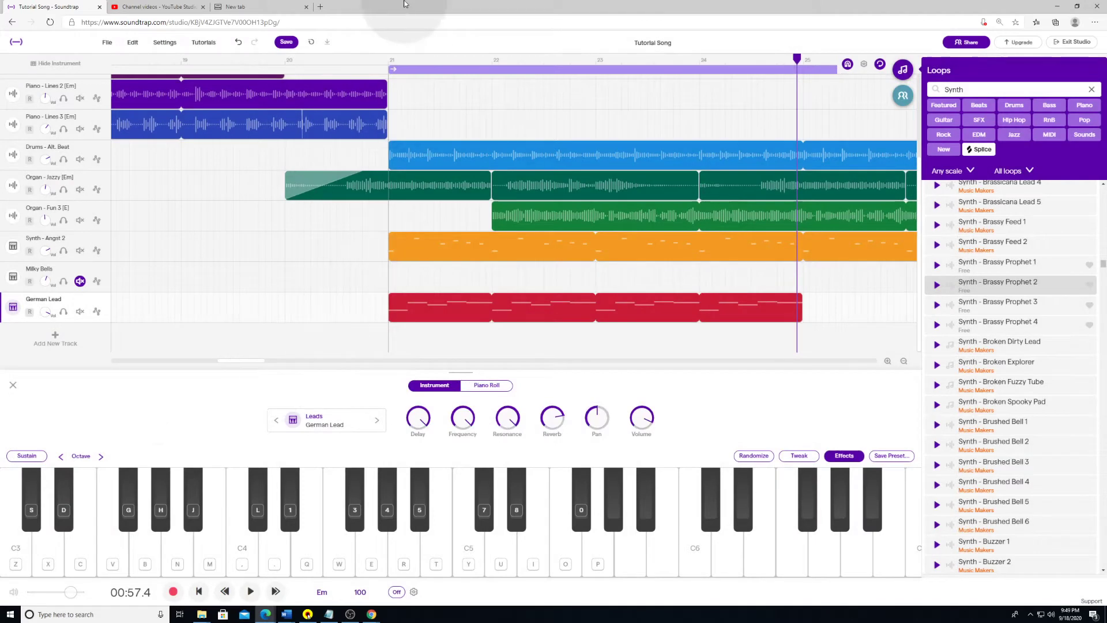
Step: Play the song from measure 21, lower the German Lead track's volume during playback, and stop after the looped region
{"action": "left_click", "coordinate": [389, 61]}
{"action": "key", "text": "space"}
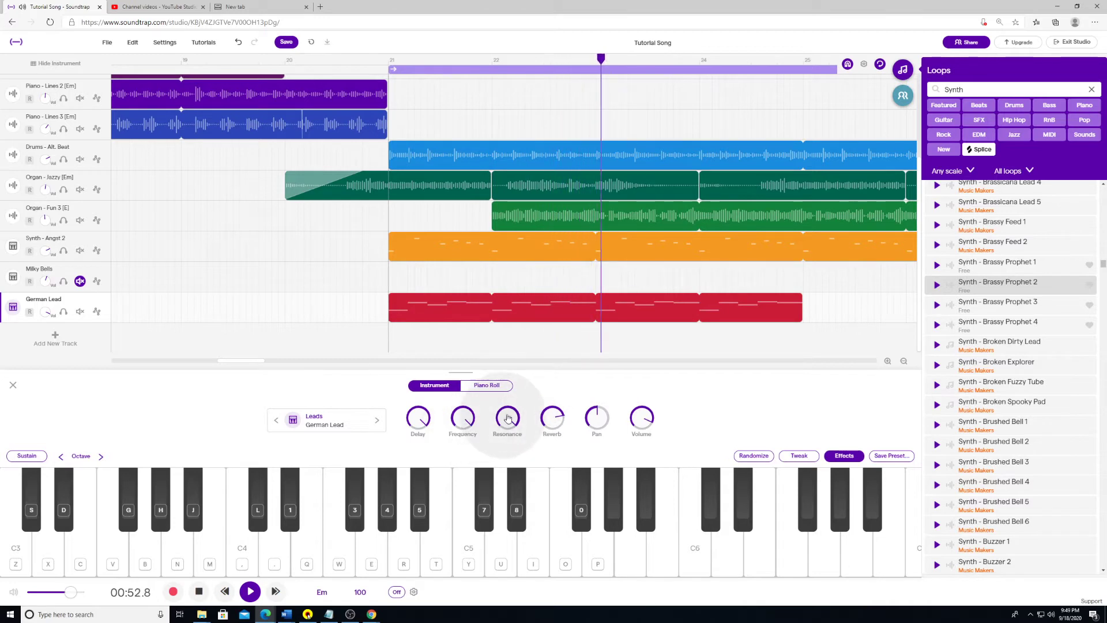
{"action": "left_click_drag", "start_coordinate": [42, 312], "coordinate": [47, 335]}
{"action": "key", "text": "space"}
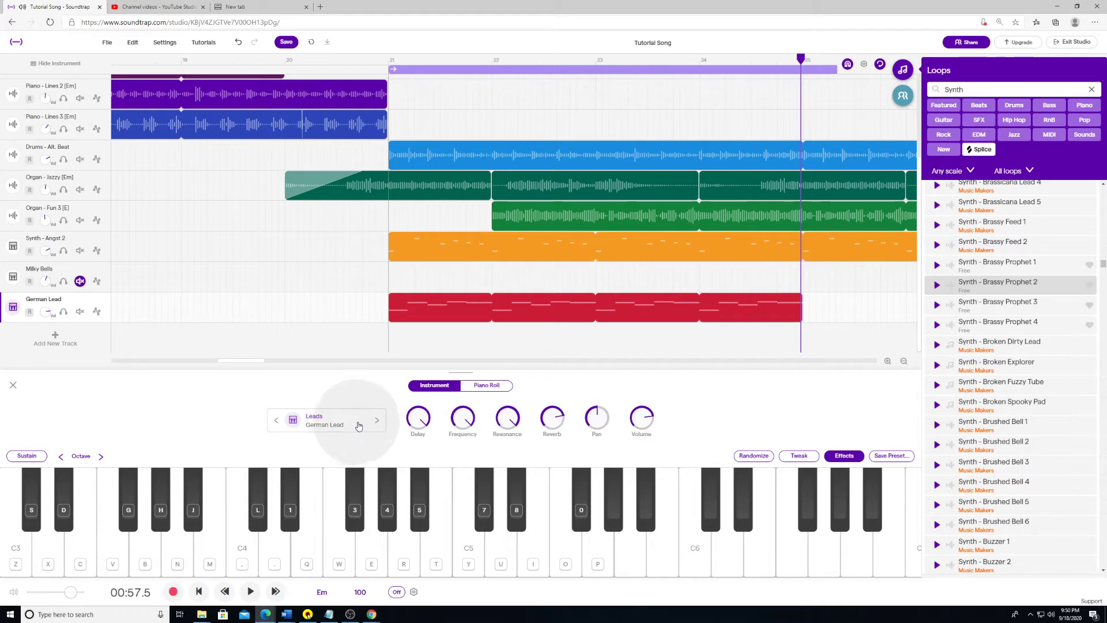
Step: Play from measure 21, switch the track's preset to Leadish and reduce its resonance to about the middle, and stop playback
{"action": "left_click", "coordinate": [389, 60]}
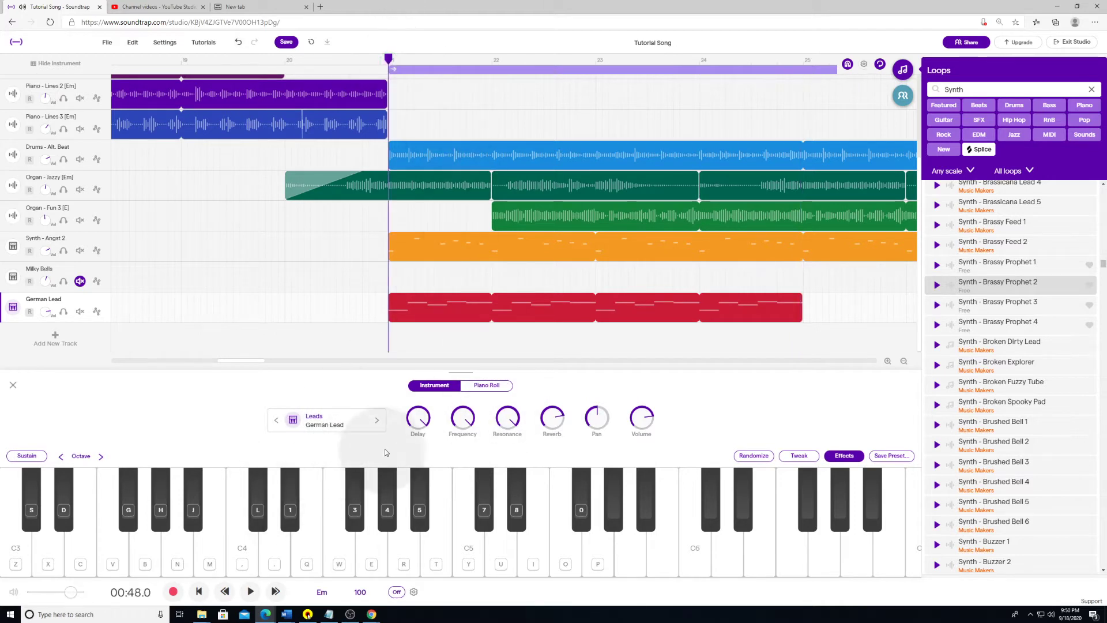
{"action": "key", "text": "space"}
{"action": "left_click", "coordinate": [373, 423]}
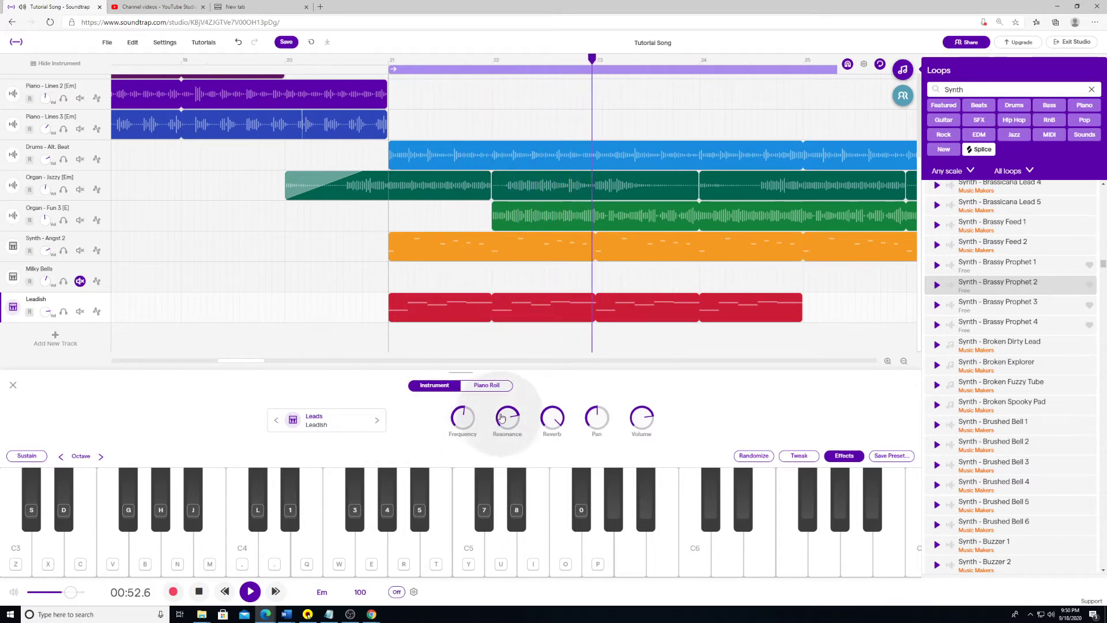
{"action": "left_click_drag", "start_coordinate": [505, 422], "coordinate": [498, 455]}
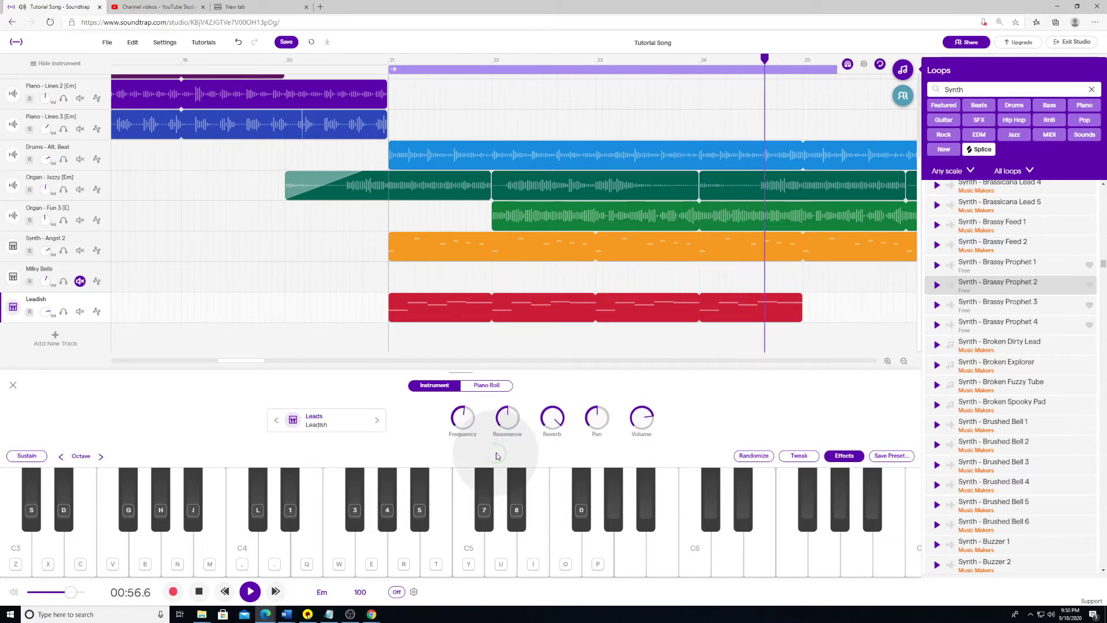
{"action": "key", "text": "space"}
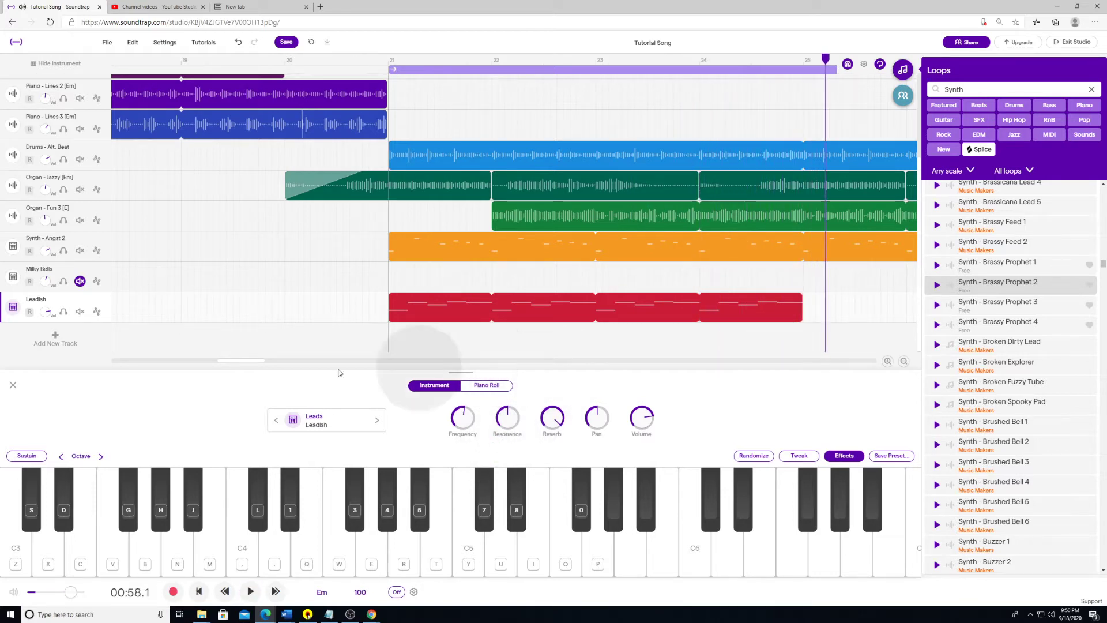
Step: Extend the looped Leadish region to the end of the song at measure 37
{"action": "left_click_drag", "start_coordinate": [259, 366], "coordinate": [270, 363]}
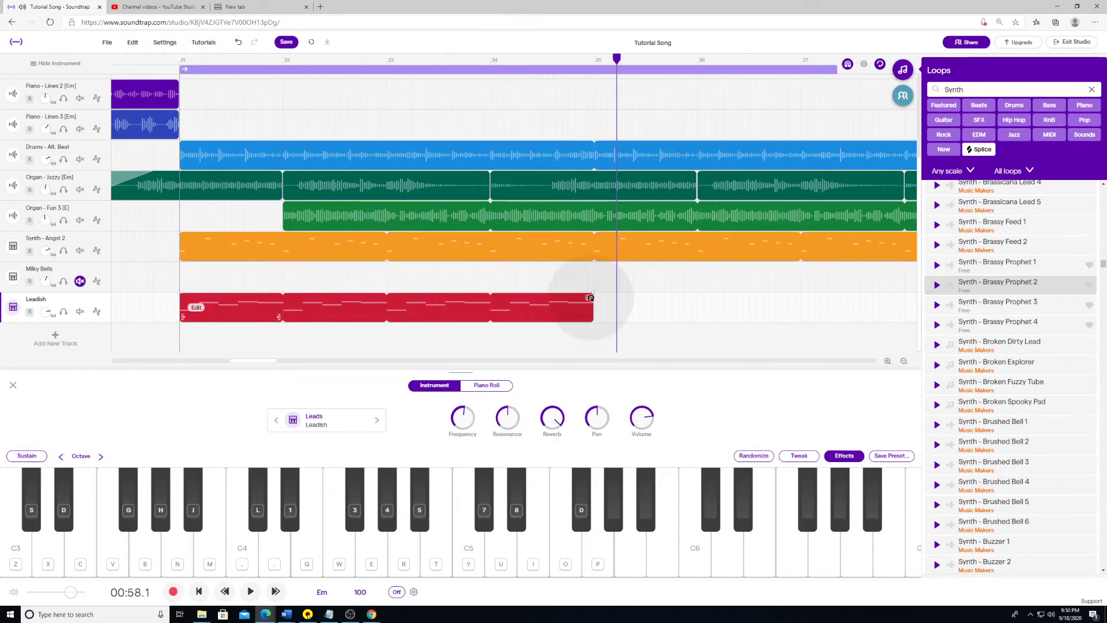
{"action": "left_click_drag", "start_coordinate": [591, 297], "coordinate": [504, 296]}
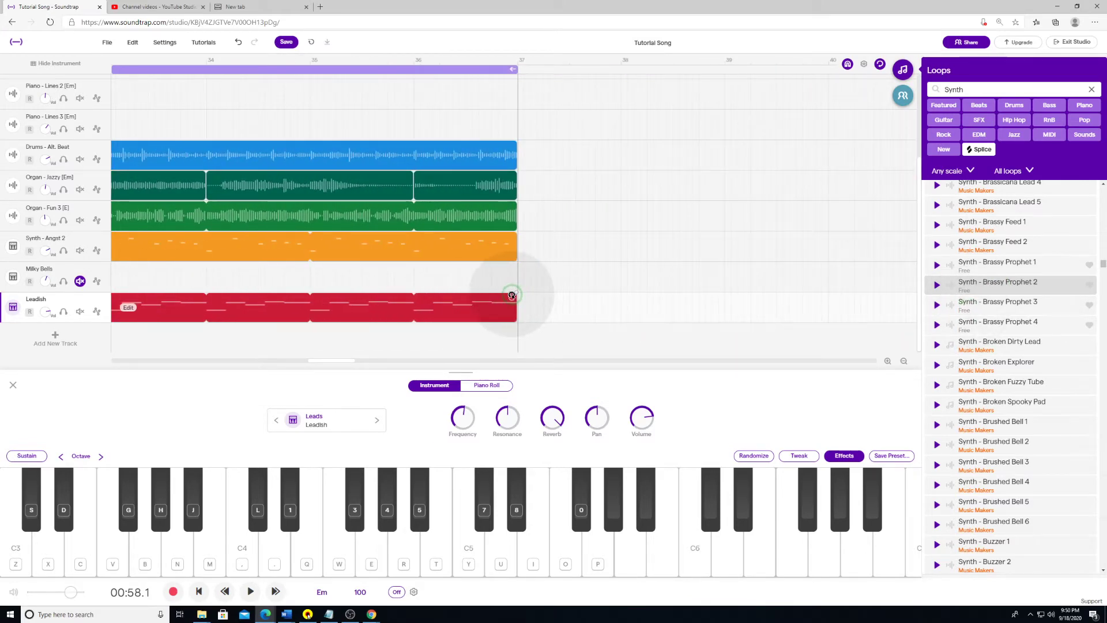
{"action": "left_click_drag", "start_coordinate": [339, 362], "coordinate": [265, 363]}
Step: Play the song from measure 21 and audition the lead presets after Leadish on the melody track, through Lyleish to Meow Lead
{"action": "left_click", "coordinate": [349, 59]}
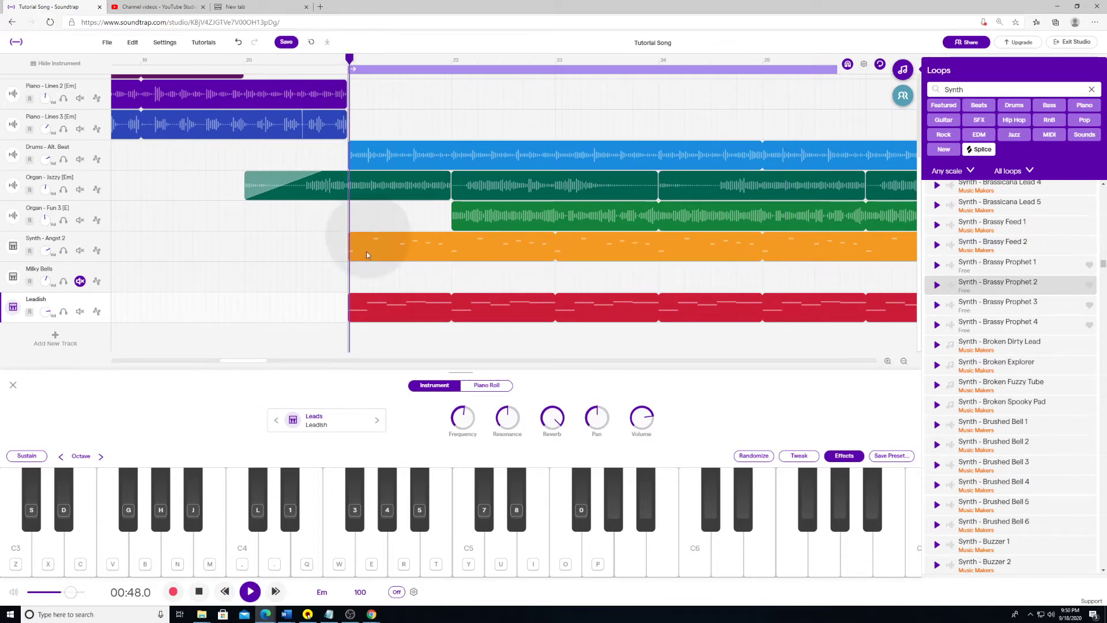
{"action": "key", "text": "space"}
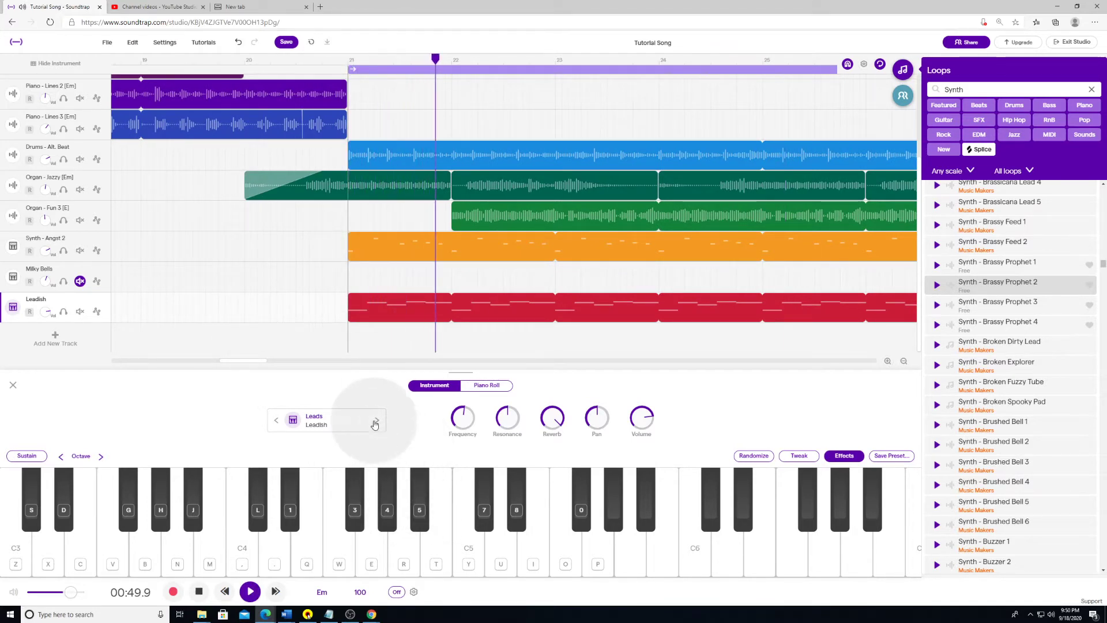
{"action": "left_click", "coordinate": [376, 421]}
{"action": "left_click", "coordinate": [375, 421]}
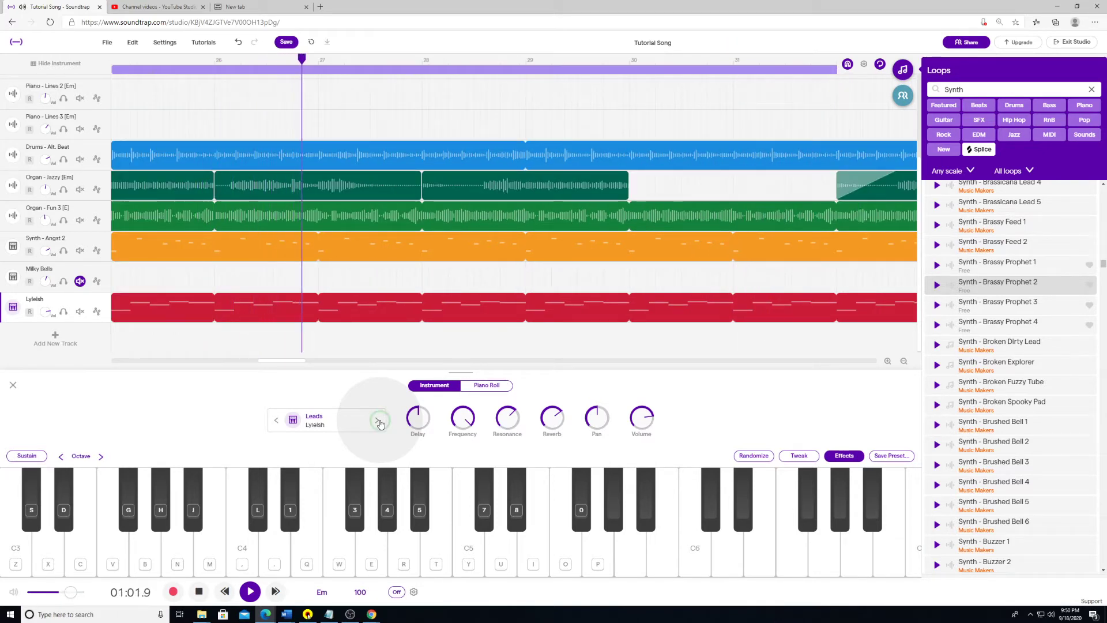
{"action": "left_click", "coordinate": [380, 423]}
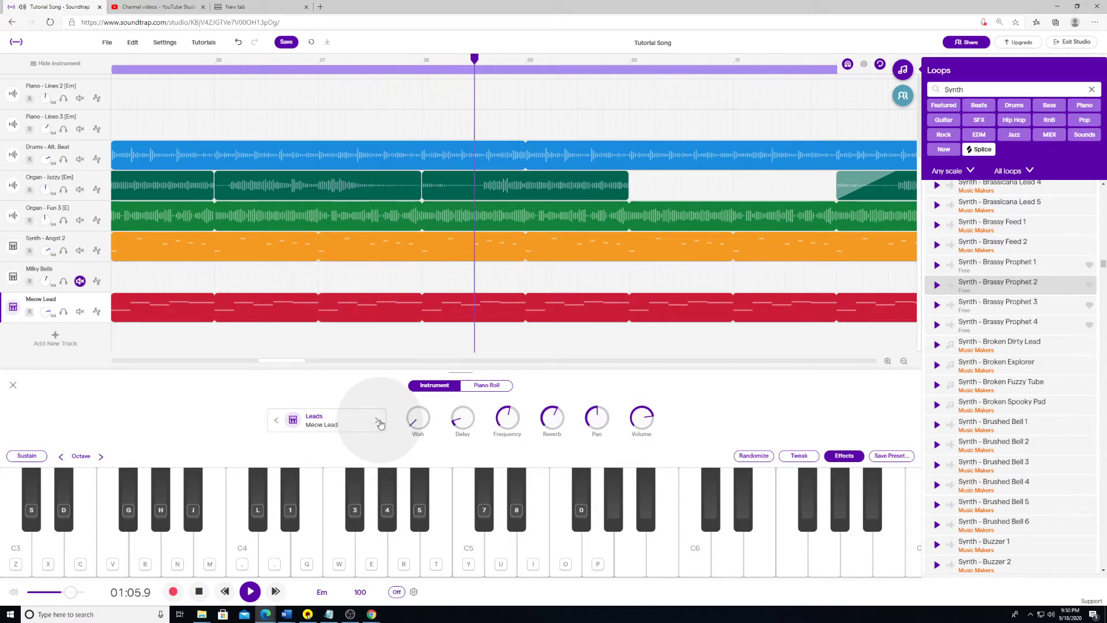
Step: Audition the Milky Bells, Oxygene Lead, Popcorn and Punchy Dana presets during playback, and lower Punchy Dana's resonance
{"action": "left_click", "coordinate": [380, 424]}
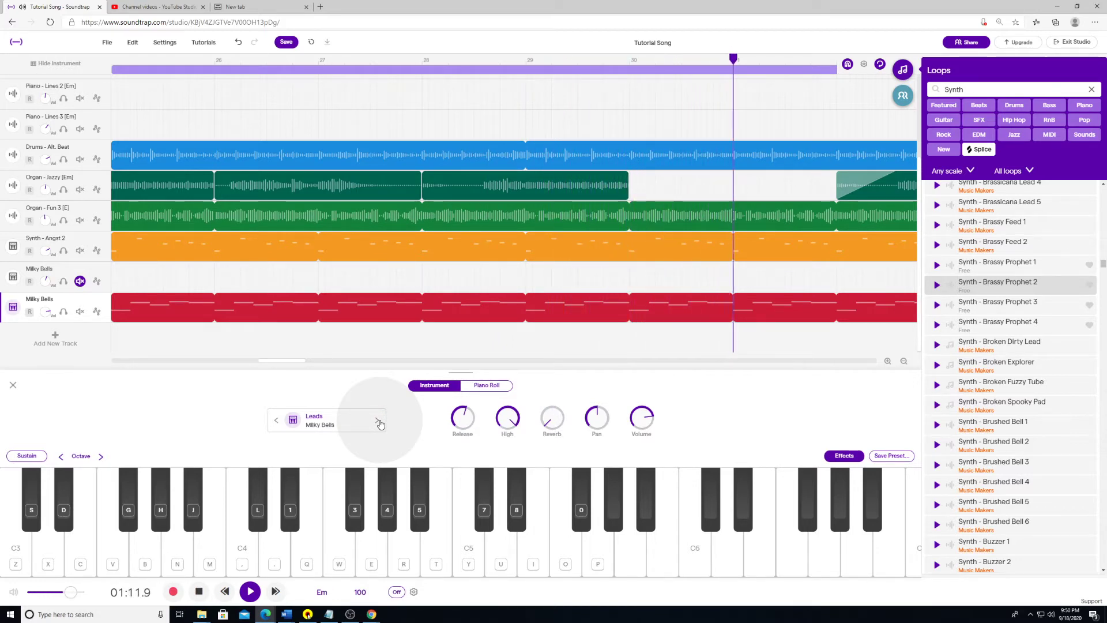
{"action": "left_click", "coordinate": [380, 424]}
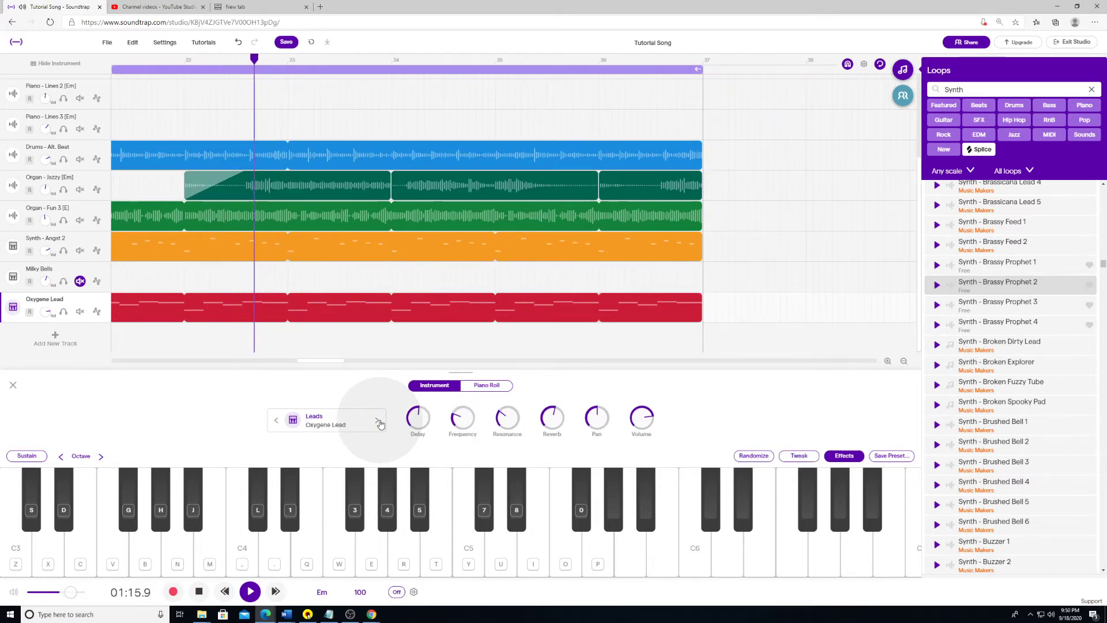
{"action": "left_click", "coordinate": [380, 423]}
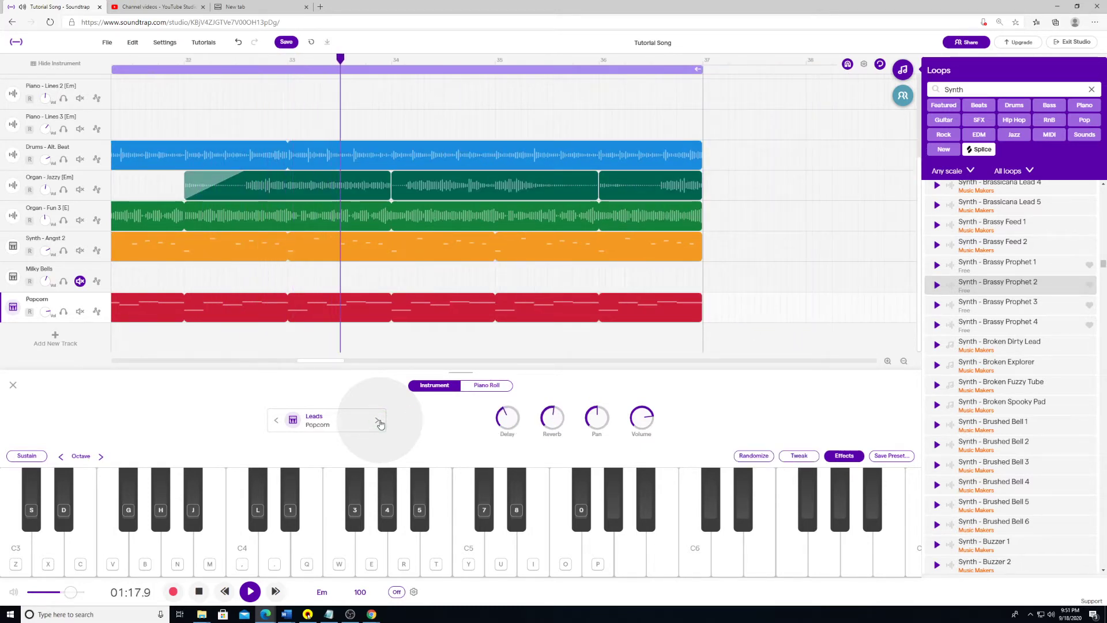
{"action": "left_click", "coordinate": [377, 422]}
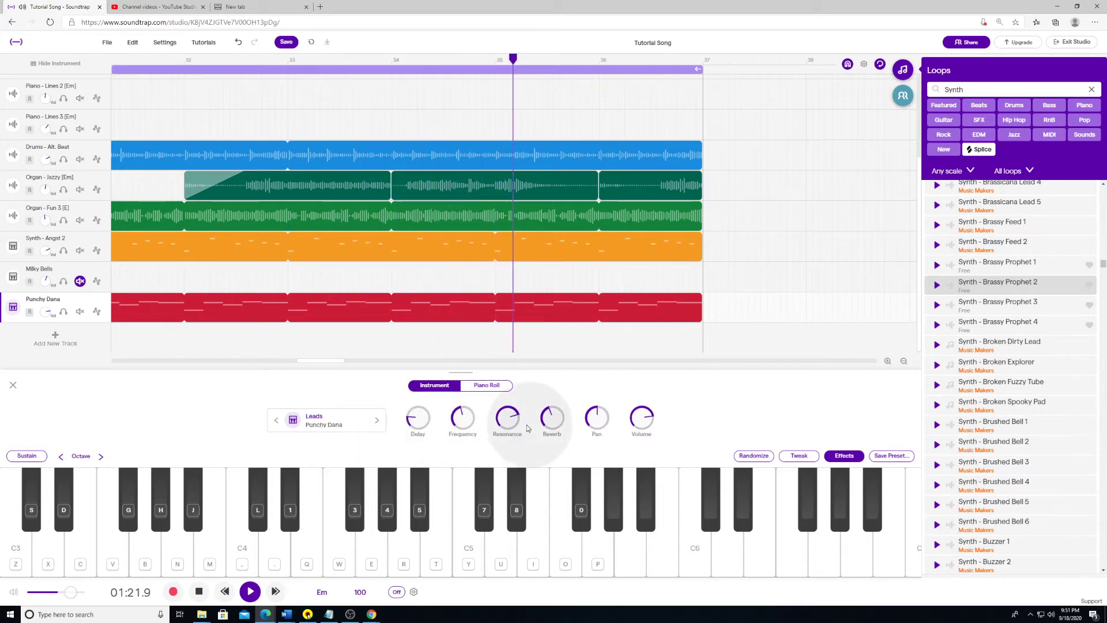
{"action": "left_click_drag", "start_coordinate": [507, 417], "coordinate": [510, 445]}
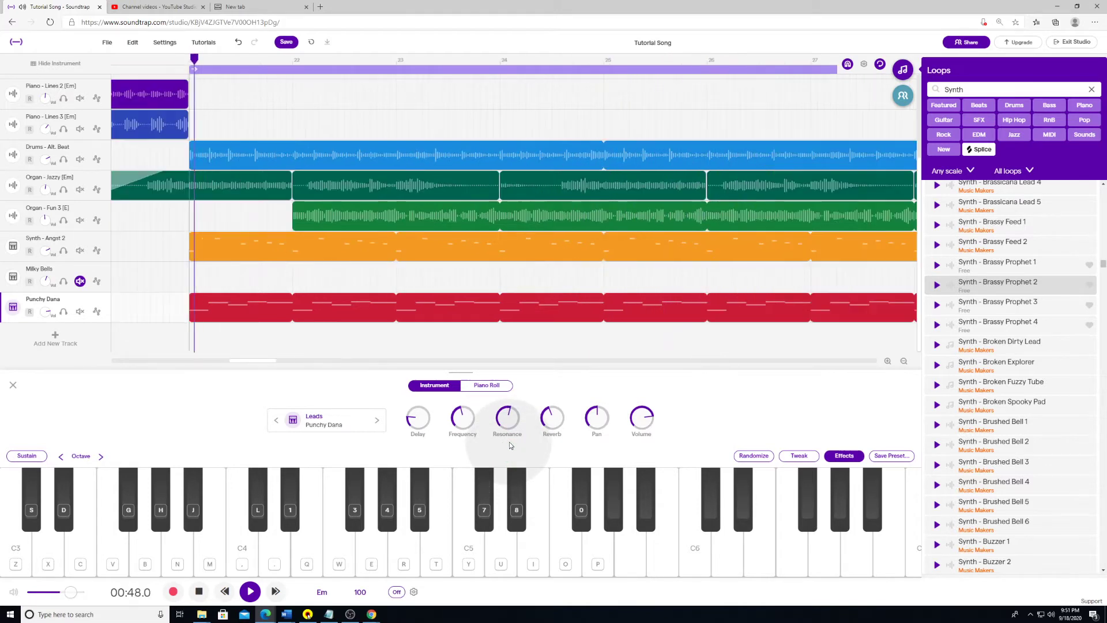
Step: Audition Rusty Trap Bells, Siren Bell, Slick Pump, String Lead and Sunshine Lead on the melody track, and switch it to Sweet Lead
{"action": "left_click", "coordinate": [378, 421]}
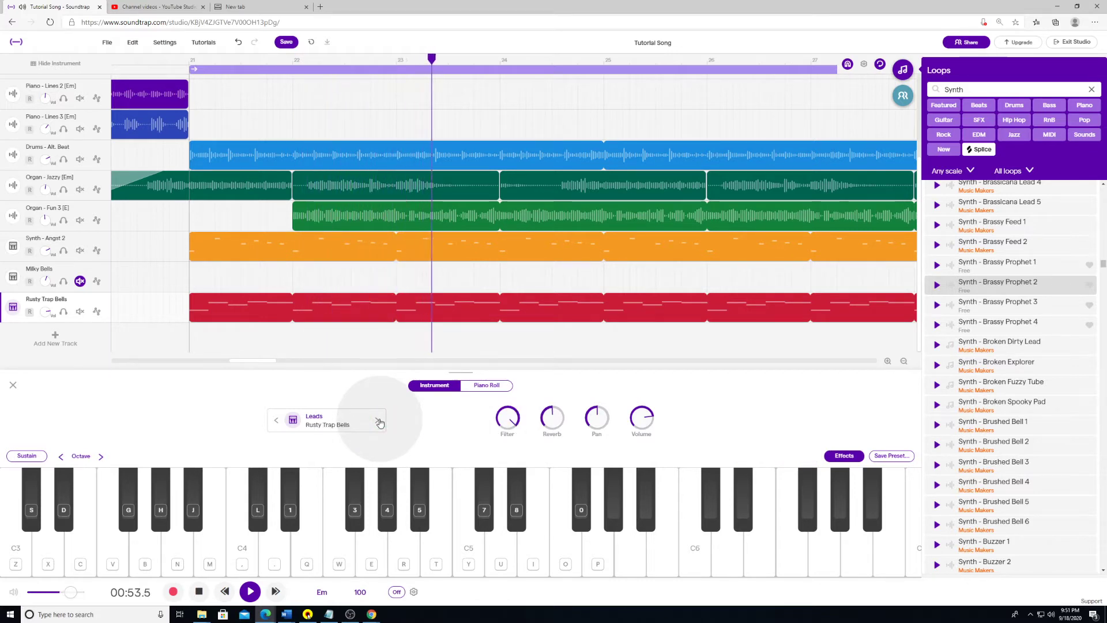
{"action": "left_click", "coordinate": [378, 421]}
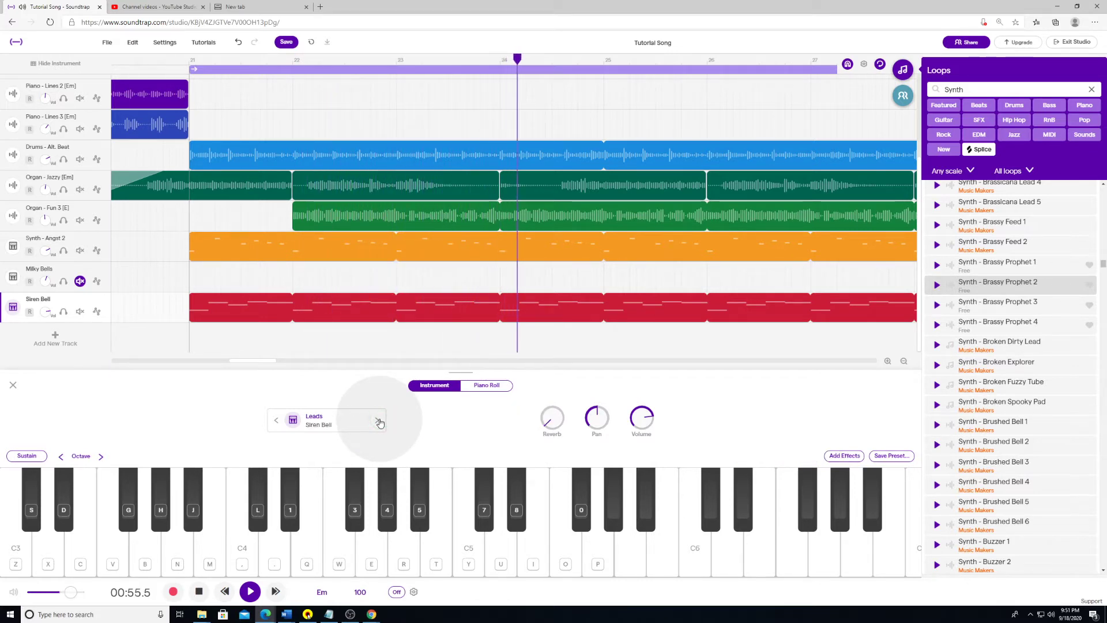
{"action": "left_click", "coordinate": [378, 421]}
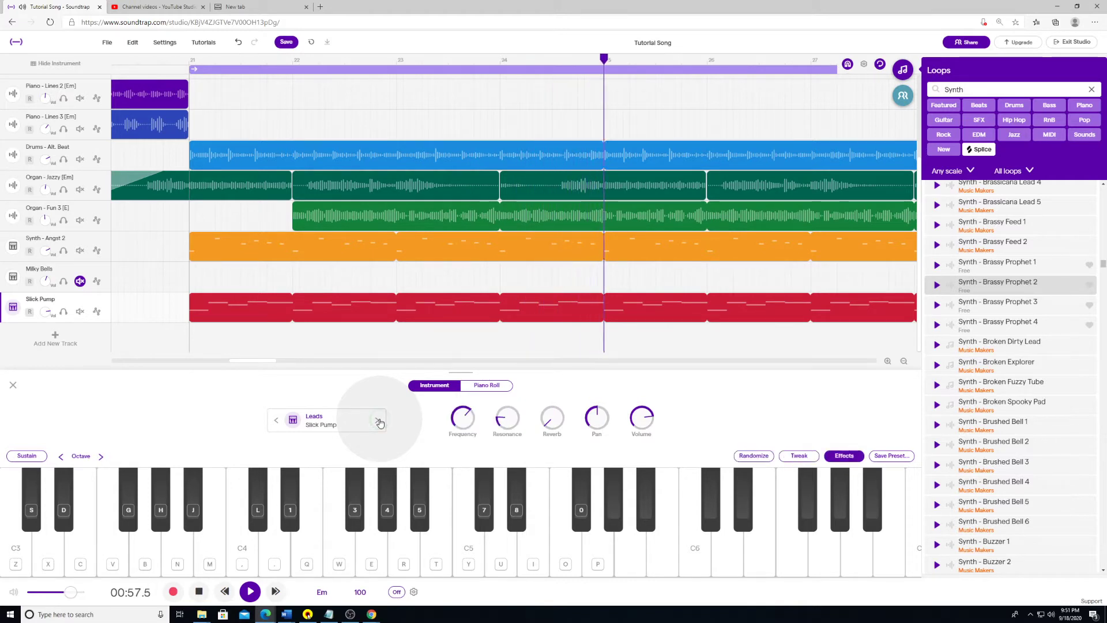
{"action": "left_click", "coordinate": [378, 421]}
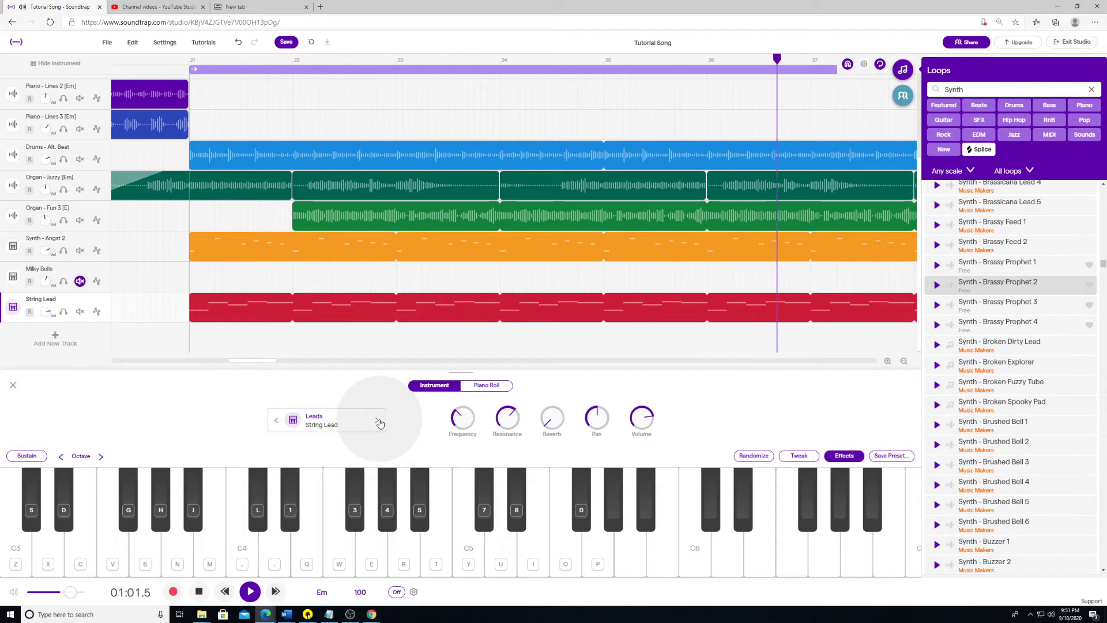
{"action": "left_click", "coordinate": [378, 421]}
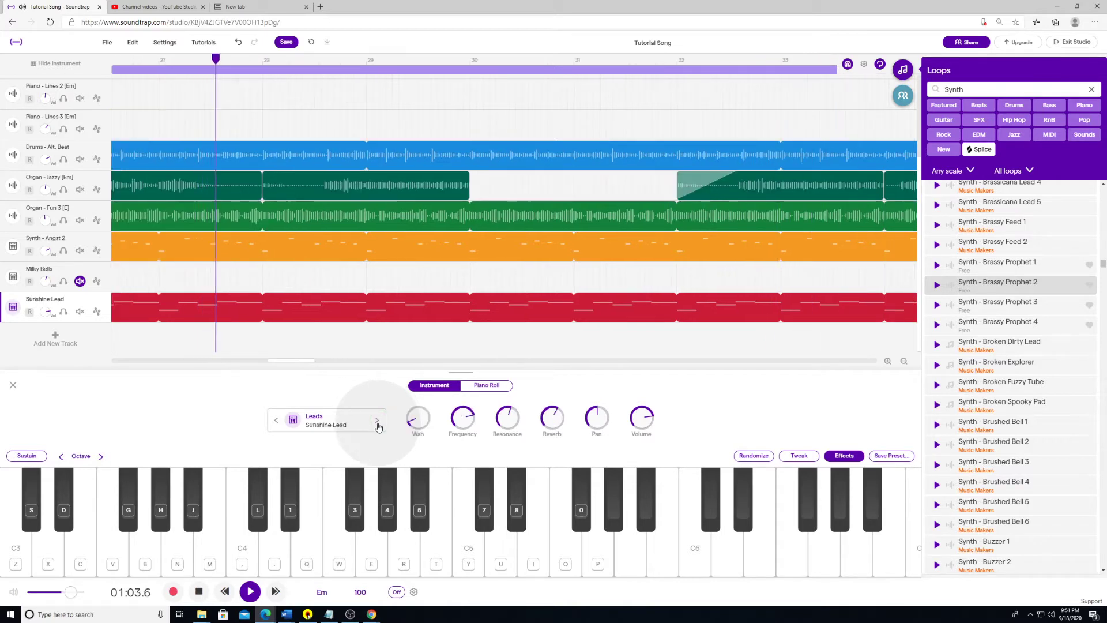
{"action": "left_click", "coordinate": [378, 422]}
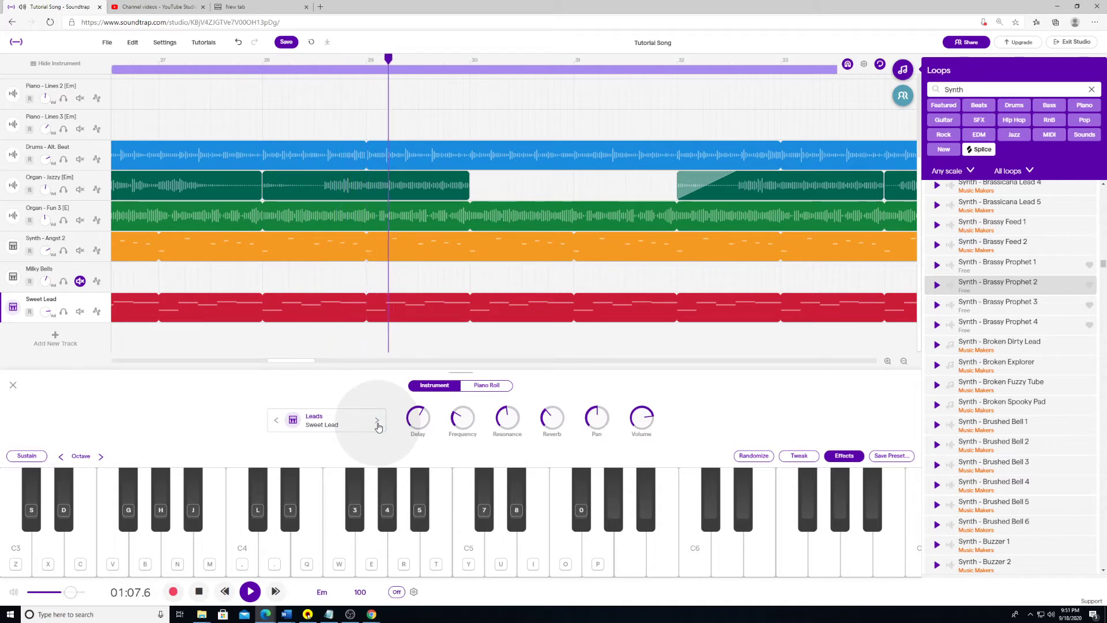
Step: Audition Wonder Lead on the melody track, and switch the track back to the Milky Bells preset
{"action": "left_click", "coordinate": [378, 422]}
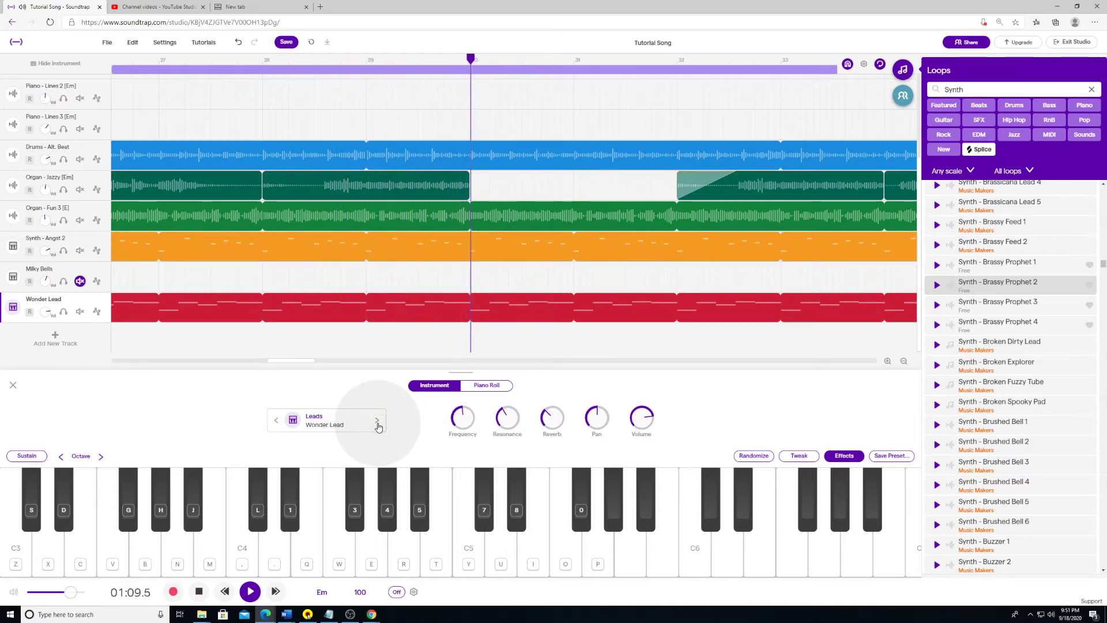
{"action": "key", "text": "space"}
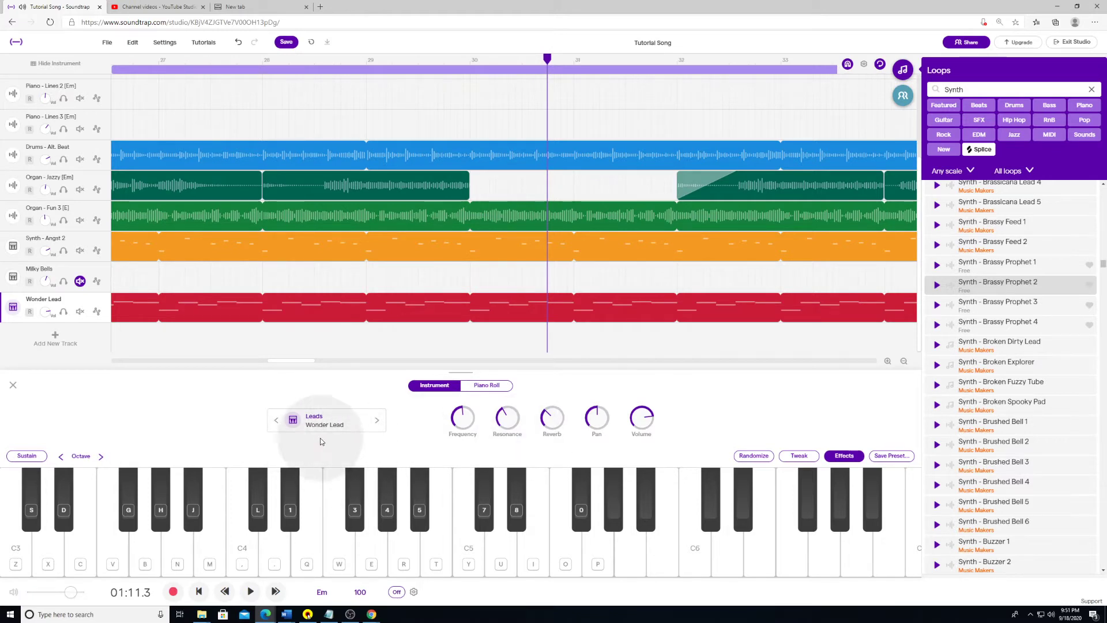
{"action": "left_click", "coordinate": [276, 422]}
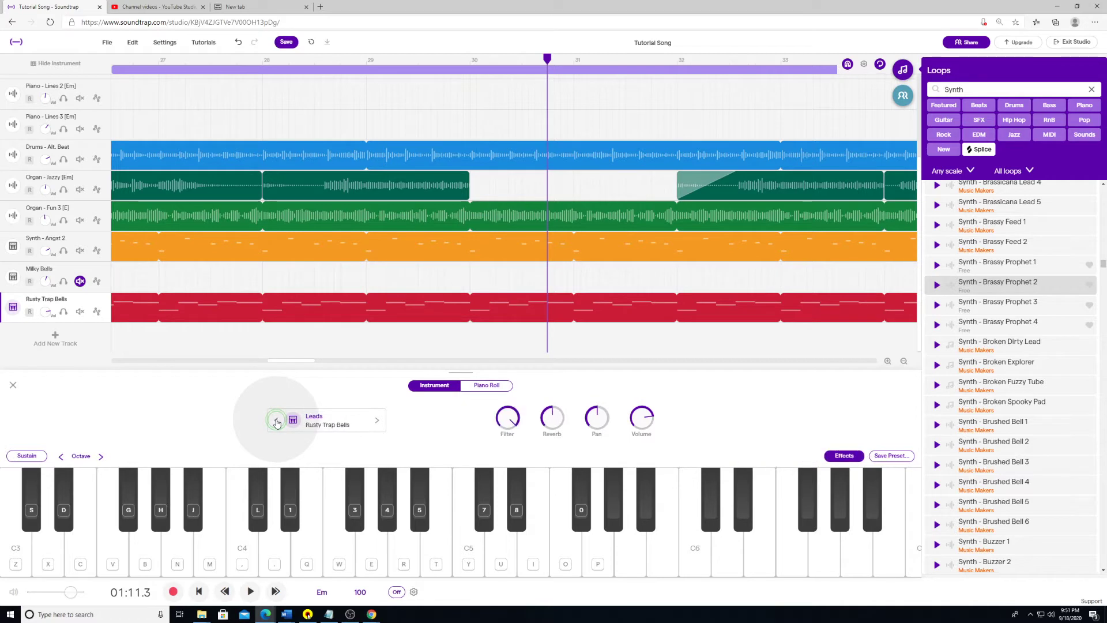
{"action": "left_click", "coordinate": [277, 422]}
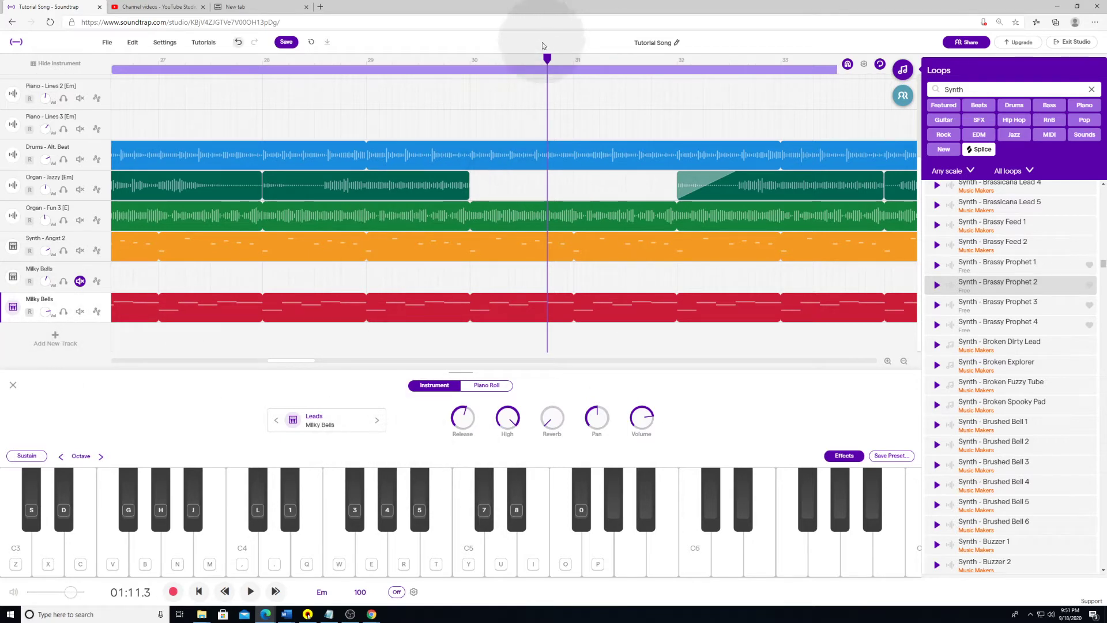
Step: Play the song from measure 21 with Milky Bells on the melody track, and slightly lower the preset's High setting
{"action": "left_click_drag", "start_coordinate": [547, 57], "coordinate": [362, 86]}
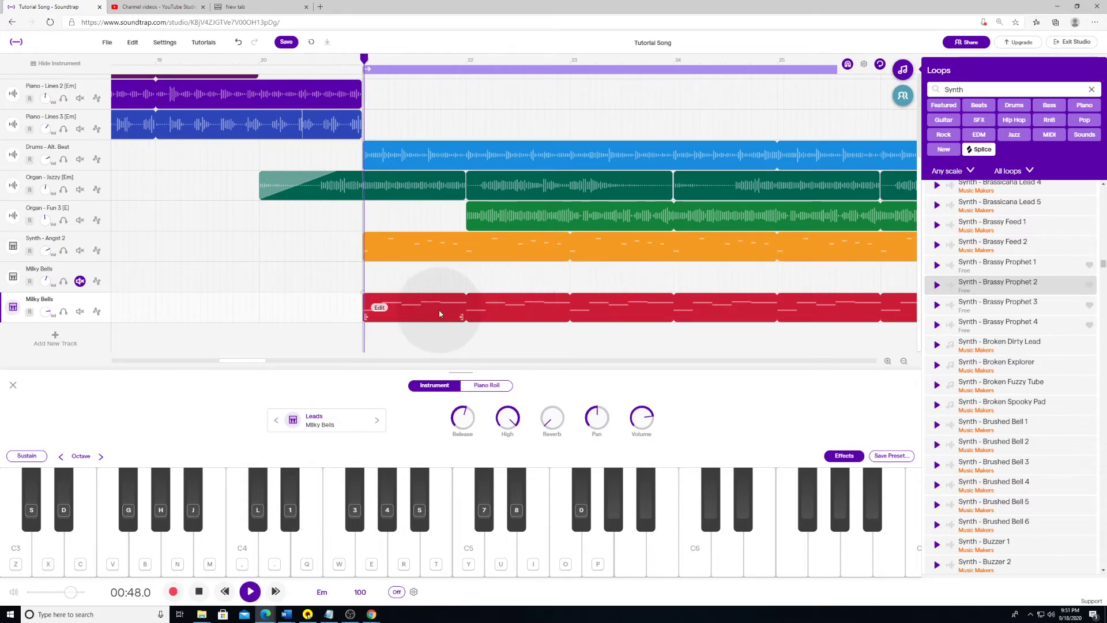
{"action": "key", "text": "space"}
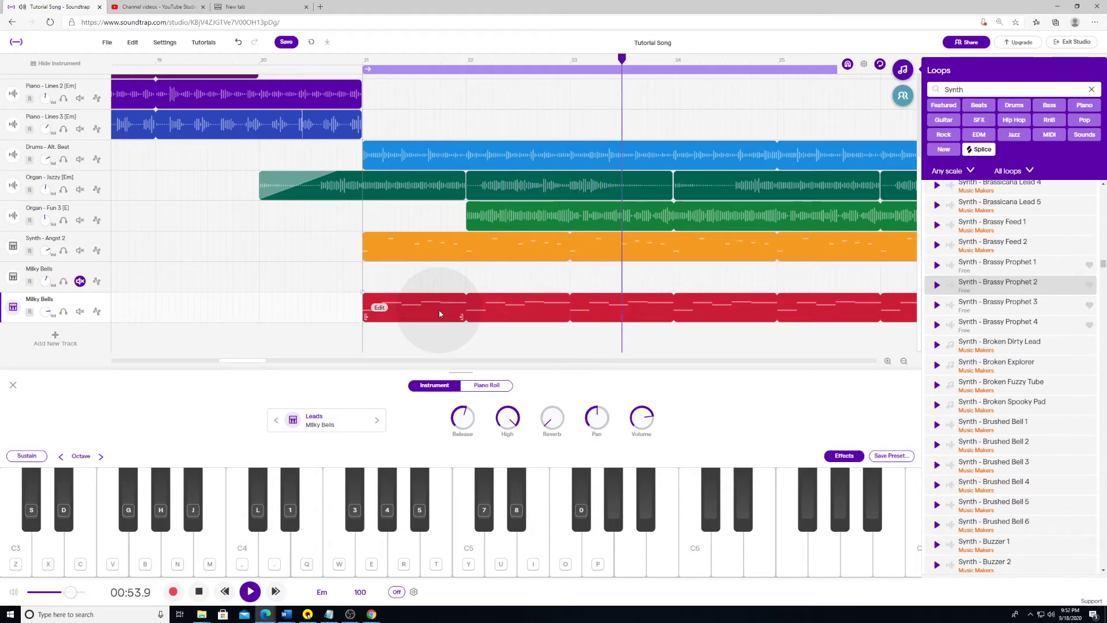
{"action": "key", "text": "space"}
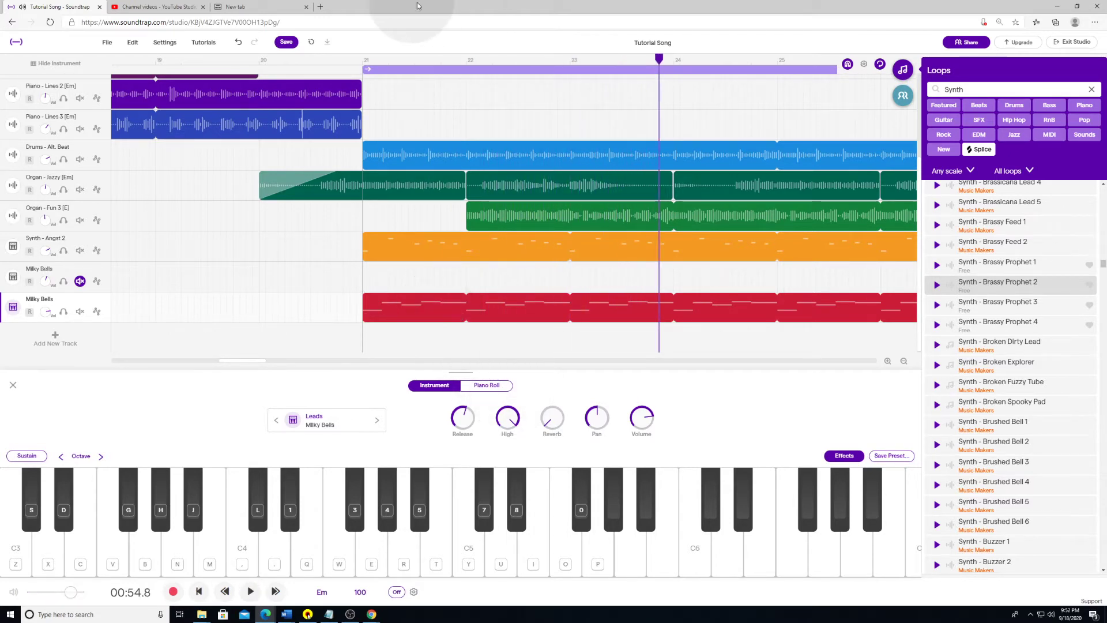
{"action": "left_click_drag", "start_coordinate": [510, 425], "coordinate": [516, 450]}
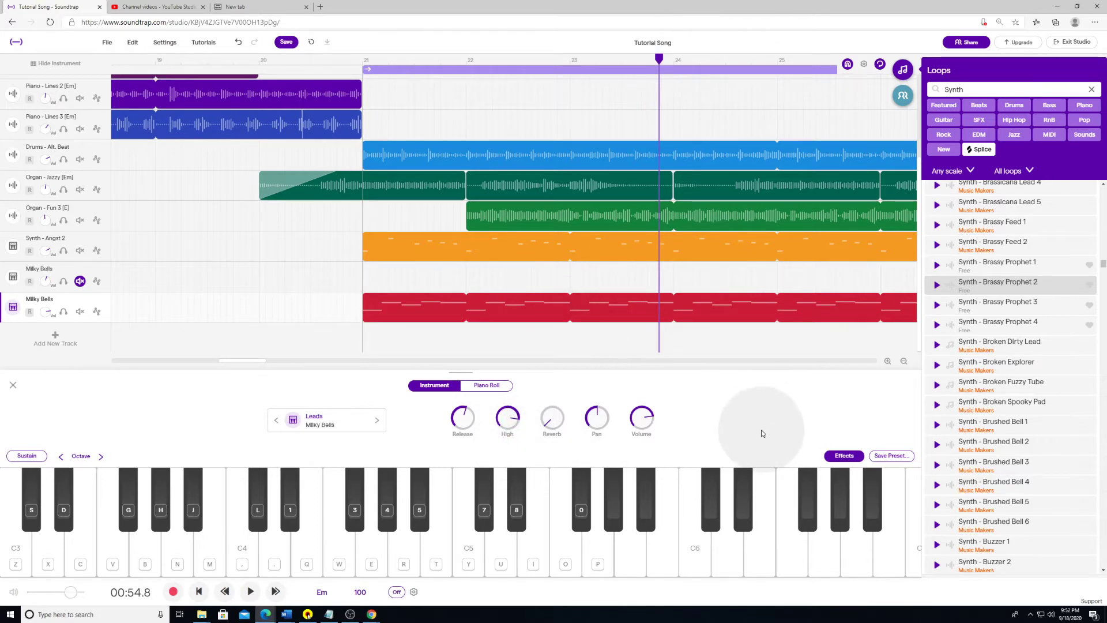
Step: Add an Overdrive effect to the Milky Bells melody track and turn its Dist well down
{"action": "left_click", "coordinate": [843, 458]}
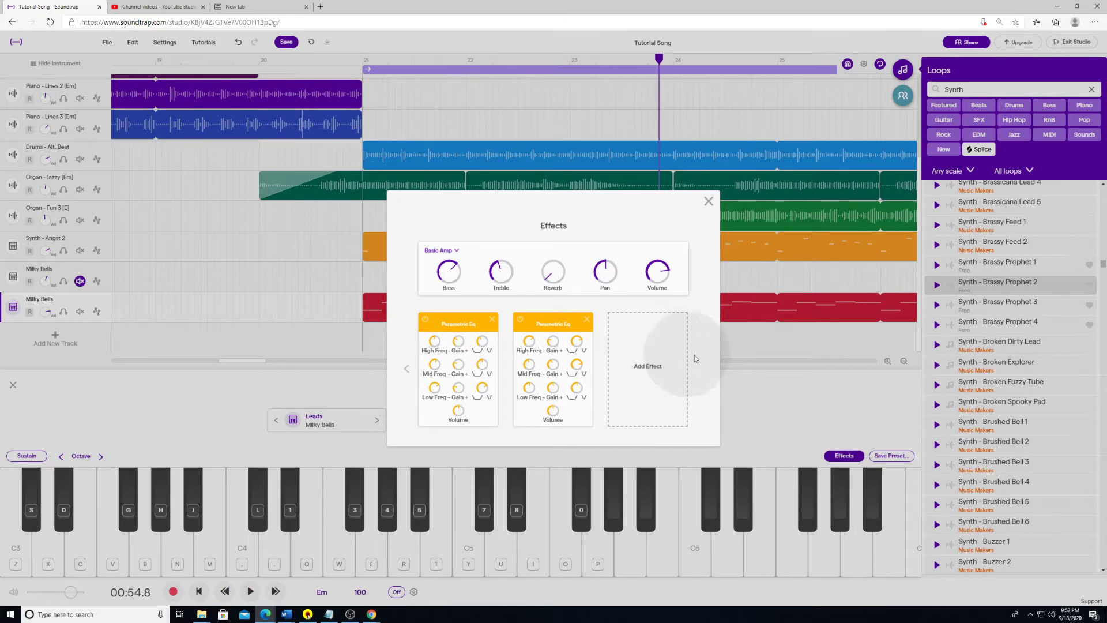
{"action": "left_click", "coordinate": [656, 374]}
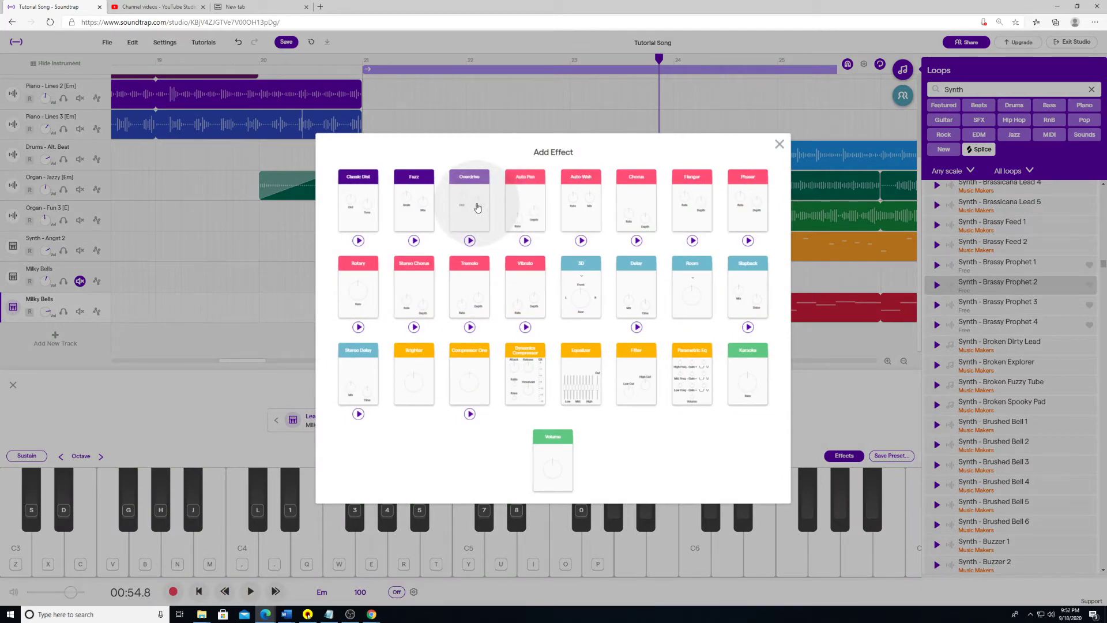
{"action": "left_click", "coordinate": [477, 207]}
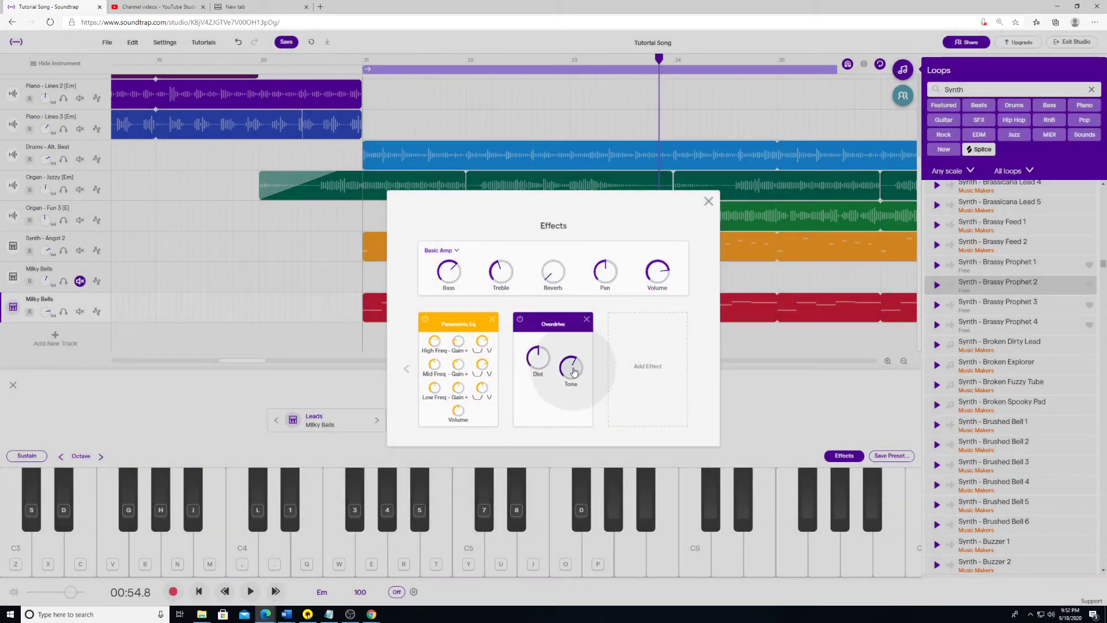
{"action": "left_click_drag", "start_coordinate": [538, 359], "coordinate": [540, 416]}
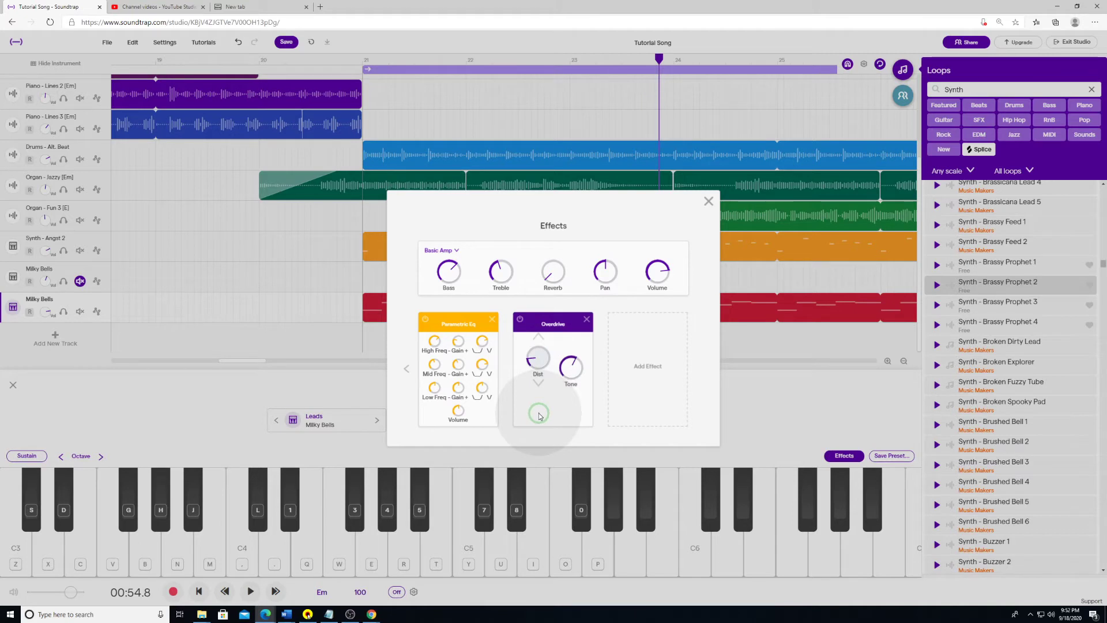
Step: During playback, lower the Overdrive's Dist a little further and slightly reduce the amp's Treble on the melody track
{"action": "key", "text": "space"}
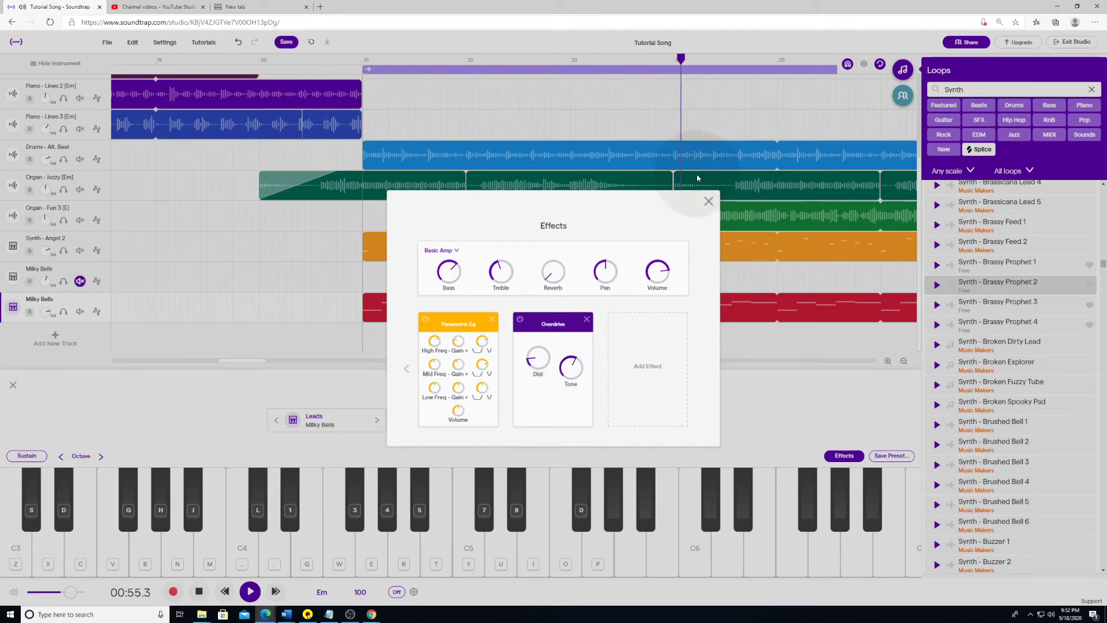
{"action": "left_click_drag", "start_coordinate": [531, 360], "coordinate": [531, 366]}
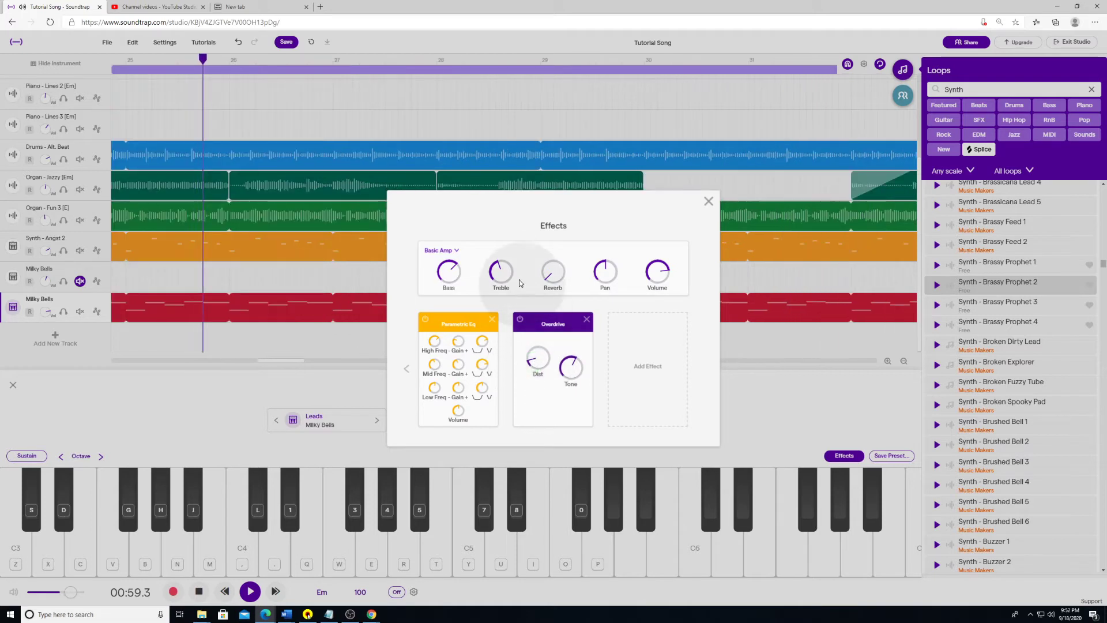
{"action": "mouse_move", "coordinate": [507, 272]}
{"action": "left_mouse_down"}
{"action": "mouse_move", "coordinate": [507, 252]}
{"action": "mouse_move", "coordinate": [502, 274]}
{"action": "left_mouse_up"}
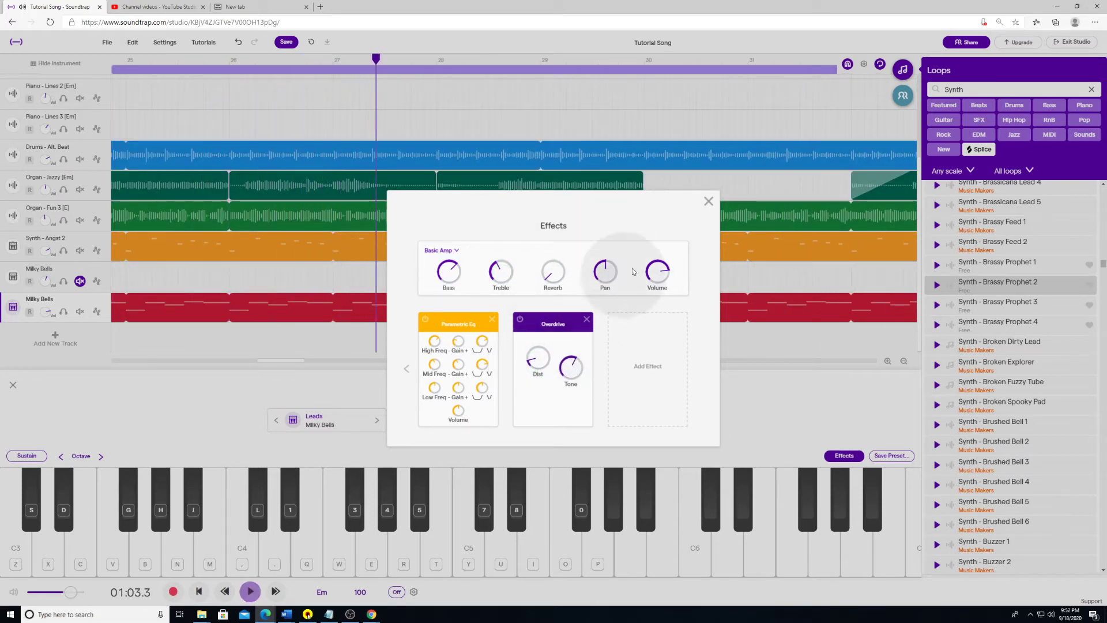
{"action": "left_click", "coordinate": [708, 201]}
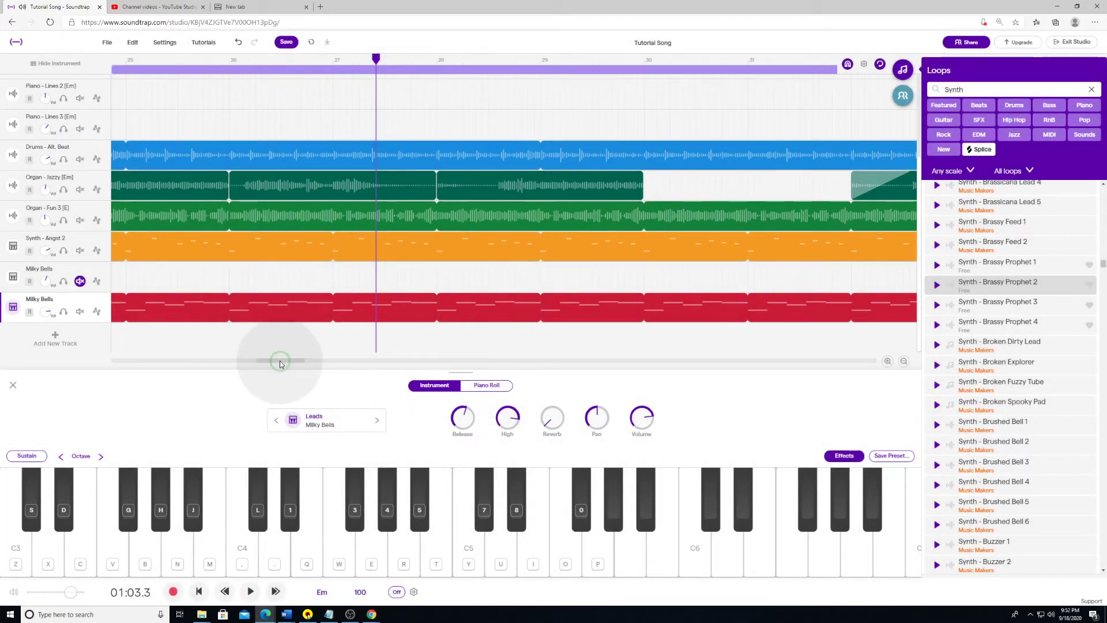
Step: Lower the Milky Bells melody track's volume while the song plays
{"action": "left_click_drag", "start_coordinate": [279, 361], "coordinate": [236, 361]}
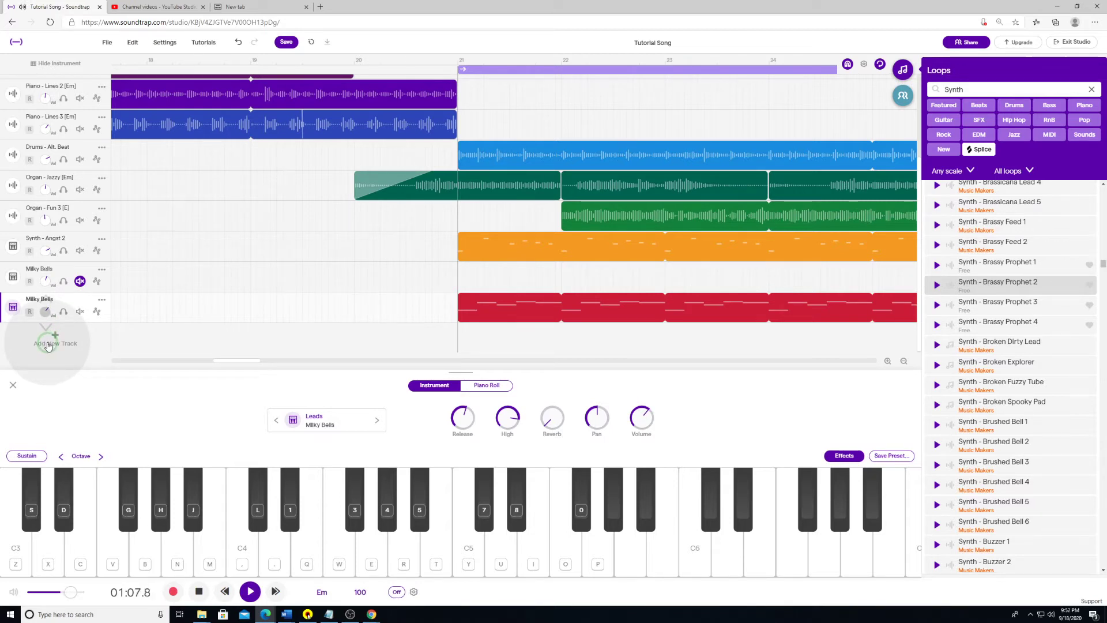
{"action": "left_click", "coordinate": [48, 346]}
{"action": "left_click_drag", "start_coordinate": [46, 347], "coordinate": [47, 349]}
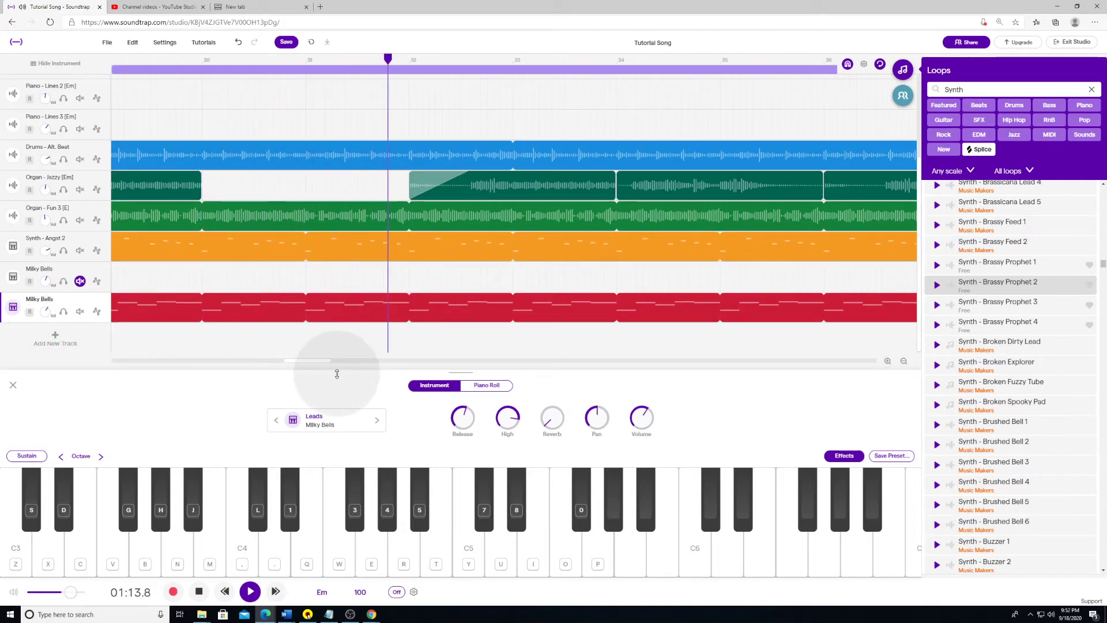
{"action": "key", "text": "space"}
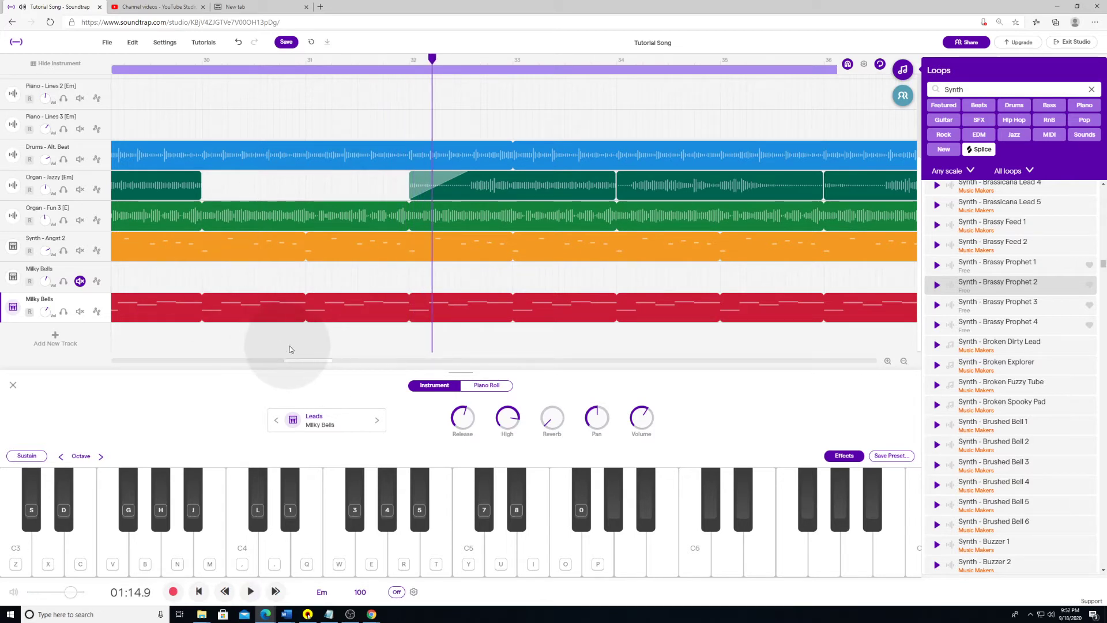
Step: Shorten the looped Milky Bells melody and reposition it to run from measure 28 to the song's end at measure 37
{"action": "left_click_drag", "start_coordinate": [306, 361], "coordinate": [311, 361]}
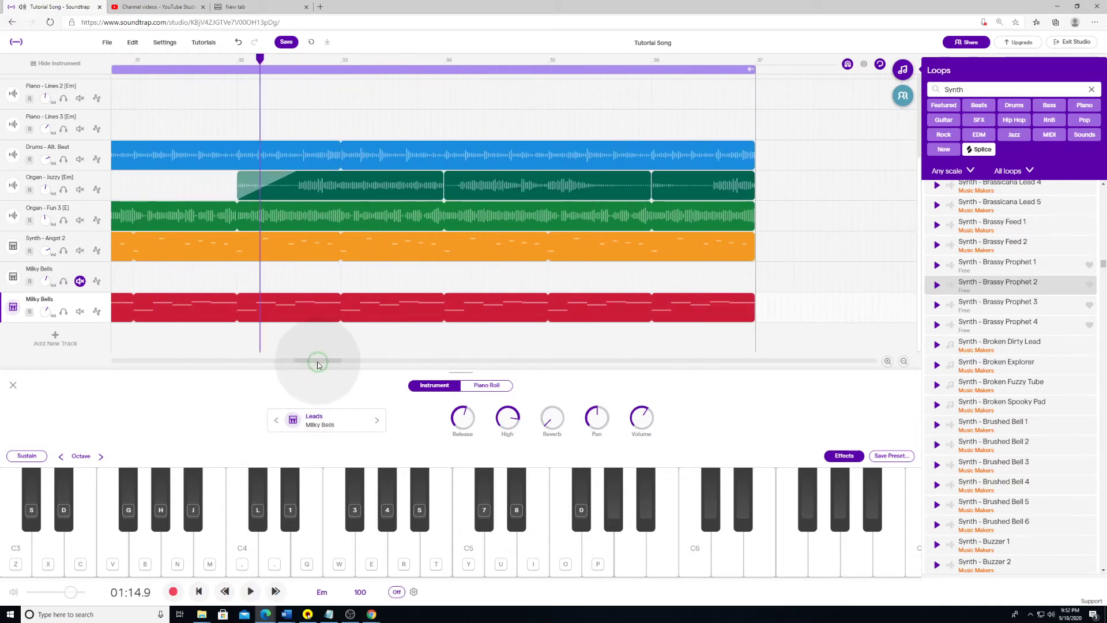
{"action": "left_click", "coordinate": [904, 361]}
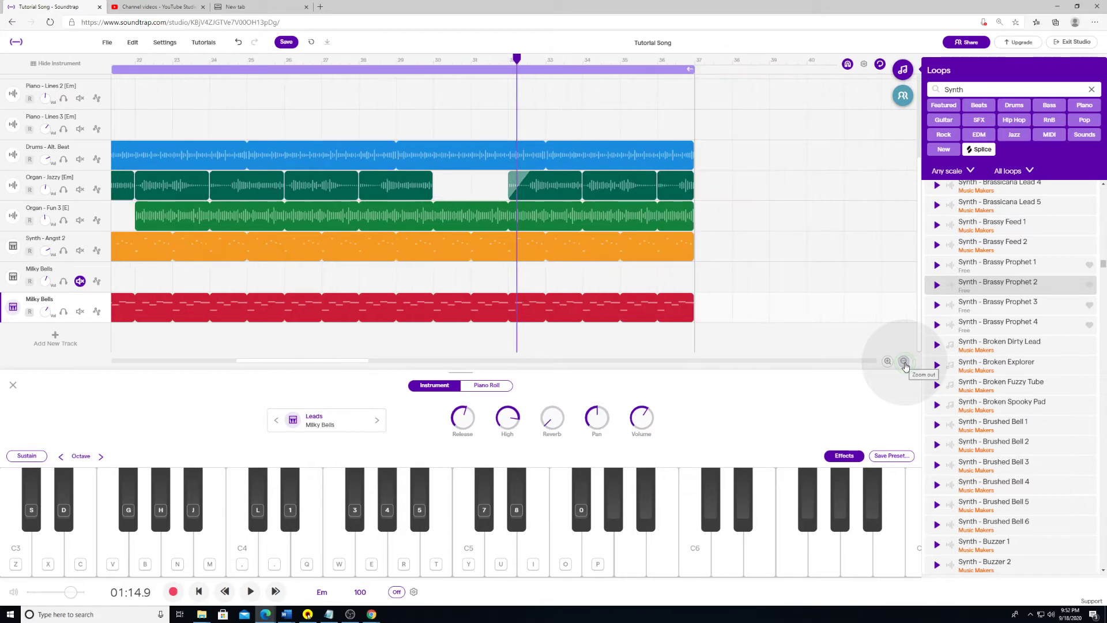
{"action": "left_click", "coordinate": [903, 361]}
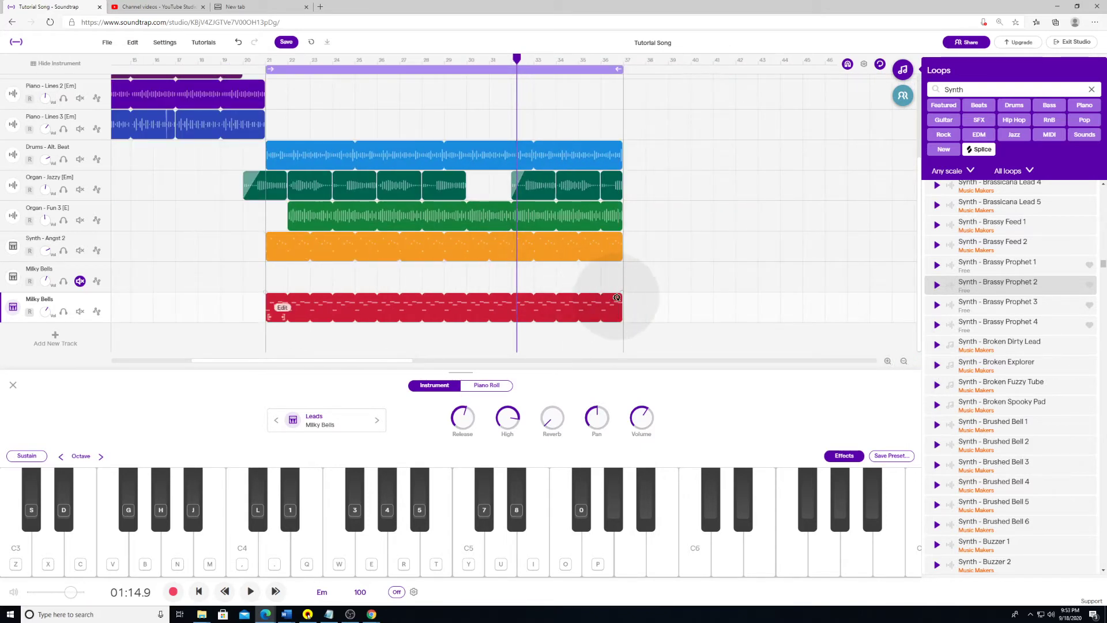
{"action": "left_click_drag", "start_coordinate": [616, 297], "coordinate": [349, 298]}
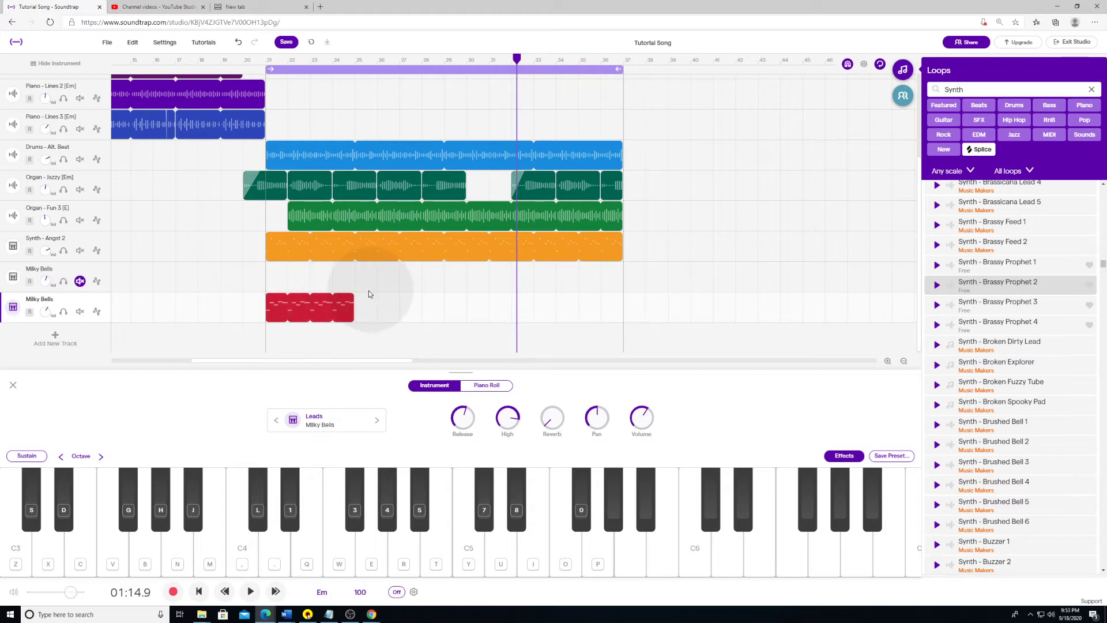
{"action": "left_click_drag", "start_coordinate": [319, 311], "coordinate": [621, 306]}
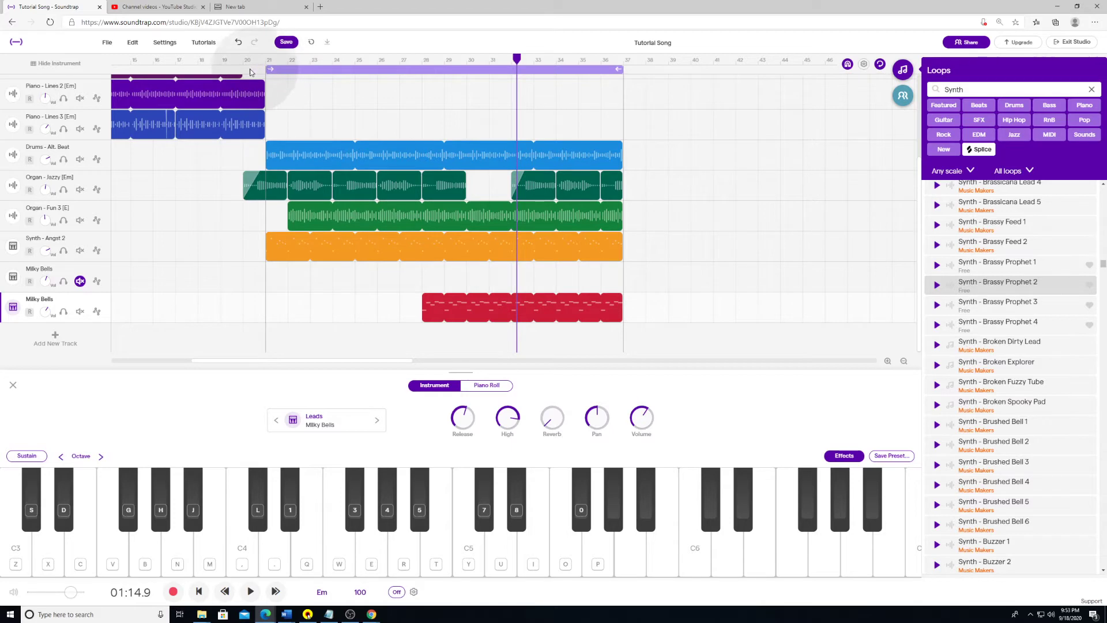
Step: Extend the cycle area back to start at measure 13, and play the song's transition into measure 21
{"action": "left_click", "coordinate": [221, 60]}
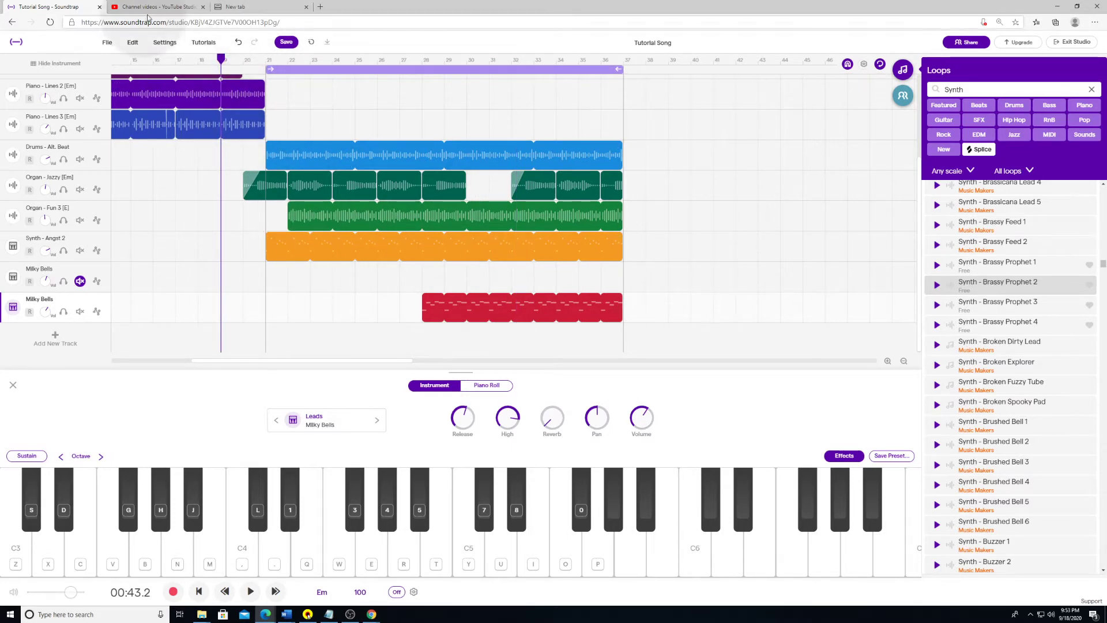
{"action": "key", "text": "space"}
{"action": "key", "text": "space"}
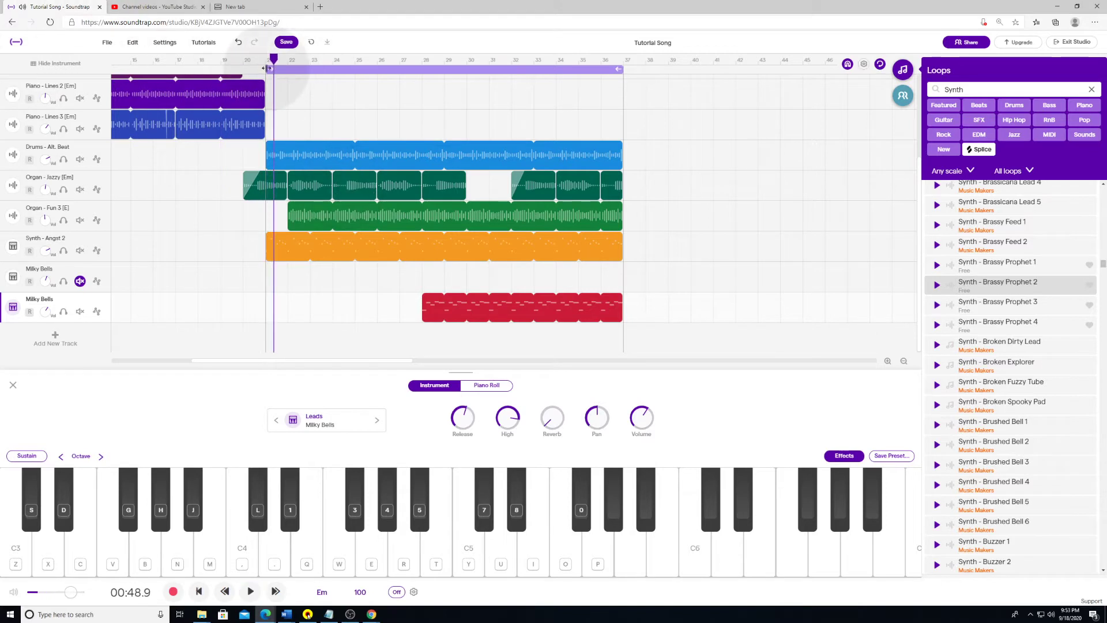
{"action": "left_click_drag", "start_coordinate": [267, 68], "coordinate": [172, 69]}
{"action": "left_click", "coordinate": [261, 61]}
{"action": "key", "text": "space"}
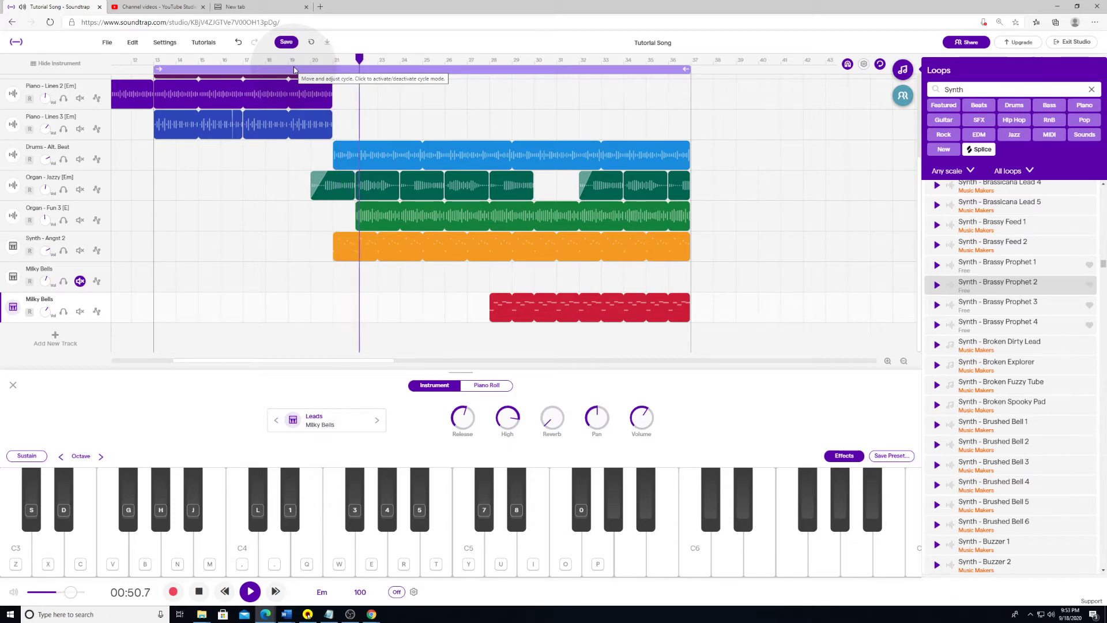
{"action": "key", "text": "space"}
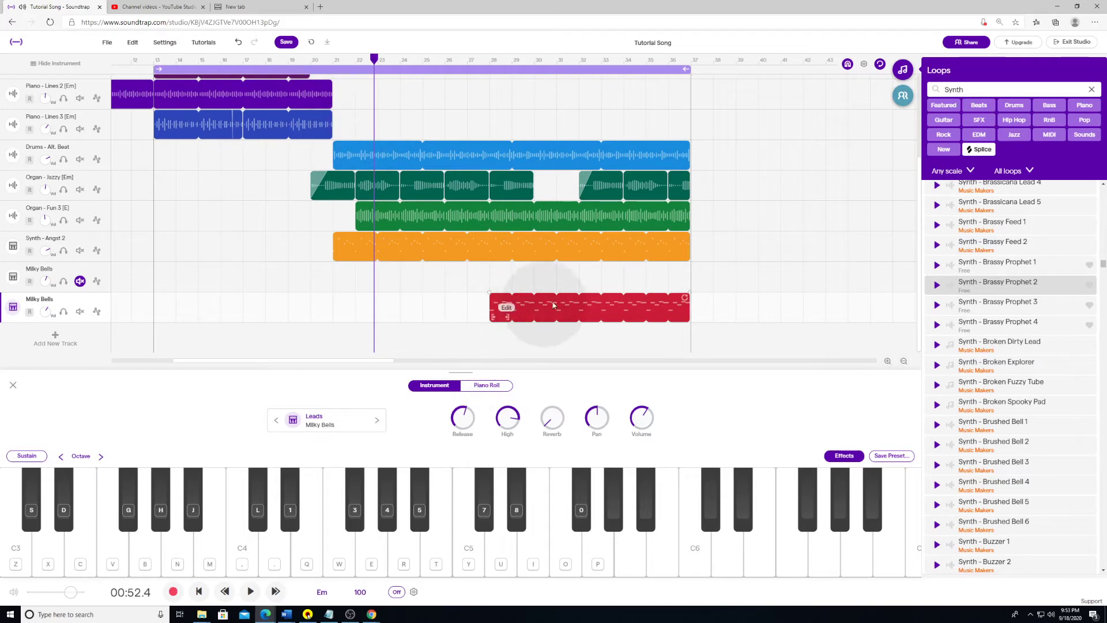
Step: Play the melody's entry from about measure 27, and move the Milky Bells region one measure later to start at measure 29
{"action": "left_click", "coordinate": [468, 60]}
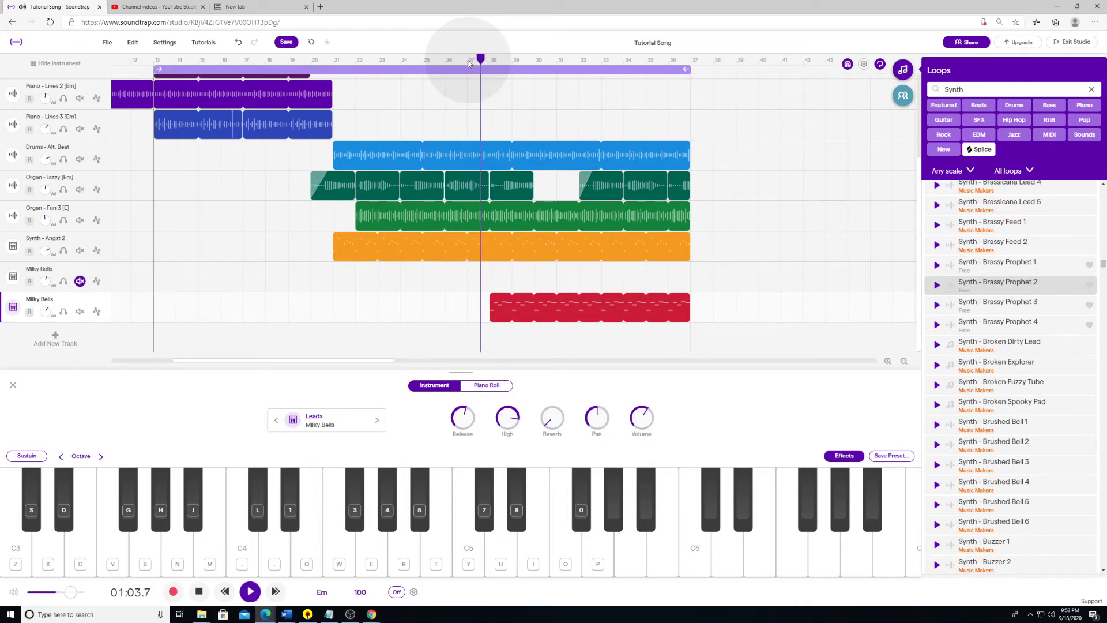
{"action": "key", "text": "space"}
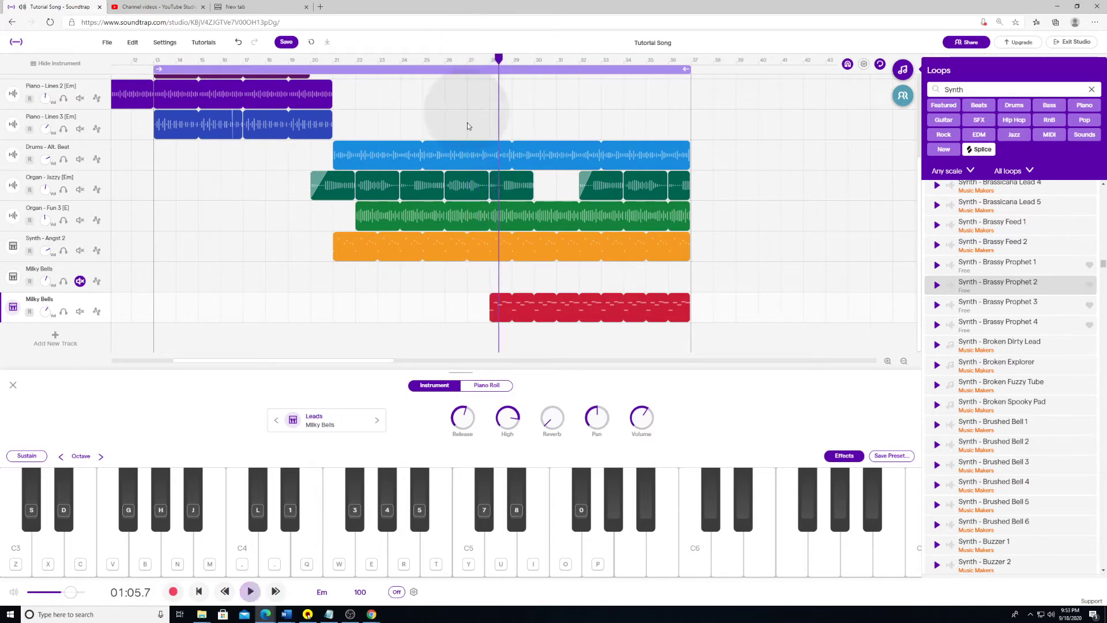
{"action": "left_click_drag", "start_coordinate": [548, 314], "coordinate": [570, 318]}
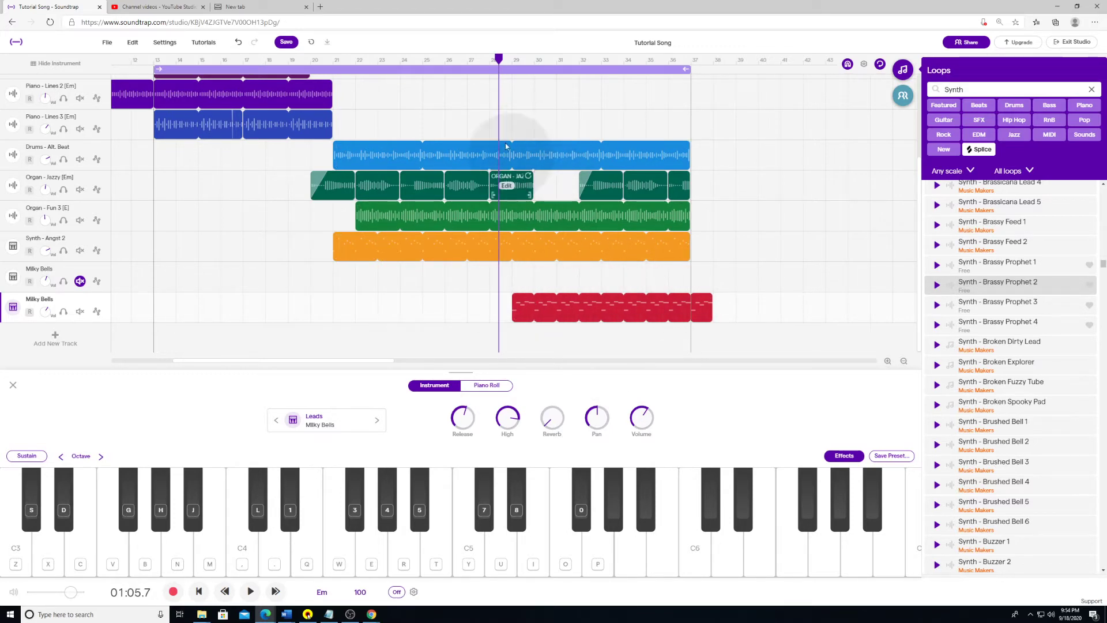
{"action": "key", "text": "space"}
{"action": "left_click", "coordinate": [476, 61]}
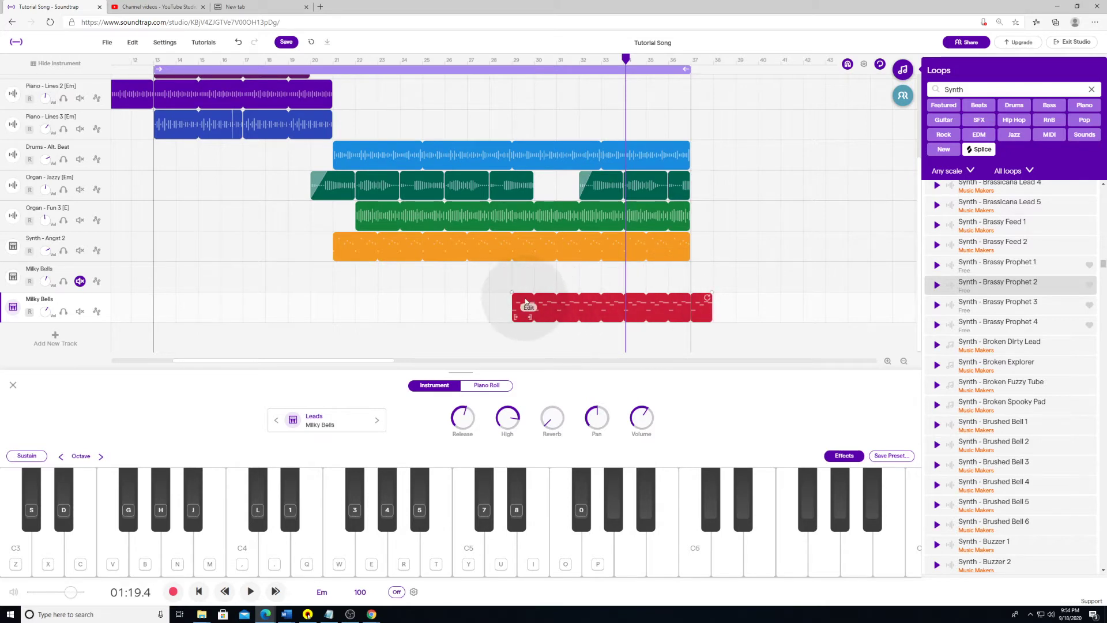
Step: Open the Milky Bells melody in the piano roll and delete every note of the pattern except the opening E3 note
{"action": "left_click", "coordinate": [486, 384]}
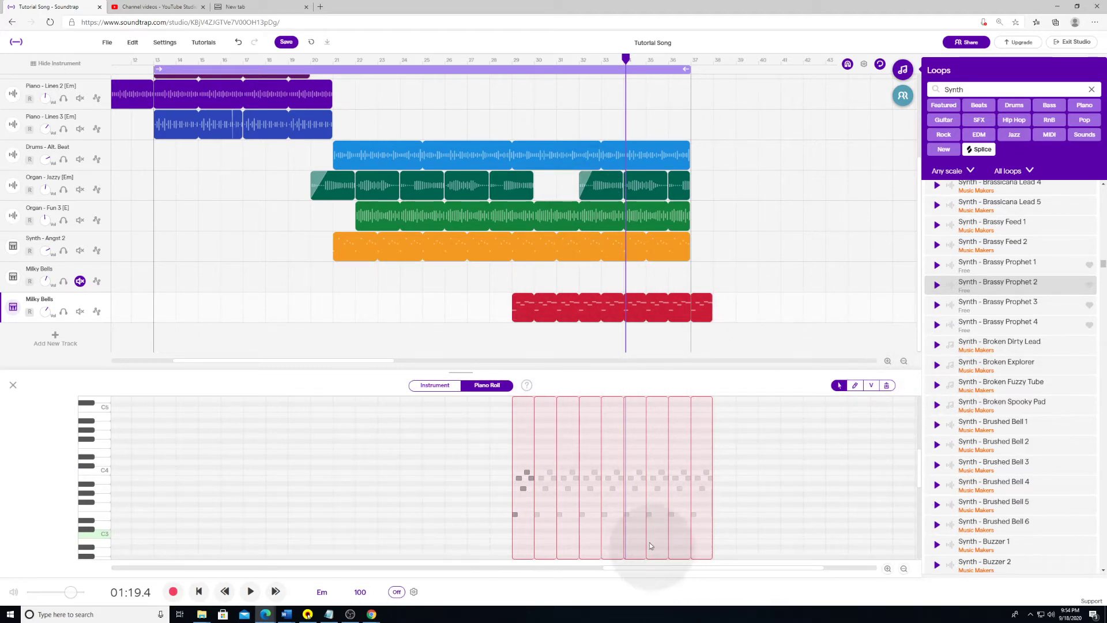
{"action": "left_click", "coordinate": [888, 361]}
{"action": "left_click", "coordinate": [888, 361]}
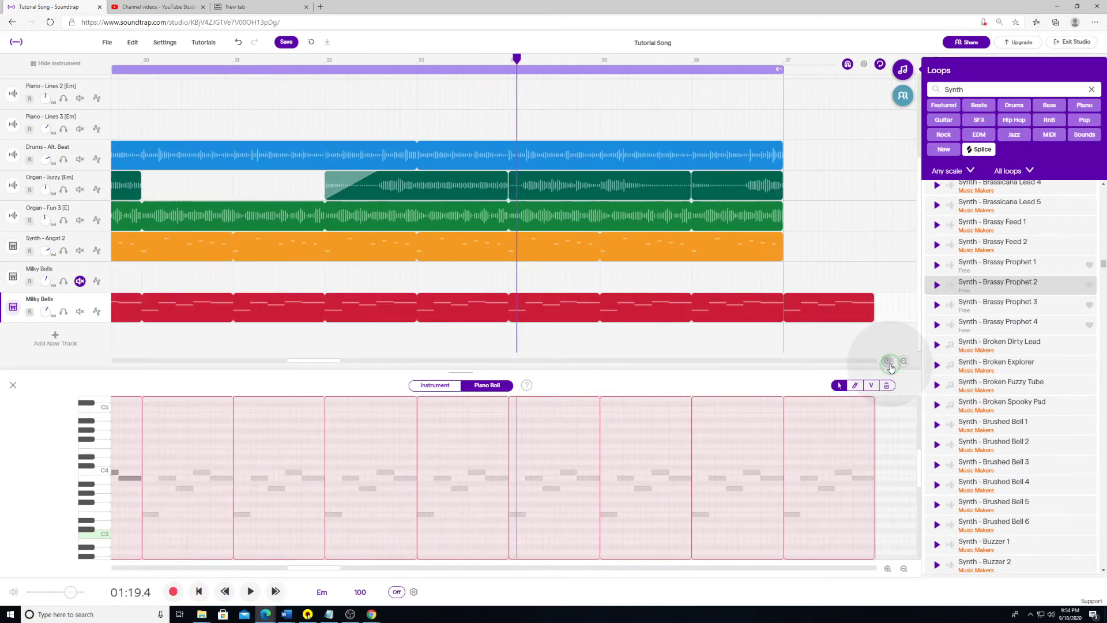
{"action": "left_click", "coordinate": [887, 362]}
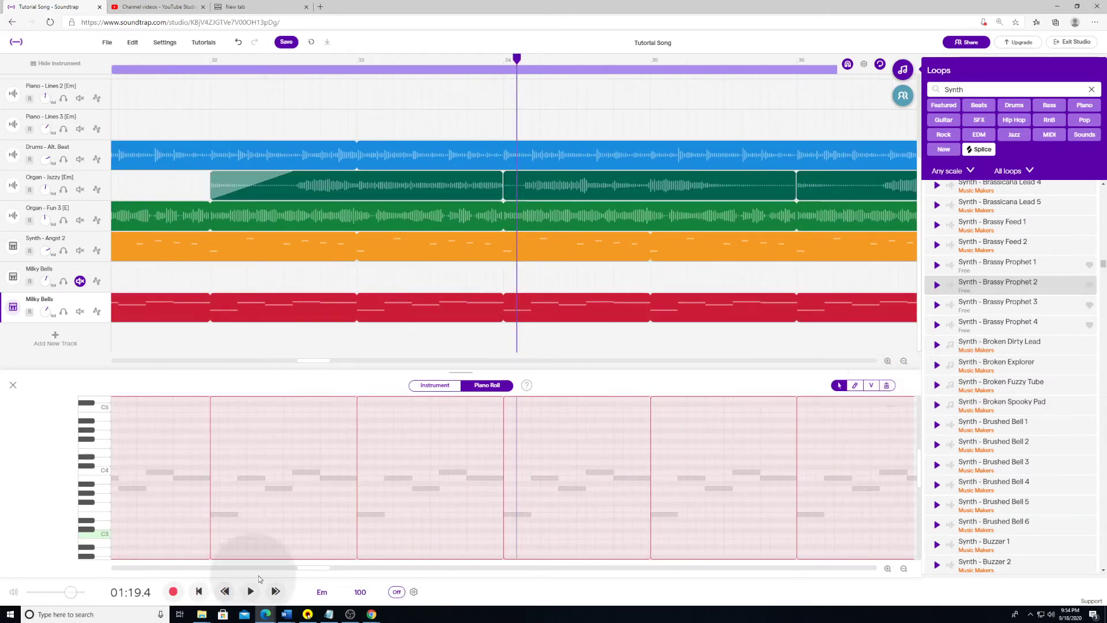
{"action": "left_click_drag", "start_coordinate": [311, 568], "coordinate": [297, 570]}
{"action": "left_click_drag", "start_coordinate": [279, 570], "coordinate": [286, 570]}
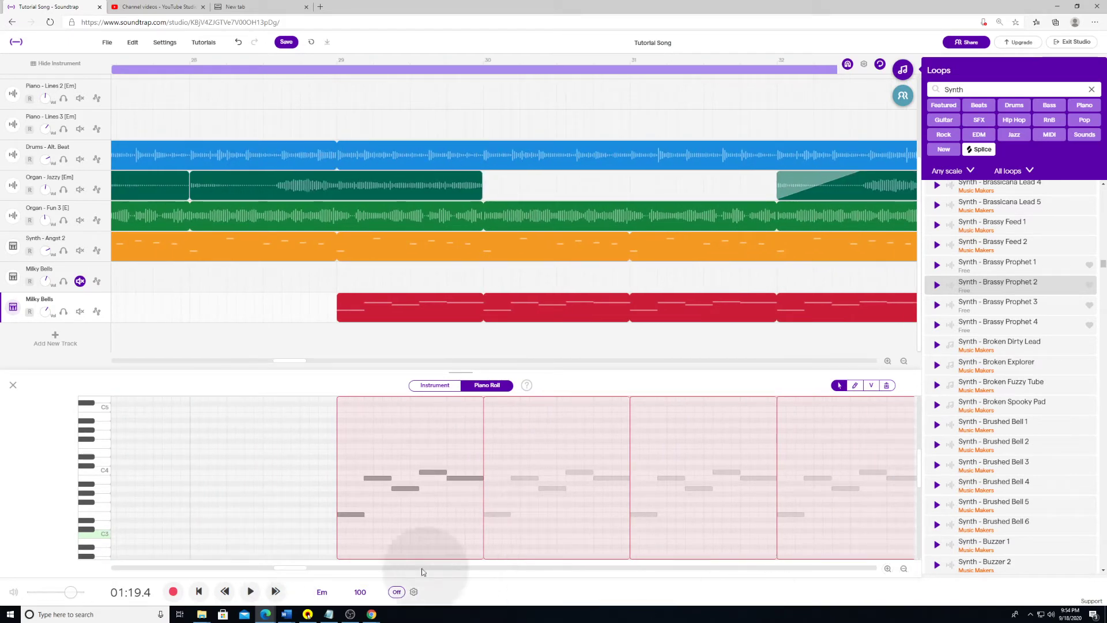
{"action": "left_click", "coordinate": [465, 477]}
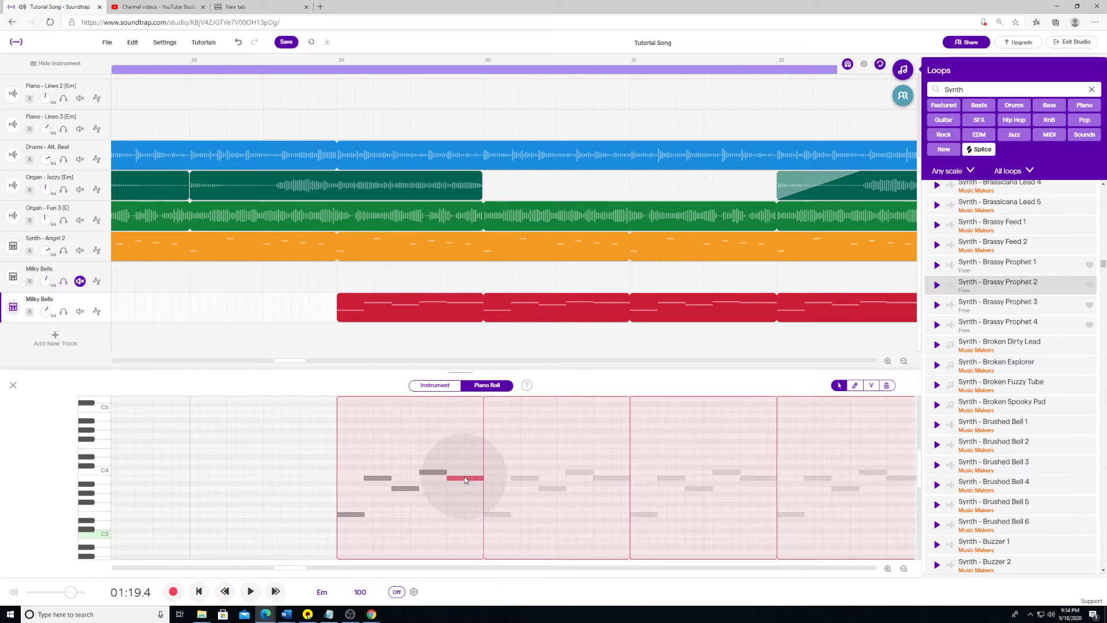
{"action": "key", "text": "Delete"}
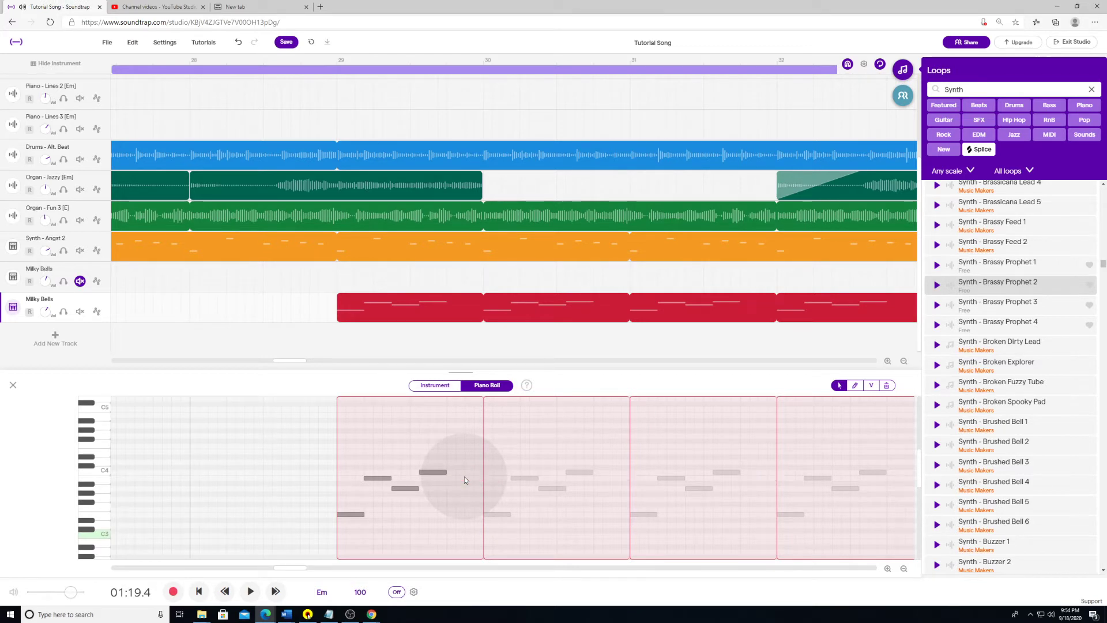
{"action": "left_click", "coordinate": [433, 472]}
{"action": "key", "text": "Delete"}
{"action": "left_click", "coordinate": [406, 490]}
{"action": "key", "text": "Delete"}
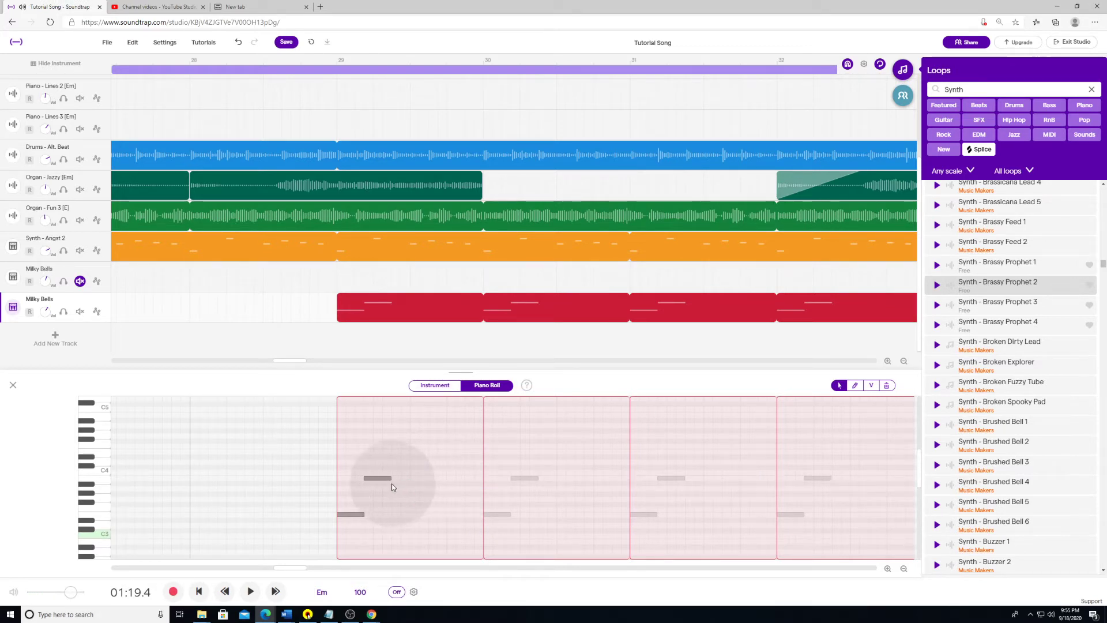
{"action": "left_click", "coordinate": [389, 479]}
{"action": "key", "text": "Delete"}
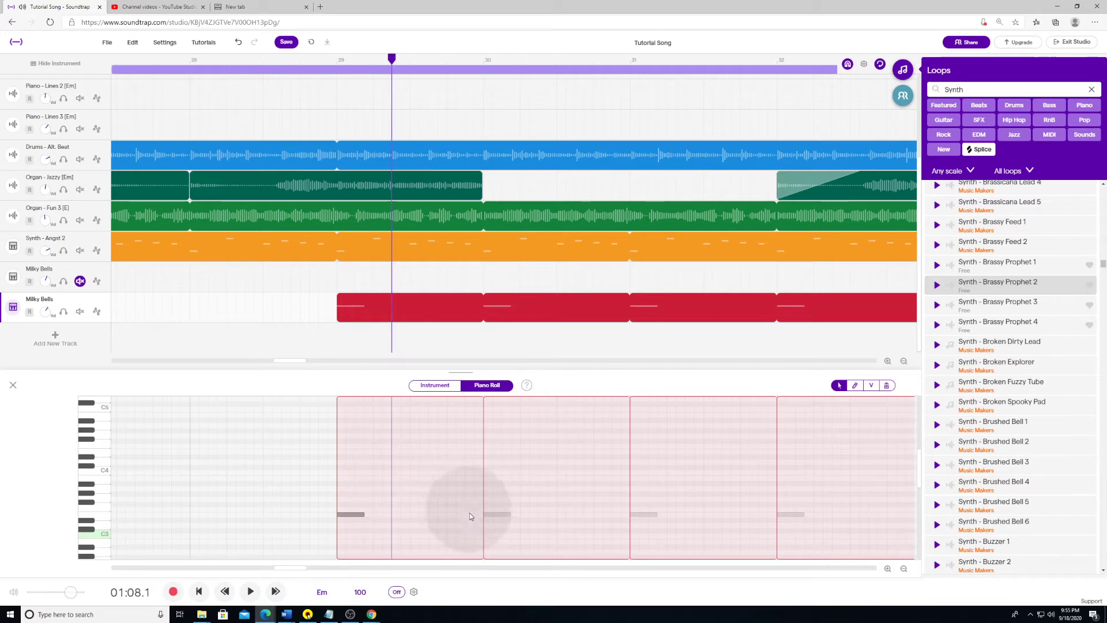
Step: Add a shortened B3 note, a short E3 note and a short A3 note after the melody's opening E3
{"action": "left_click", "coordinate": [352, 514]}
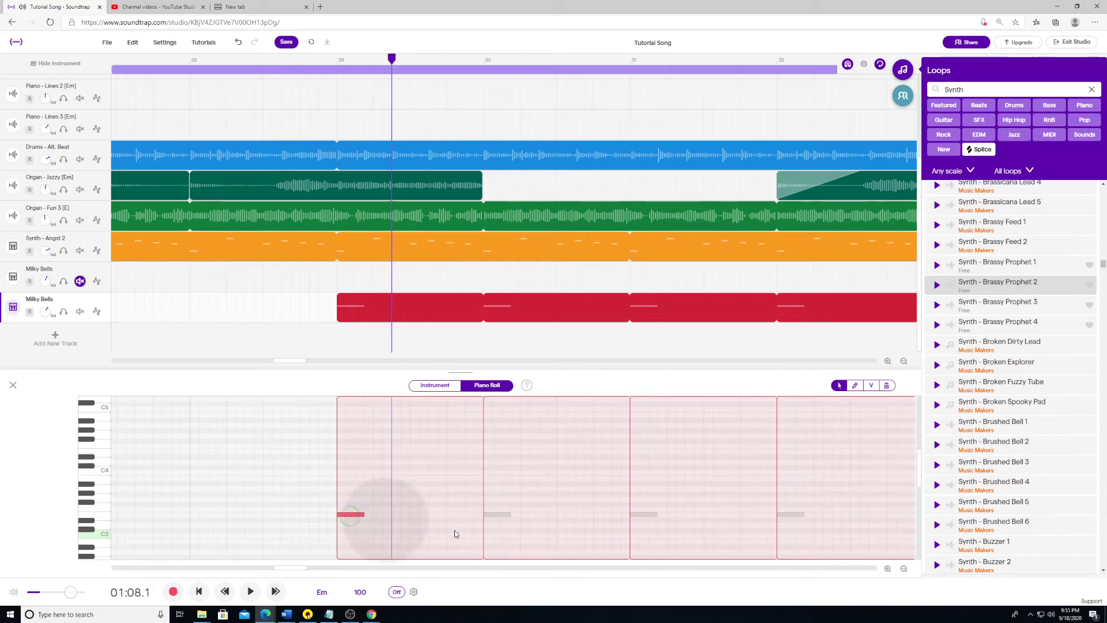
{"action": "left_click", "coordinate": [369, 472]}
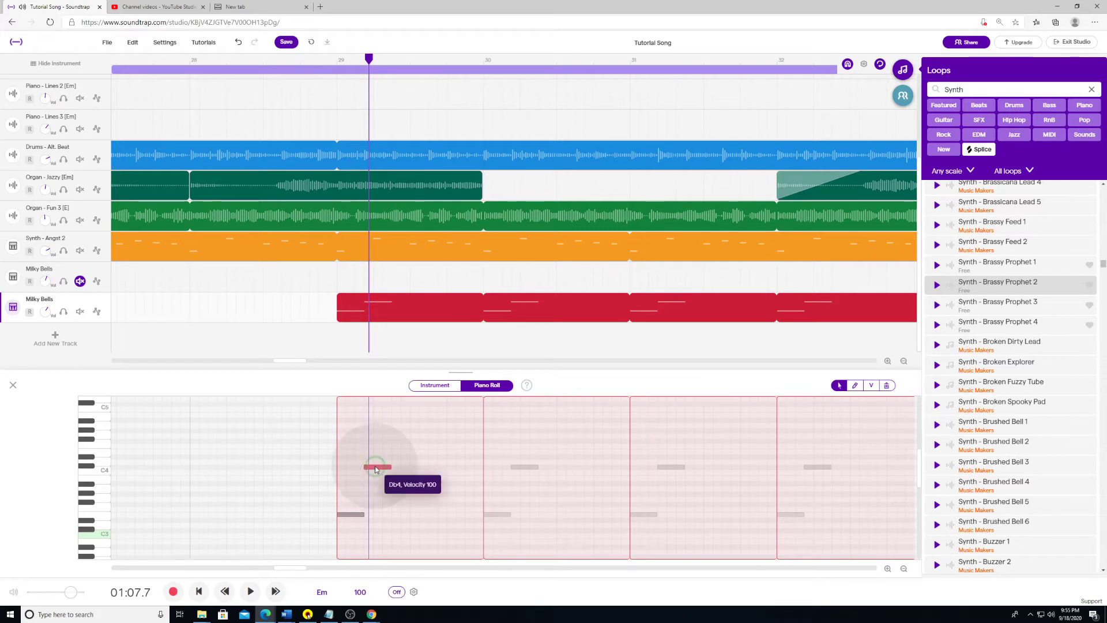
{"action": "mouse_move", "coordinate": [385, 471]}
{"action": "left_mouse_down"}
{"action": "mouse_move", "coordinate": [366, 481]}
{"action": "mouse_move", "coordinate": [382, 479]}
{"action": "left_mouse_up"}
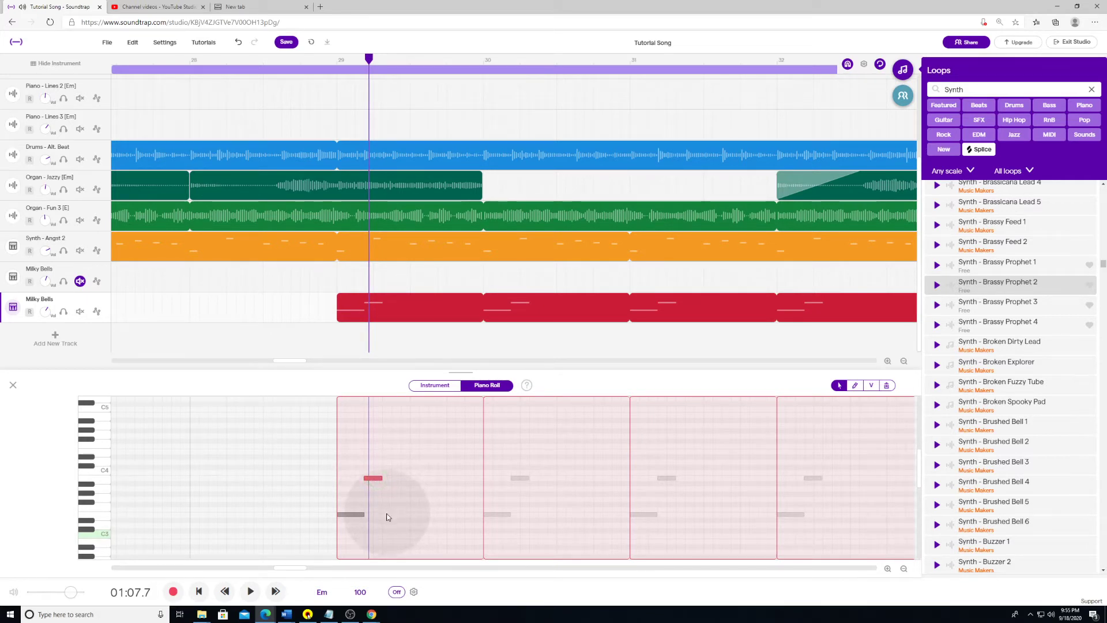
{"action": "double_click", "coordinate": [386, 514]}
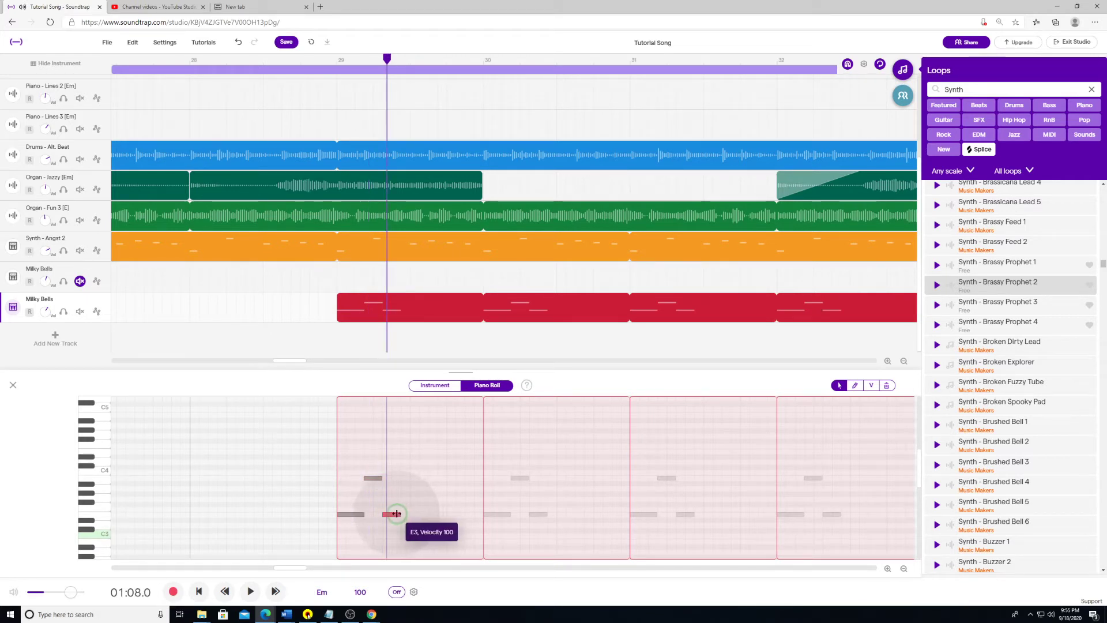
{"action": "left_click_drag", "start_coordinate": [397, 514], "coordinate": [390, 514]}
{"action": "double_click", "coordinate": [397, 488]}
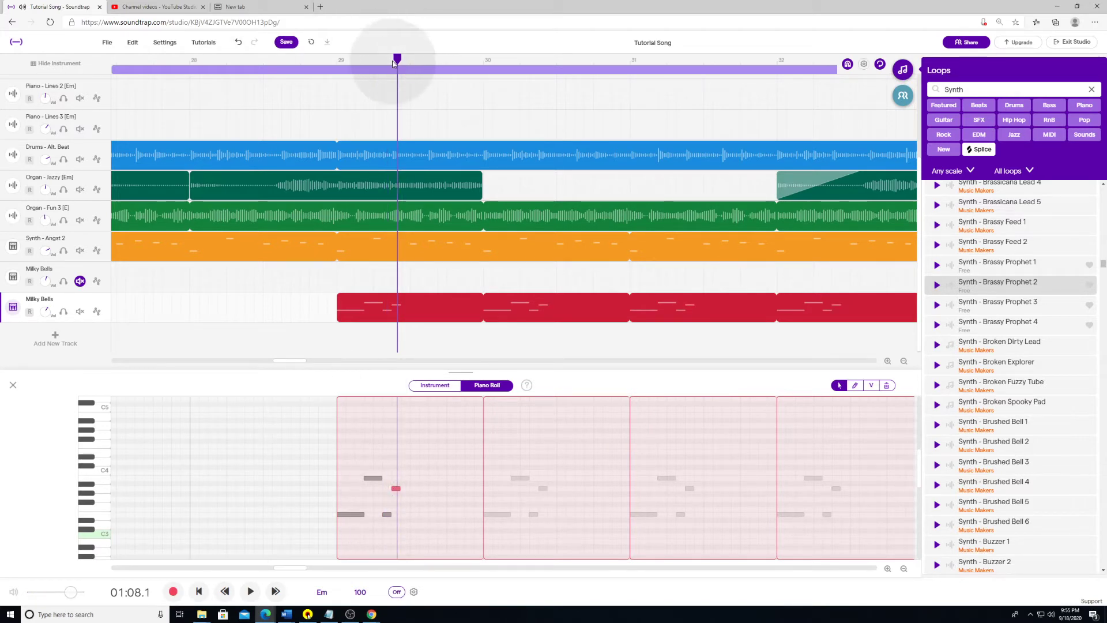
Step: Play the new phrase from measure 29 and lengthen its final A3 note, checking the timing by playback
{"action": "left_click_drag", "start_coordinate": [393, 63], "coordinate": [337, 67]}
{"action": "key", "text": "space"}
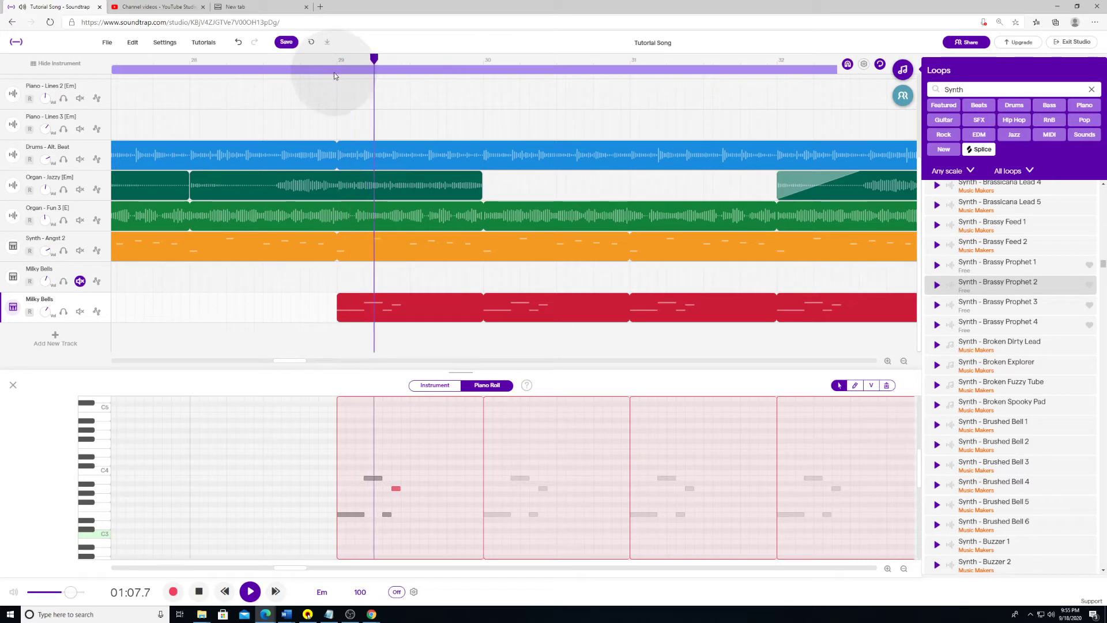
{"action": "left_click", "coordinate": [333, 66]}
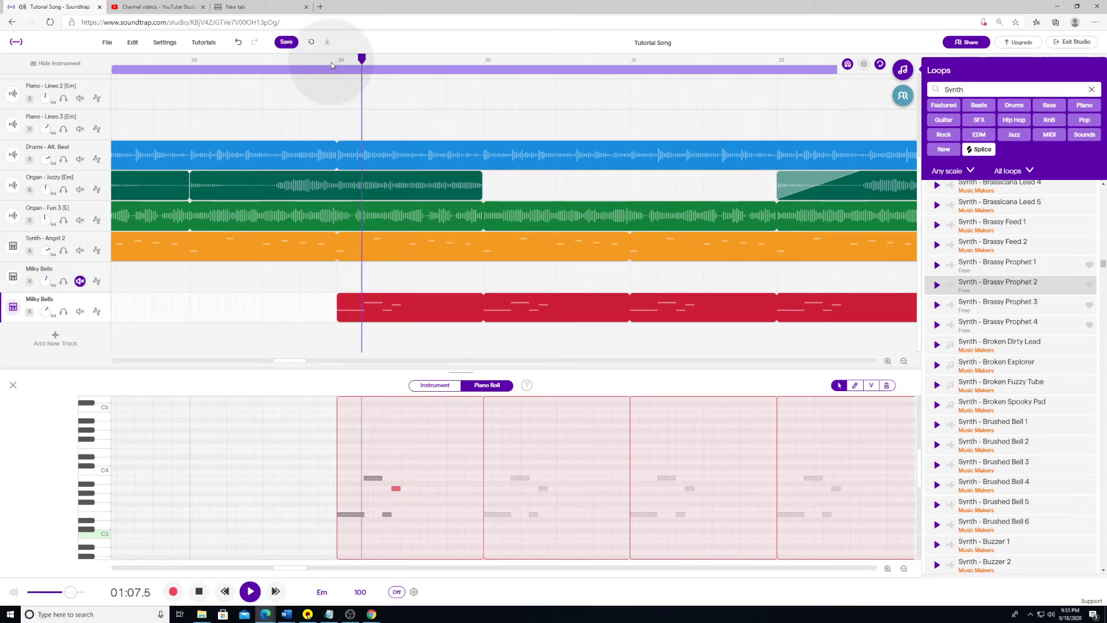
{"action": "key", "text": "space"}
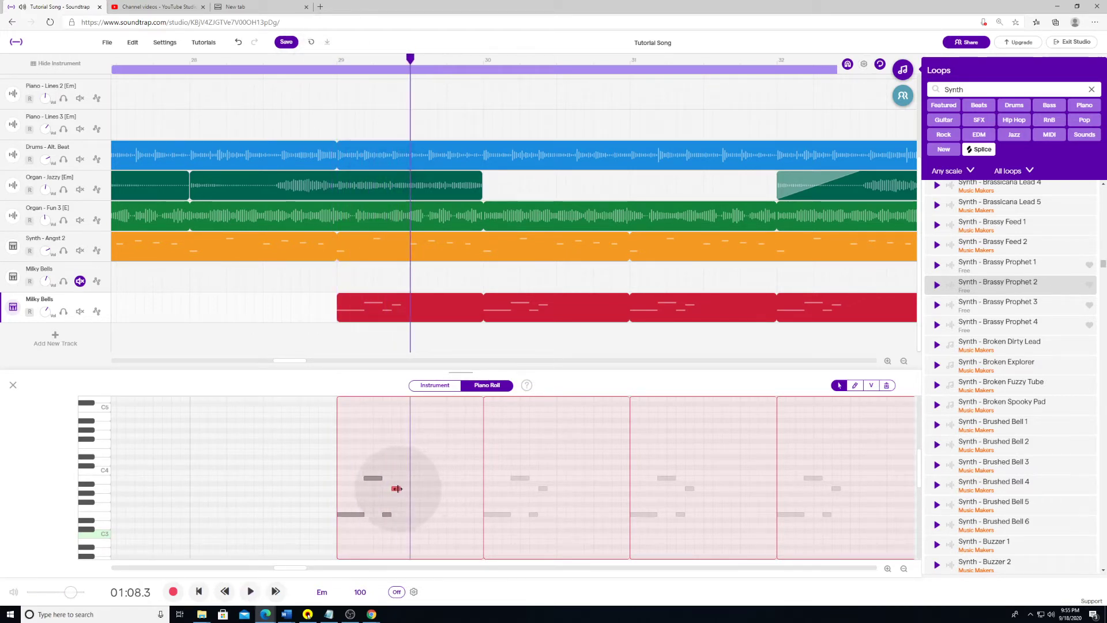
{"action": "left_click_drag", "start_coordinate": [396, 488], "coordinate": [414, 488]}
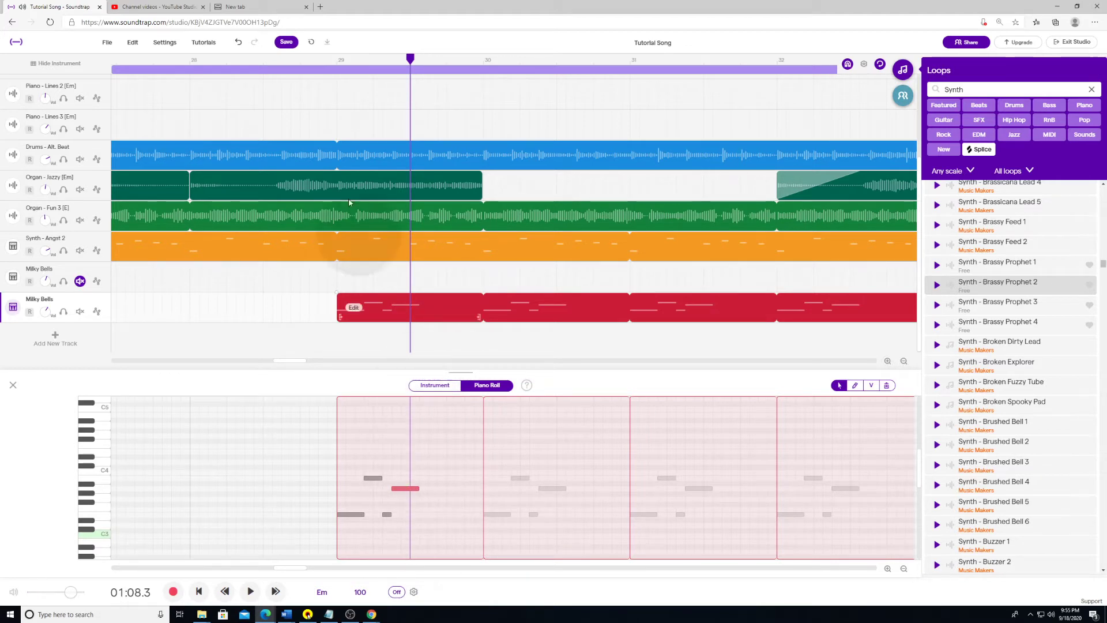
{"action": "left_click", "coordinate": [337, 63]}
{"action": "key", "text": "space"}
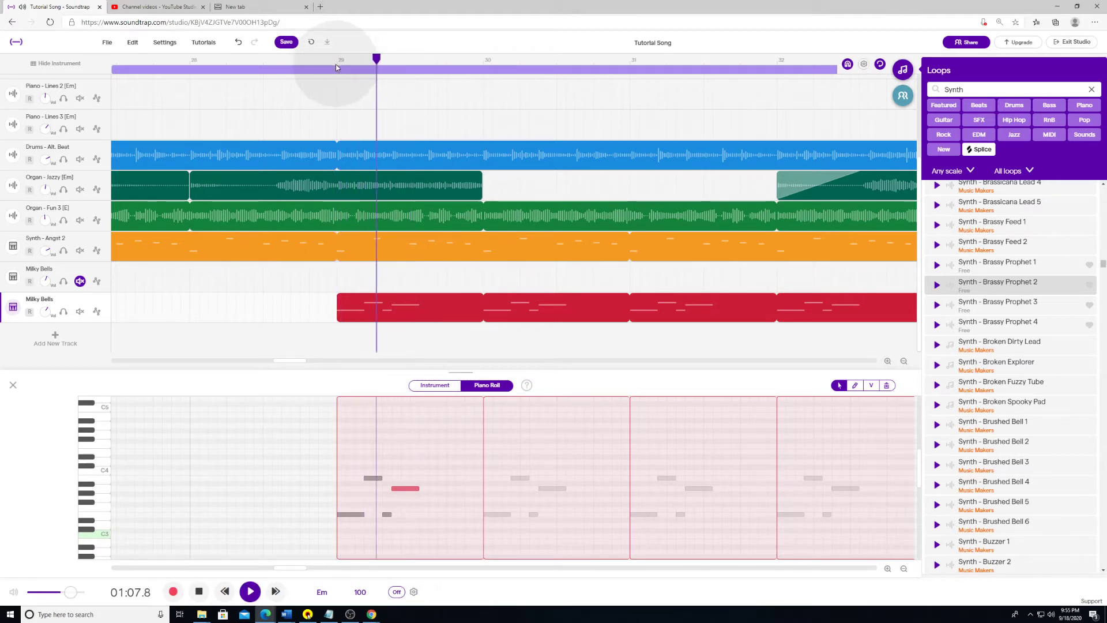
{"action": "key", "text": "space"}
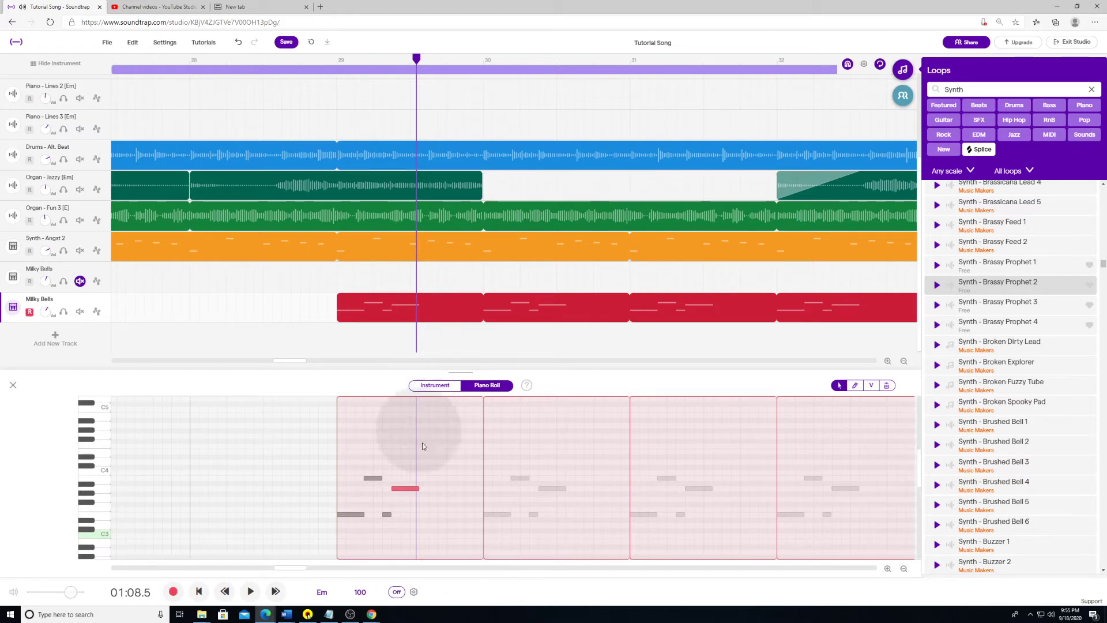
Step: Extend the Milky Bells loop's repeating section to two measures, from measure 29 to measure 31
{"action": "left_click", "coordinate": [478, 315]}
{"action": "left_click_drag", "start_coordinate": [479, 316], "coordinate": [625, 316]}
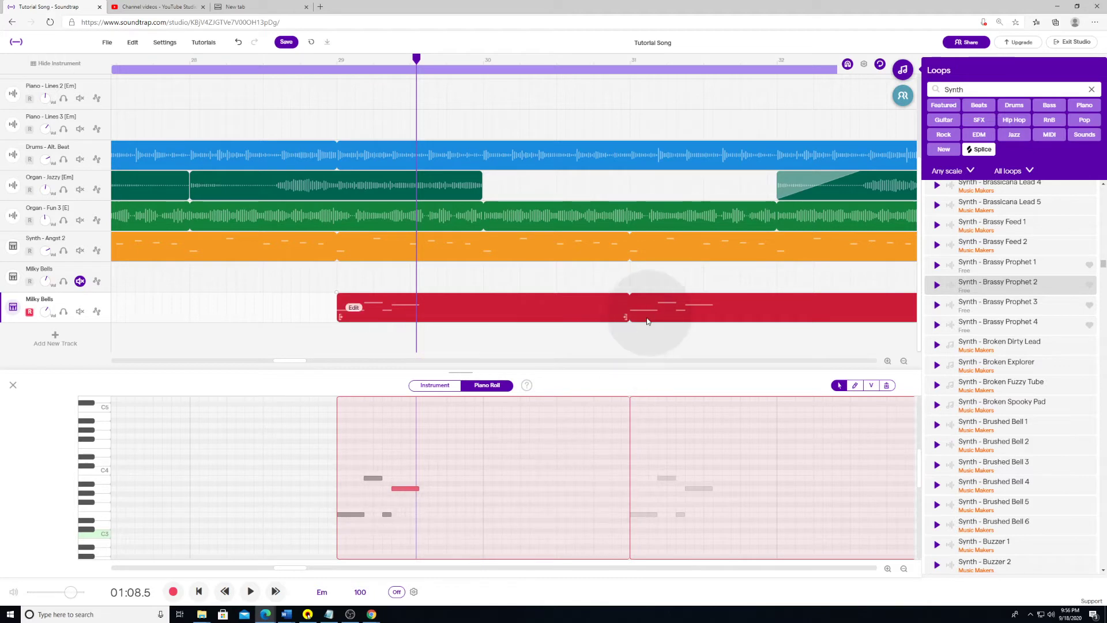
{"action": "left_click_drag", "start_coordinate": [627, 316], "coordinate": [480, 326]}
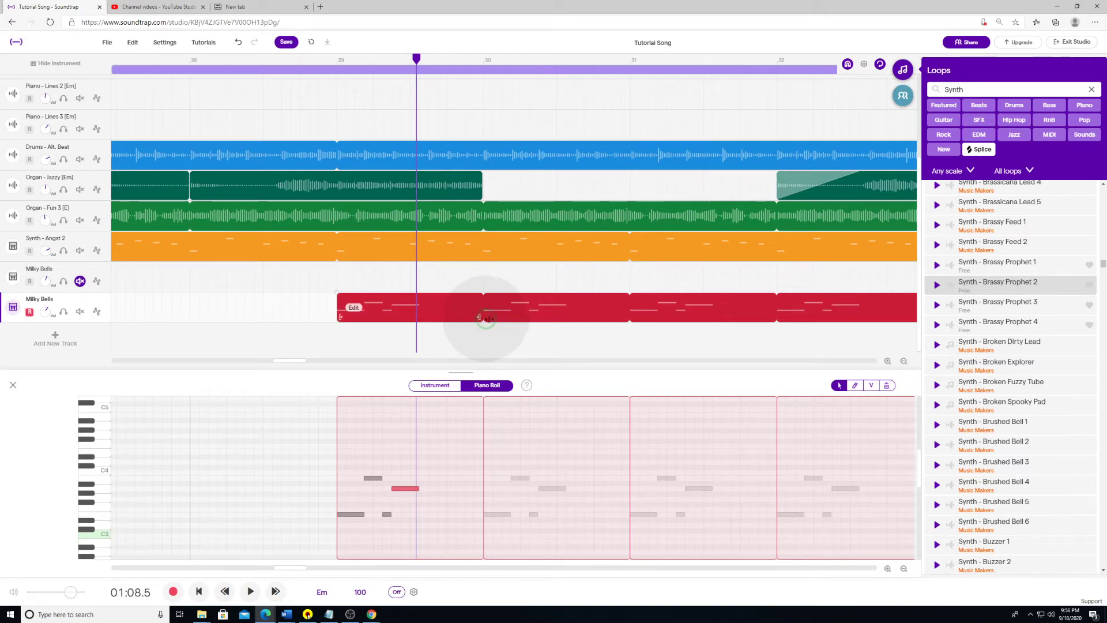
{"action": "left_click_drag", "start_coordinate": [486, 318], "coordinate": [628, 324]}
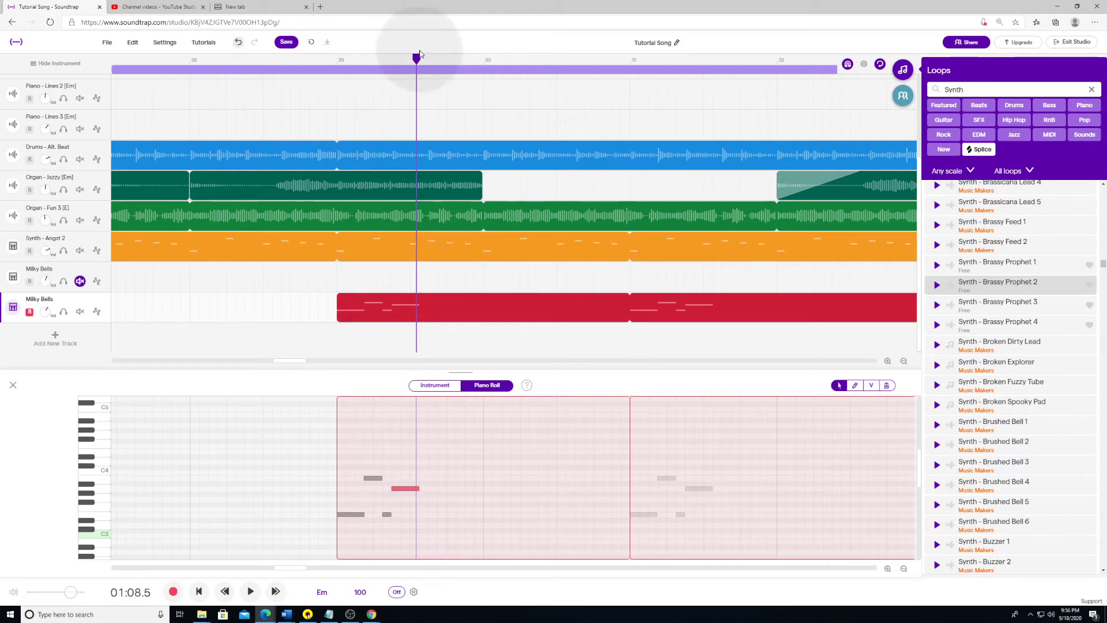
Step: Play the phrase from measure 29, and add a shortened E3 note followed by an A3 note after the long A3
{"action": "left_click_drag", "start_coordinate": [416, 58], "coordinate": [339, 61]}
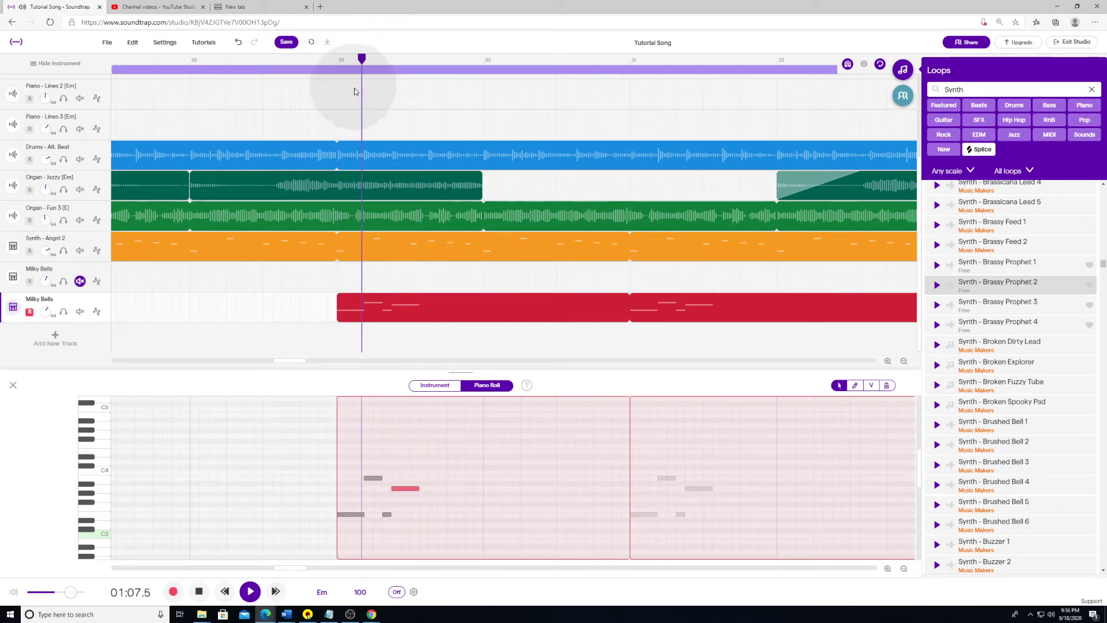
{"action": "key", "text": "space"}
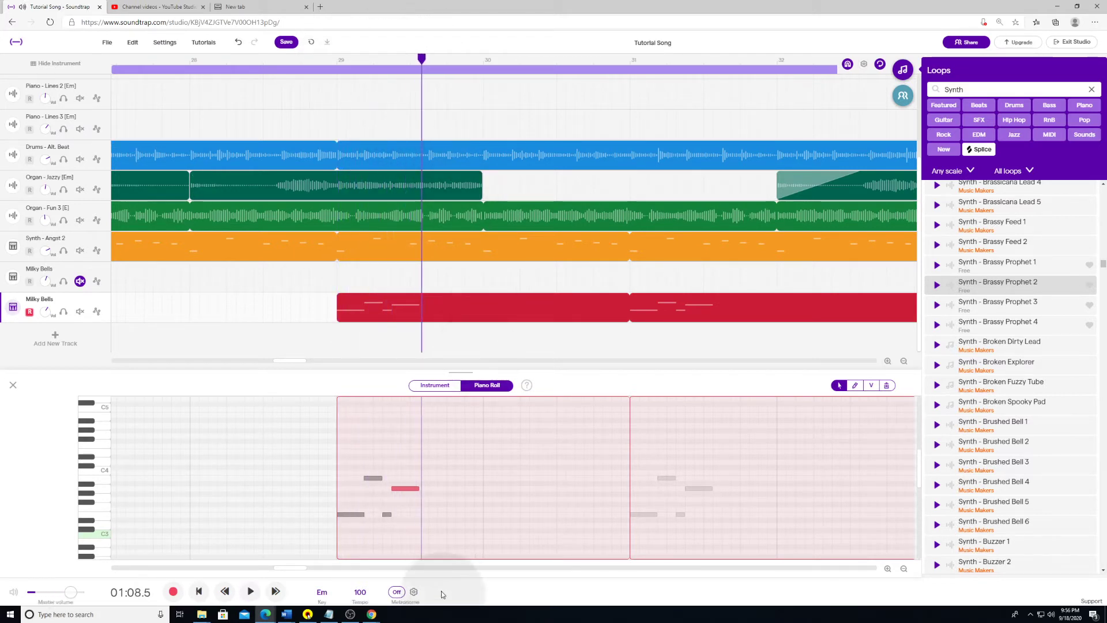
{"action": "left_click", "coordinate": [421, 514]}
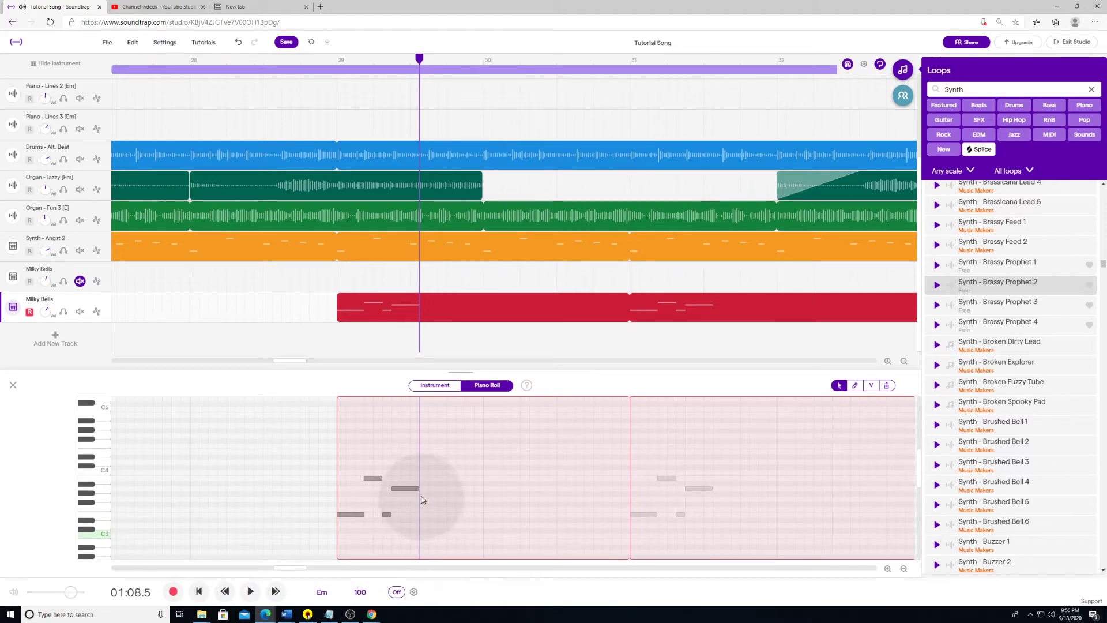
{"action": "double_click", "coordinate": [422, 514]}
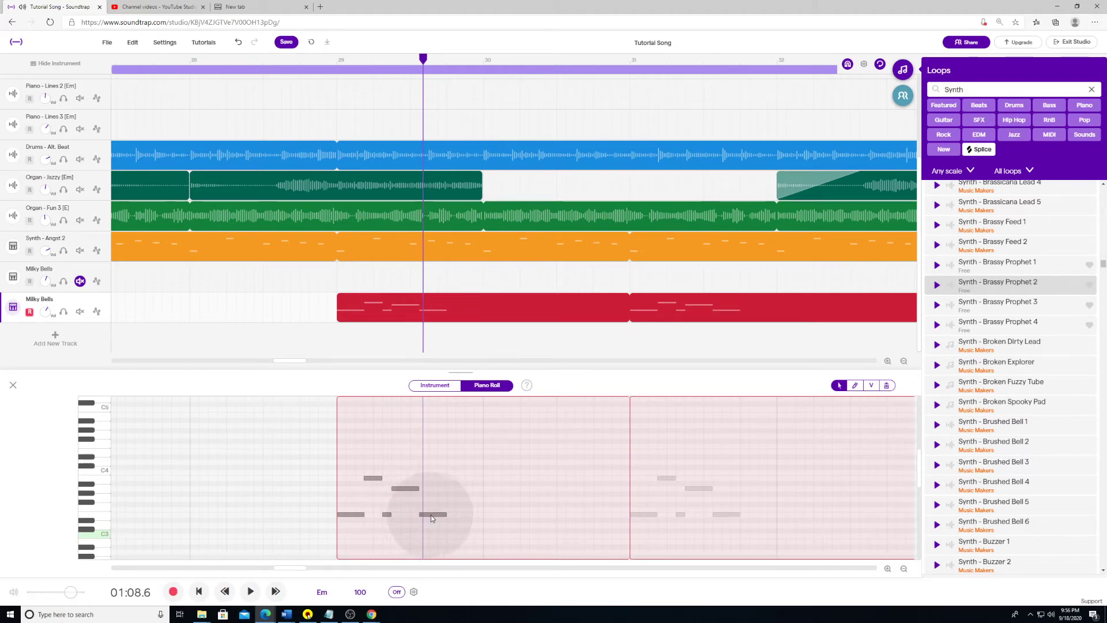
{"action": "left_click_drag", "start_coordinate": [444, 513], "coordinate": [437, 514]}
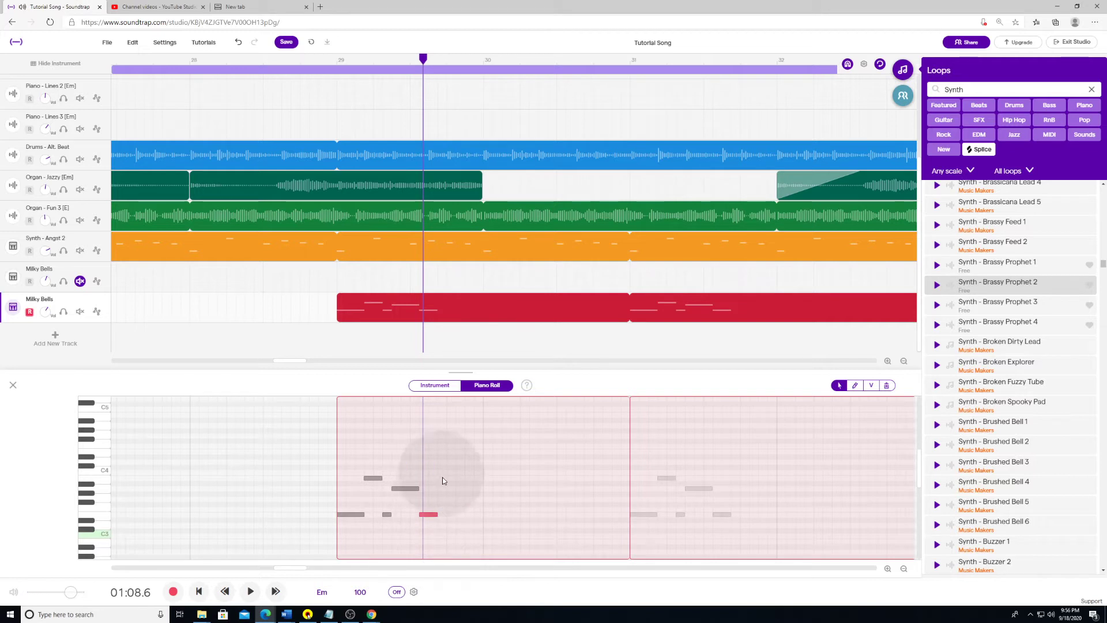
{"action": "double_click", "coordinate": [441, 487]}
Step: Play back the extended phrase from its middle and from measure 29 to check the rhythm of the added notes
{"action": "key", "text": "space"}
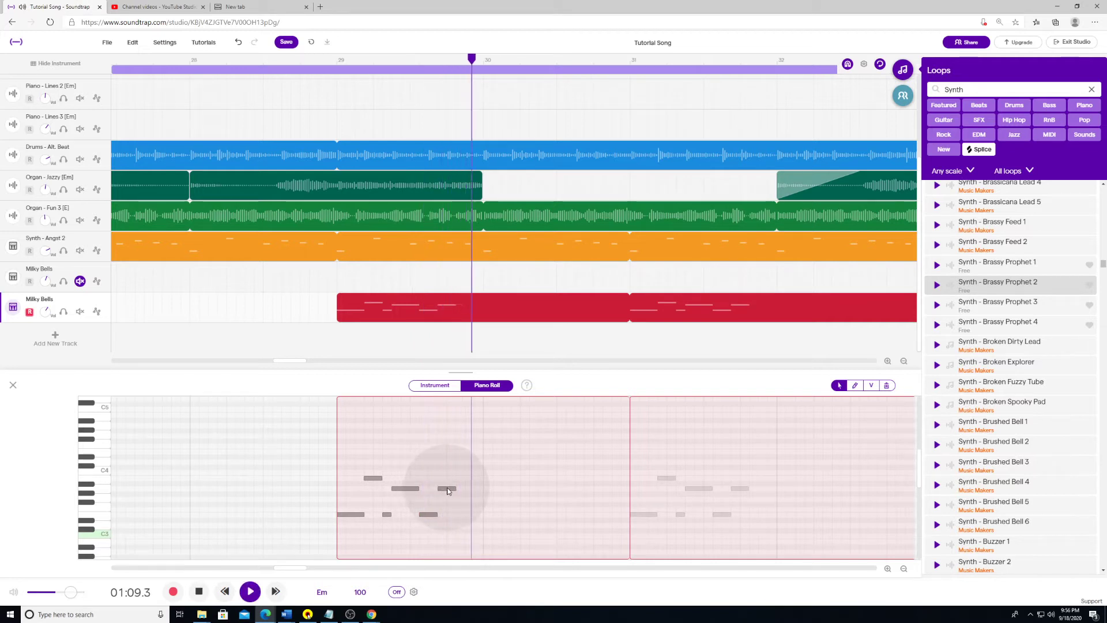
{"action": "key", "text": "space"}
{"action": "left_click", "coordinate": [398, 60]}
{"action": "key", "text": "space"}
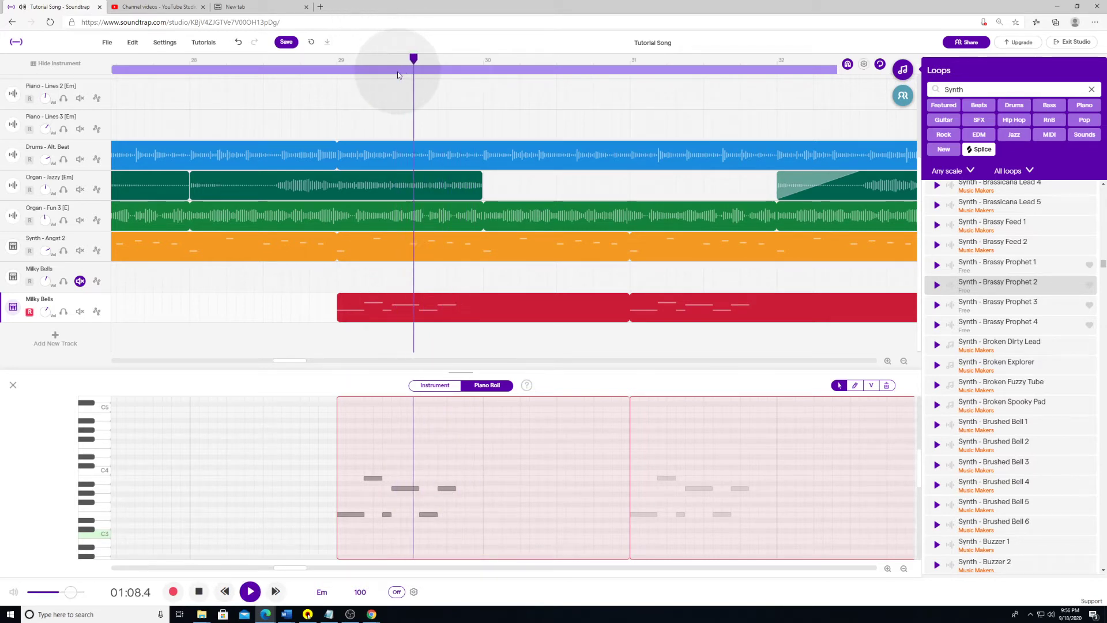
{"action": "key", "text": "space"}
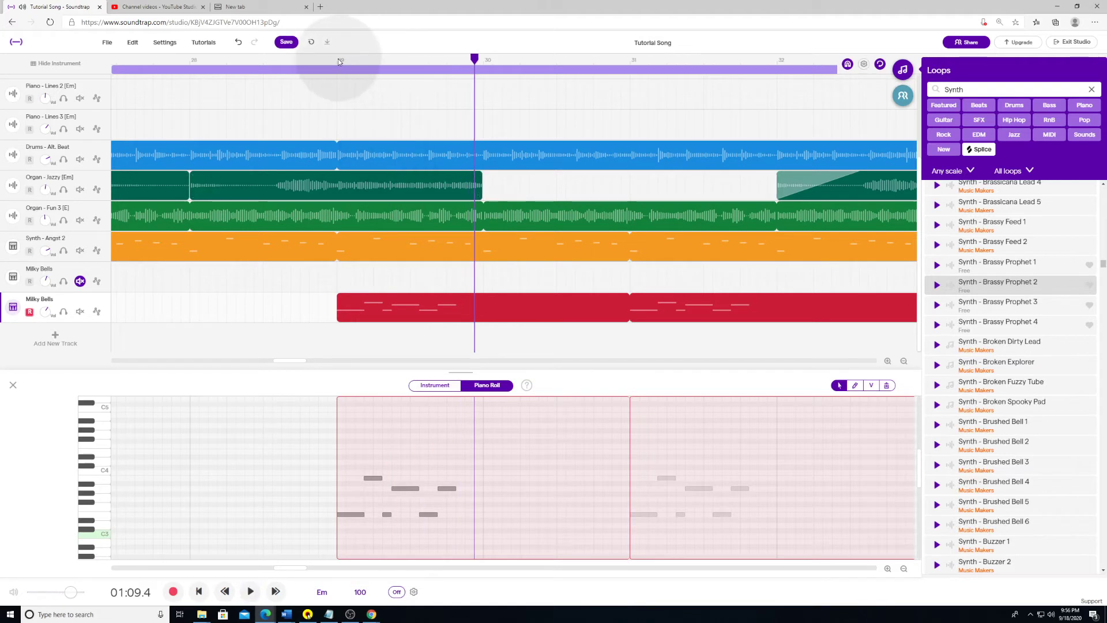
{"action": "left_click", "coordinate": [338, 60]}
{"action": "key", "text": "space"}
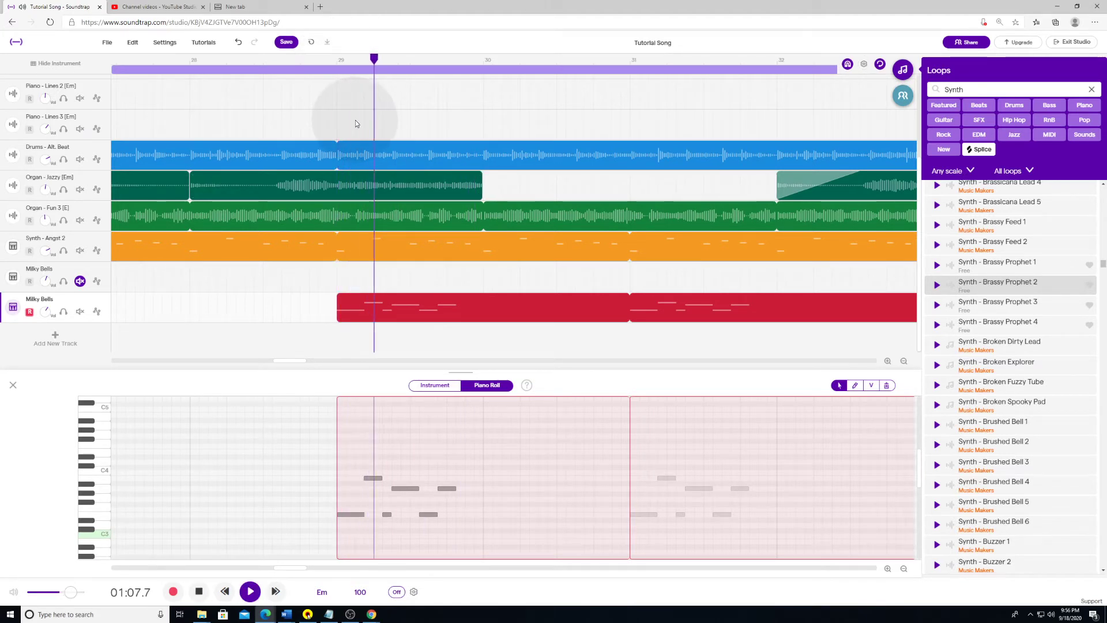
{"action": "key", "text": "space"}
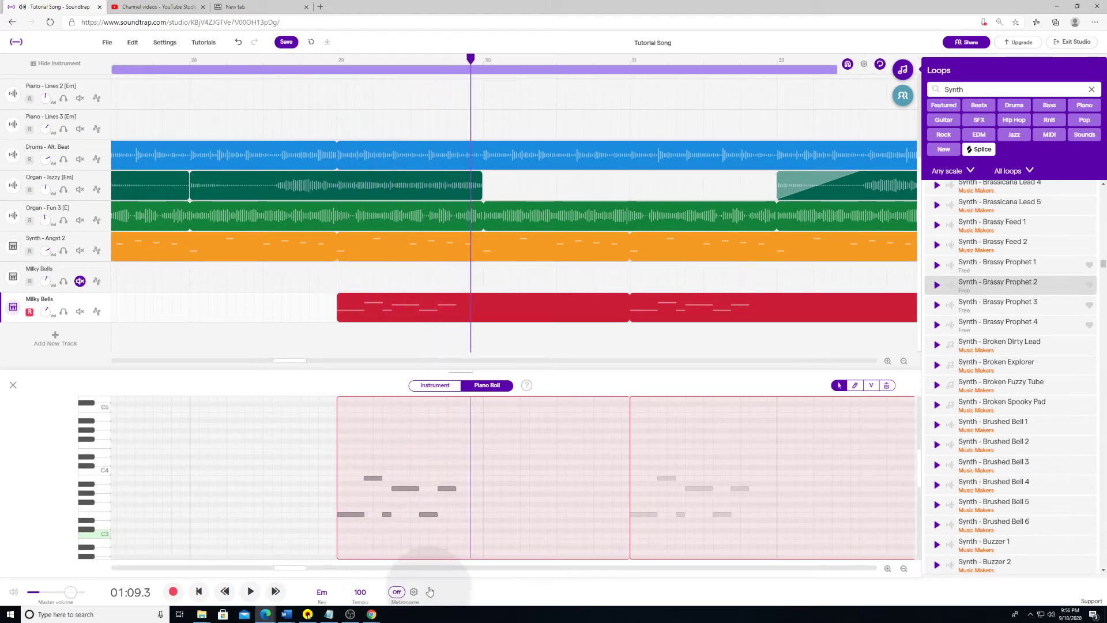
Step: Lengthen the phrase's first A3 note and shift the following E3 and A3 notes later so all three sit end to end
{"action": "mouse_move", "coordinate": [427, 514]}
{"action": "left_mouse_down"}
{"action": "mouse_move", "coordinate": [444, 515]}
{"action": "mouse_move", "coordinate": [452, 490]}
{"action": "mouse_move", "coordinate": [466, 491]}
{"action": "mouse_move", "coordinate": [437, 488]}
{"action": "mouse_move", "coordinate": [455, 515]}
{"action": "mouse_move", "coordinate": [471, 491]}
{"action": "mouse_move", "coordinate": [450, 515]}
{"action": "mouse_move", "coordinate": [428, 489]}
{"action": "mouse_move", "coordinate": [434, 511]}
{"action": "left_mouse_up"}
{"action": "left_click", "coordinate": [407, 489]}
{"action": "left_click", "coordinate": [443, 515]}
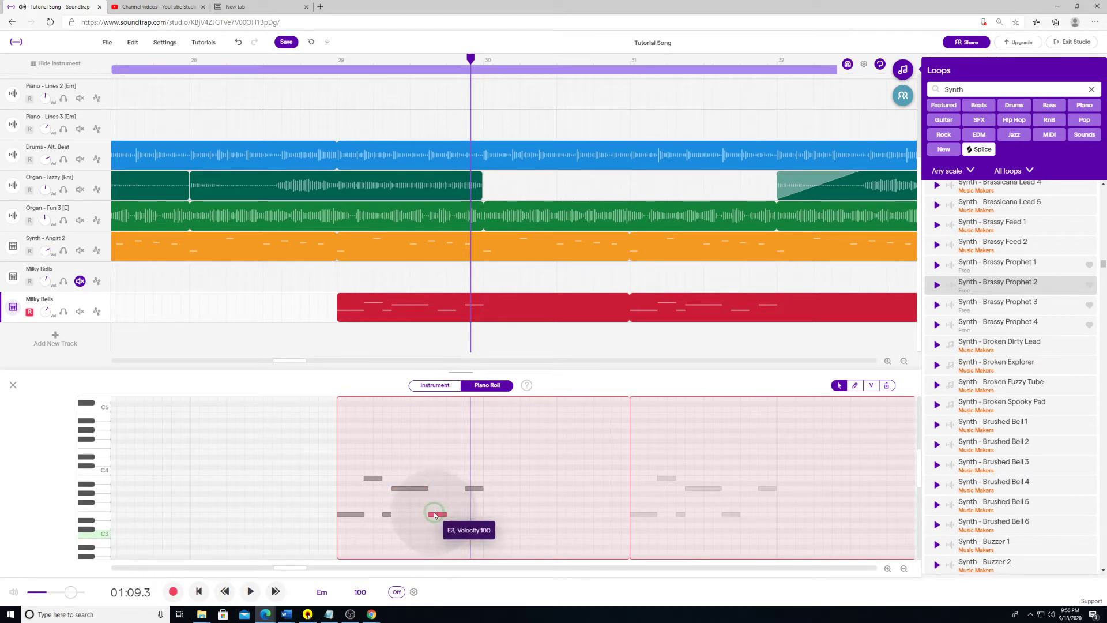
{"action": "left_click", "coordinate": [467, 488]}
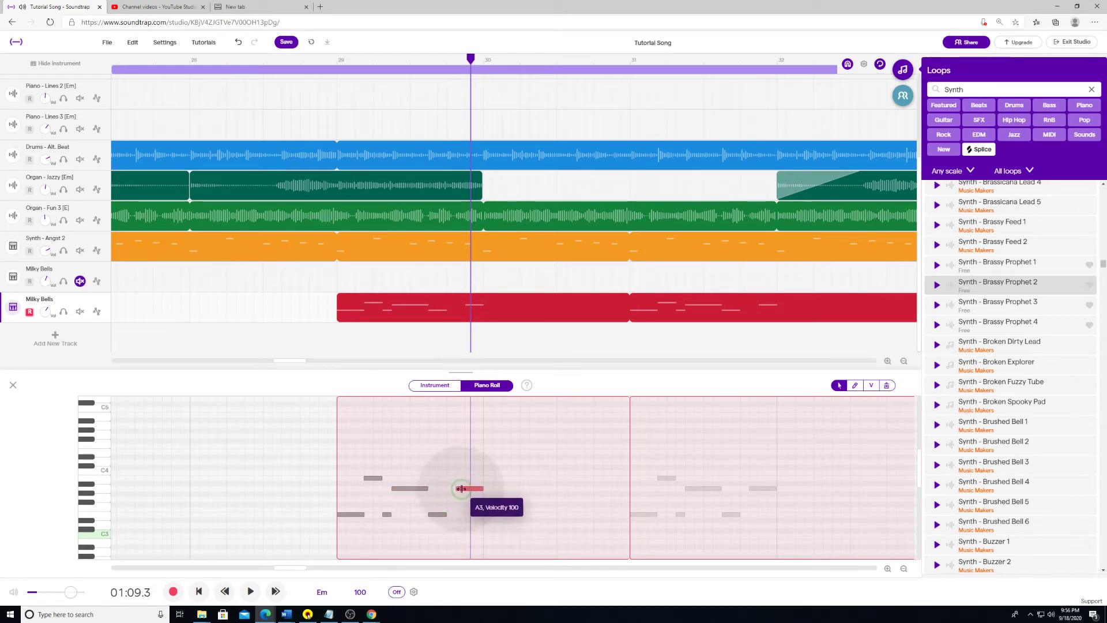
{"action": "left_click_drag", "start_coordinate": [476, 489], "coordinate": [459, 490]}
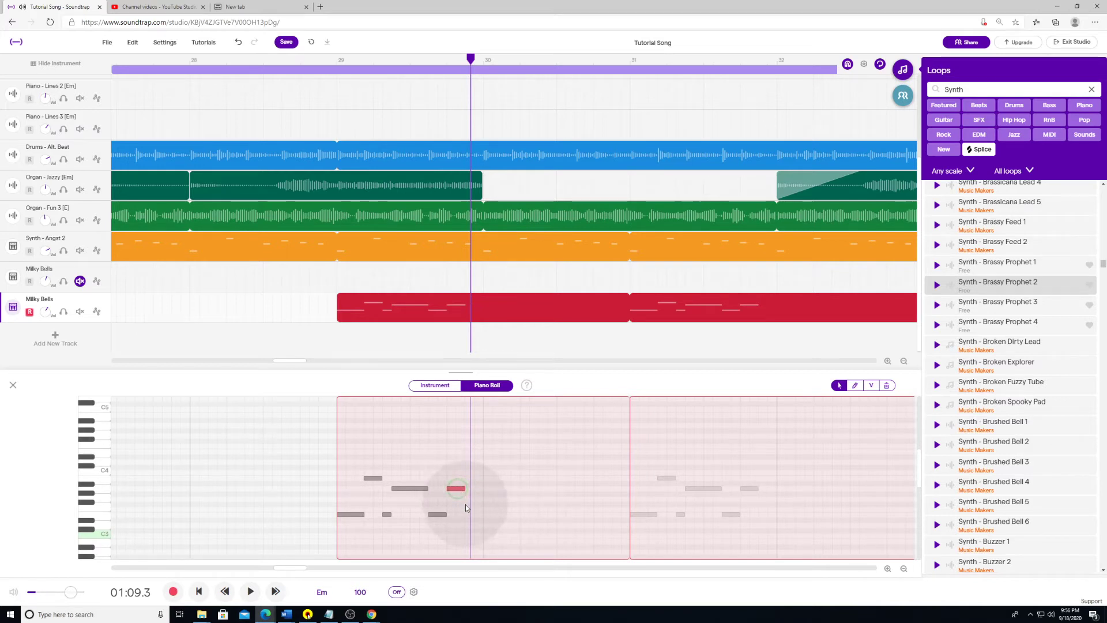
Step: Add an E3 note right after the last A3 note, ending at measure 30, and play the phrase from measure 29
{"action": "left_click", "coordinate": [468, 514]}
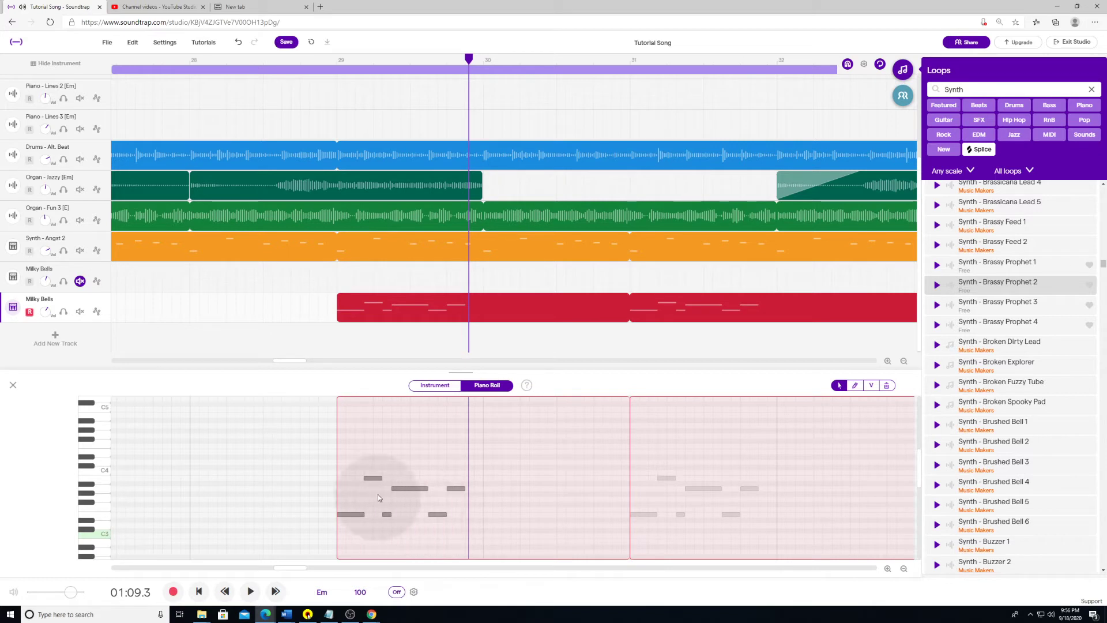
{"action": "left_click", "coordinate": [437, 514]}
{"action": "left_click", "coordinate": [471, 514]}
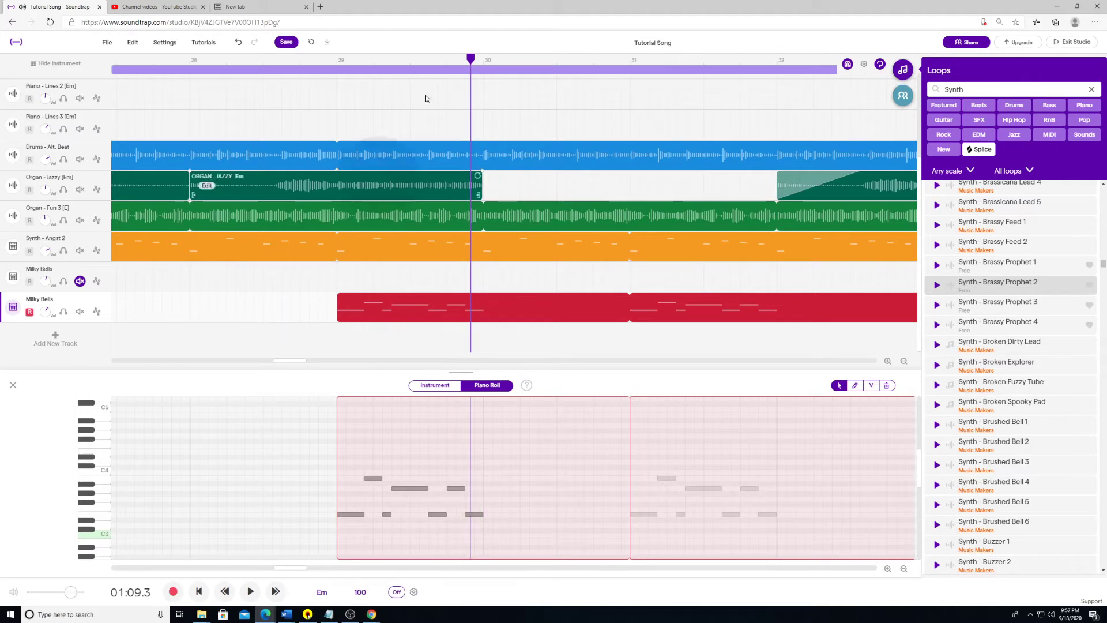
{"action": "left_click", "coordinate": [333, 62]}
{"action": "key", "text": "space"}
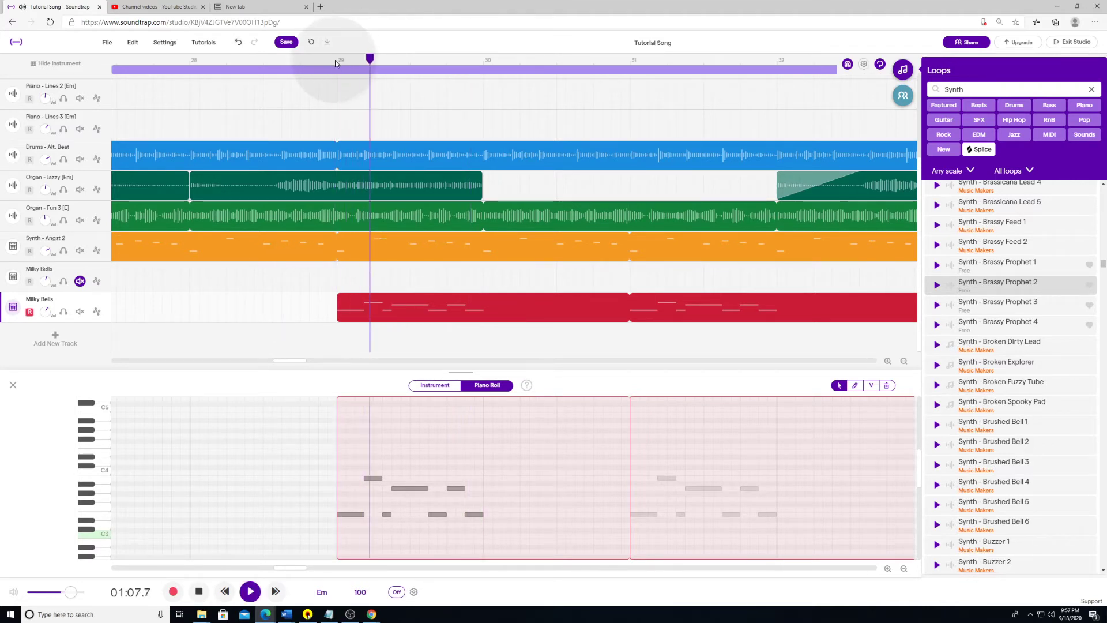
{"action": "key", "text": "space"}
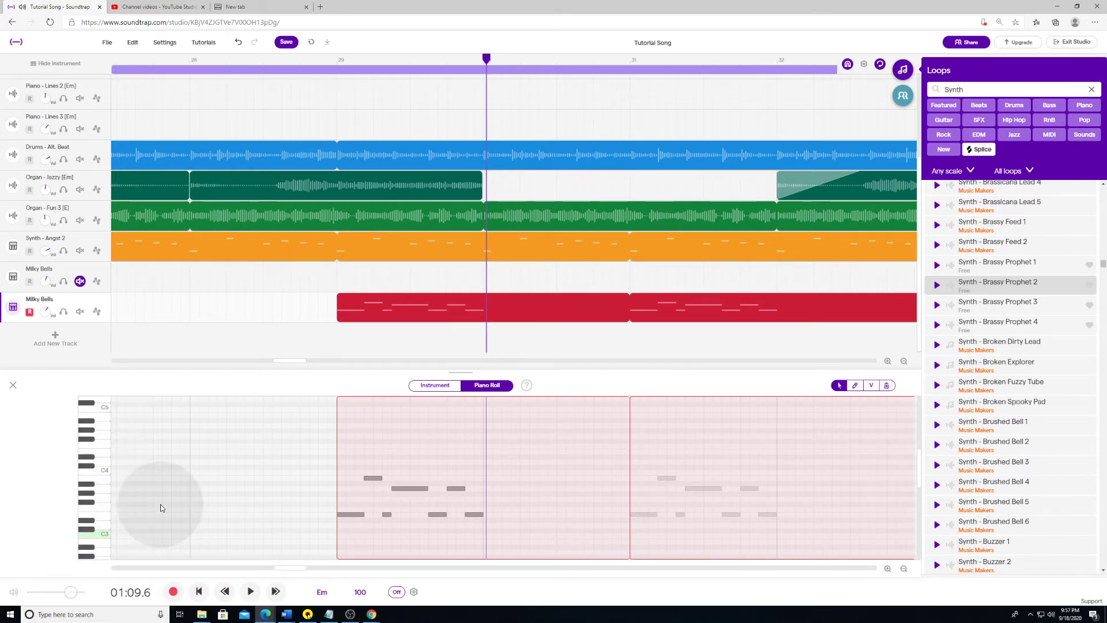
Step: Audition keys between E3 and A3 for the next pitch and add a G3 note at the start of measure 30
{"action": "left_click", "coordinate": [102, 510]}
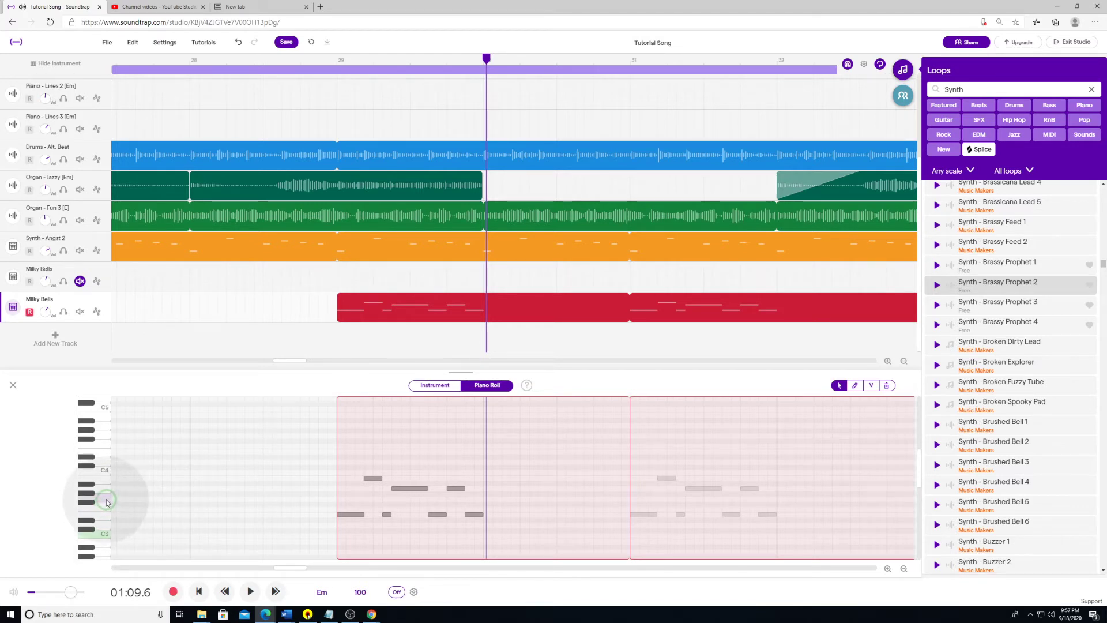
{"action": "left_click", "coordinate": [102, 498]}
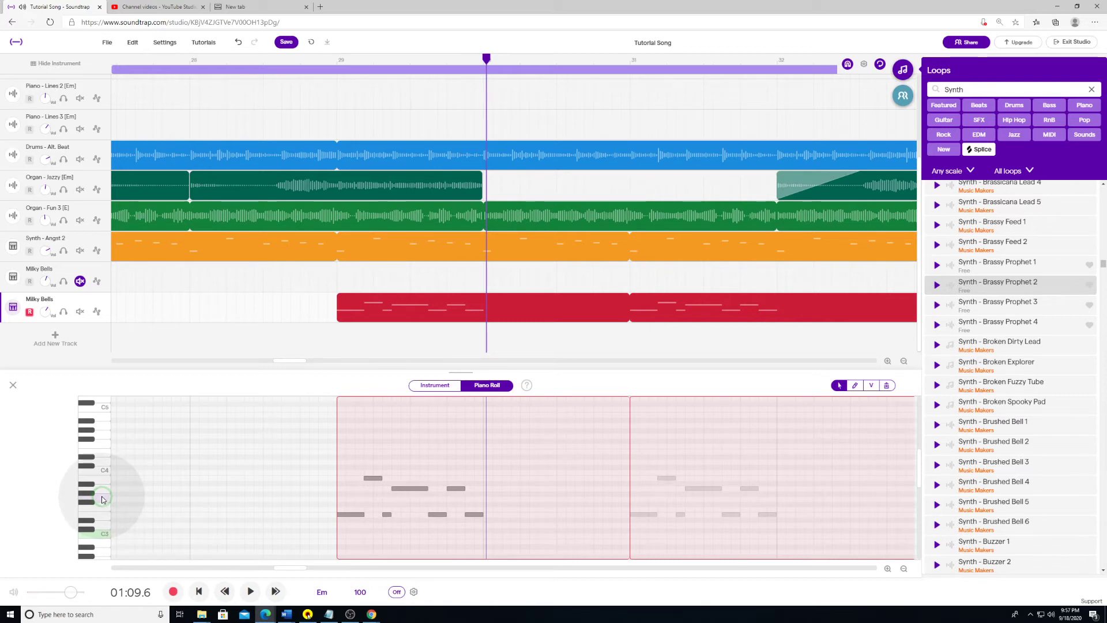
{"action": "left_click", "coordinate": [102, 496]}
{"action": "left_click", "coordinate": [101, 496]}
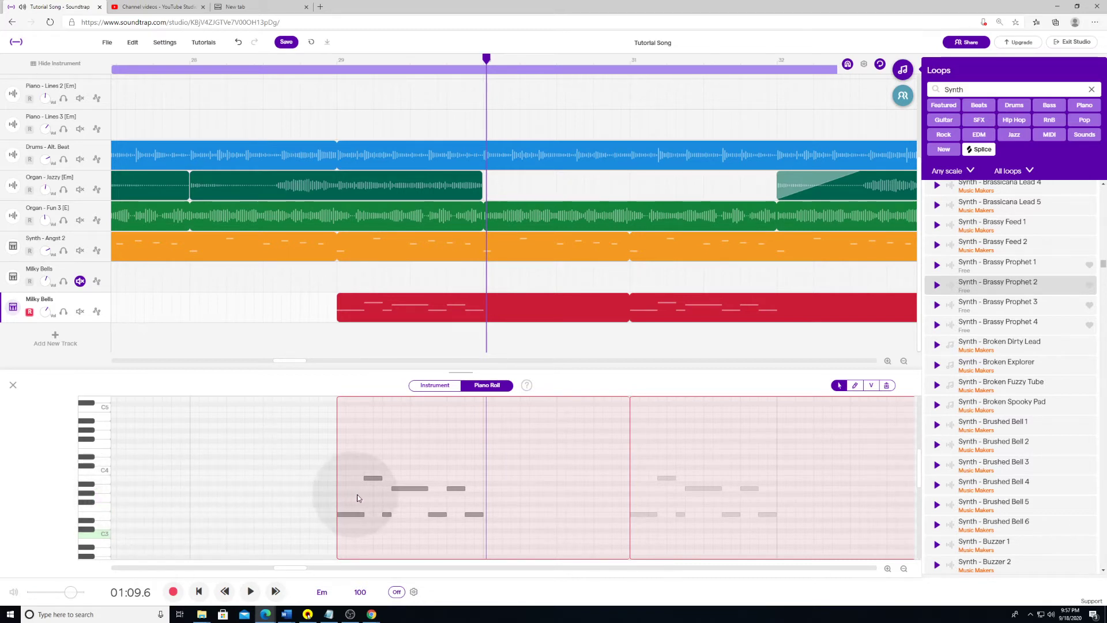
{"action": "left_click", "coordinate": [489, 499]}
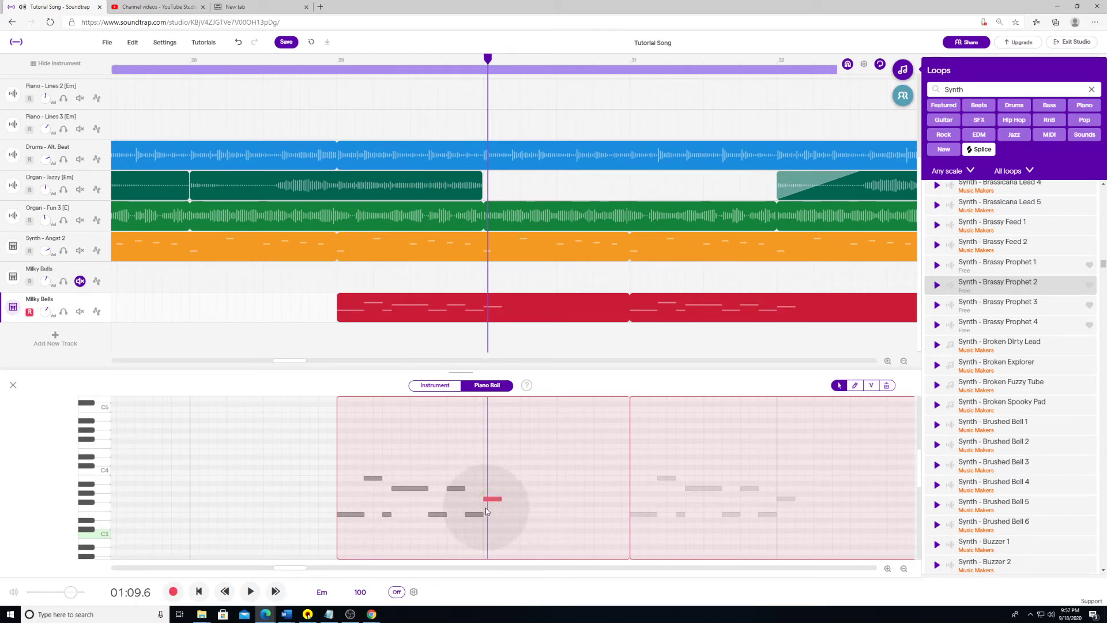
Step: Play the phrase from measure 29 to hear how the new G3 note follows on
{"action": "left_click", "coordinate": [336, 59]}
{"action": "key", "text": "space"}
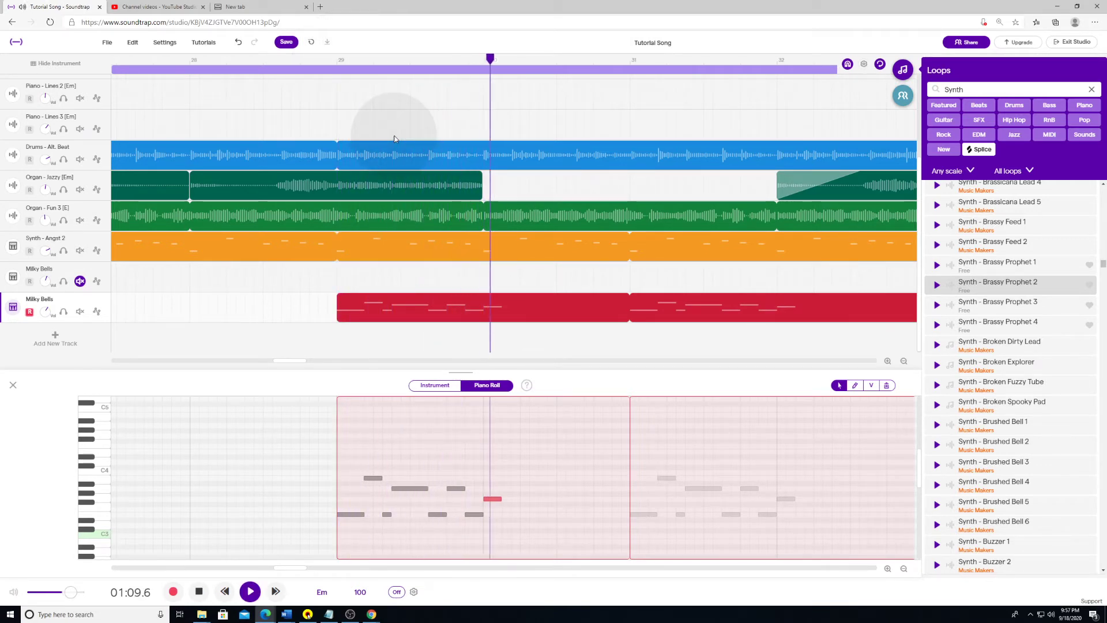
{"action": "key", "text": "space"}
Step: Lengthen the G3 note at measure 30 and follow it with an E3 note and a short G3 note
{"action": "left_click_drag", "start_coordinate": [502, 499], "coordinate": [511, 499]}
{"action": "double_click", "coordinate": [515, 513]}
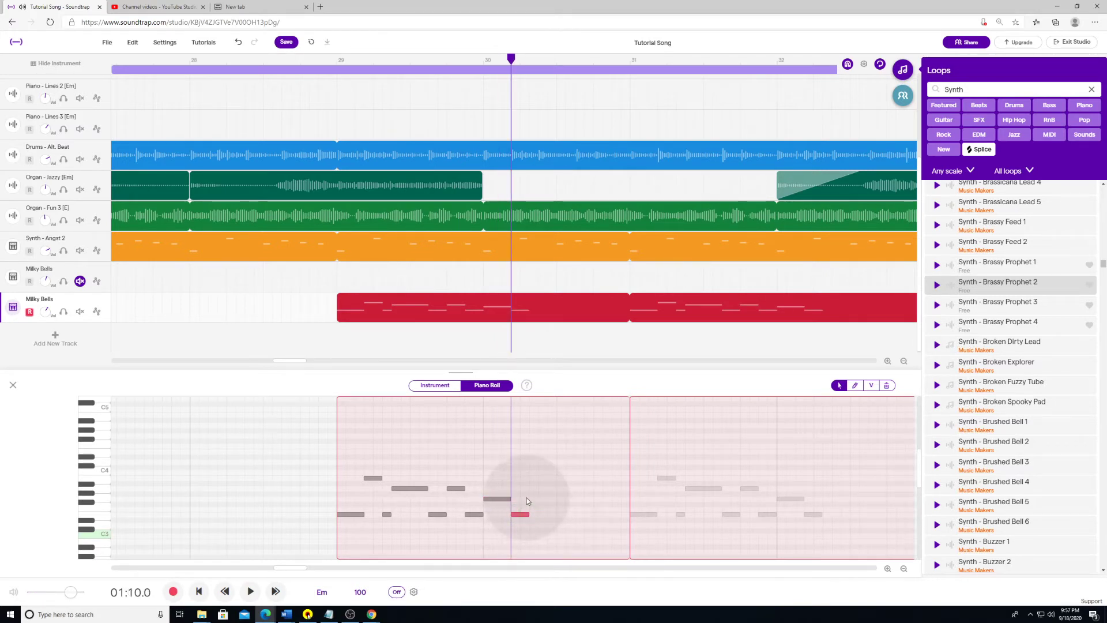
{"action": "double_click", "coordinate": [528, 499]}
{"action": "left_click_drag", "start_coordinate": [530, 499], "coordinate": [538, 500]}
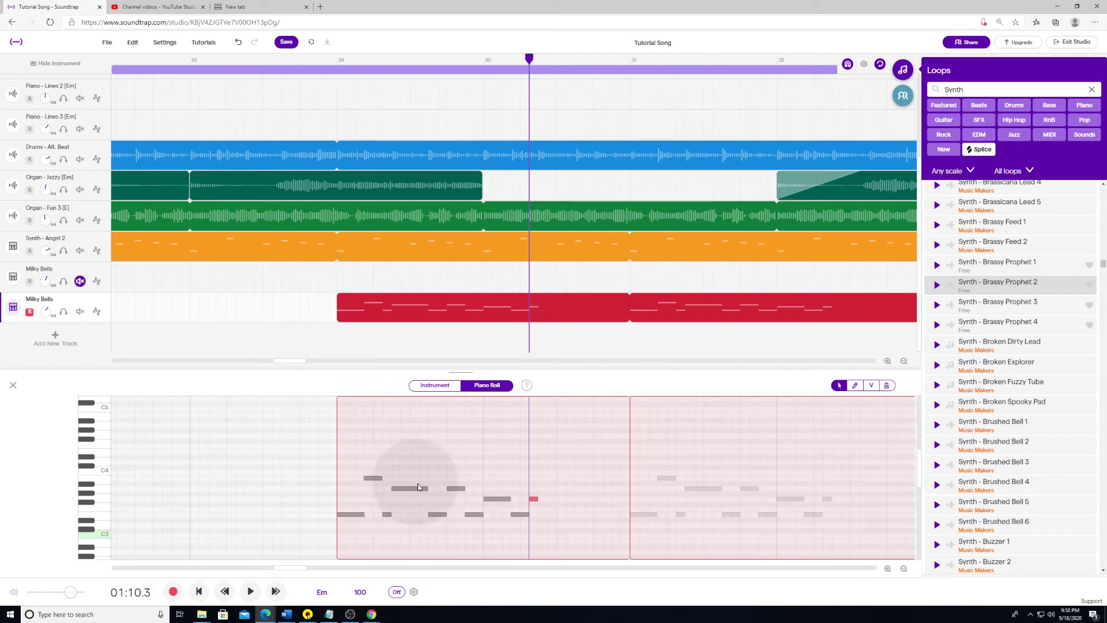
Step: Add a short note after the short G3, audition it against the preceding notes, and set its pitch to A3
{"action": "left_click", "coordinate": [542, 484]}
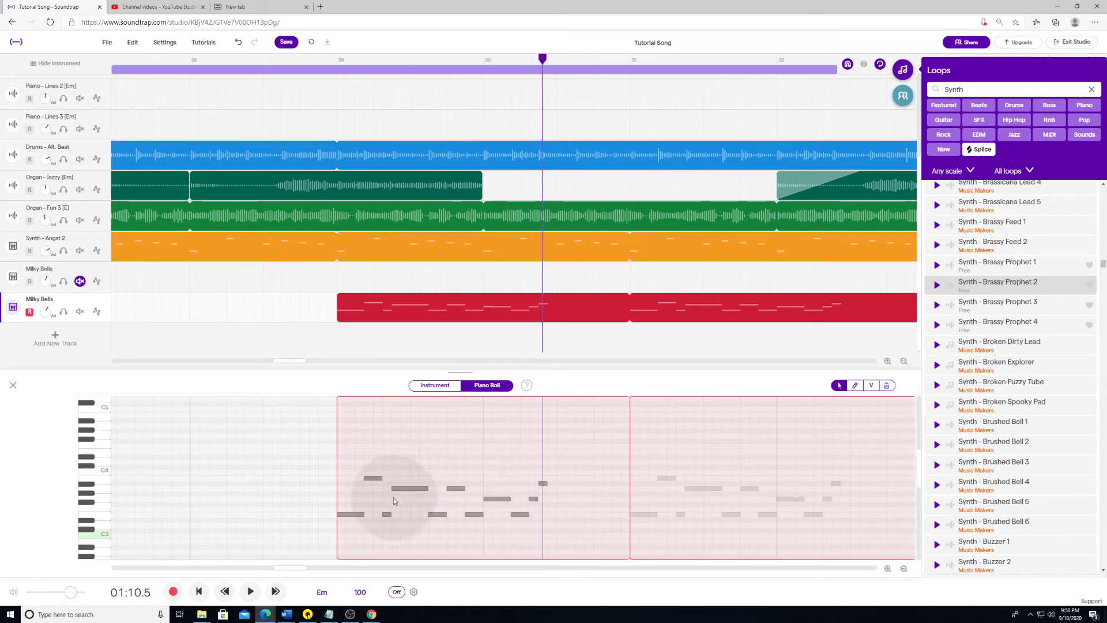
{"action": "left_click", "coordinate": [494, 499]}
{"action": "left_click", "coordinate": [519, 514]}
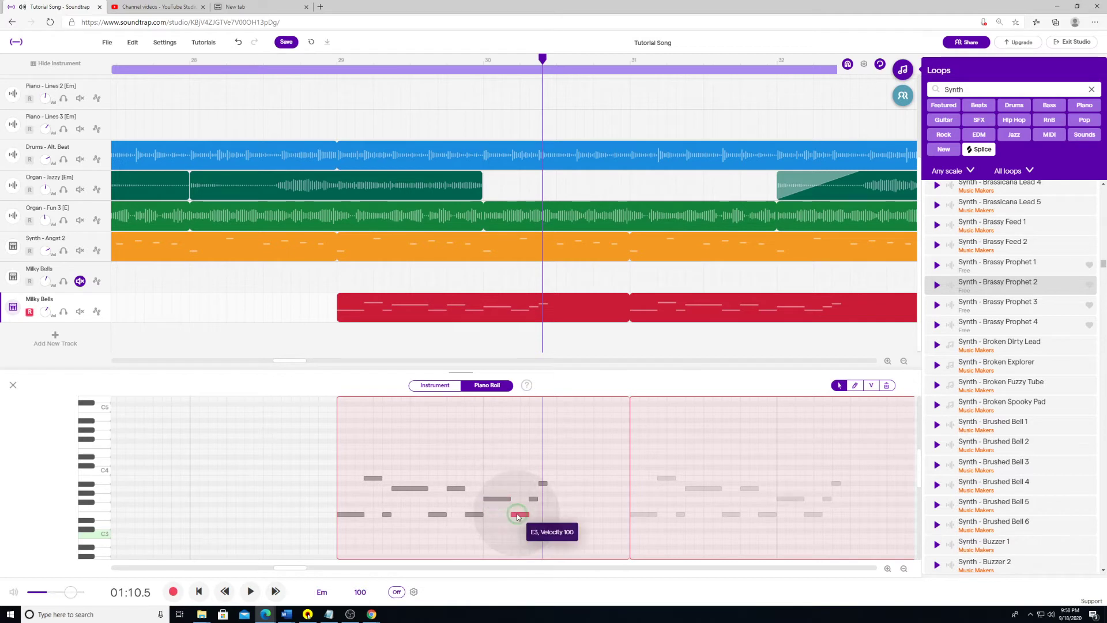
{"action": "left_click", "coordinate": [543, 484]}
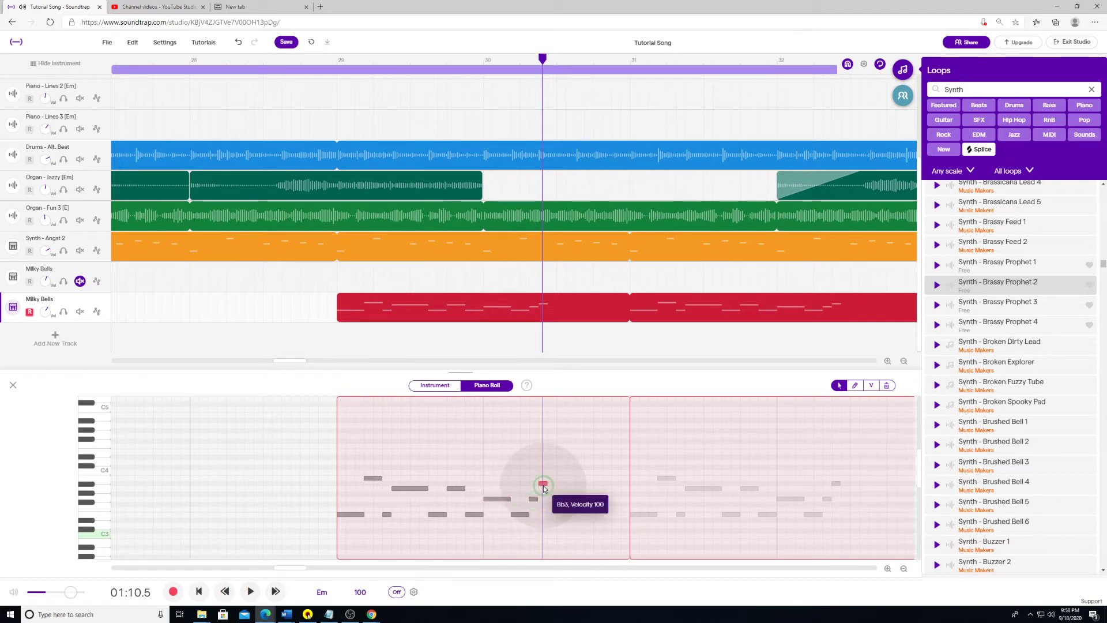
{"action": "left_click_drag", "start_coordinate": [542, 486], "coordinate": [542, 489]}
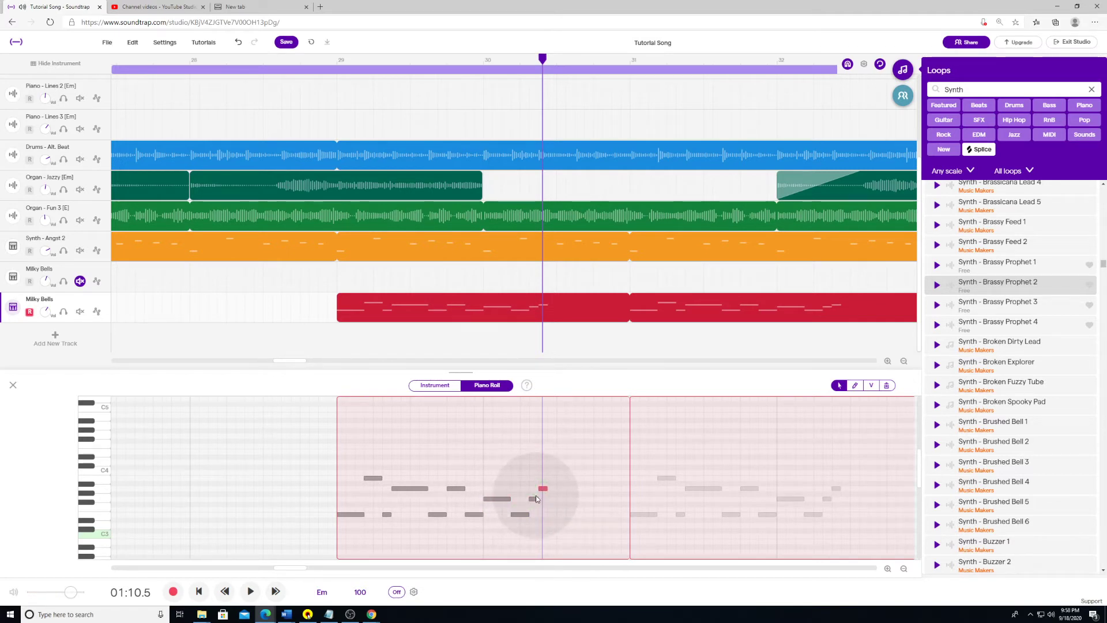
Step: Try a higher pitch for the last note, settle on a lengthened A3 starting right after the short G3, and play it
{"action": "left_click", "coordinate": [532, 499]}
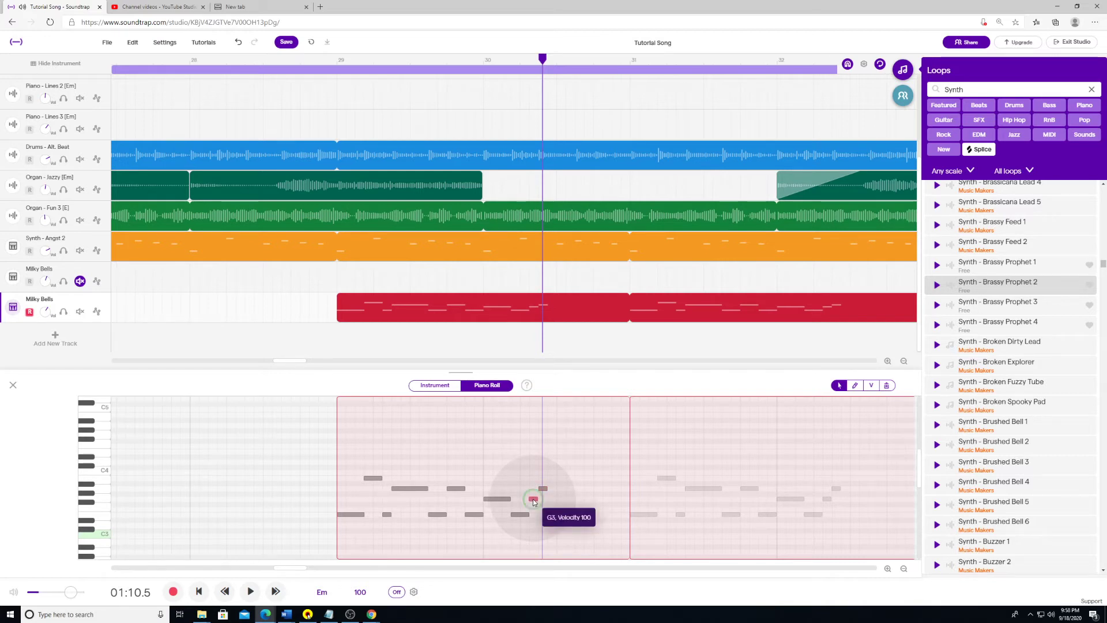
{"action": "left_click", "coordinate": [543, 489]}
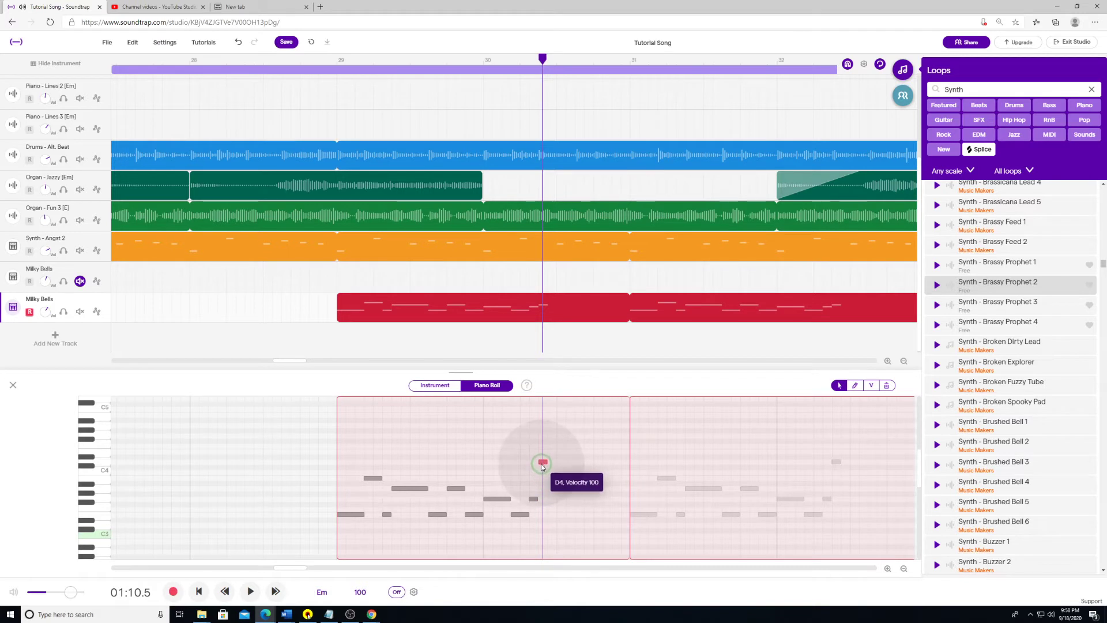
{"action": "left_click_drag", "start_coordinate": [543, 491], "coordinate": [572, 485]}
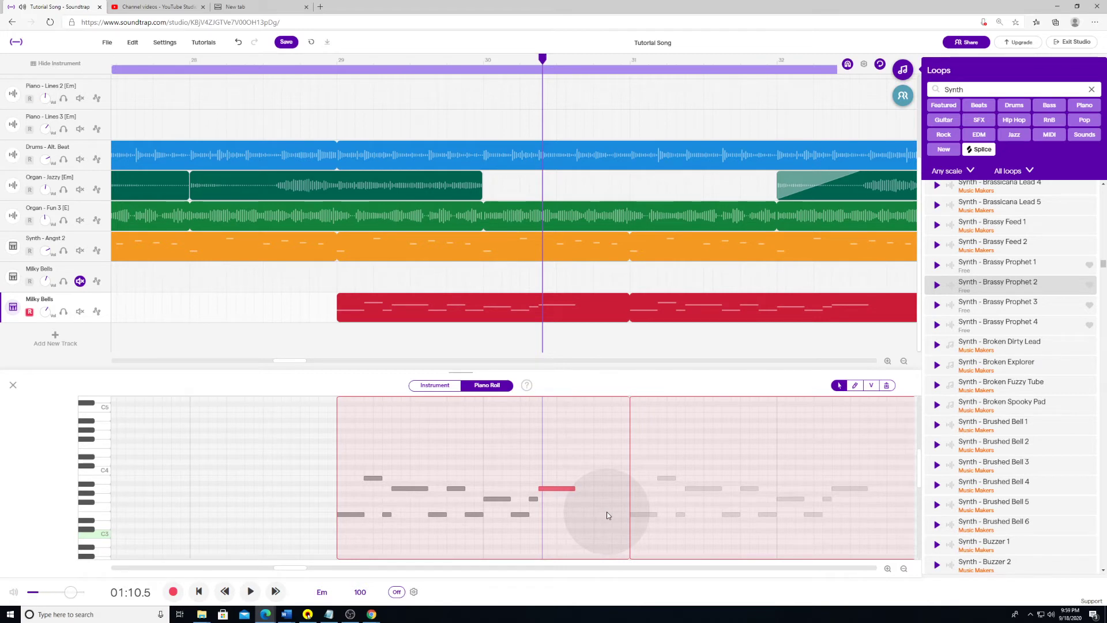
{"action": "key", "text": "space"}
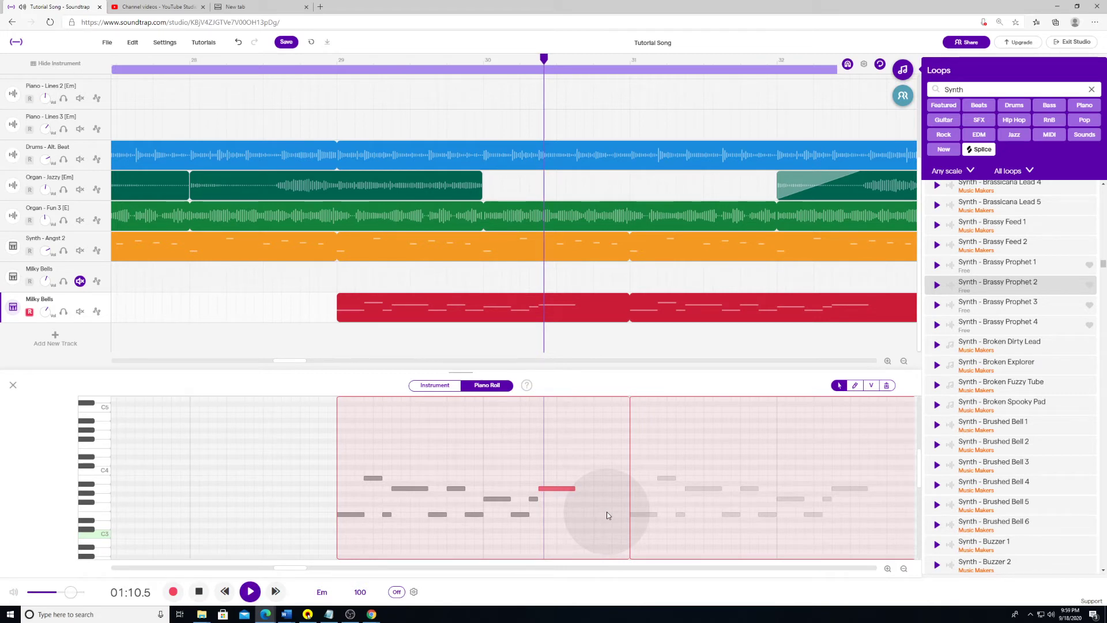
{"action": "key", "text": "space"}
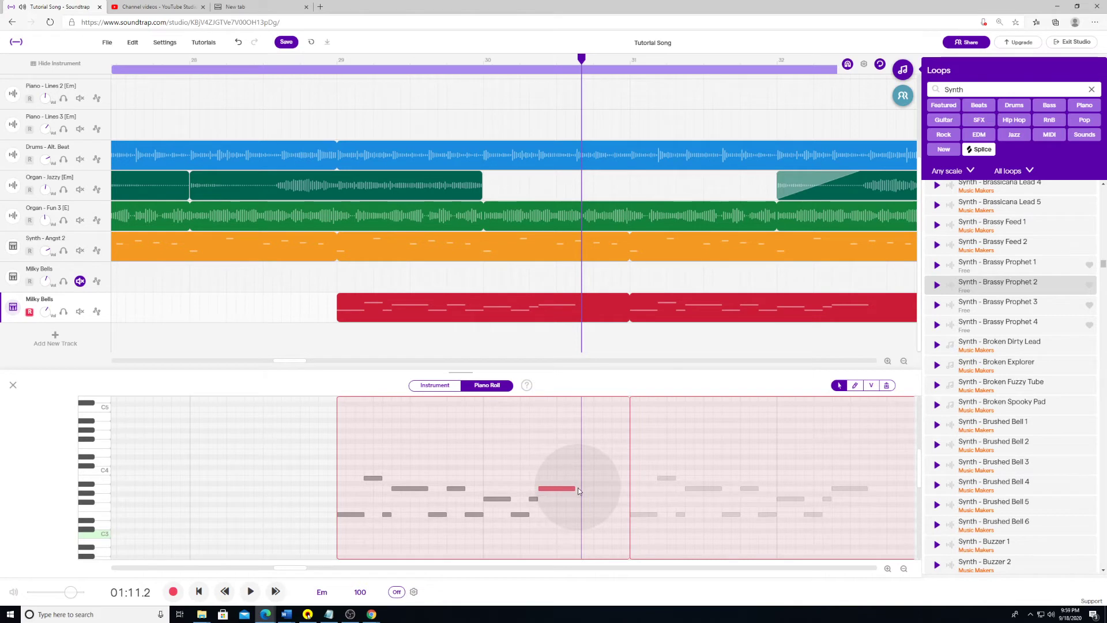
Step: Add a shortened E3 note followed by a shortened A3 note after the second measure's long A3
{"action": "left_click", "coordinate": [579, 515]}
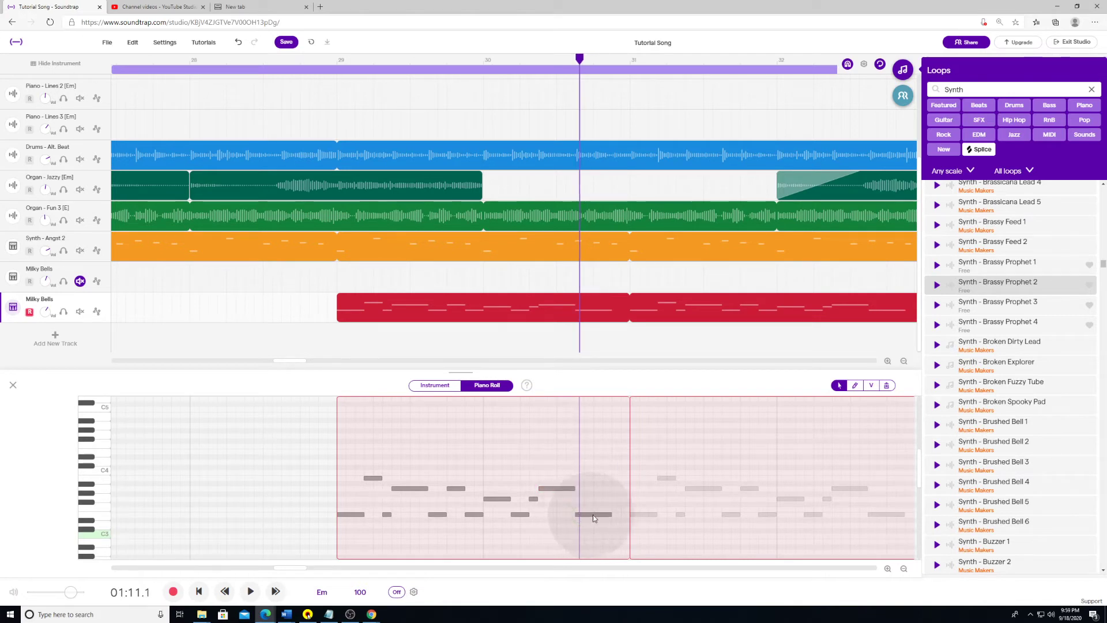
{"action": "double_click", "coordinate": [592, 514]}
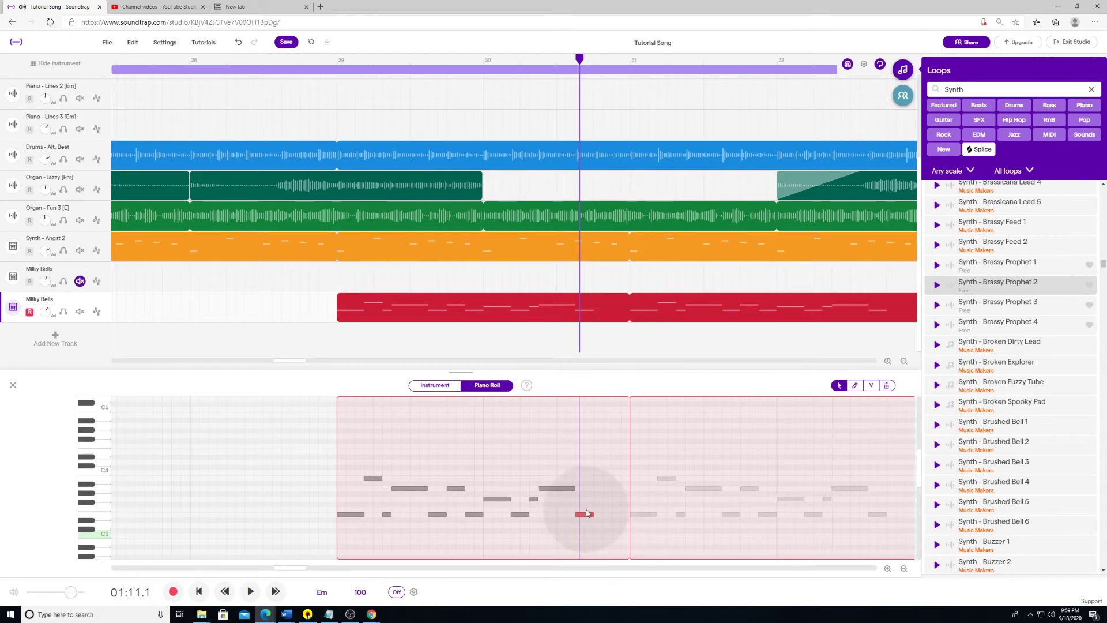
{"action": "double_click", "coordinate": [598, 488]}
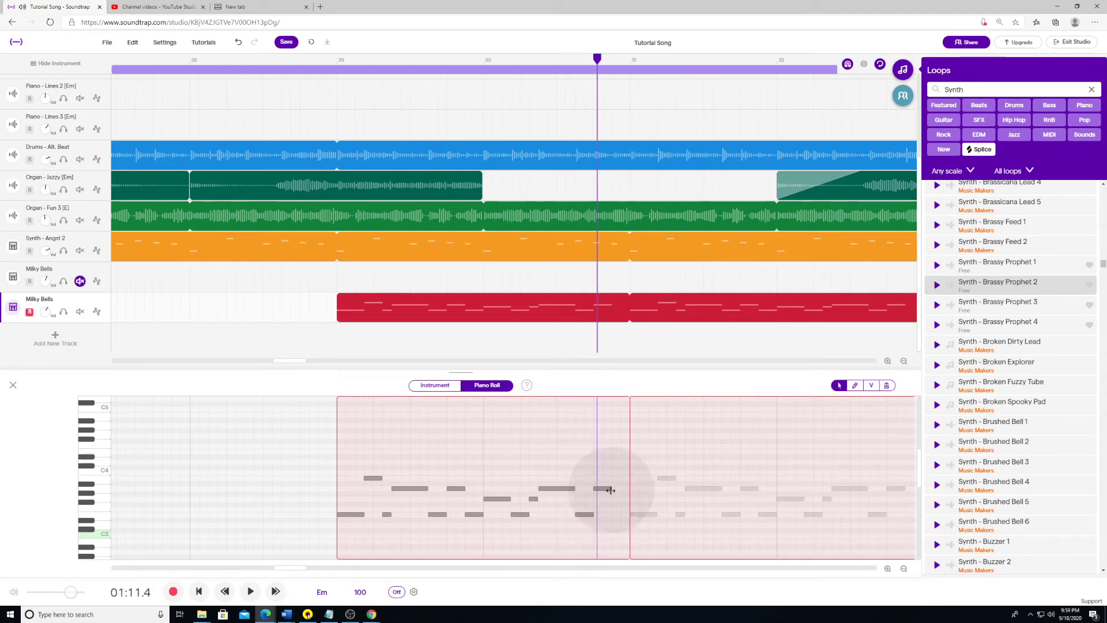
{"action": "left_click_drag", "start_coordinate": [611, 489], "coordinate": [603, 490]}
Step: Finish the phrase with a short G3 note and an E3 note that reaches the loop's end at measure 31
{"action": "double_click", "coordinate": [607, 499]}
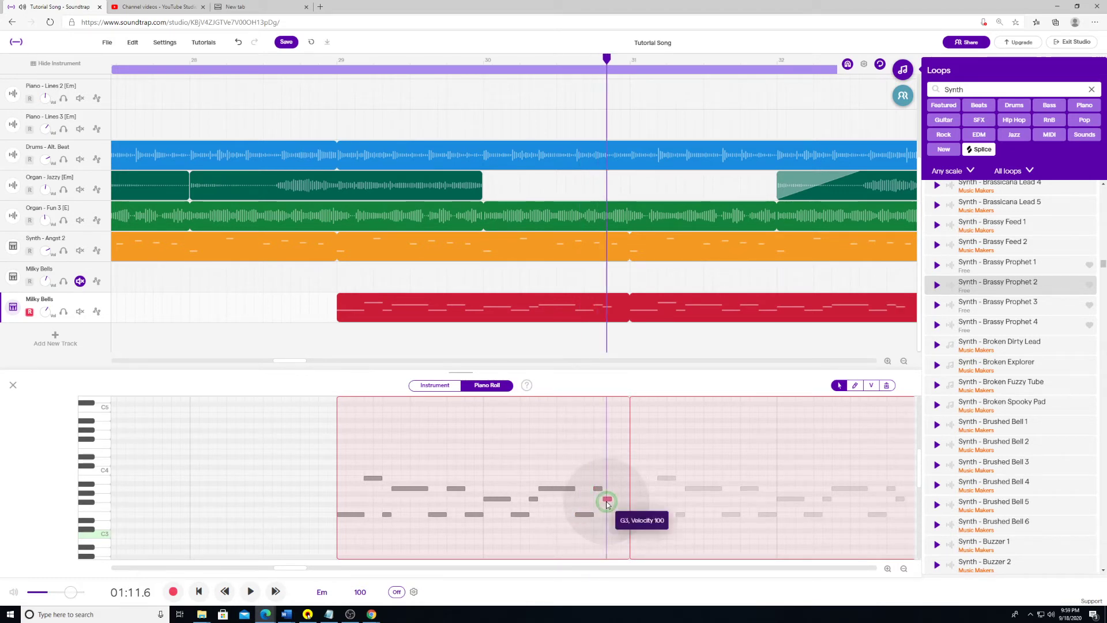
{"action": "double_click", "coordinate": [616, 514]}
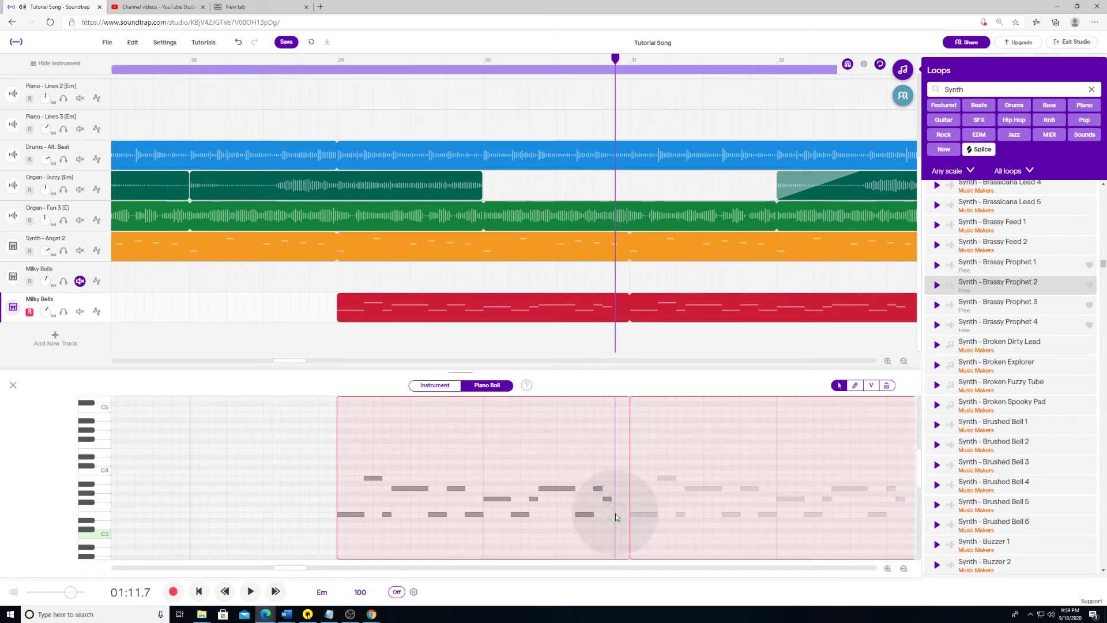
{"action": "left_click_drag", "start_coordinate": [621, 518], "coordinate": [630, 515]}
Step: Play the completed two-measure melody from just before measure 29
{"action": "left_click", "coordinate": [324, 64]}
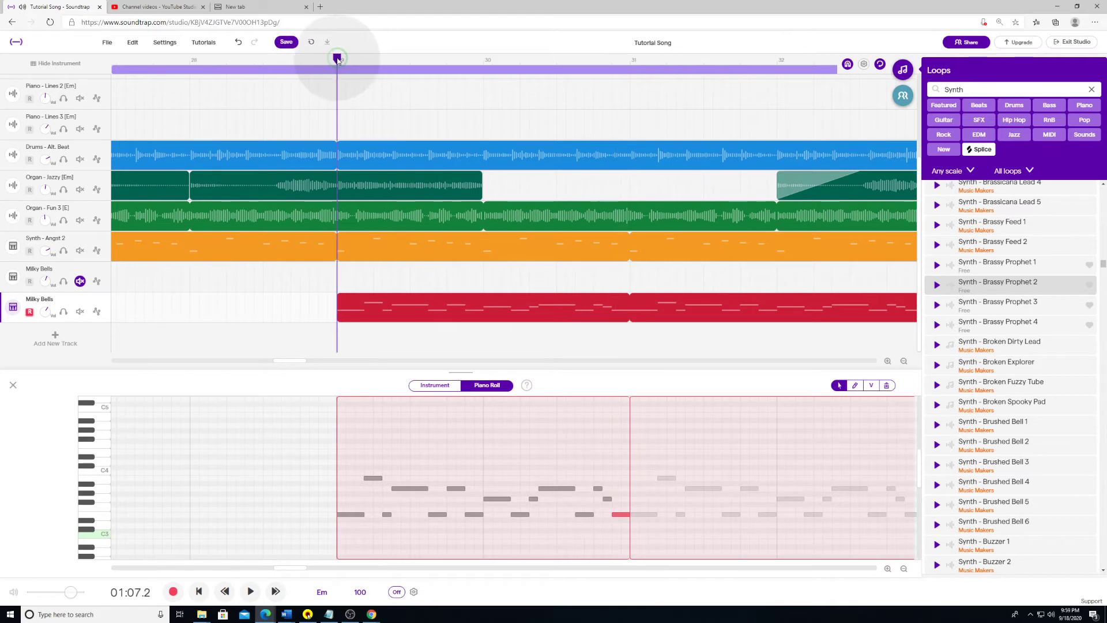
{"action": "key", "text": "space"}
{"action": "left_click", "coordinate": [323, 60]}
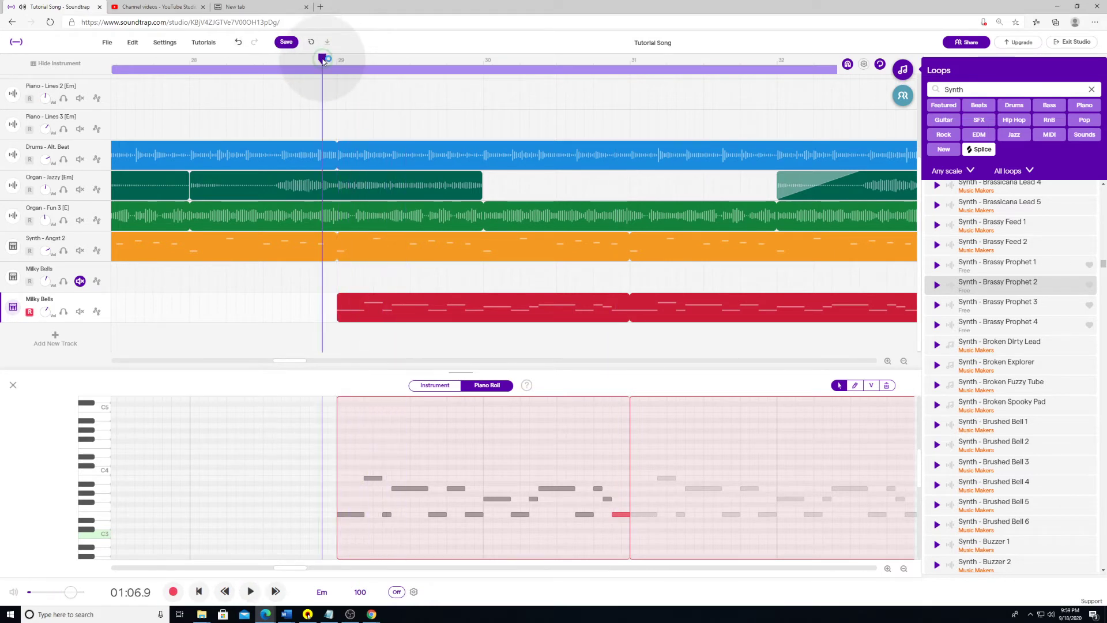
{"action": "key", "text": "space"}
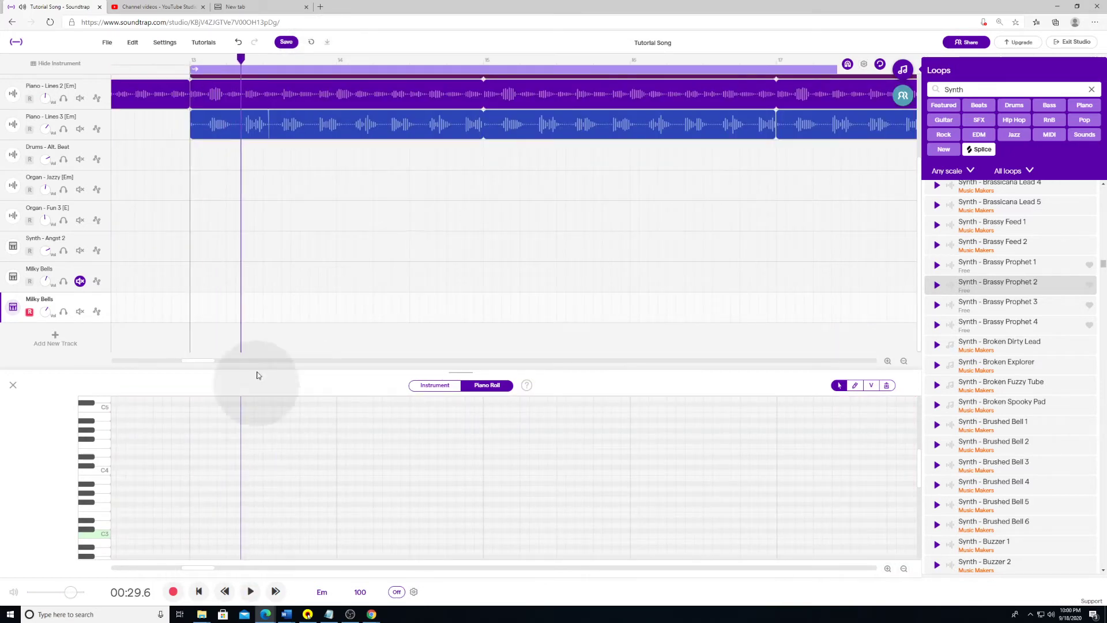
Step: Trim the looped Milky Bells region to end at measure 37 with the other tracks, and play it from measure 29
{"action": "left_click_drag", "start_coordinate": [199, 567], "coordinate": [345, 565]}
{"action": "left_click_drag", "start_coordinate": [433, 304], "coordinate": [286, 298]}
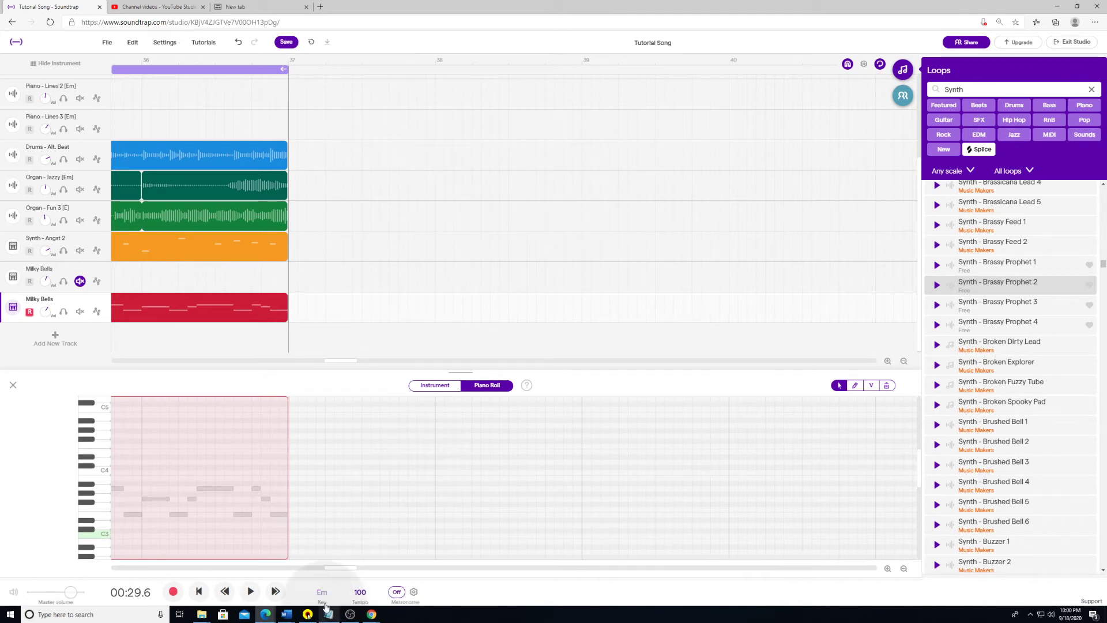
{"action": "left_click_drag", "start_coordinate": [353, 568], "coordinate": [297, 569]}
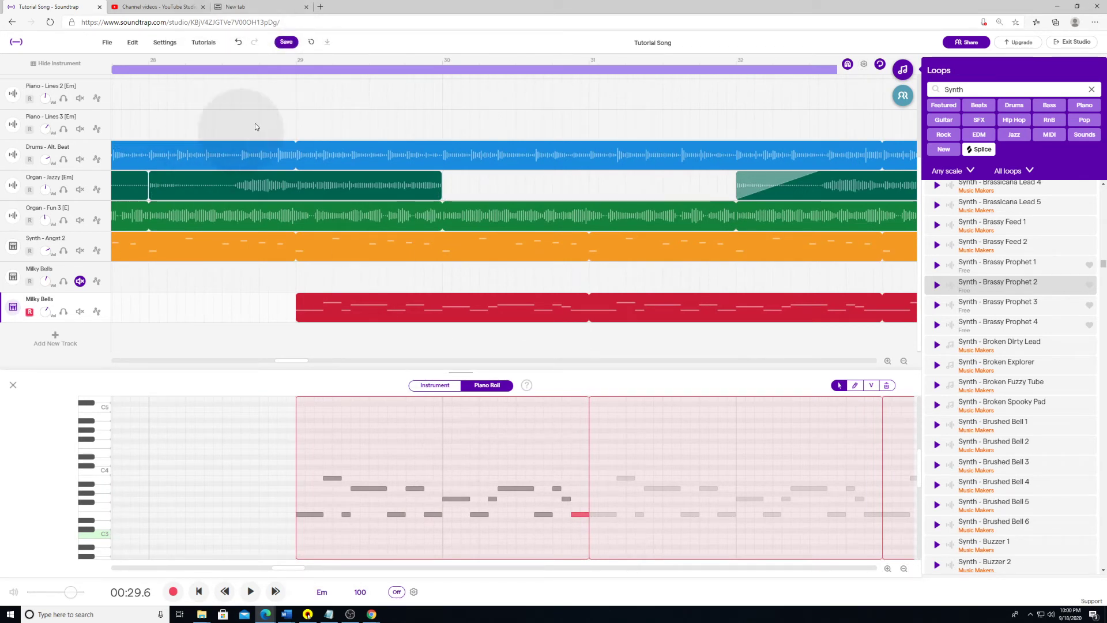
{"action": "left_click", "coordinate": [299, 62]}
{"action": "key", "text": "space"}
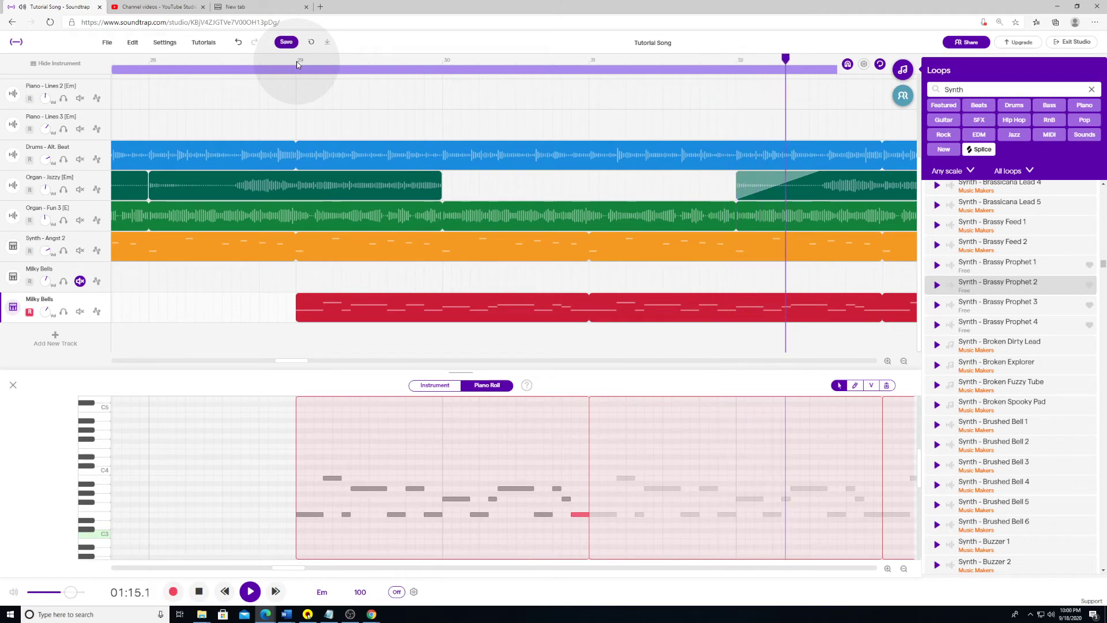
{"action": "key", "text": "space"}
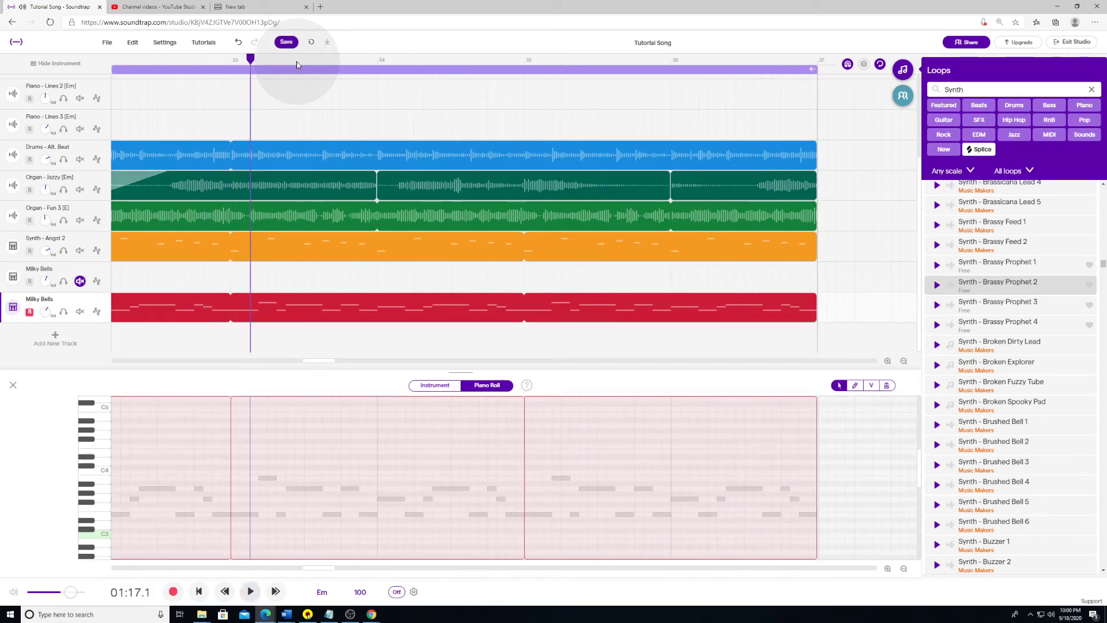
Step: Examine the join between the closing E3 note and the repeat's first E3 at measure 31, and the section's end
{"action": "mouse_move", "coordinate": [321, 568]}
{"action": "left_mouse_down"}
{"action": "mouse_move", "coordinate": [297, 565]}
{"action": "mouse_move", "coordinate": [309, 570]}
{"action": "left_mouse_up"}
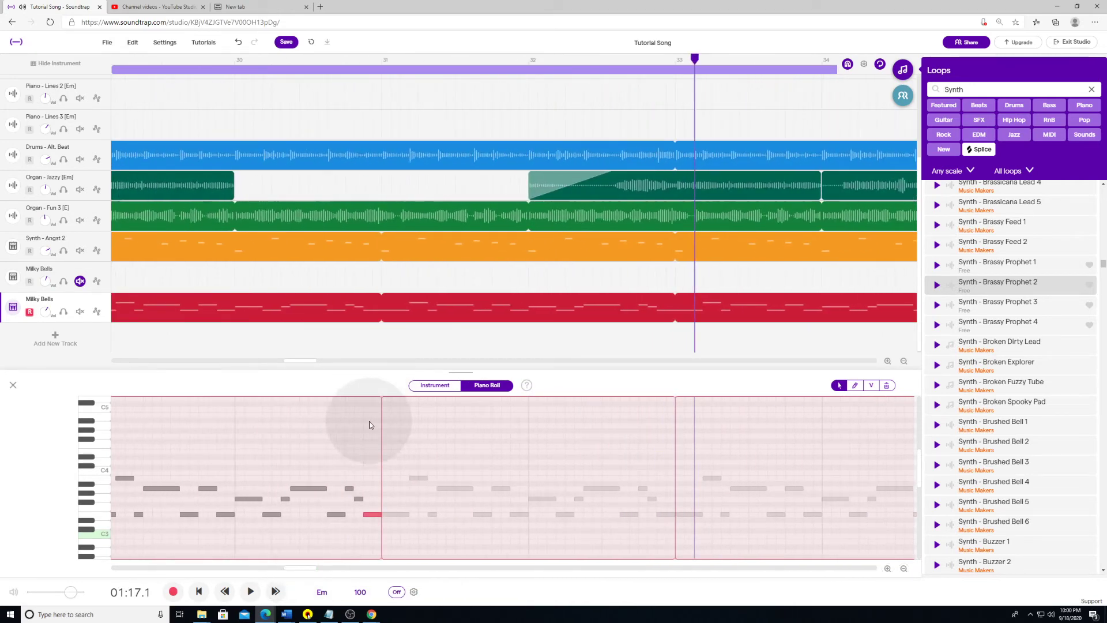
{"action": "left_click", "coordinate": [393, 513]}
{"action": "mouse_move", "coordinate": [392, 513]}
{"action": "left_mouse_down"}
{"action": "mouse_move", "coordinate": [417, 510]}
{"action": "mouse_move", "coordinate": [426, 494]}
{"action": "mouse_move", "coordinate": [399, 510]}
{"action": "mouse_move", "coordinate": [410, 462]}
{"action": "mouse_move", "coordinate": [423, 476]}
{"action": "mouse_move", "coordinate": [383, 516]}
{"action": "left_mouse_up"}
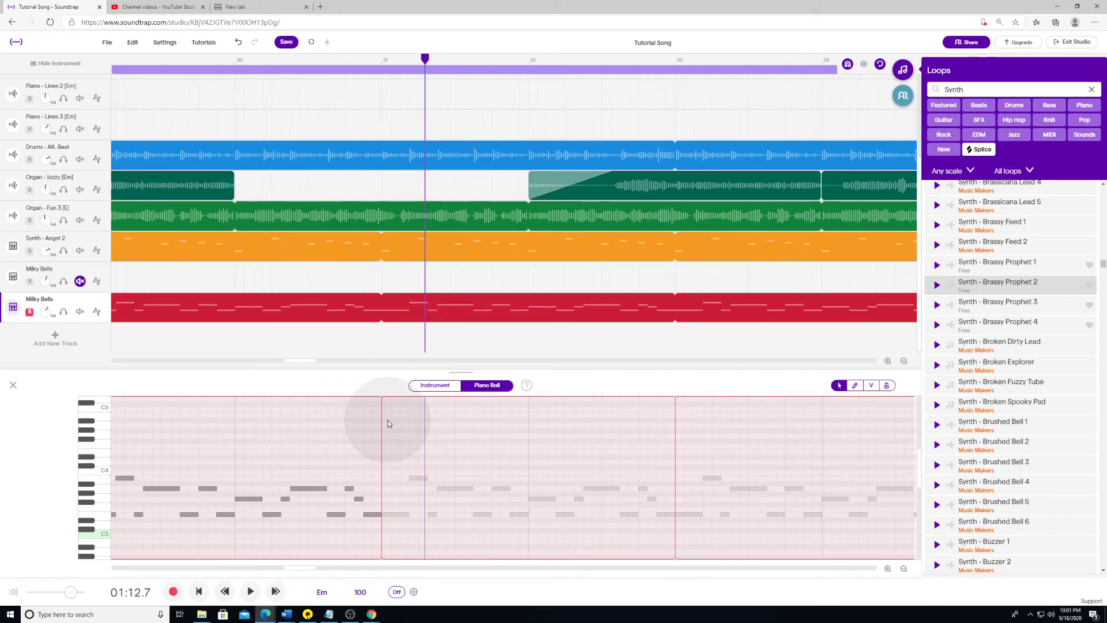
{"action": "mouse_move", "coordinate": [291, 362]}
{"action": "left_mouse_down"}
{"action": "mouse_move", "coordinate": [301, 365]}
{"action": "mouse_move", "coordinate": [282, 363]}
{"action": "mouse_move", "coordinate": [308, 355]}
{"action": "left_mouse_up"}
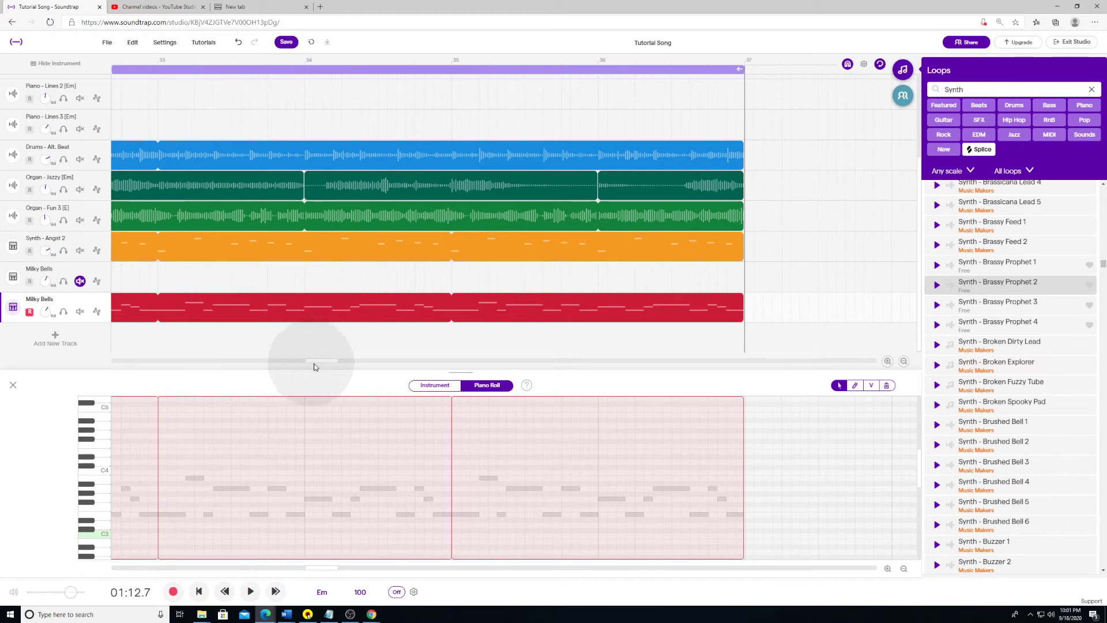
Step: Shorten the looped Milky Bells region to a single two-measure pass ending at measure 31
{"action": "left_click", "coordinate": [316, 364]}
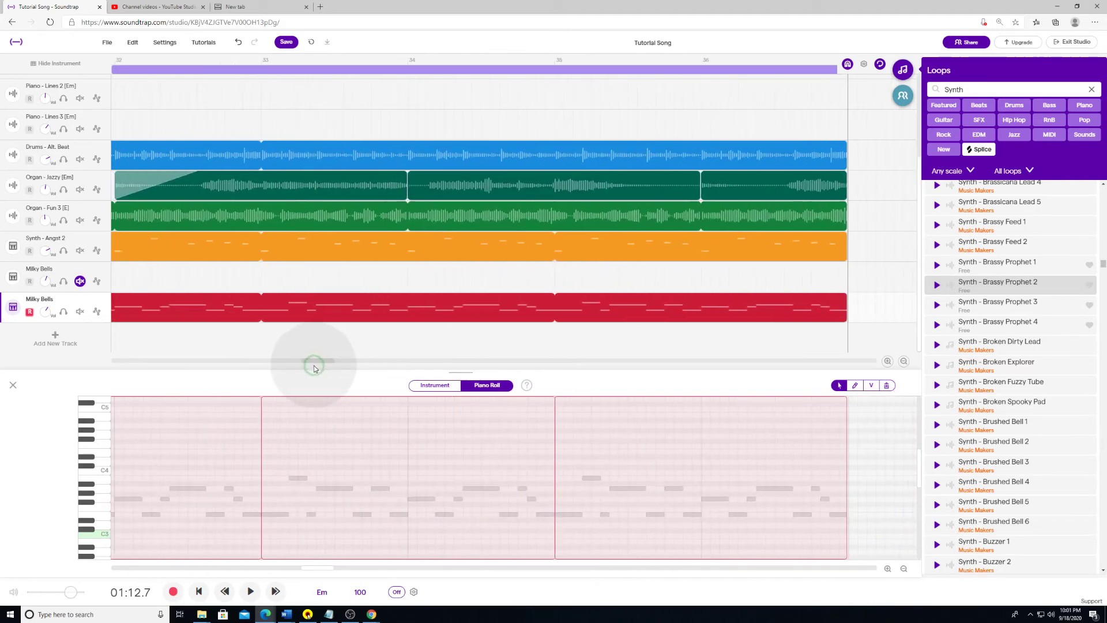
{"action": "left_click_drag", "start_coordinate": [845, 299], "coordinate": [708, 301]}
{"action": "left_click_drag", "start_coordinate": [633, 296], "coordinate": [439, 323]}
{"action": "left_click_drag", "start_coordinate": [536, 324], "coordinate": [822, 300]}
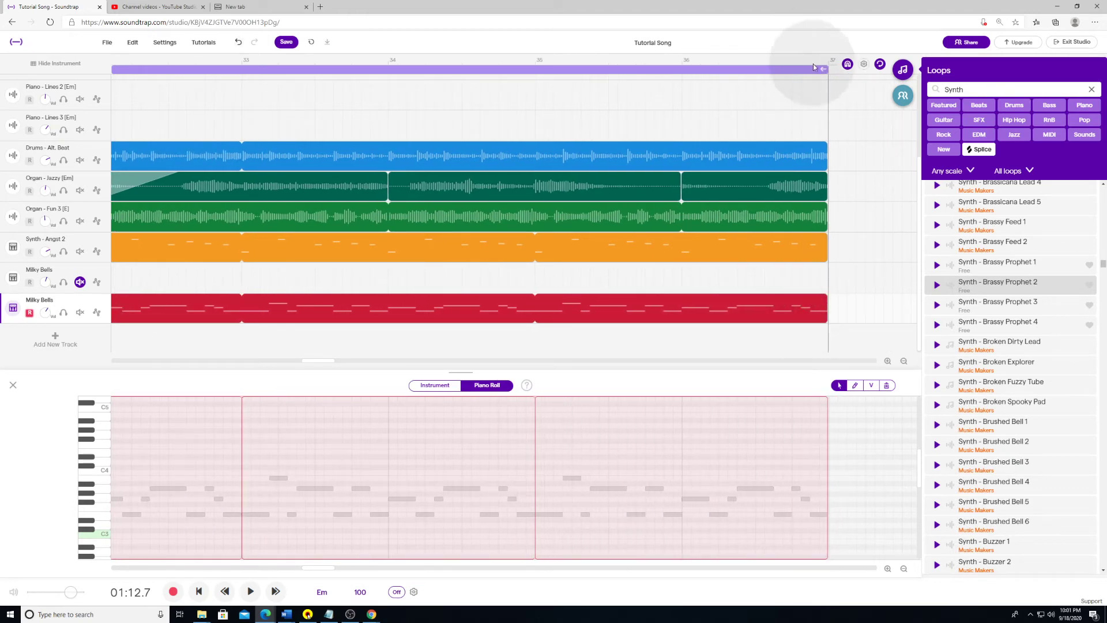
{"action": "left_click", "coordinate": [862, 65]}
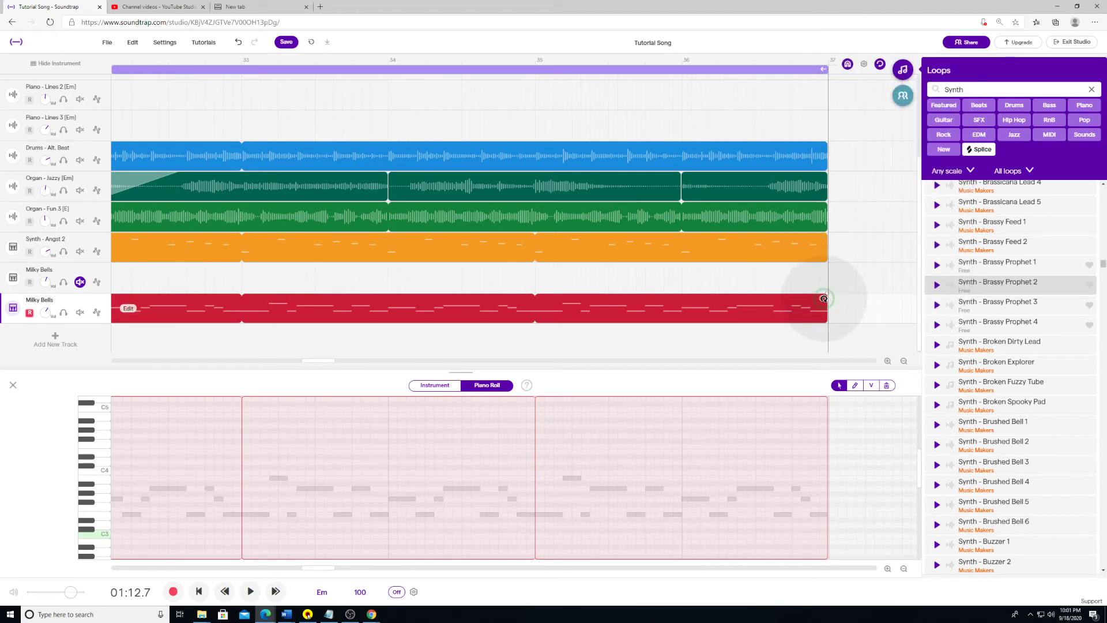
{"action": "left_click_drag", "start_coordinate": [823, 299], "coordinate": [312, 314]}
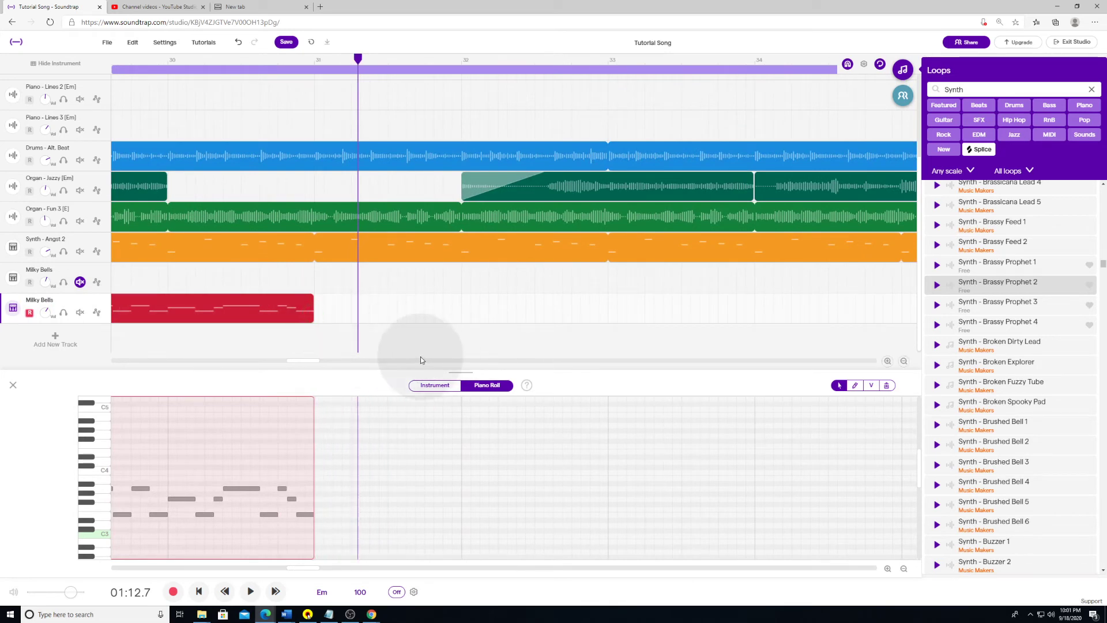
{"action": "left_click_drag", "start_coordinate": [304, 360], "coordinate": [290, 359]}
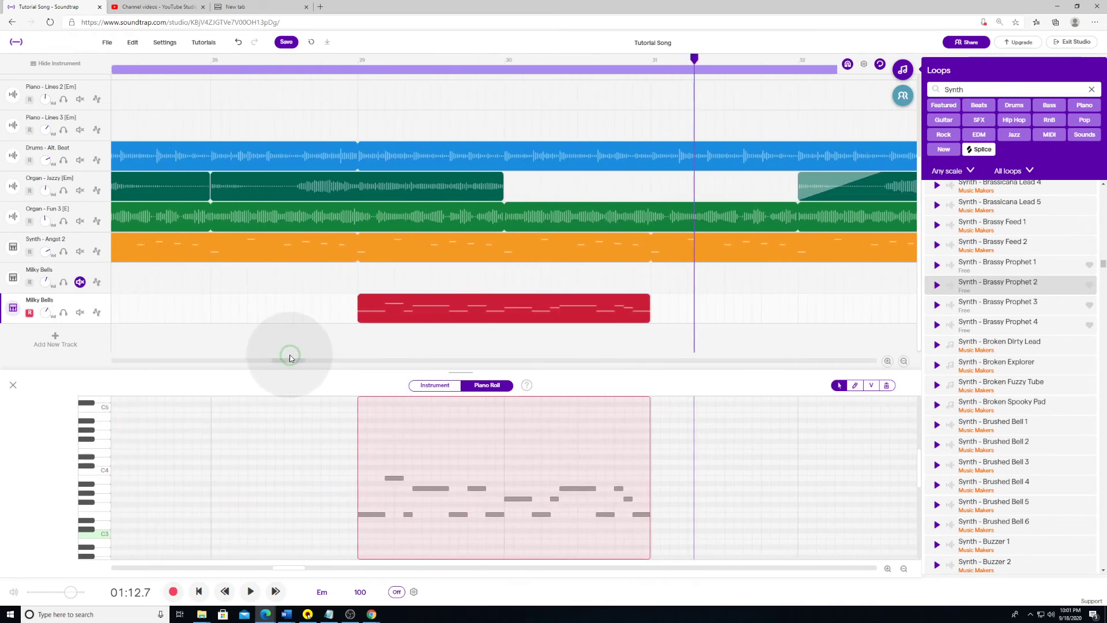
Step: Copy the two-measure Milky Bells region and place the copy directly after it, spanning measures 31 to 33
{"action": "mouse_move", "coordinate": [528, 305]}
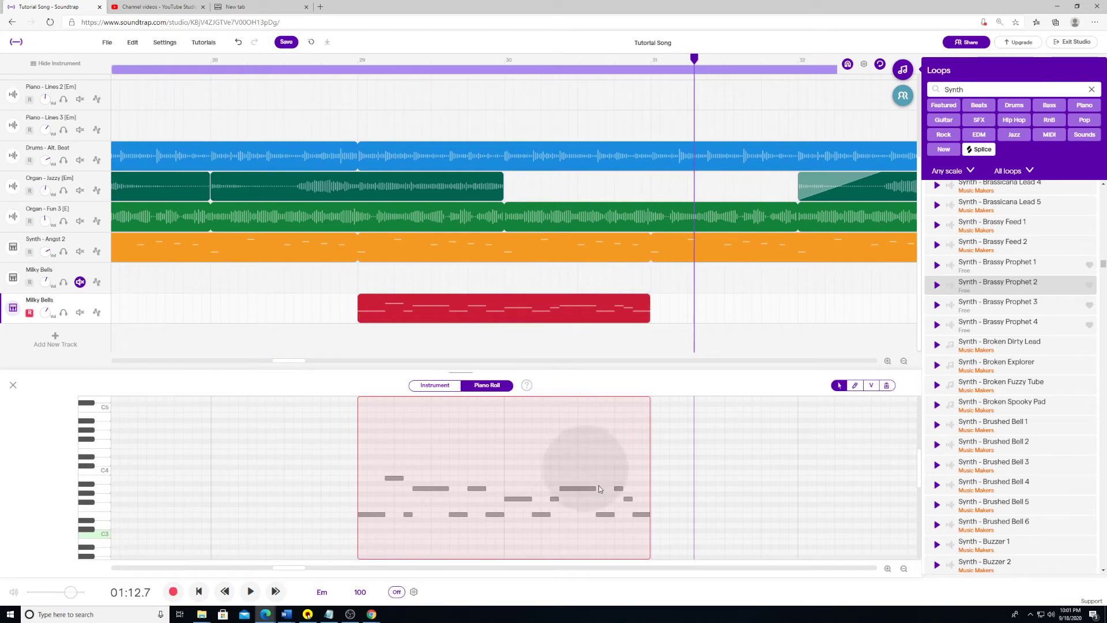
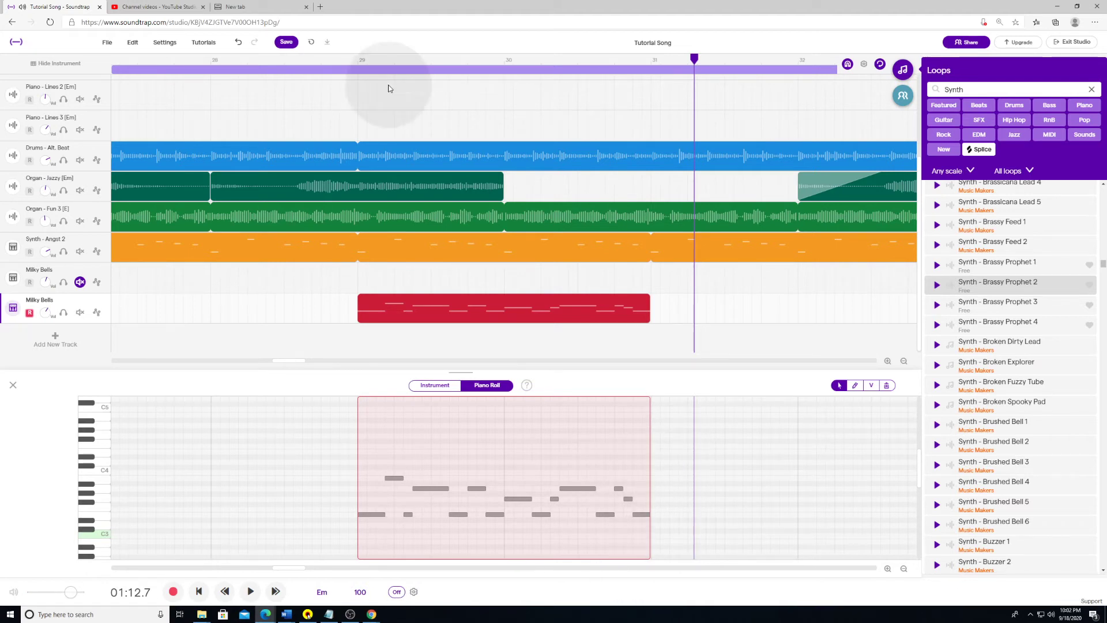
{"action": "mouse_move", "coordinate": [401, 305]}
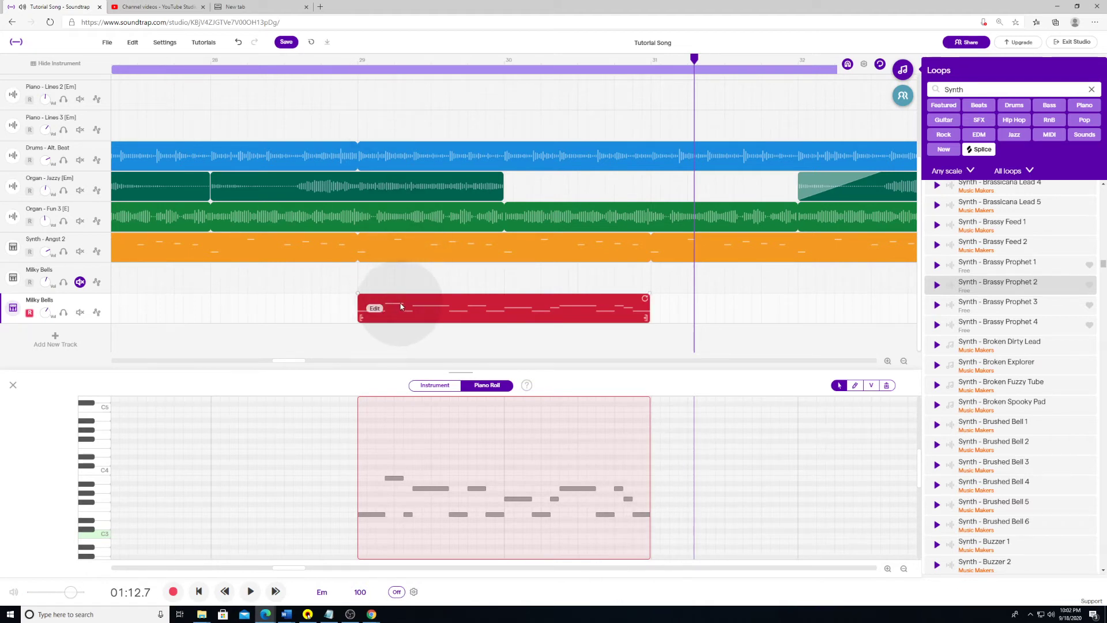
{"action": "right_click", "coordinate": [425, 298]}
{"action": "left_click", "coordinate": [461, 428]}
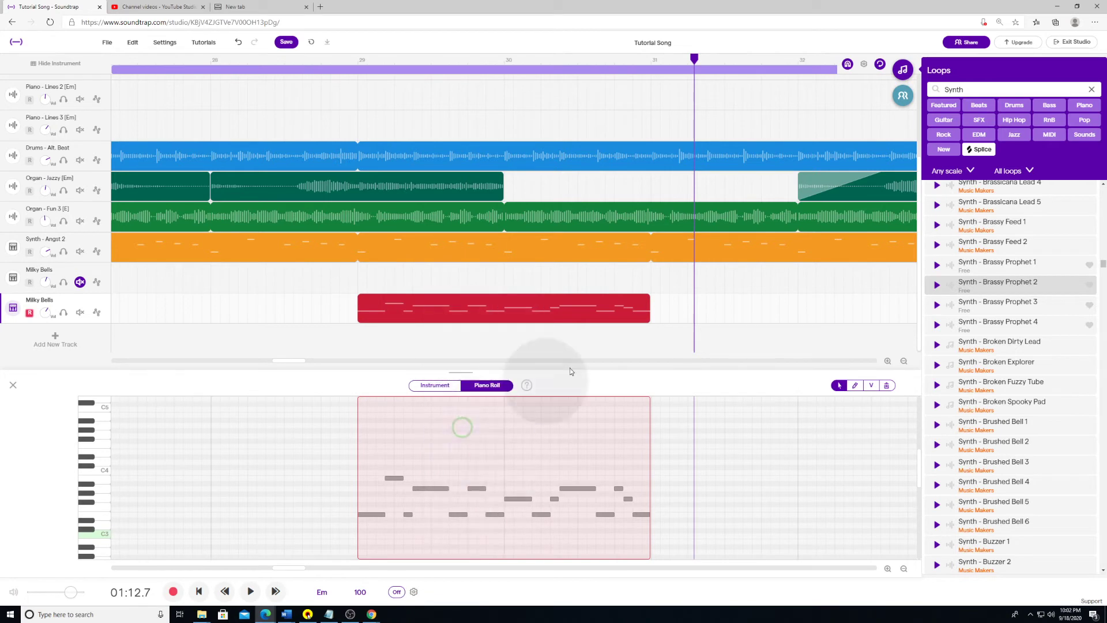
{"action": "right_click", "coordinate": [675, 317]}
{"action": "key", "text": "ctrl+v"}
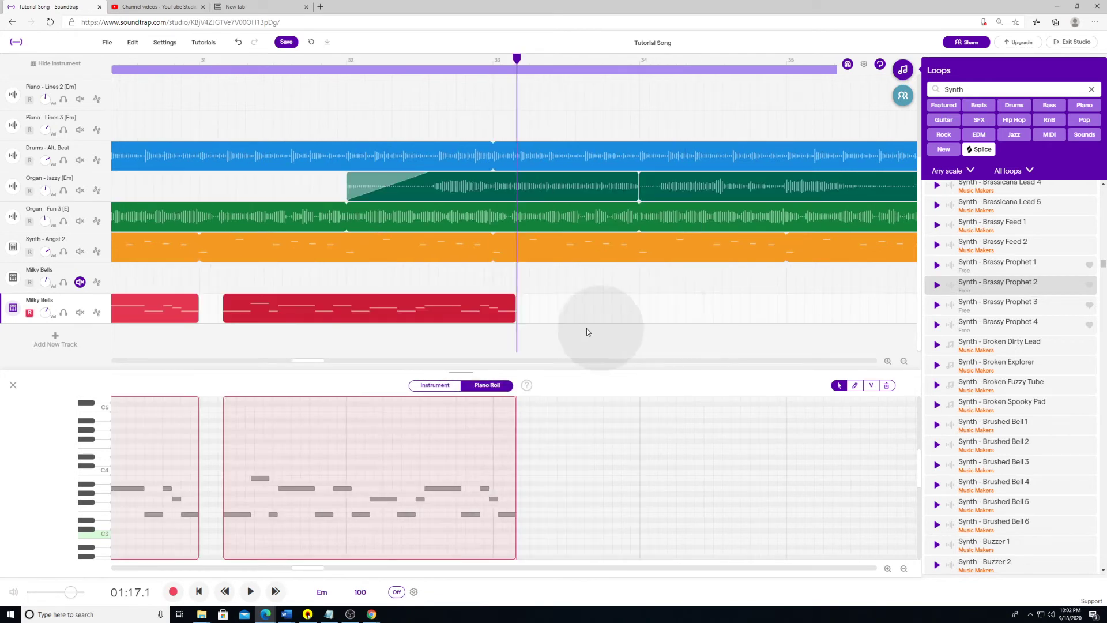
{"action": "left_click_drag", "start_coordinate": [327, 311], "coordinate": [311, 310]}
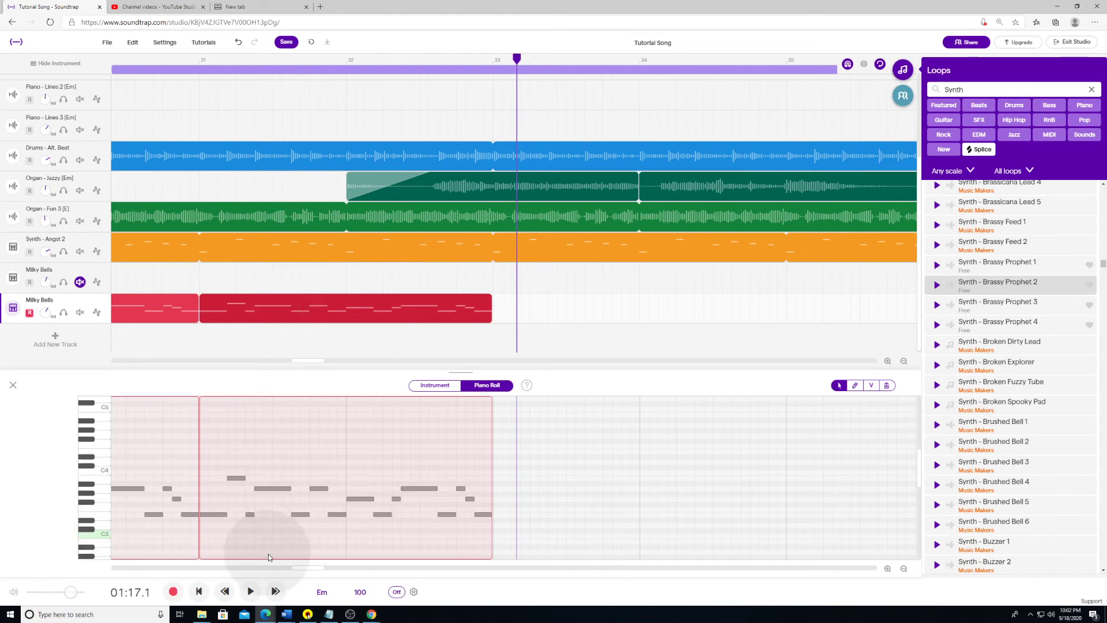
Step: Vary the copy's ending before measure 33 with a short E3 and a closing B3 note, and play it
{"action": "left_click_drag", "start_coordinate": [315, 573], "coordinate": [305, 570]}
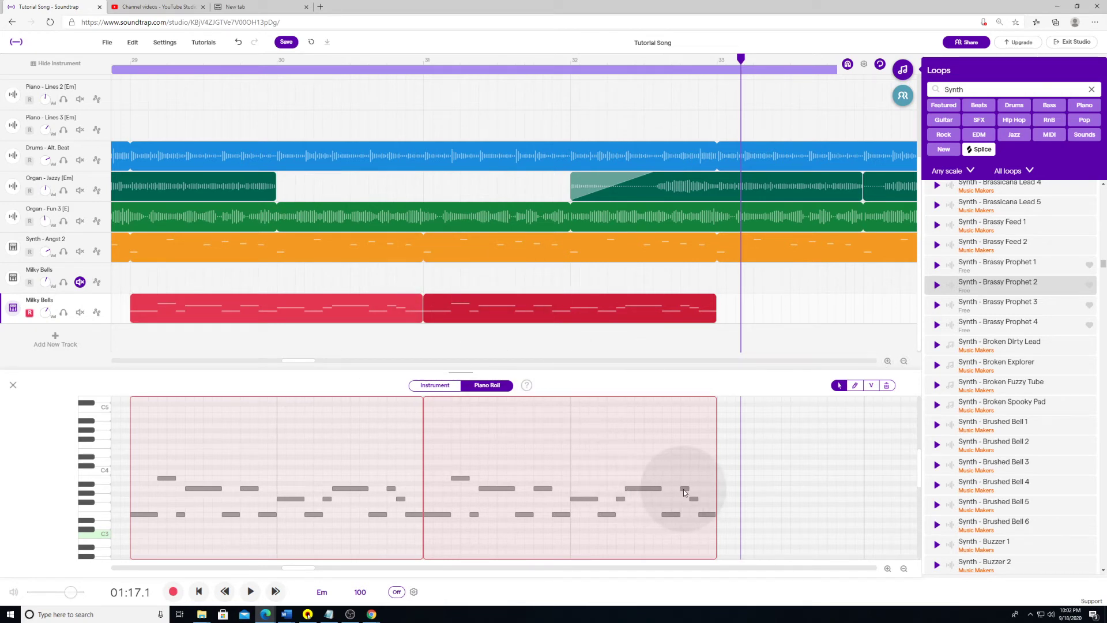
{"action": "left_click_drag", "start_coordinate": [684, 491], "coordinate": [685, 500]}
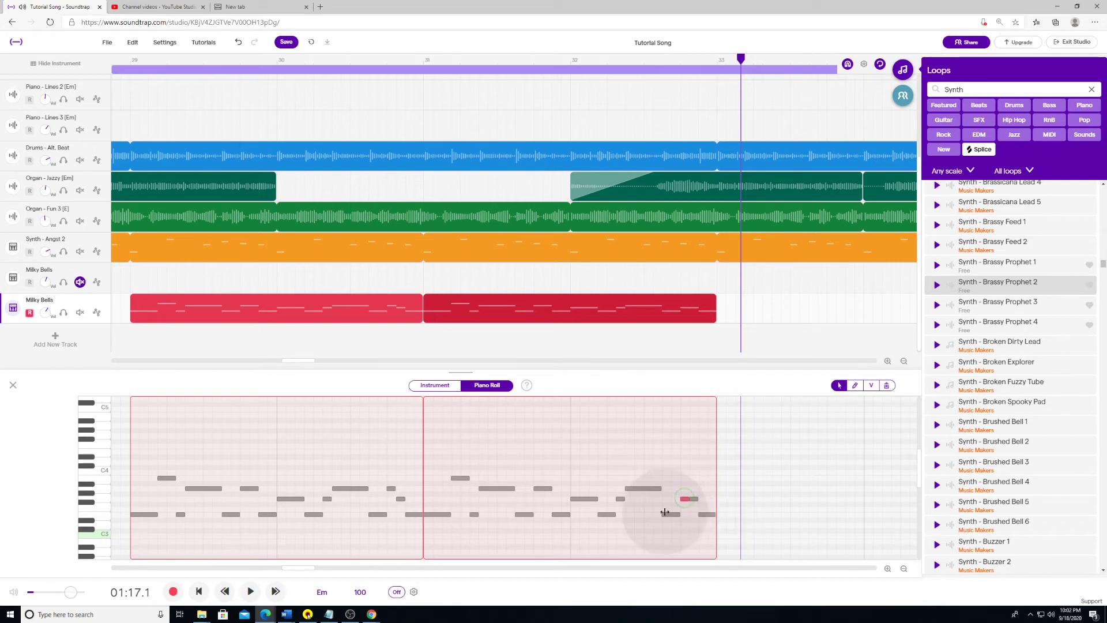
{"action": "left_click_drag", "start_coordinate": [684, 500], "coordinate": [710, 482]}
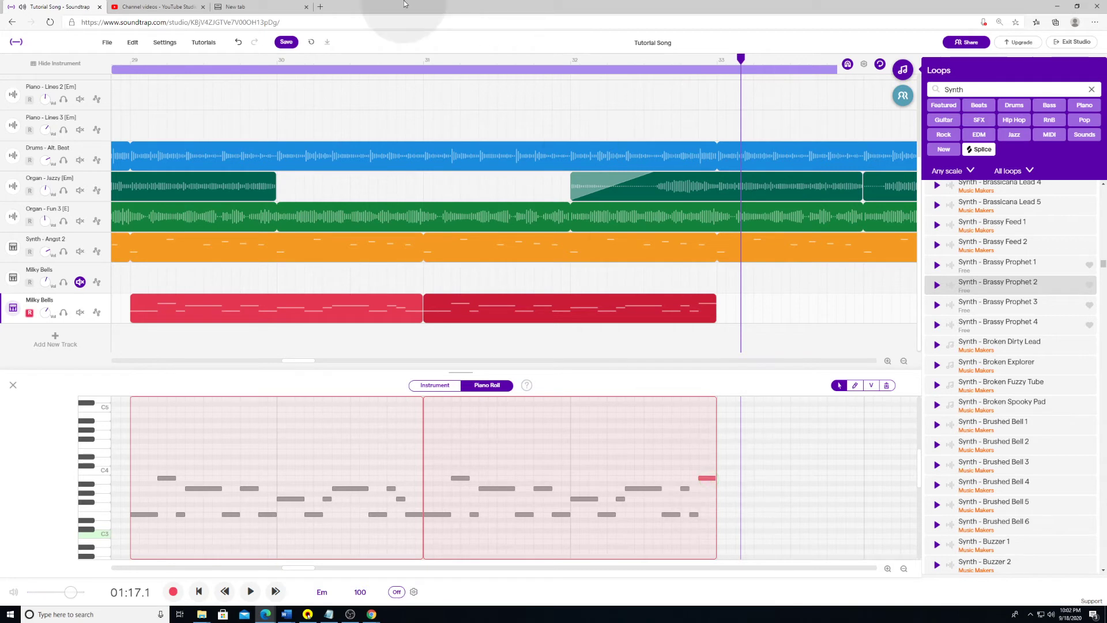
{"action": "left_click", "coordinate": [548, 60]}
{"action": "key", "text": "space"}
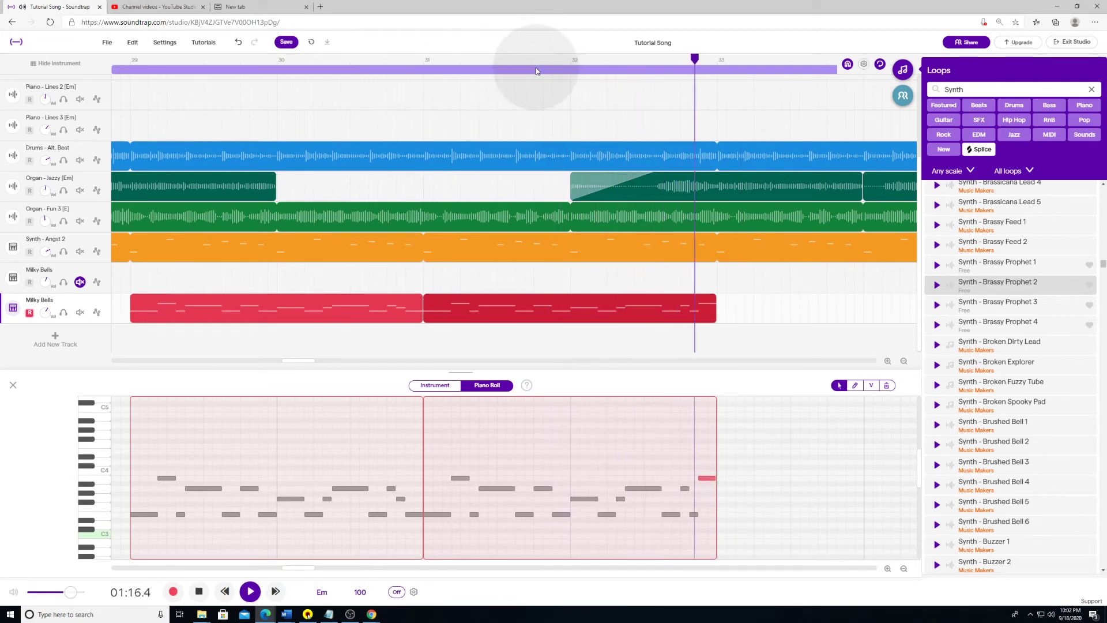
{"action": "key", "text": "space"}
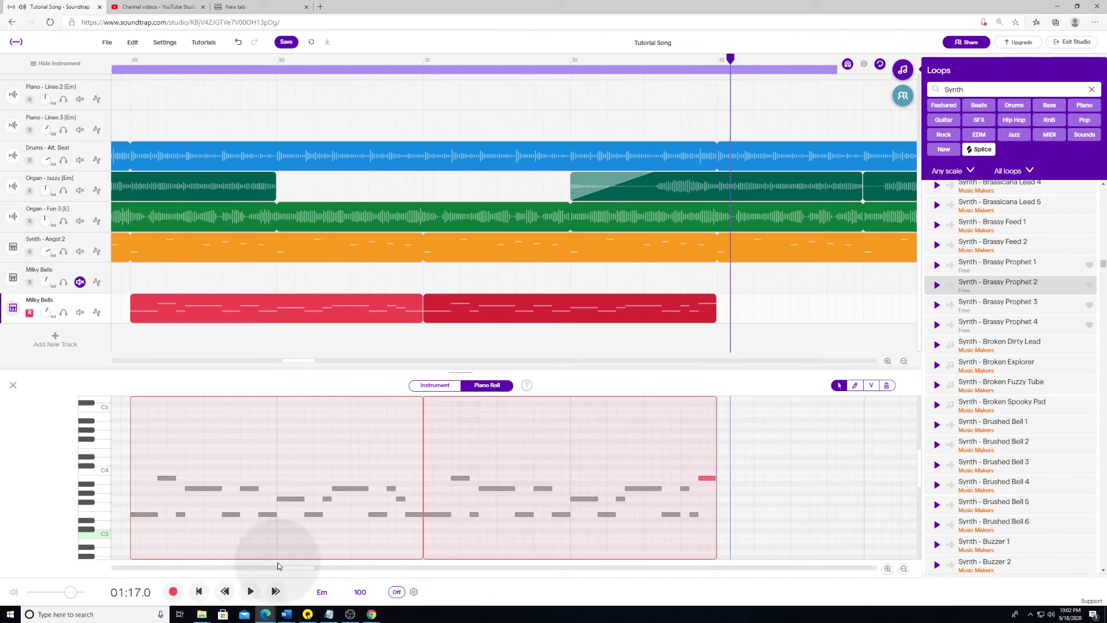
Step: Copy the original Milky Bells region at measure 29 and paste it at measure 33
{"action": "left_click_drag", "start_coordinate": [285, 568], "coordinate": [292, 565]}
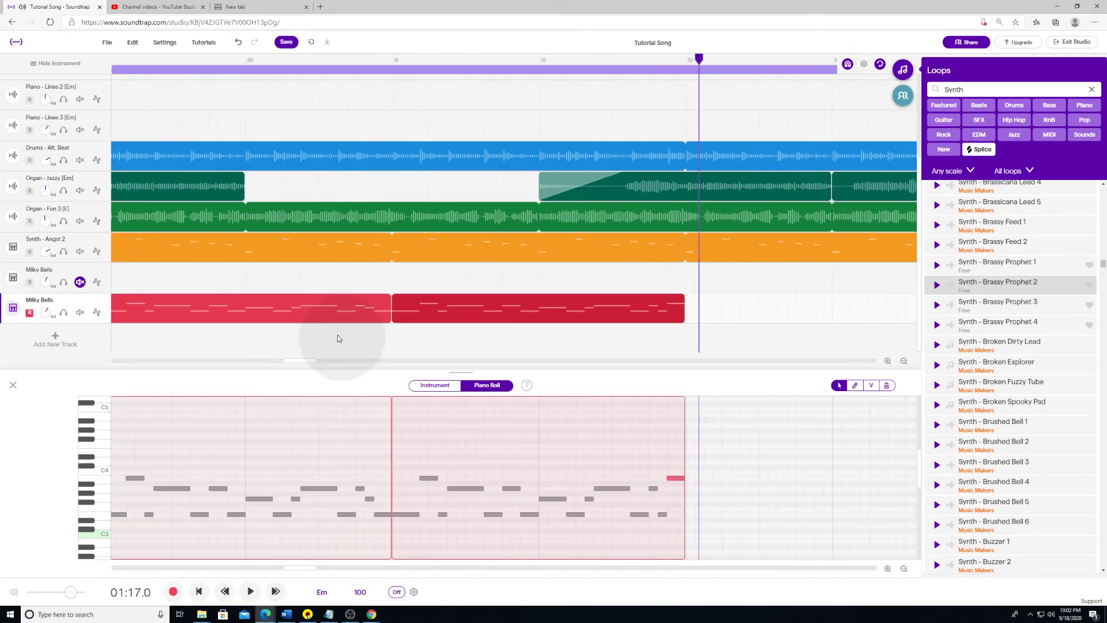
{"action": "left_click", "coordinate": [339, 308]}
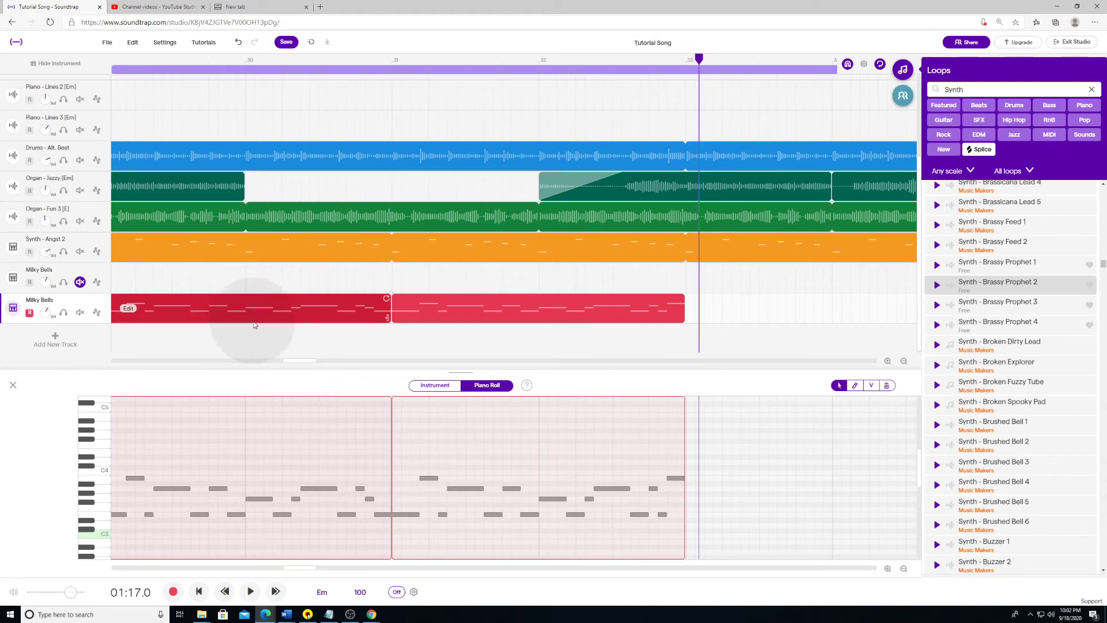
{"action": "left_click_drag", "start_coordinate": [299, 571], "coordinate": [288, 569]}
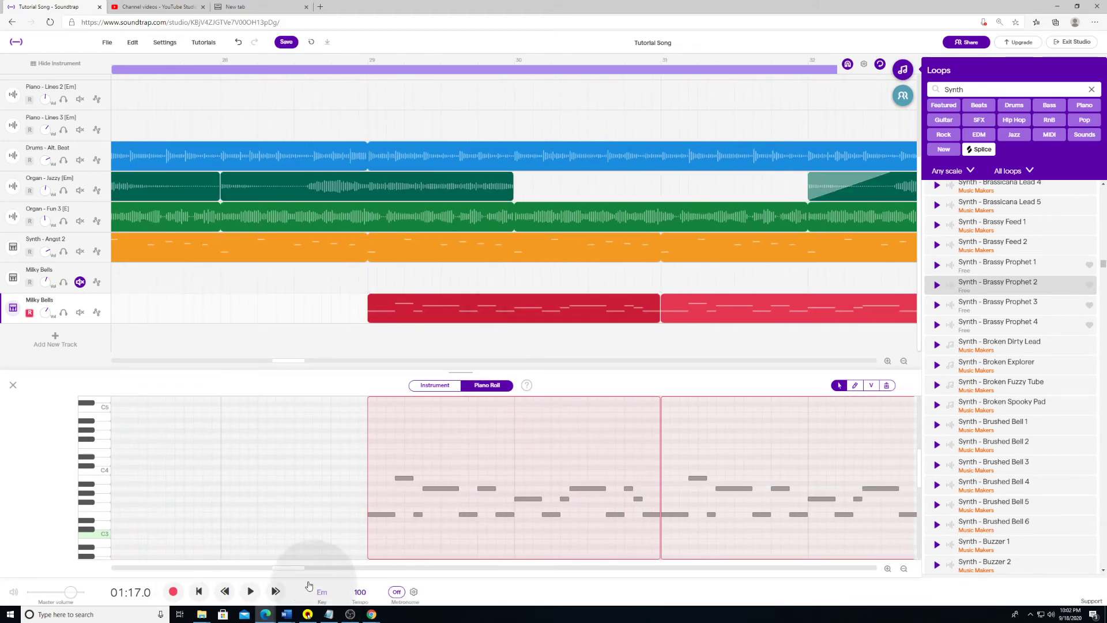
{"action": "left_click_drag", "start_coordinate": [288, 570], "coordinate": [317, 569]}
{"action": "left_click", "coordinate": [288, 324]}
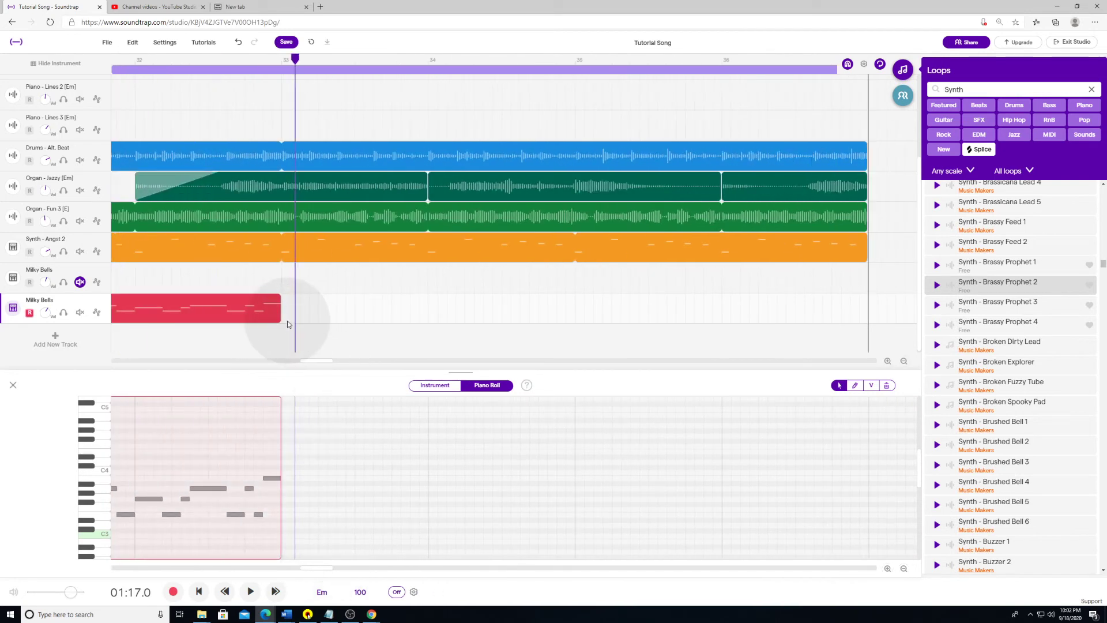
{"action": "key", "text": "ctrl+v"}
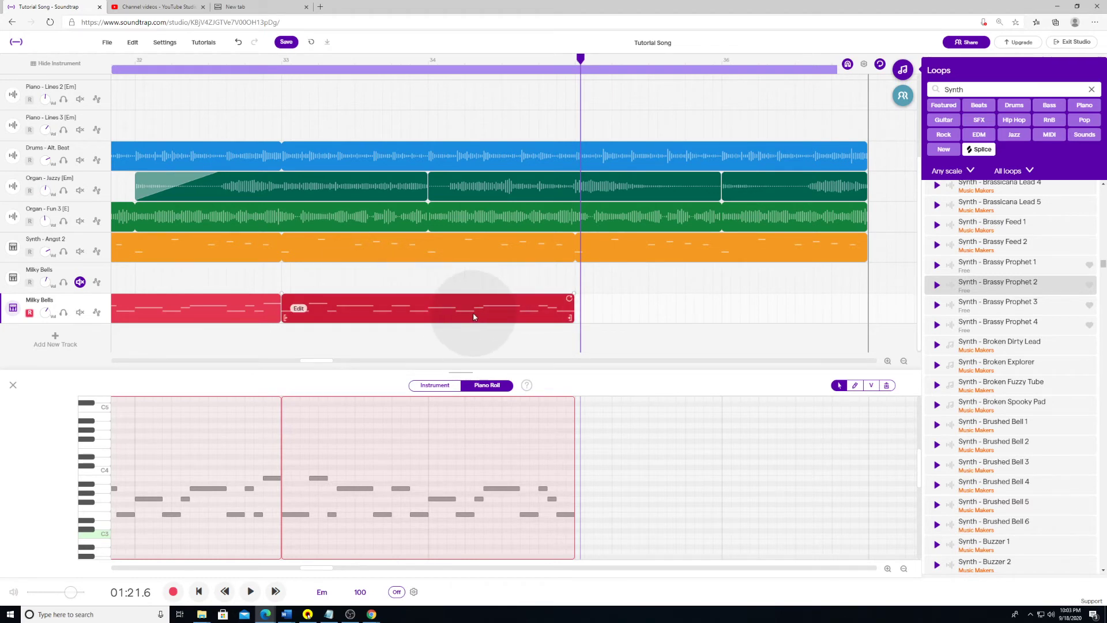
Step: Paste another copy of the two-measure melody and align it to span measures 35 to 37
{"action": "left_click", "coordinate": [185, 302]}
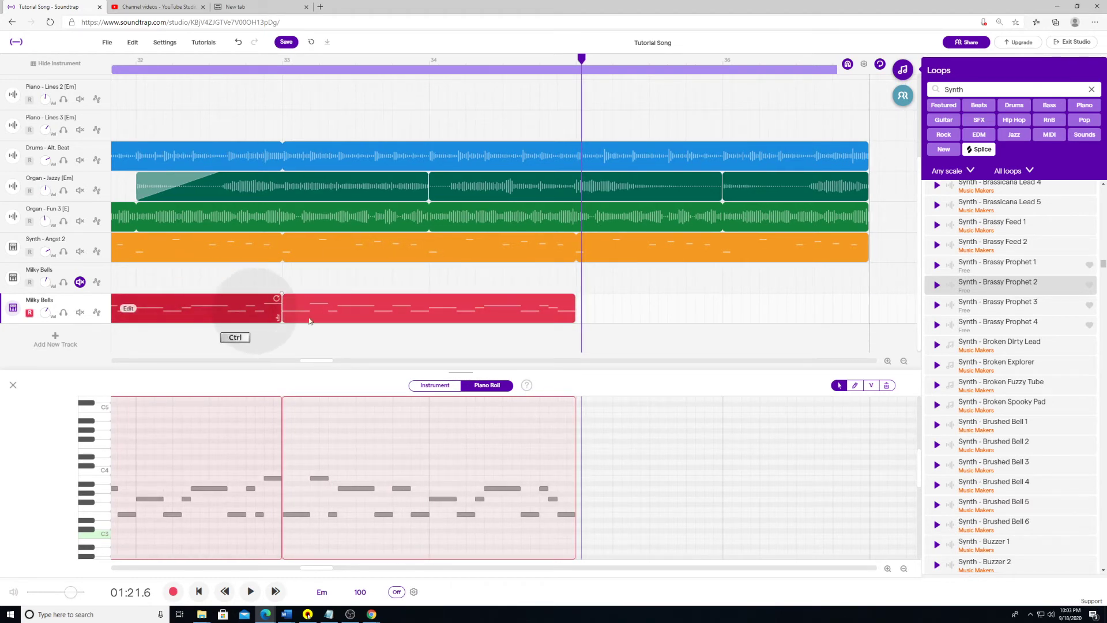
{"action": "left_click", "coordinate": [639, 307]}
{"action": "key", "text": "ctrl+v"}
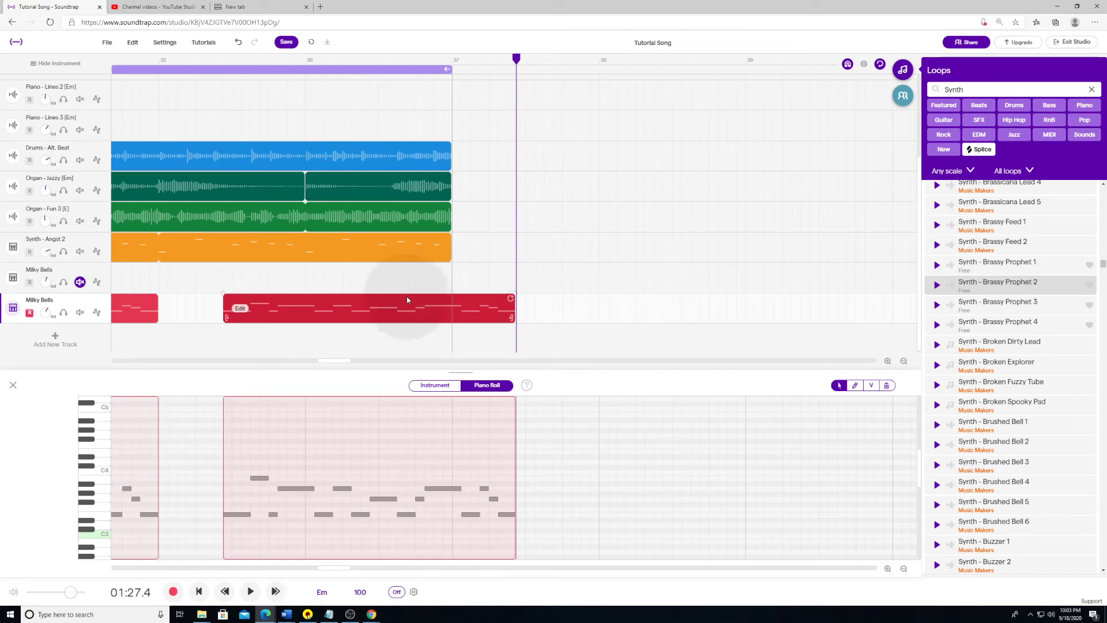
{"action": "left_click_drag", "start_coordinate": [408, 309], "coordinate": [314, 310]}
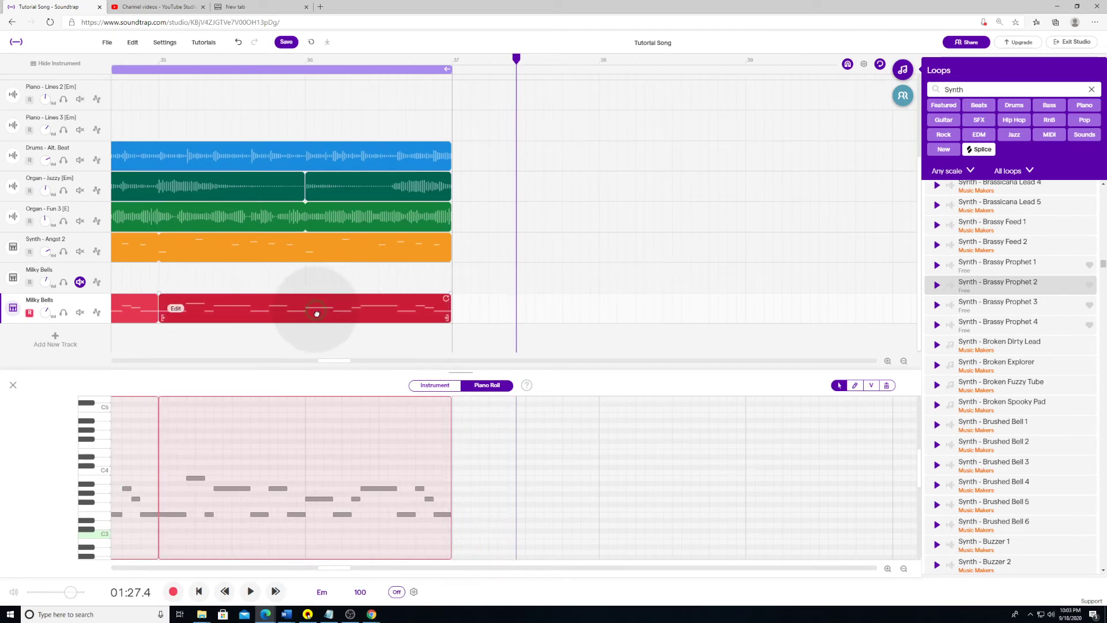
Step: Rework the last region's ending before measure 37 into a rising run of short G3, A3 and B3 notes
{"action": "left_click_drag", "start_coordinate": [341, 569], "coordinate": [338, 568]}
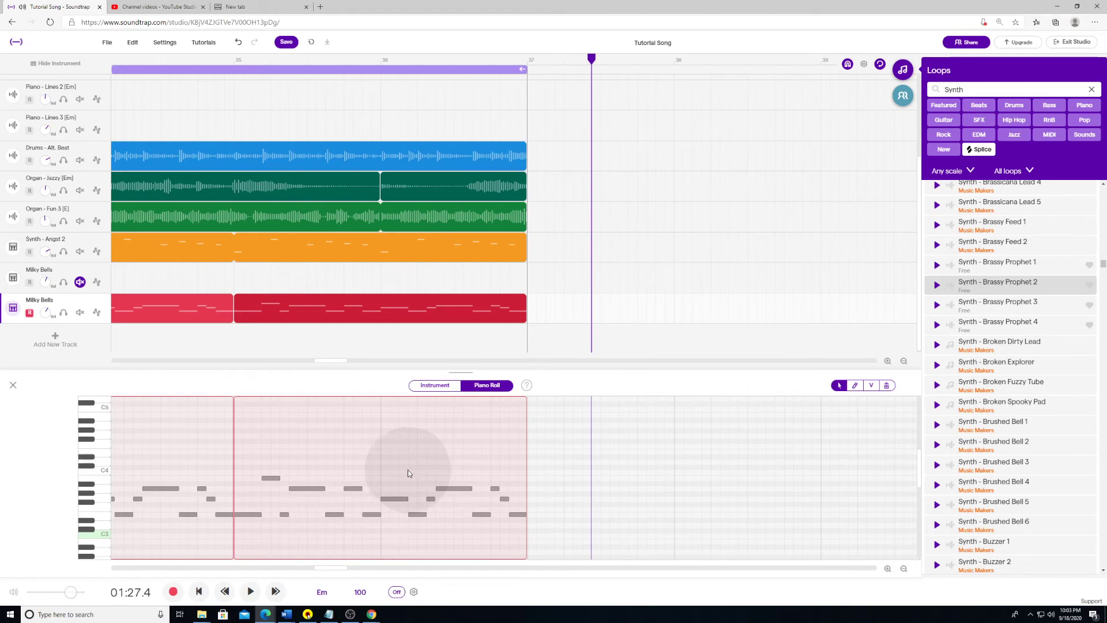
{"action": "left_click_drag", "start_coordinate": [346, 568], "coordinate": [335, 573]}
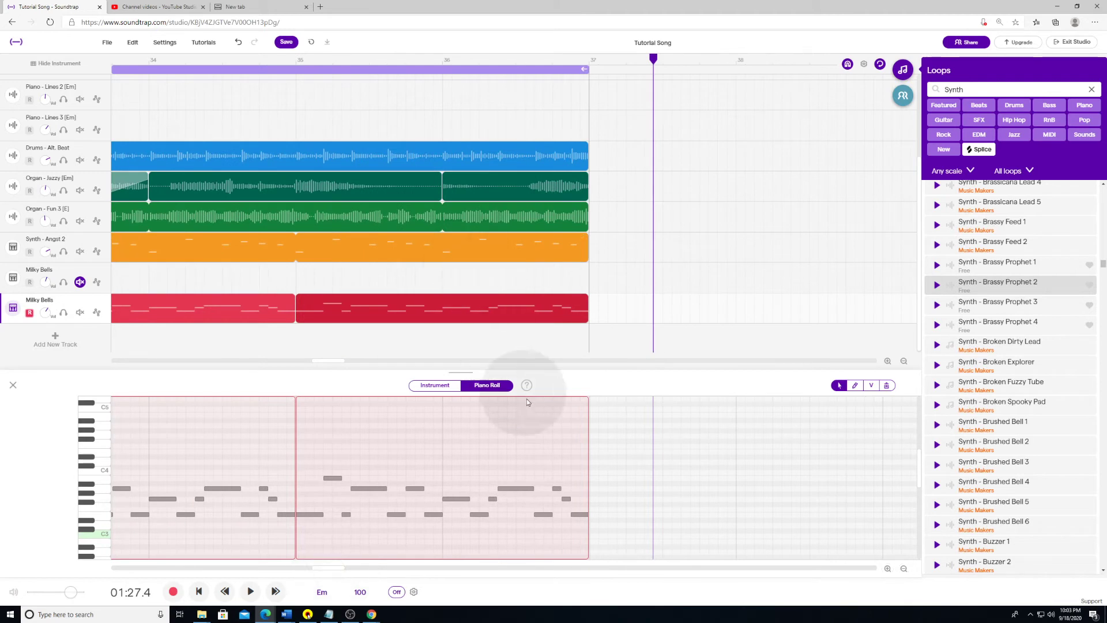
{"action": "left_click", "coordinate": [513, 489]}
{"action": "left_click_drag", "start_coordinate": [540, 516], "coordinate": [549, 492]}
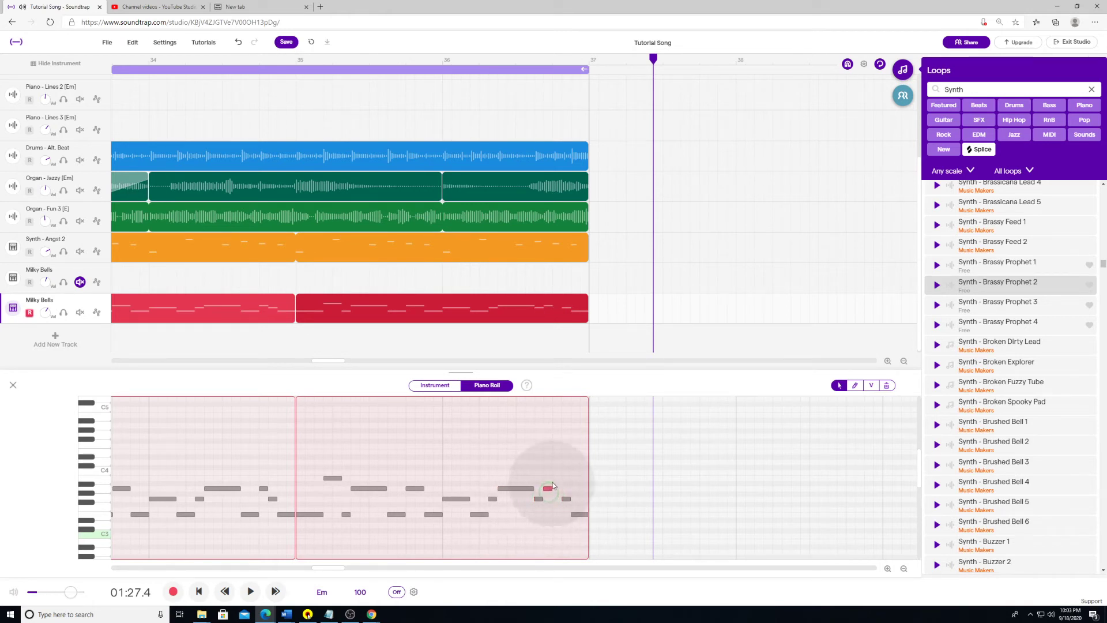
{"action": "left_click", "coordinate": [553, 477]}
{"action": "double_click", "coordinate": [557, 476]}
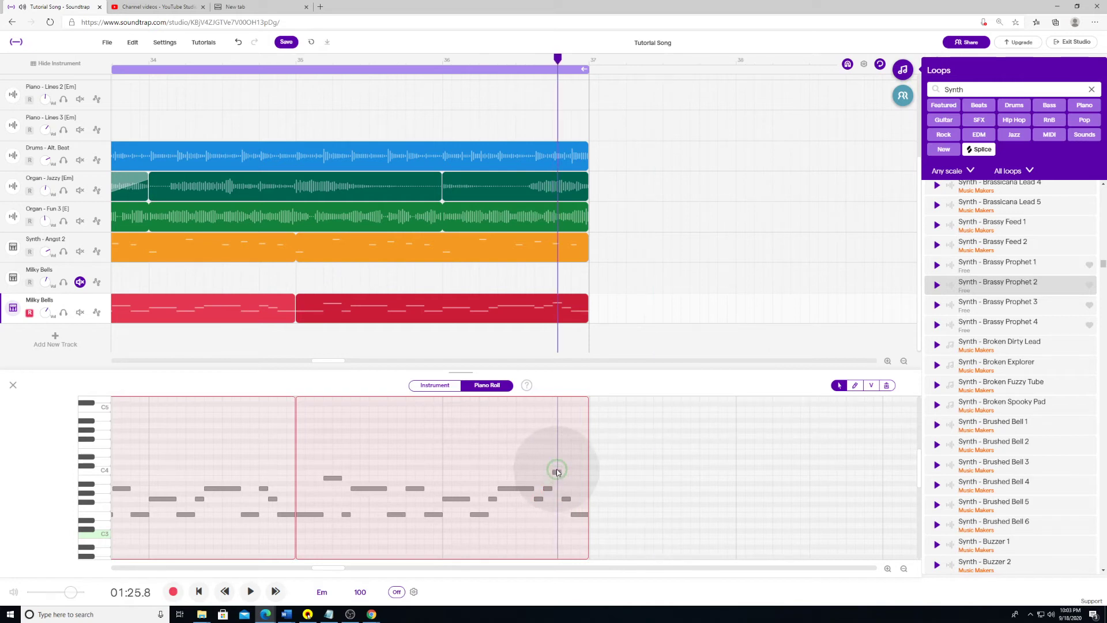
{"action": "left_click", "coordinate": [556, 473]}
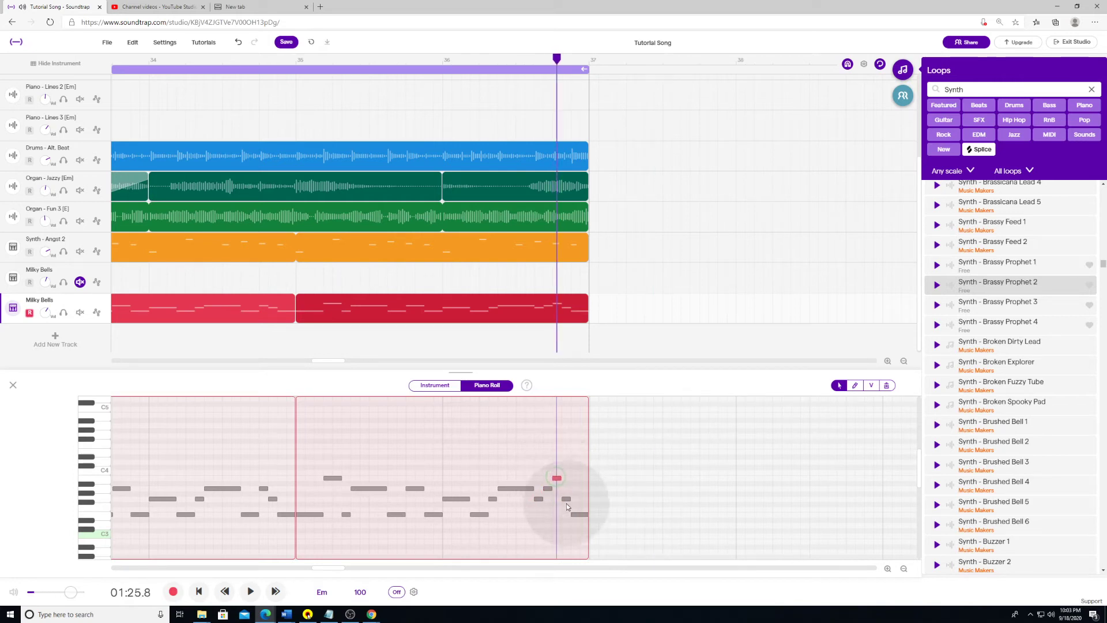
Step: Complete the run downward with short A3 and G3 notes leading into a shortened closing E3 at measure 37
{"action": "left_click_drag", "start_coordinate": [565, 499], "coordinate": [566, 489]}
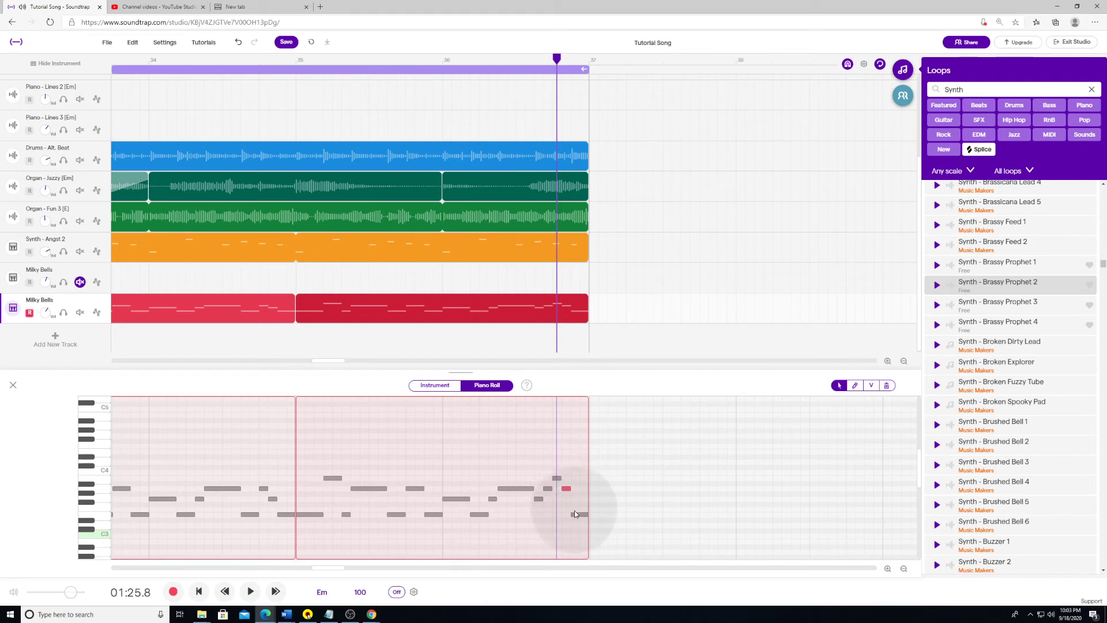
{"action": "left_click", "coordinate": [574, 496]}
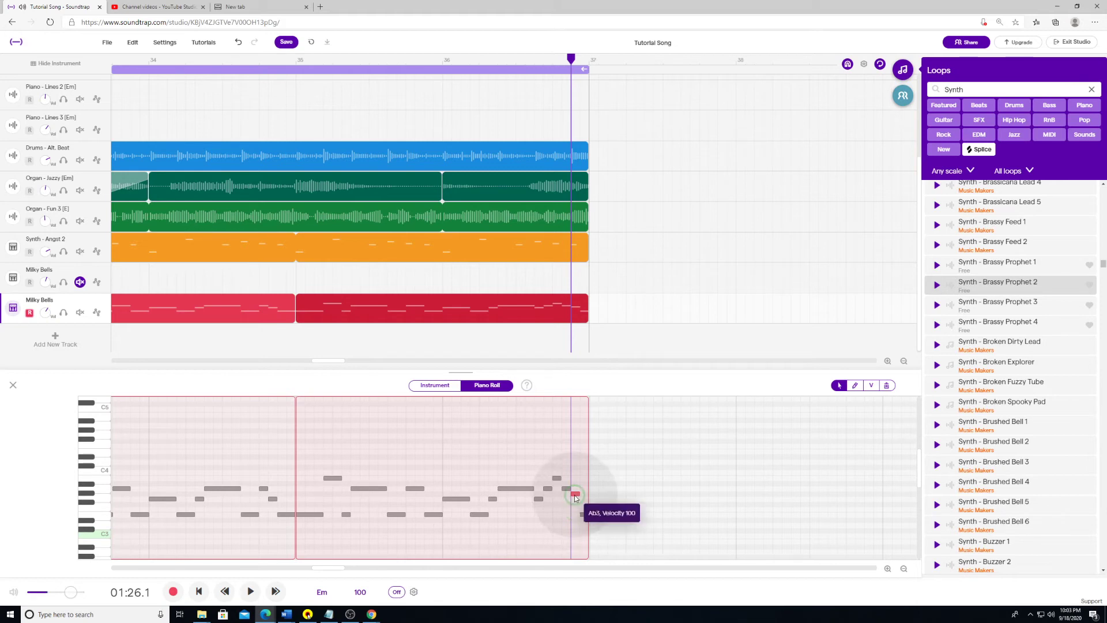
{"action": "left_click_drag", "start_coordinate": [575, 497], "coordinate": [576, 505]}
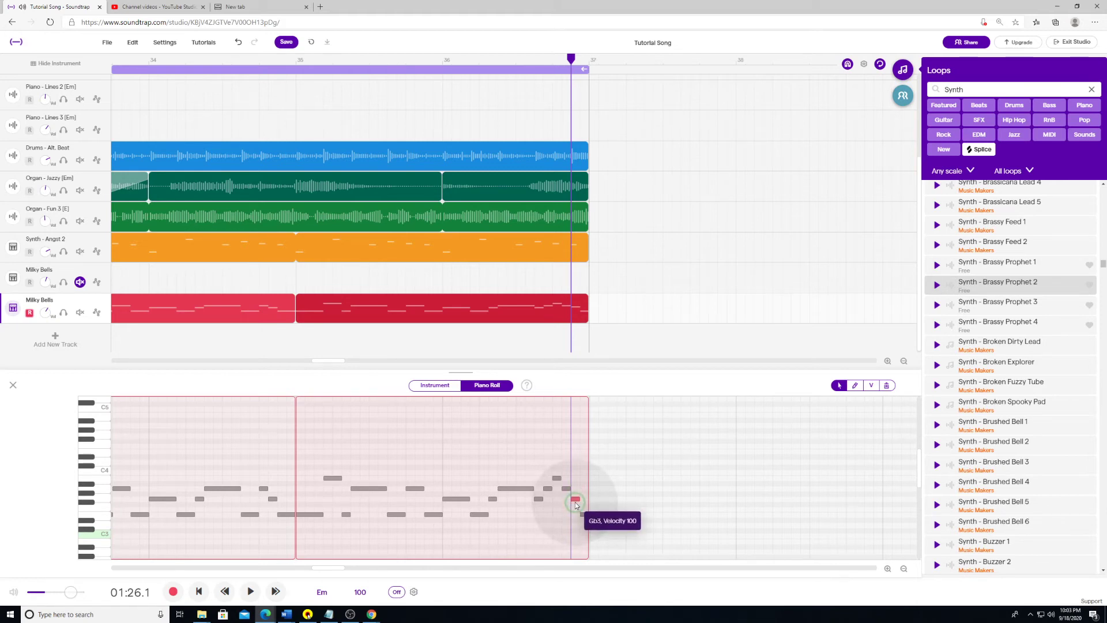
Step: Play the reworked ending from just before measure 36, and extend the playback loop range to just past measure 38
{"action": "left_click", "coordinate": [435, 61]}
{"action": "key", "text": "space"}
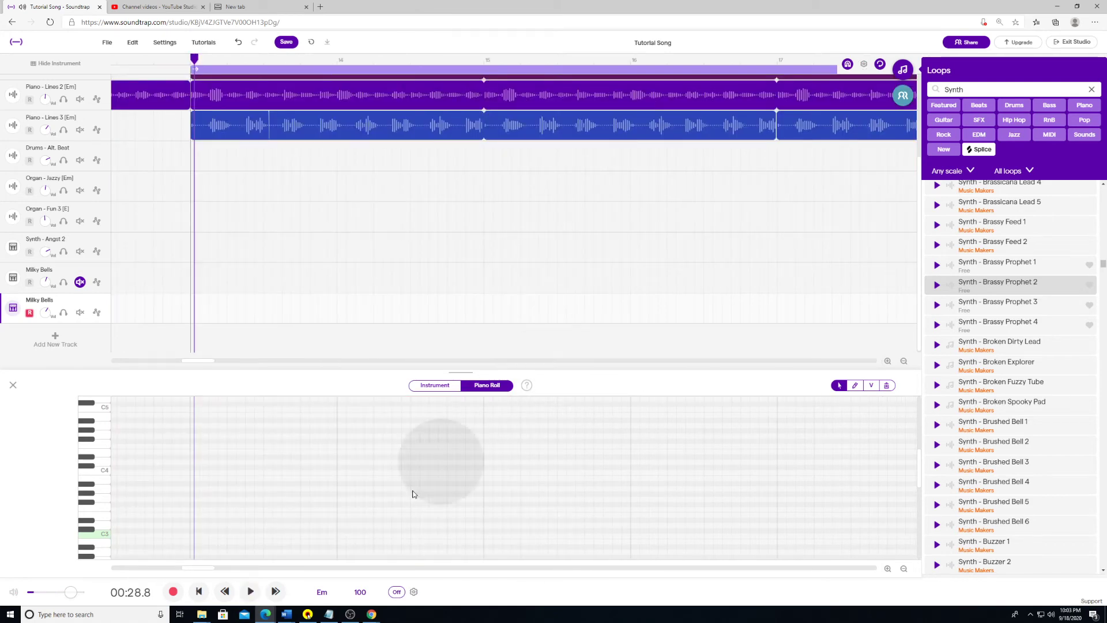
{"action": "left_click_drag", "start_coordinate": [195, 570], "coordinate": [326, 562]}
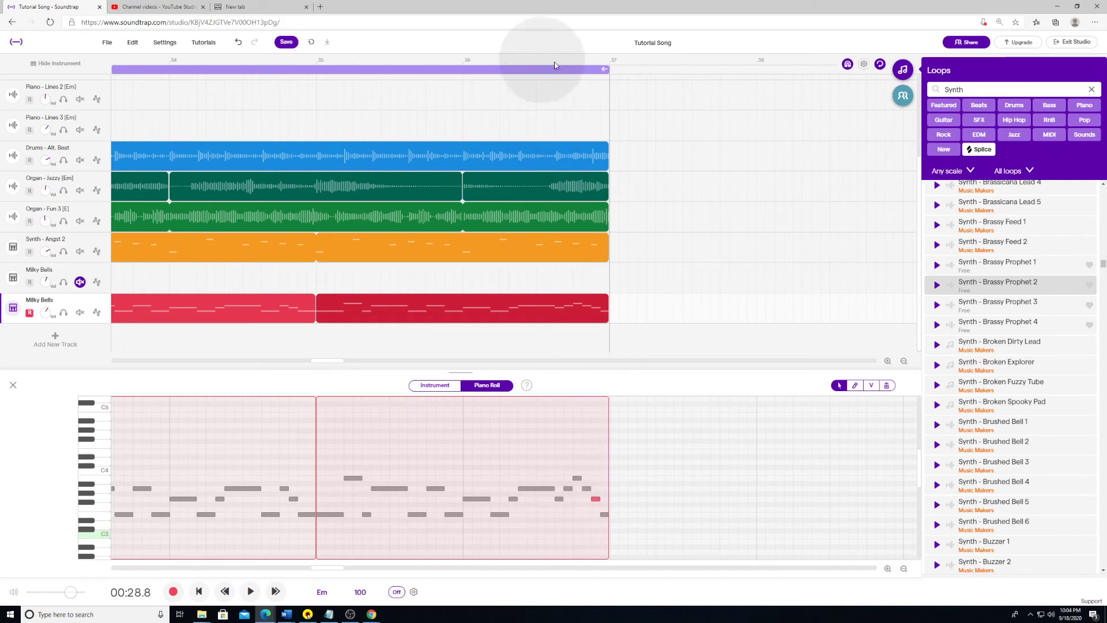
{"action": "left_click_drag", "start_coordinate": [604, 70], "coordinate": [789, 69]}
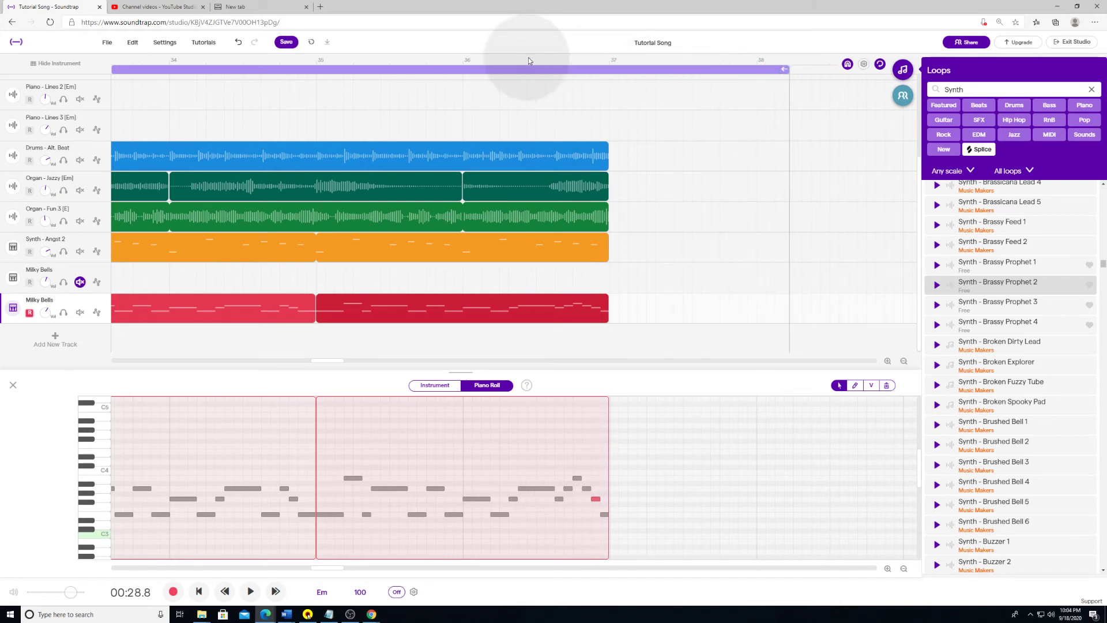
Step: Play the melody's ending again from measure 36 up to measure 37
{"action": "key", "text": "space"}
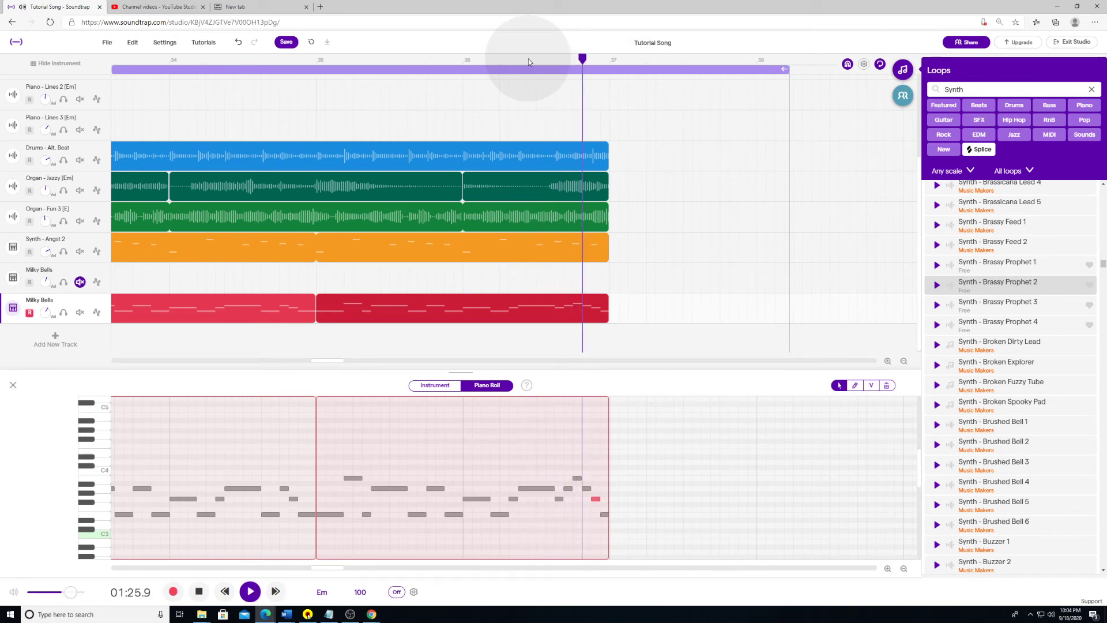
{"action": "left_click", "coordinate": [462, 59]}
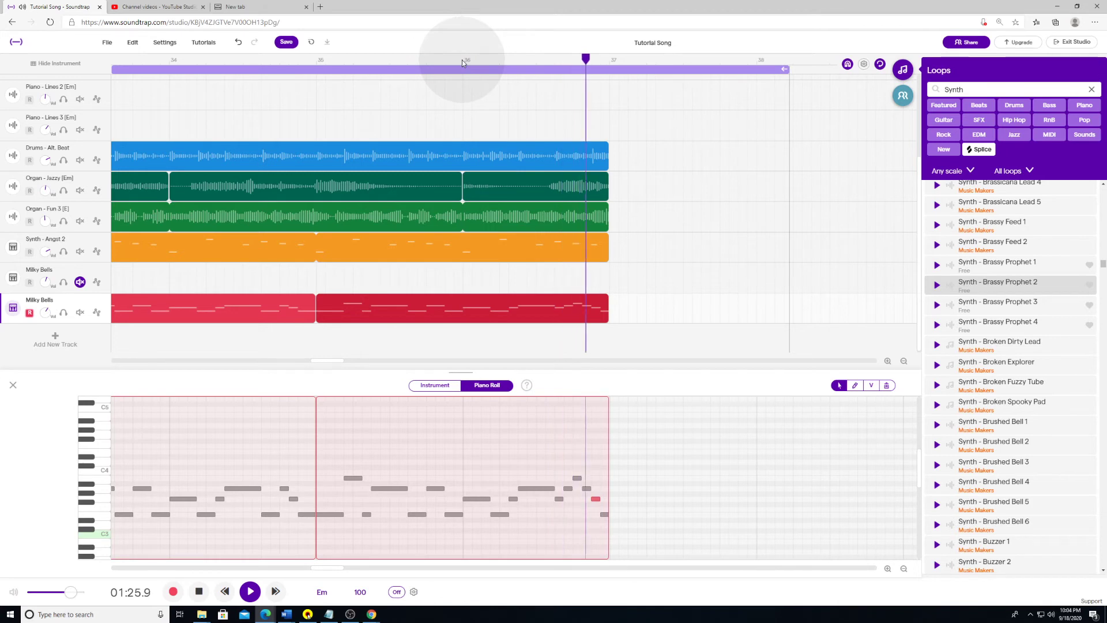
{"action": "key", "text": "space"}
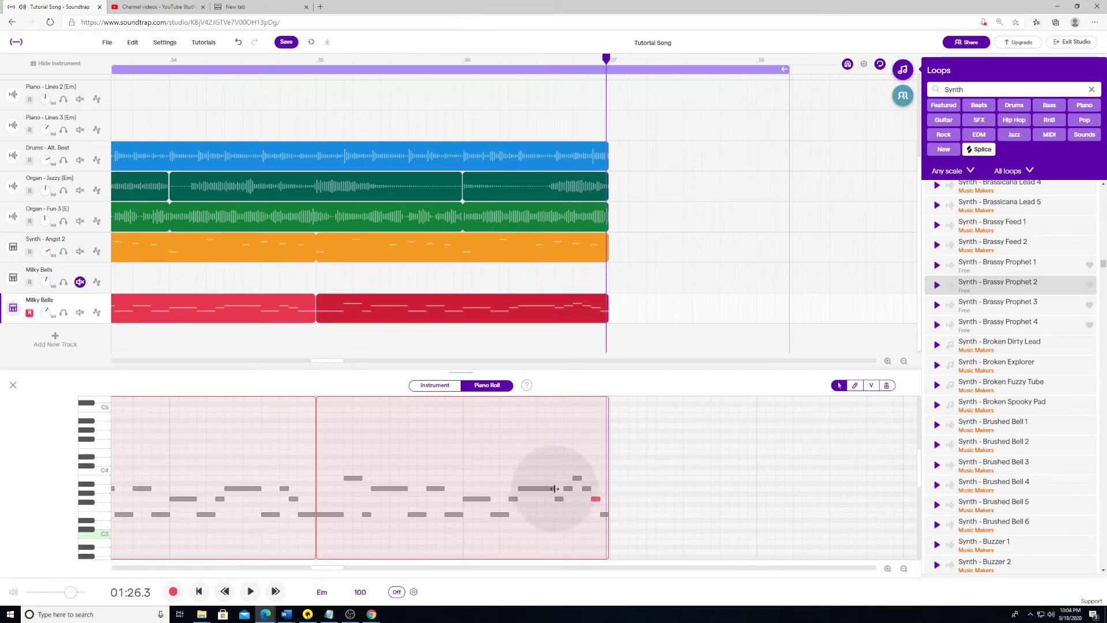
Step: Shorten the long A3 note before the final run, and shift the five-note run G3-A3-B3-A3-G3 one grid step earlier
{"action": "left_click_drag", "start_coordinate": [554, 488], "coordinate": [545, 492]}
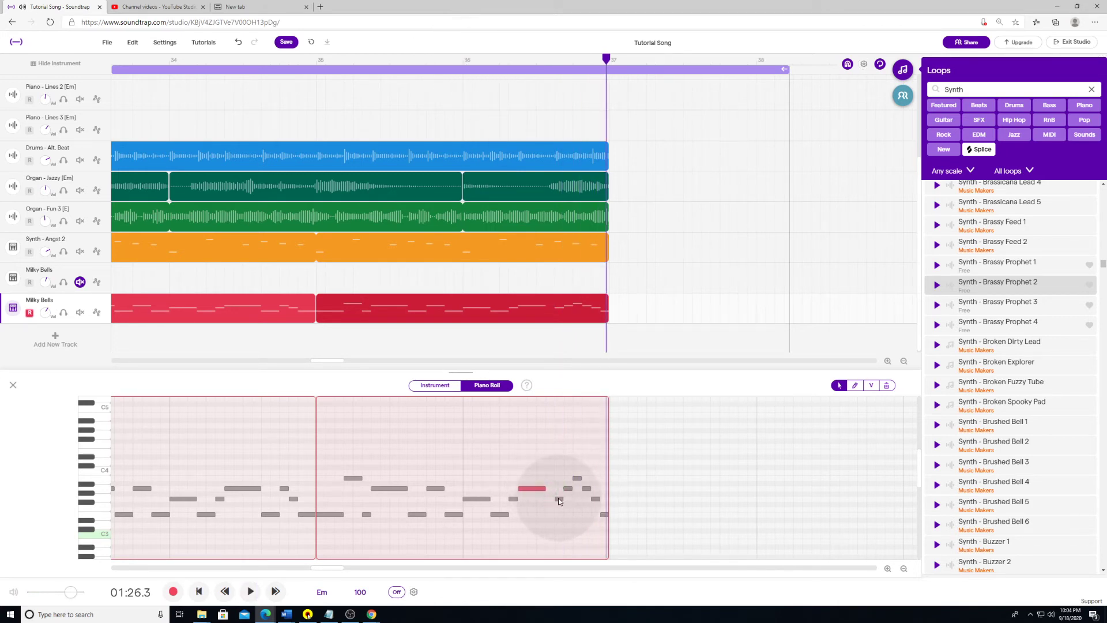
{"action": "left_click", "coordinate": [558, 499]}
{"action": "left_click", "coordinate": [568, 489], "text": "shift"}
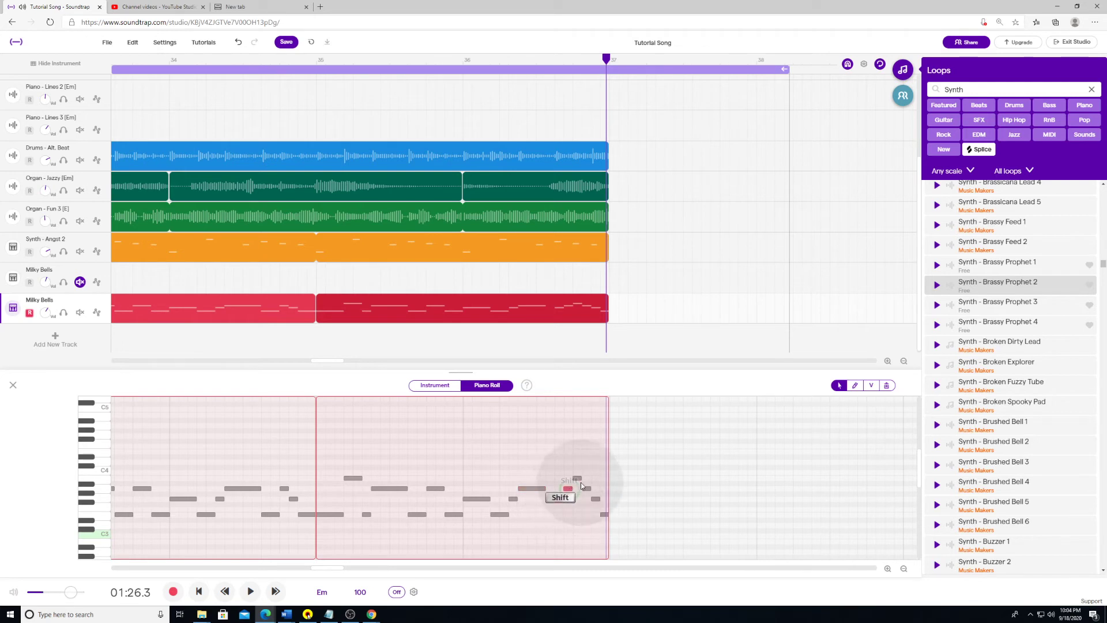
{"action": "left_click", "coordinate": [576, 479], "text": "shift"}
{"action": "left_click", "coordinate": [594, 497]}
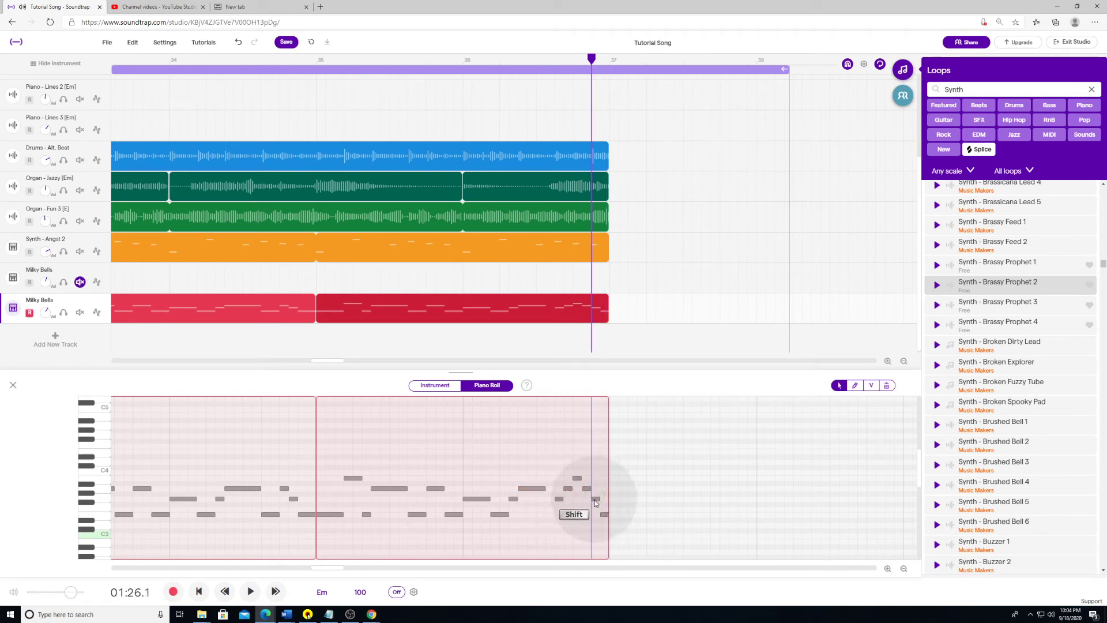
{"action": "left_click", "coordinate": [586, 489], "text": "shift"}
{"action": "left_click", "coordinate": [577, 479], "text": "shift"}
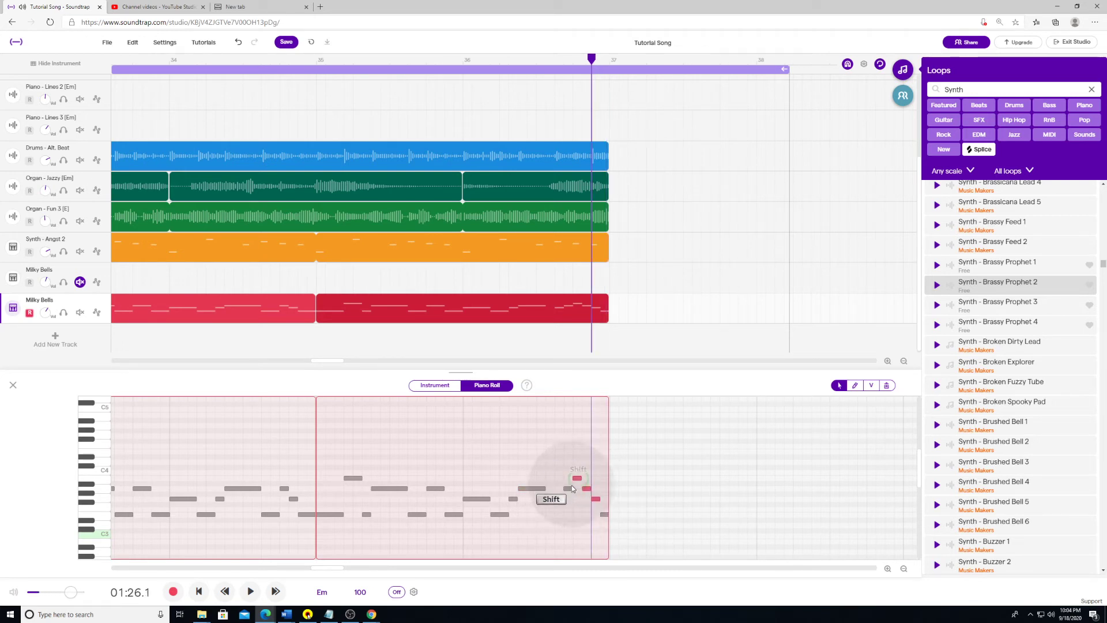
{"action": "left_click", "coordinate": [559, 499], "text": "shift"}
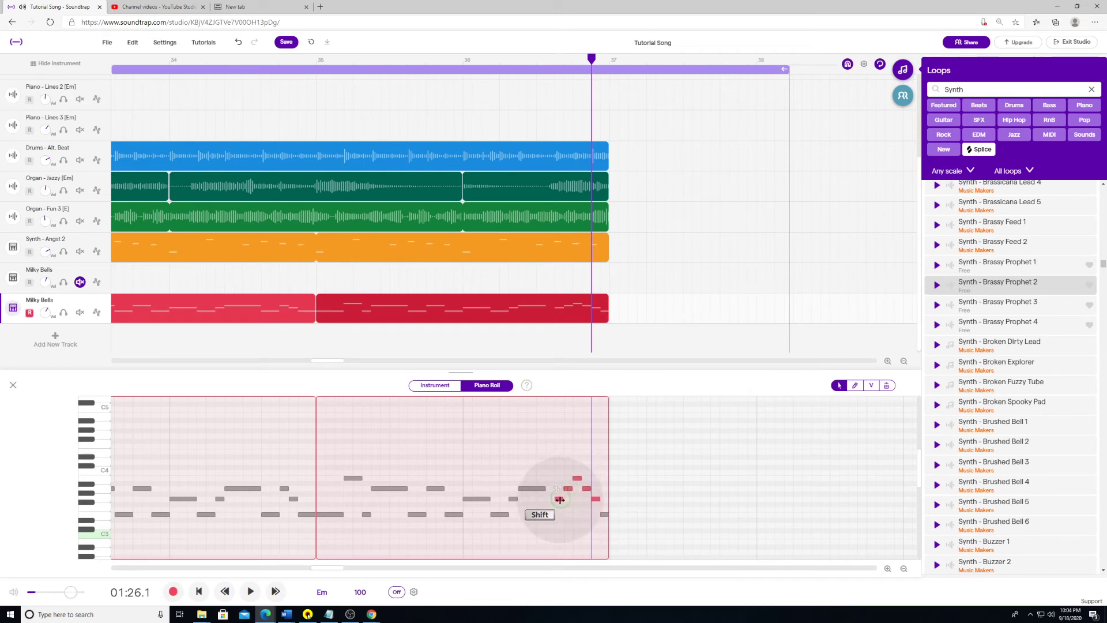
{"action": "key", "text": "Left"}
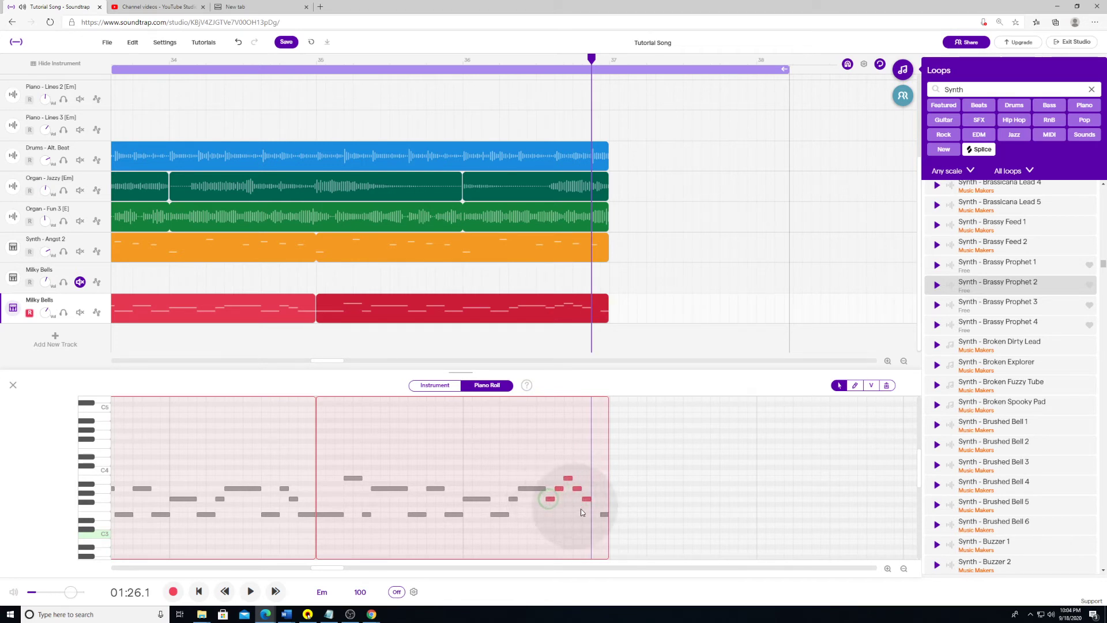
Step: Lengthen the closing E3 to start right after the run, and play the ending from just after measure 35
{"action": "left_click", "coordinate": [596, 499]}
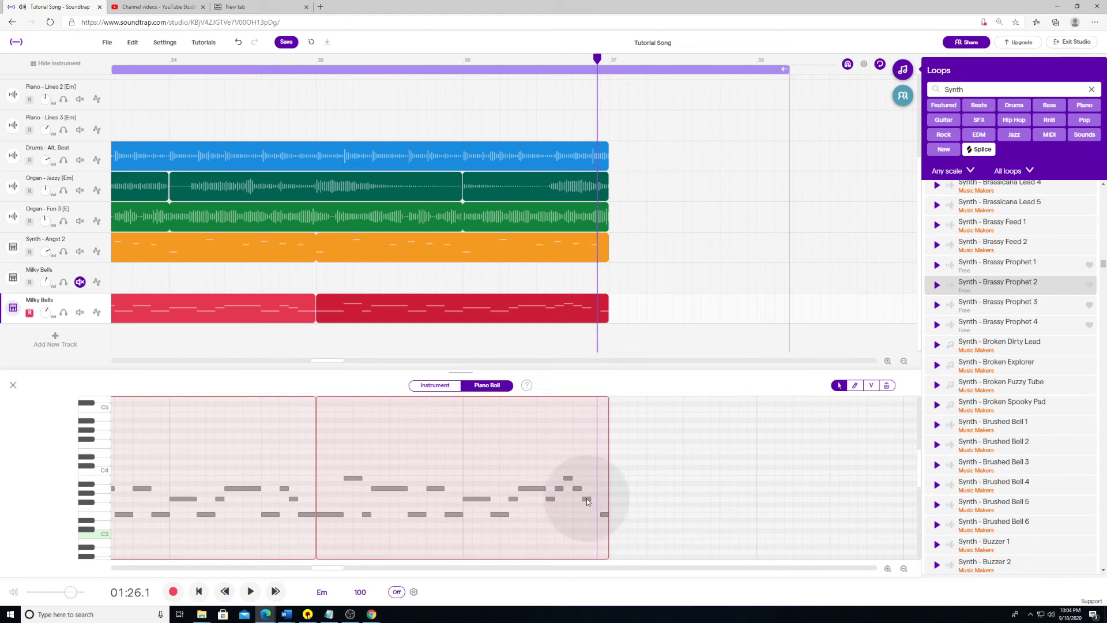
{"action": "mouse_move", "coordinate": [603, 514]}
{"action": "left_mouse_down"}
{"action": "mouse_move", "coordinate": [594, 514]}
{"action": "mouse_move", "coordinate": [606, 515]}
{"action": "left_mouse_up"}
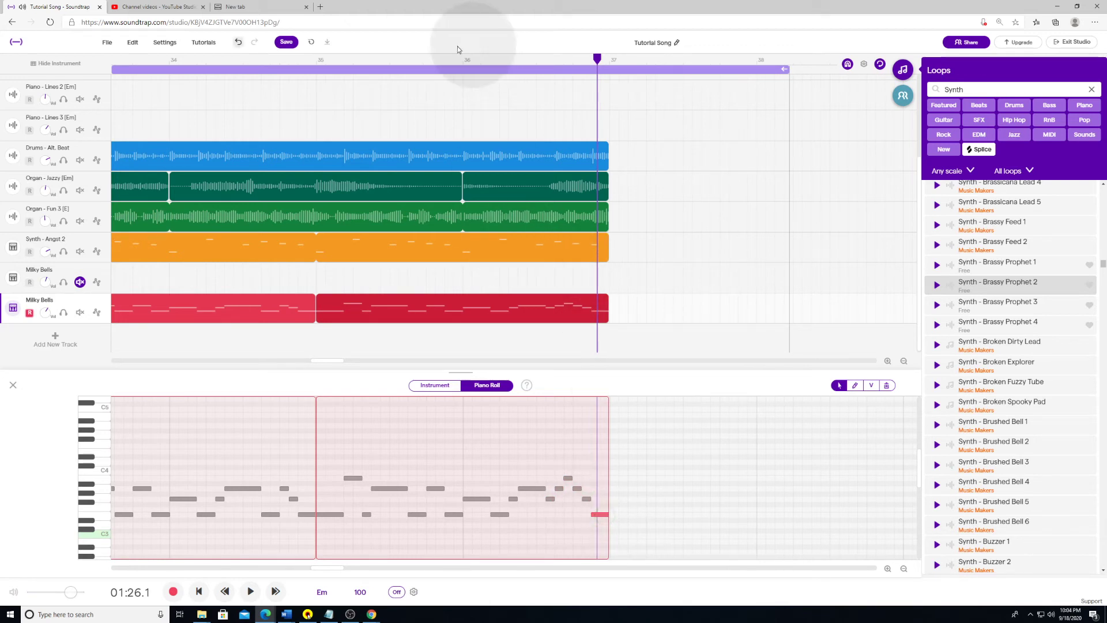
{"action": "left_click", "coordinate": [365, 61]}
{"action": "key", "text": "space"}
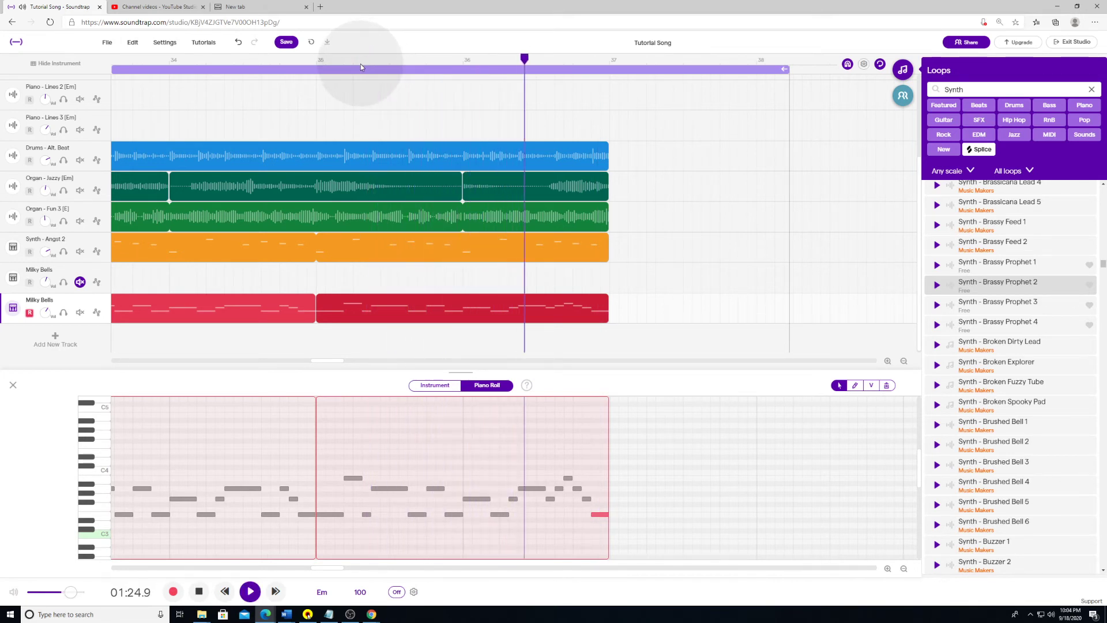
{"action": "key", "text": "space"}
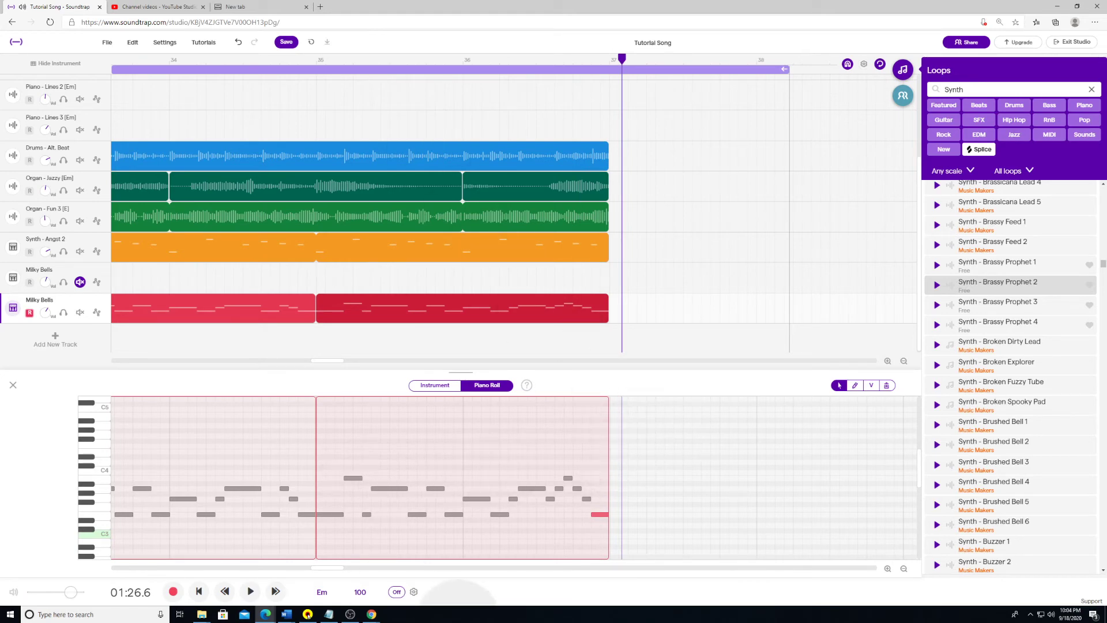
Step: Play the whole Milky Bells melody from just before measure 29 to past measure 37
{"action": "left_click_drag", "start_coordinate": [322, 569], "coordinate": [289, 571]}
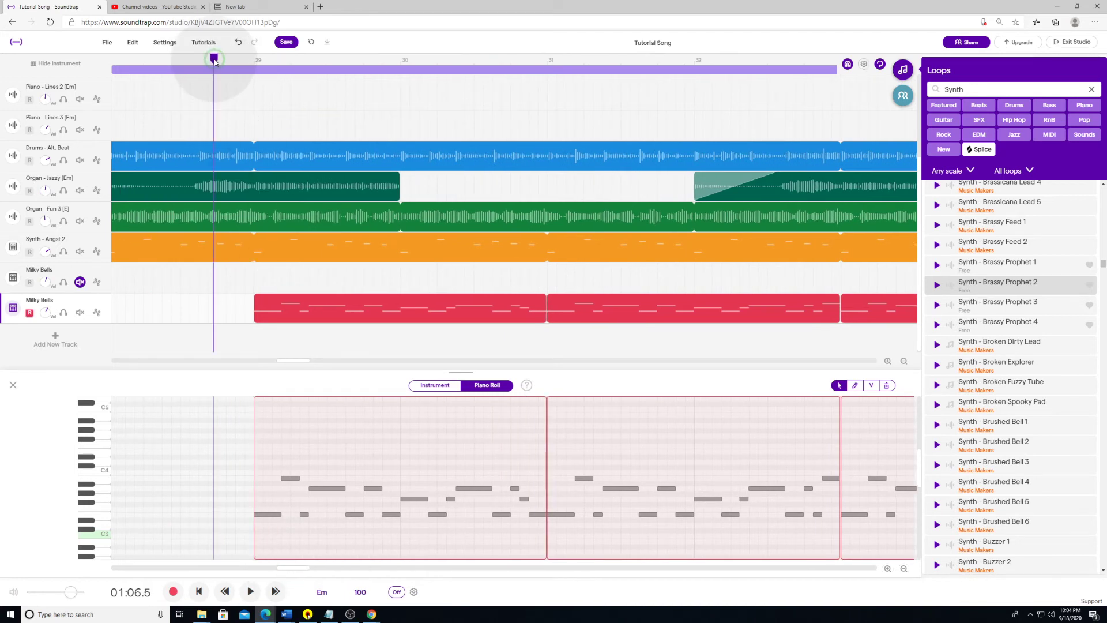
{"action": "key", "text": "space"}
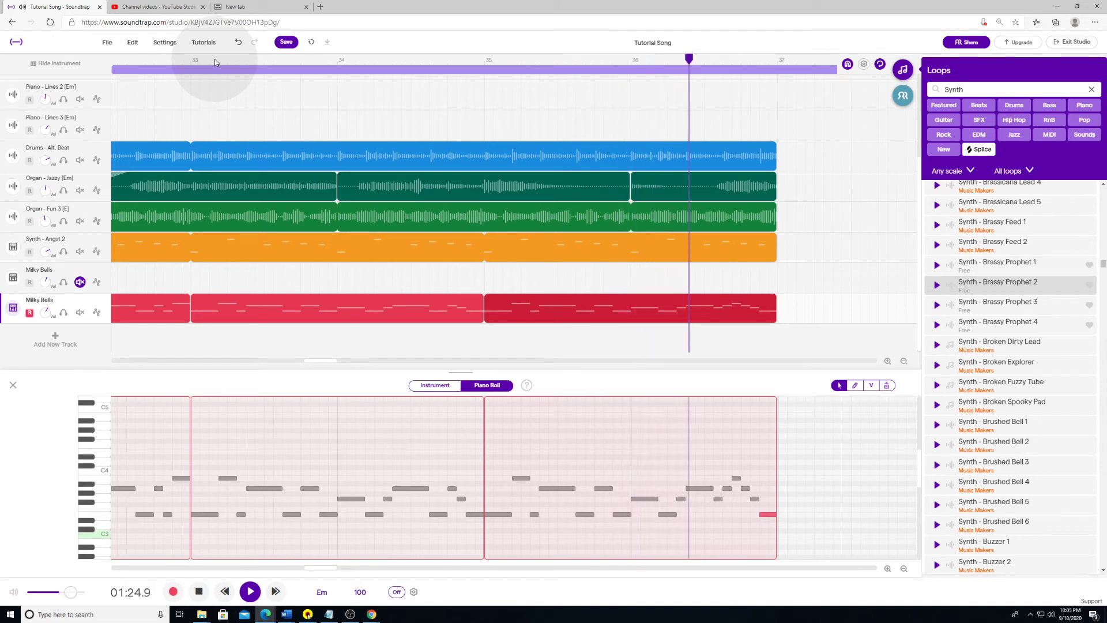
{"action": "left_click", "coordinate": [199, 590]}
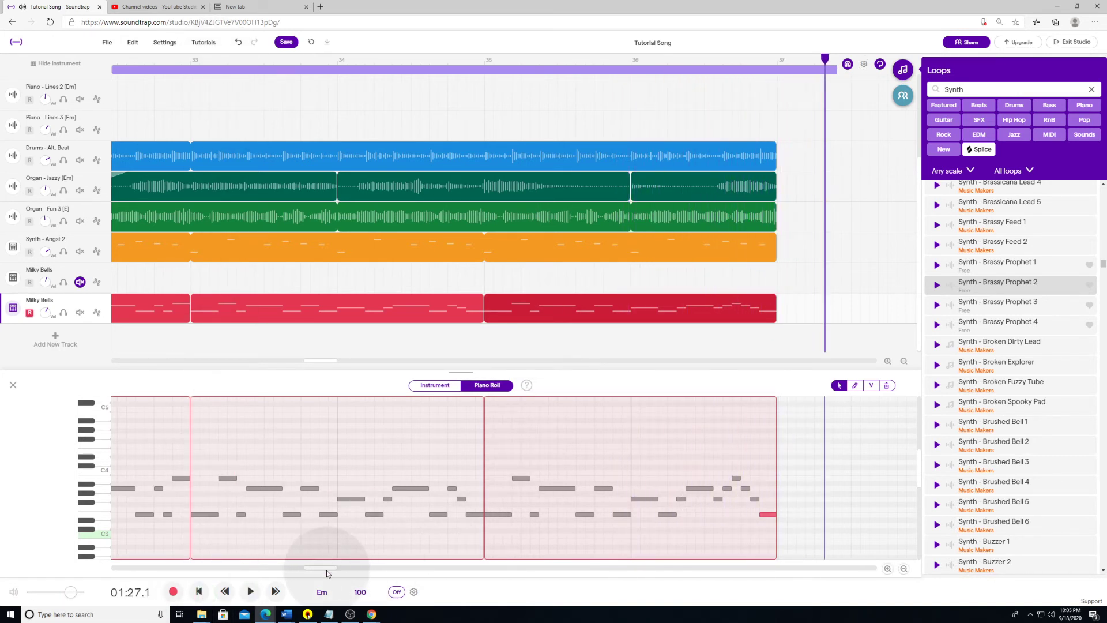
Step: Add a new synthesizer track below the Milky Bells tracks
{"action": "left_click_drag", "start_coordinate": [325, 572], "coordinate": [292, 573]}
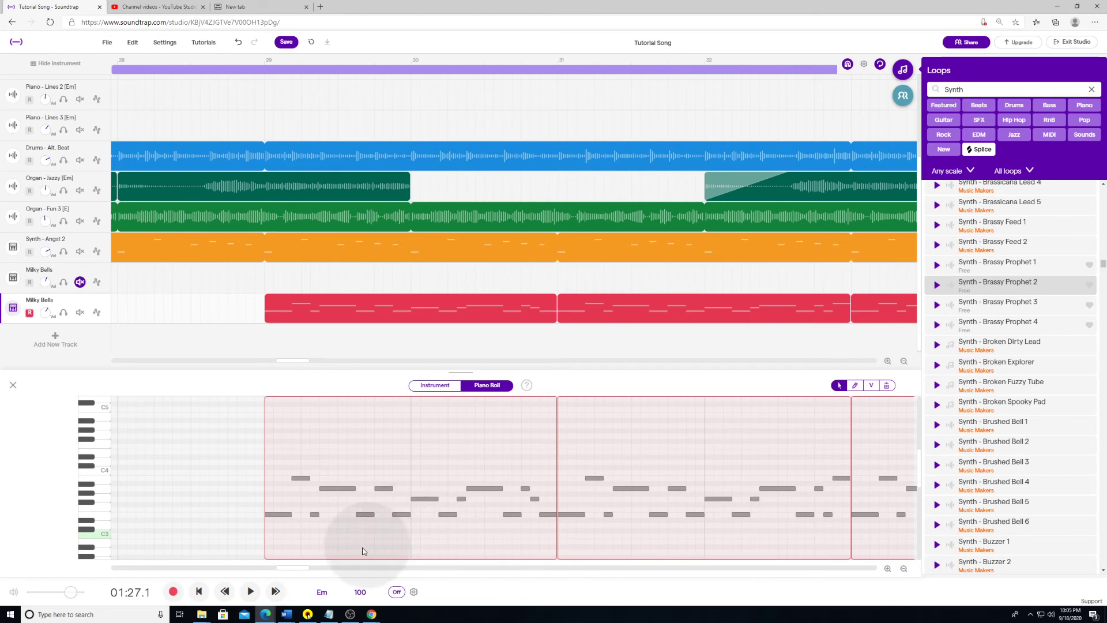
{"action": "mouse_move", "coordinate": [291, 572]}
{"action": "left_mouse_down"}
{"action": "mouse_move", "coordinate": [321, 570]}
{"action": "mouse_move", "coordinate": [284, 566]}
{"action": "left_mouse_up"}
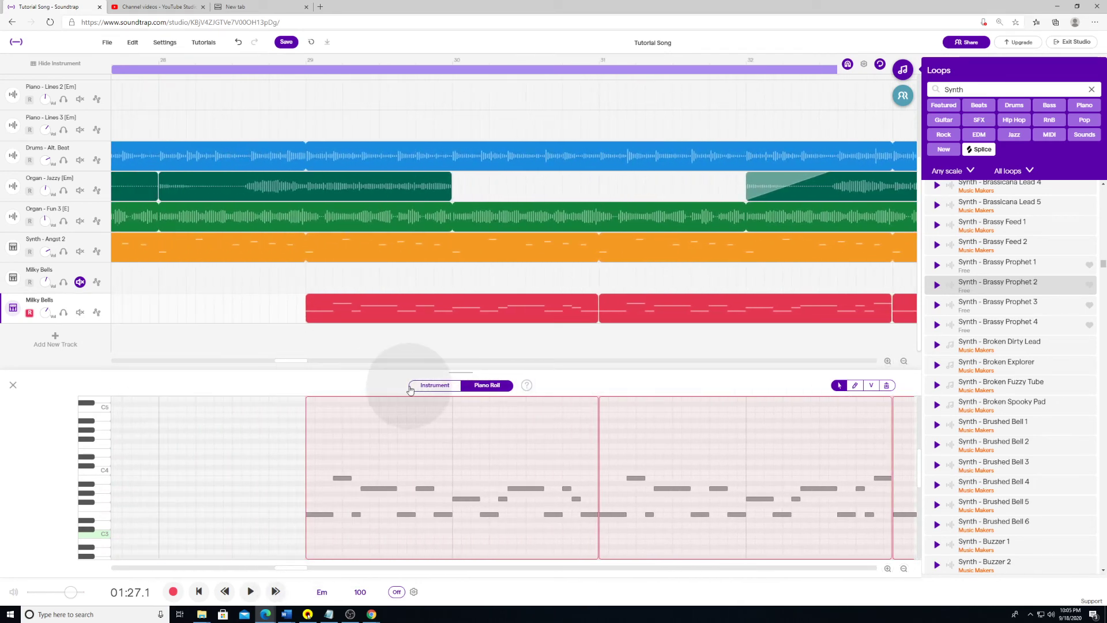
{"action": "left_click", "coordinate": [52, 340]}
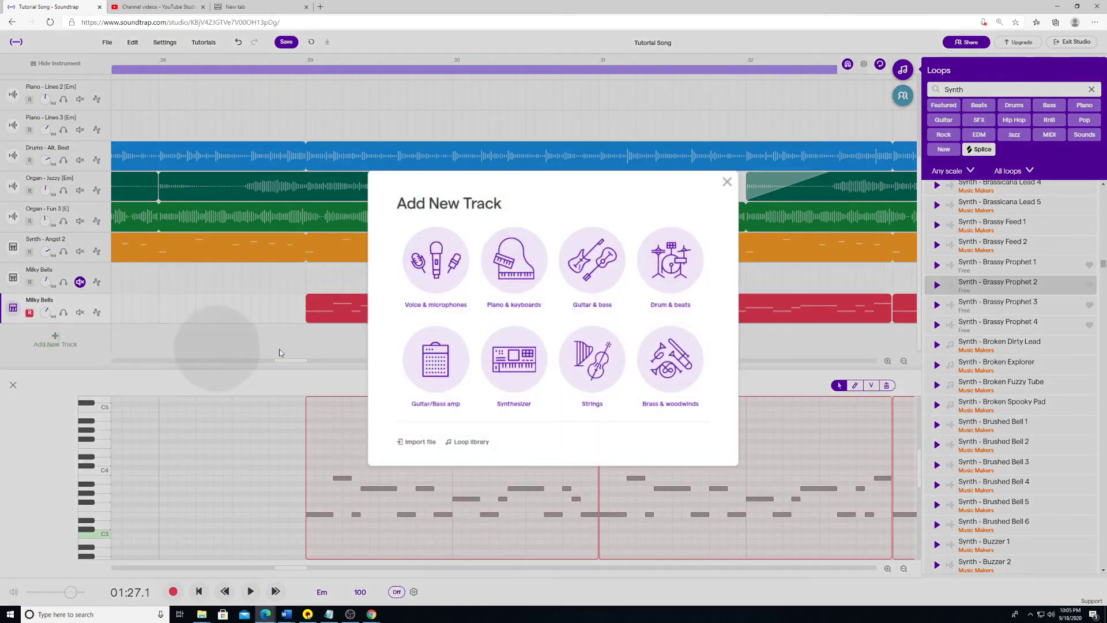
{"action": "left_click", "coordinate": [513, 359]}
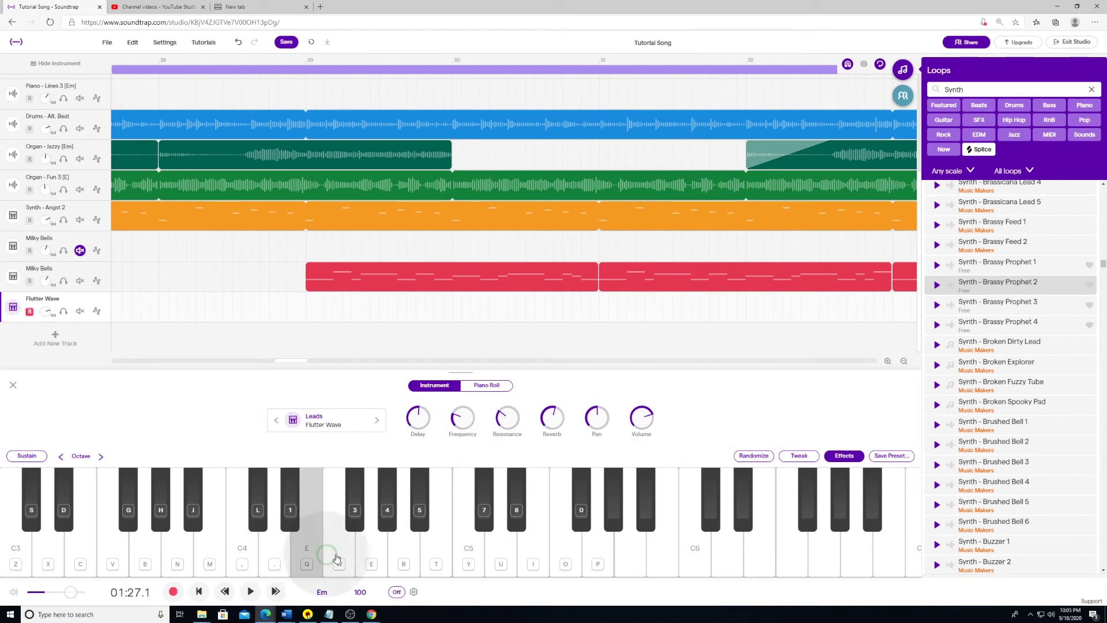
Step: Audition Leads presets such as Flutter Wave, German Lead and Leadish on the new track by playing notes across the keyboard
{"action": "left_click", "coordinate": [229, 544]}
{"action": "left_click", "coordinate": [377, 420]}
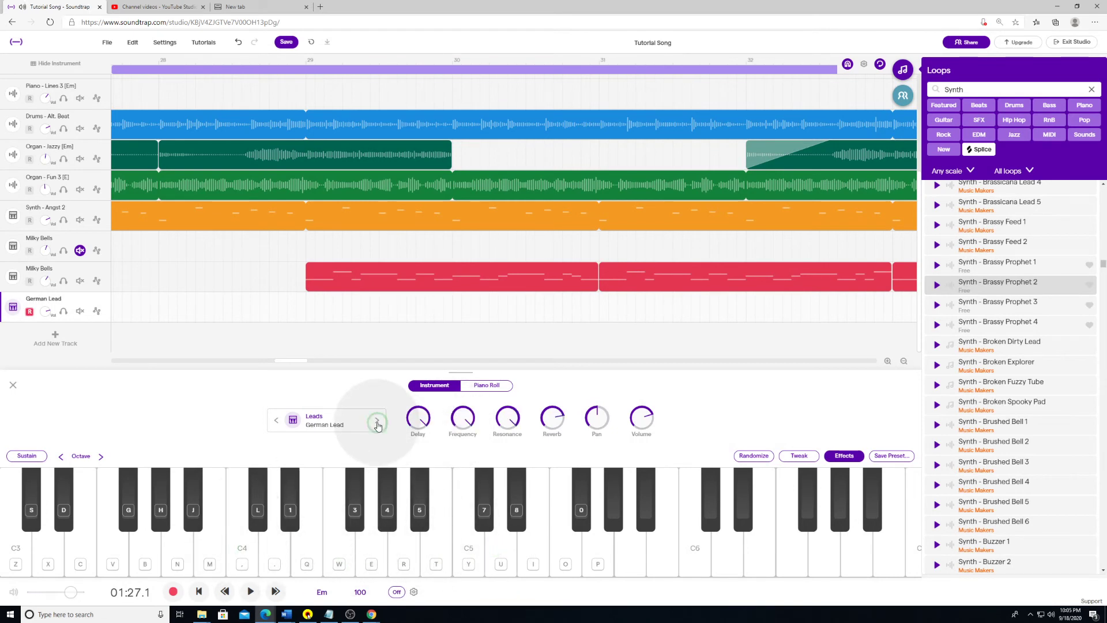
{"action": "left_click", "coordinate": [406, 557]}
{"action": "left_click", "coordinate": [455, 556]}
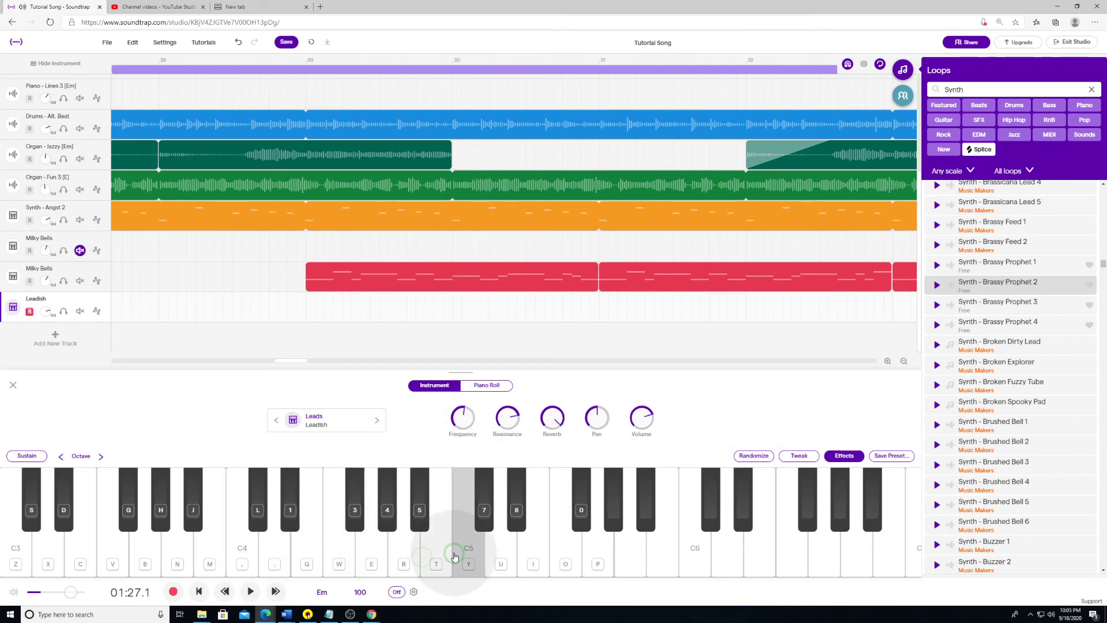
{"action": "left_click", "coordinate": [413, 553]}
{"action": "left_click", "coordinate": [273, 420]}
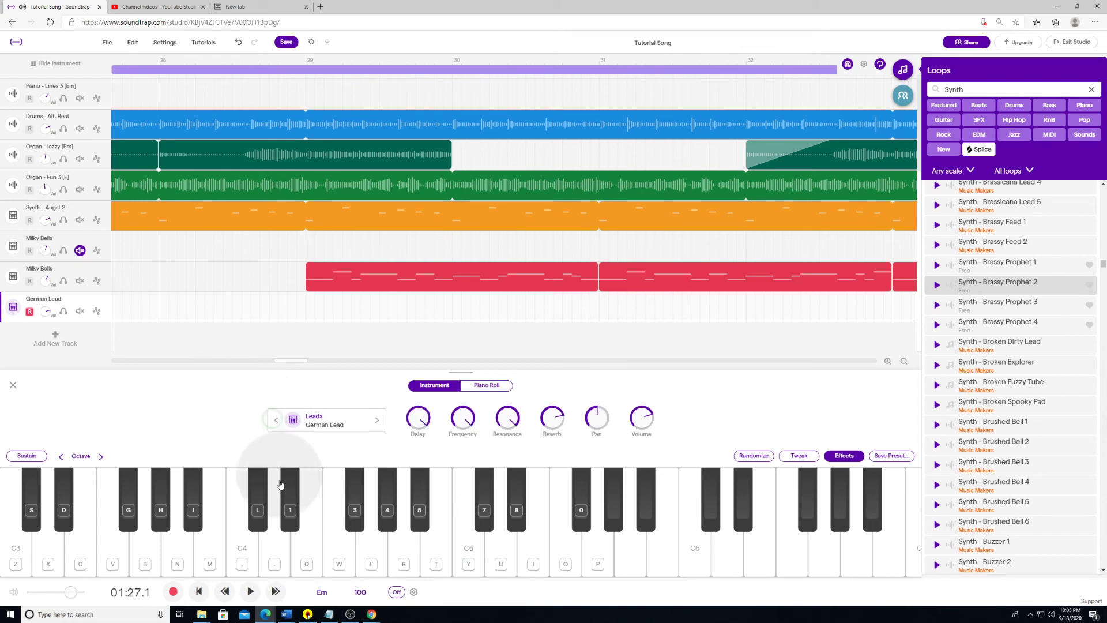
{"action": "left_click", "coordinate": [279, 506]}
{"action": "left_click", "coordinate": [375, 553]}
{"action": "left_click", "coordinate": [593, 565]}
{"action": "left_click", "coordinate": [670, 560]}
{"action": "left_click", "coordinate": [524, 560]}
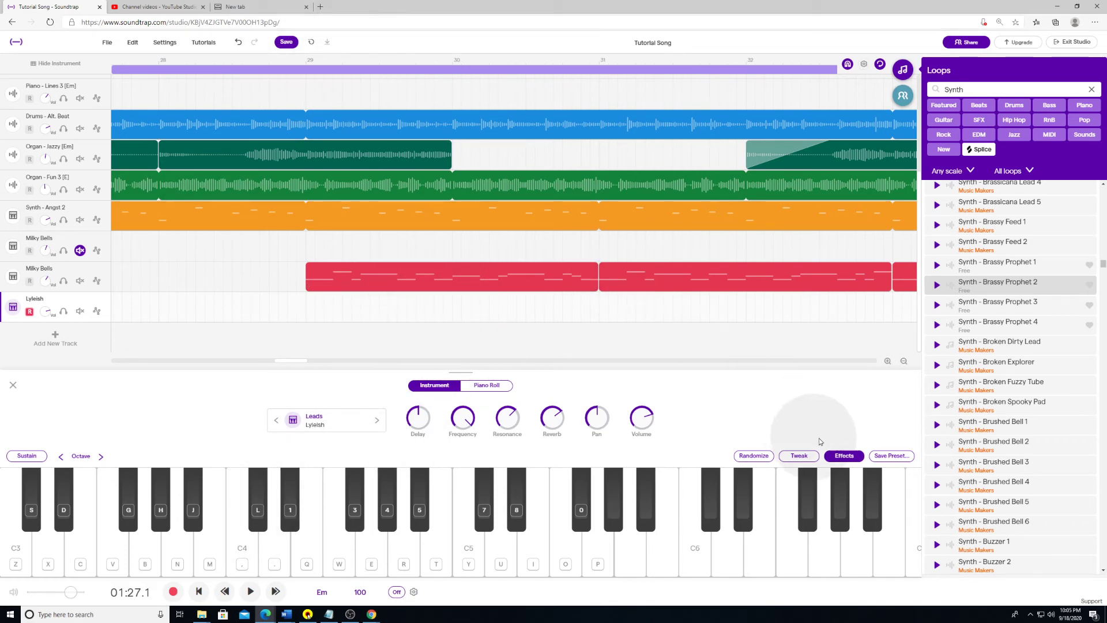
Step: Set the playback loop to start at measure 29, and move the playhead to measure 29
{"action": "left_click", "coordinate": [903, 361]}
{"action": "left_click", "coordinate": [903, 362]}
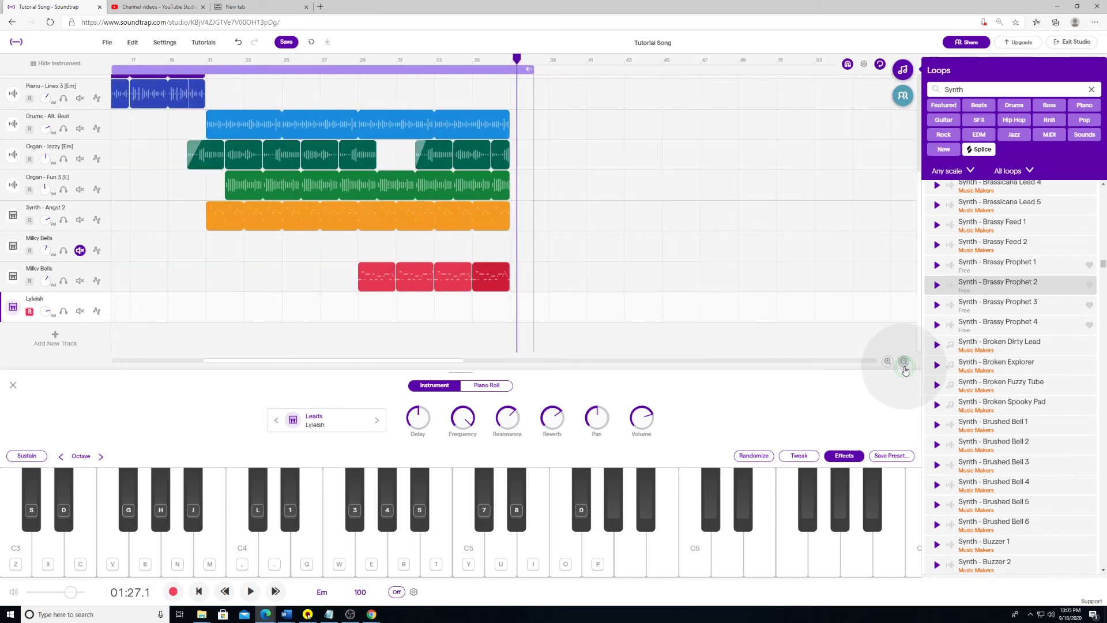
{"action": "left_click", "coordinate": [903, 361]}
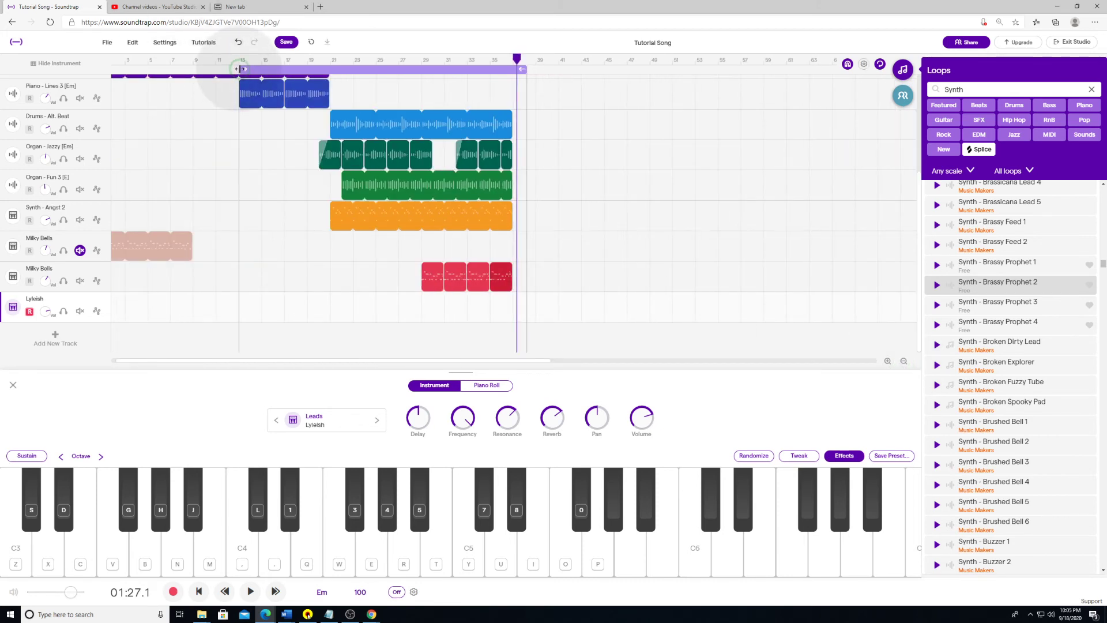
{"action": "left_click_drag", "start_coordinate": [239, 70], "coordinate": [424, 70]}
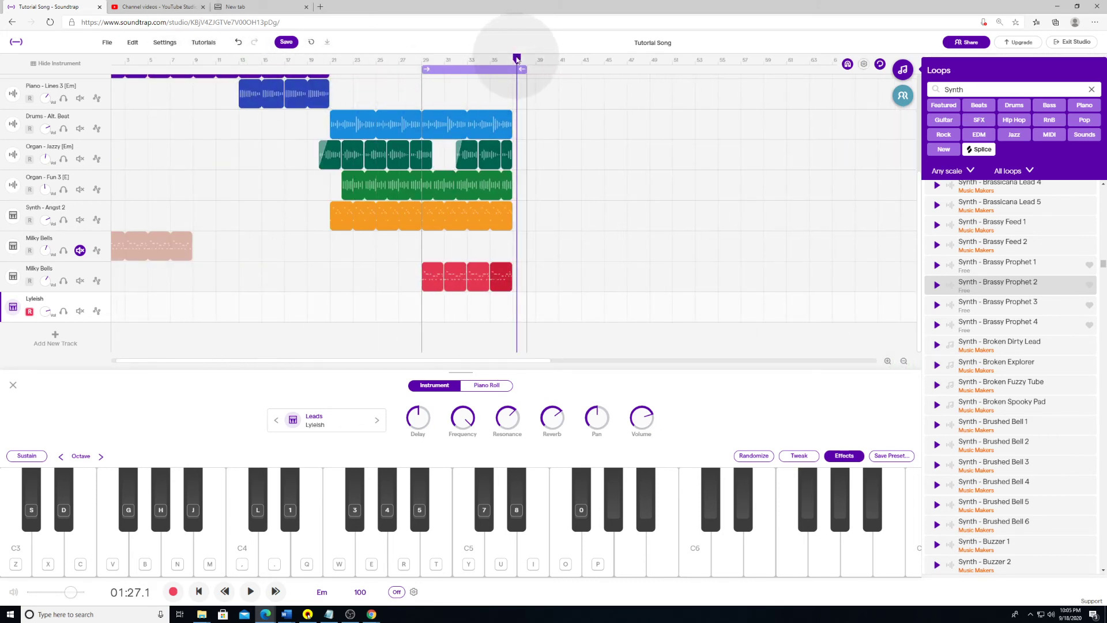
{"action": "left_click_drag", "start_coordinate": [516, 60], "coordinate": [421, 59]}
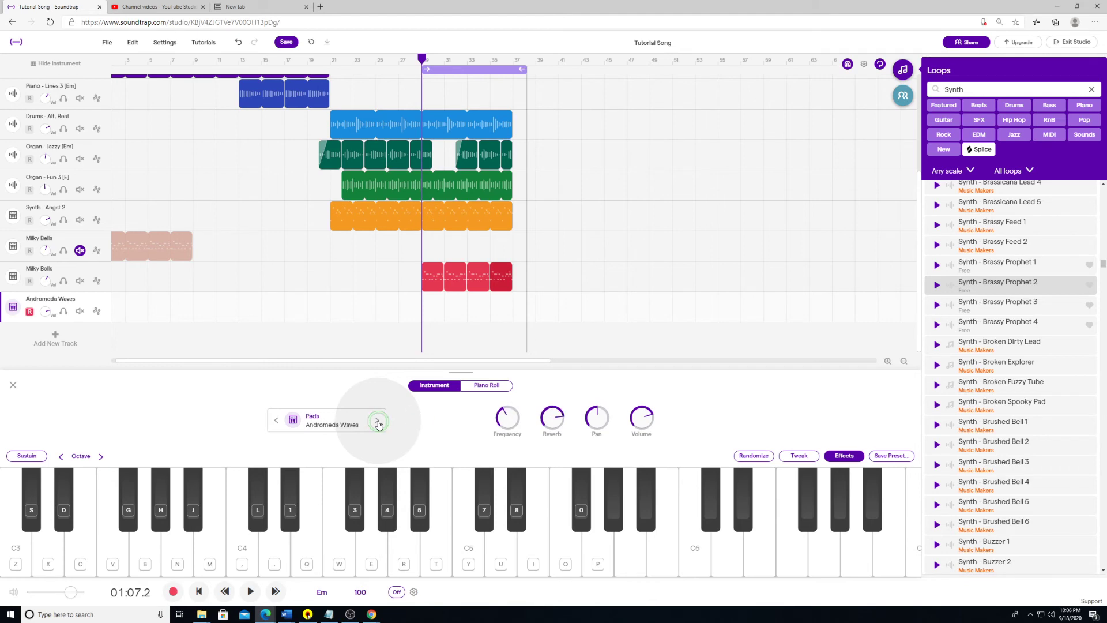
Step: Set the new track to the Floppy Chords pad, and browse the keyboard, guitar, string and brass preset categories
{"action": "left_click", "coordinate": [378, 421]}
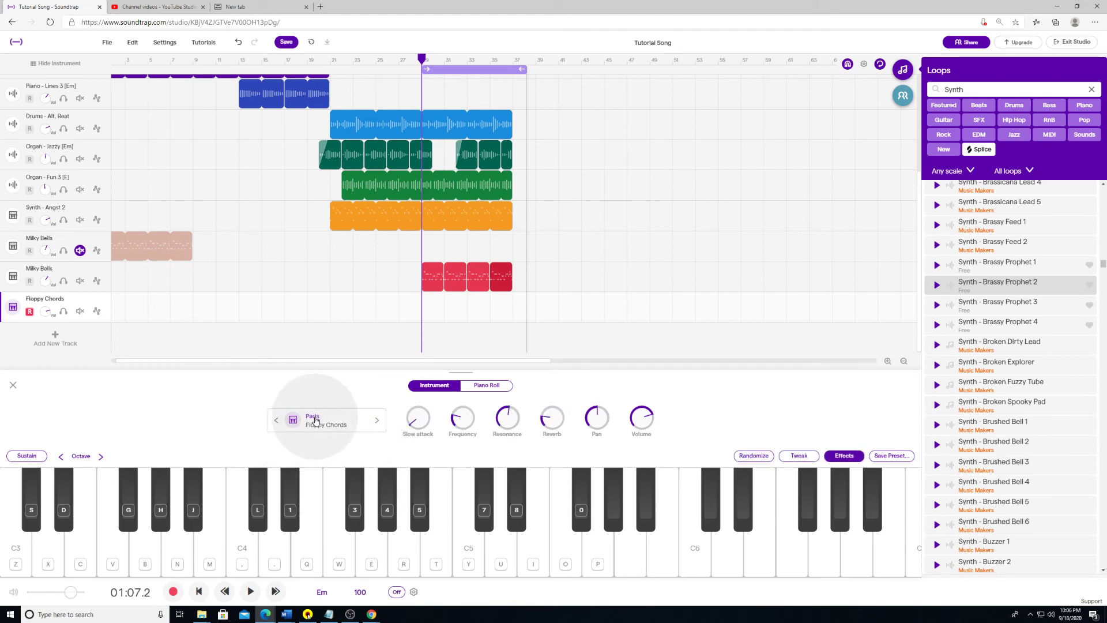
{"action": "left_click", "coordinate": [313, 420]}
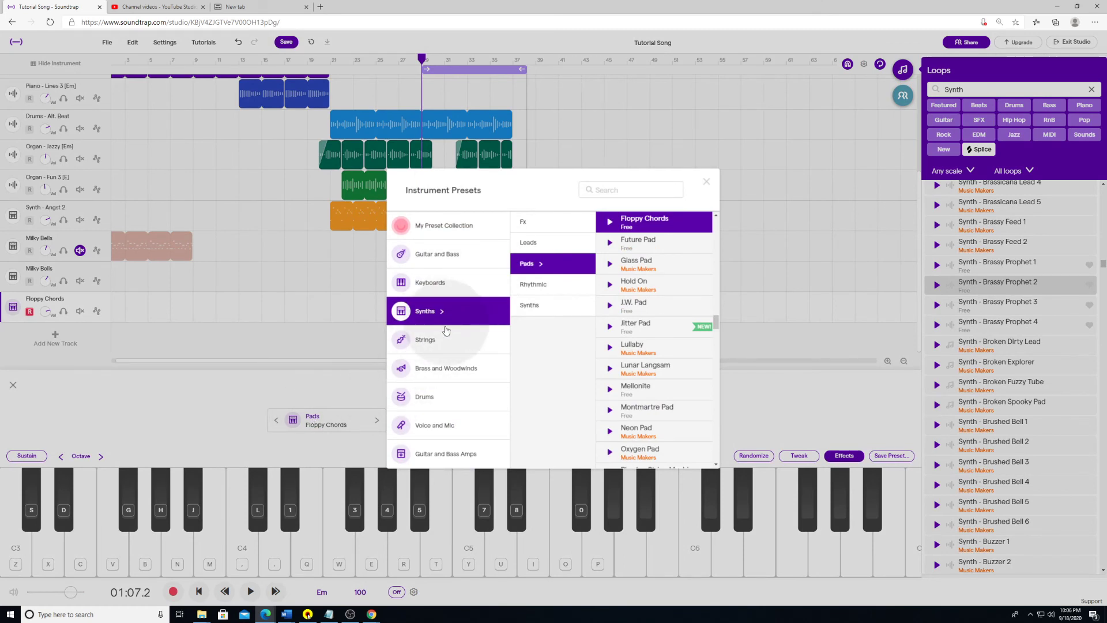
{"action": "left_click", "coordinate": [436, 285]}
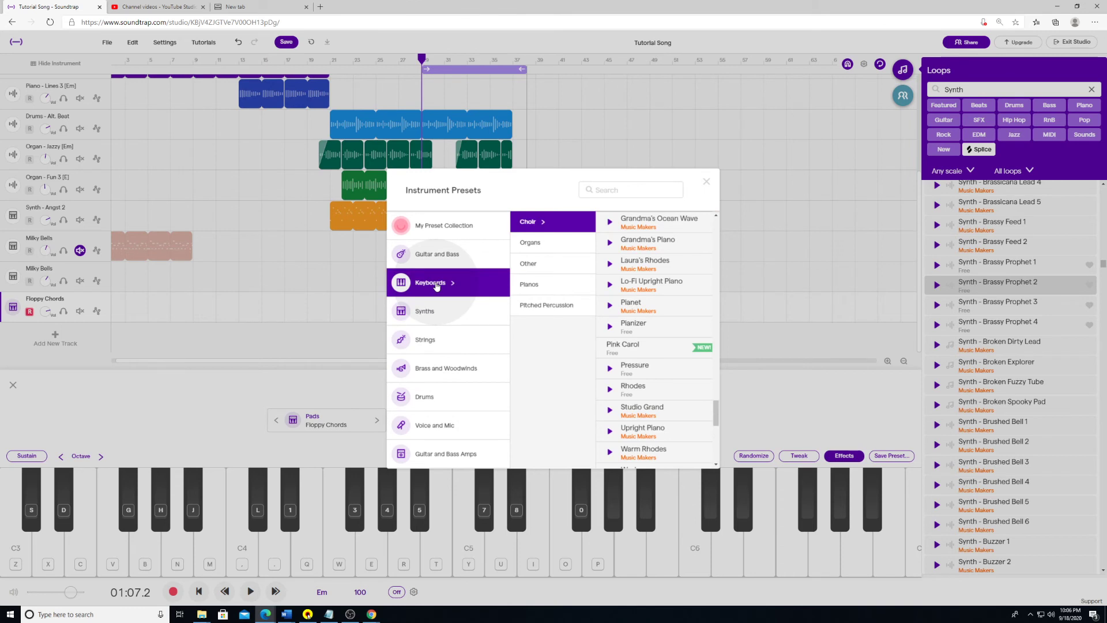
{"action": "left_click", "coordinate": [438, 258]}
{"action": "left_click", "coordinate": [455, 343]}
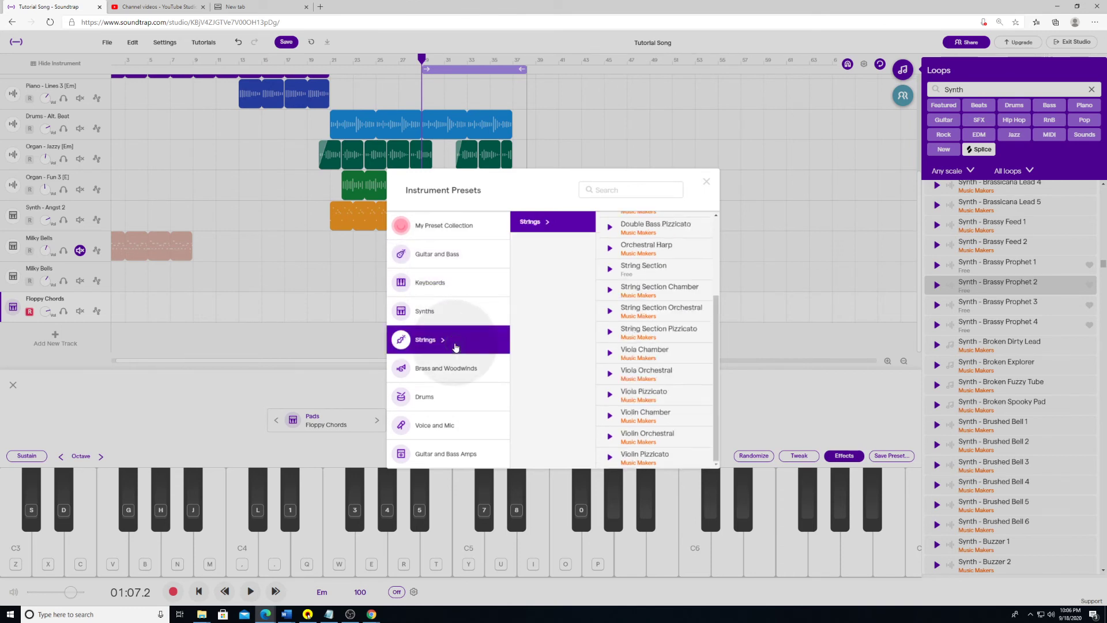
{"action": "left_click", "coordinate": [450, 373]}
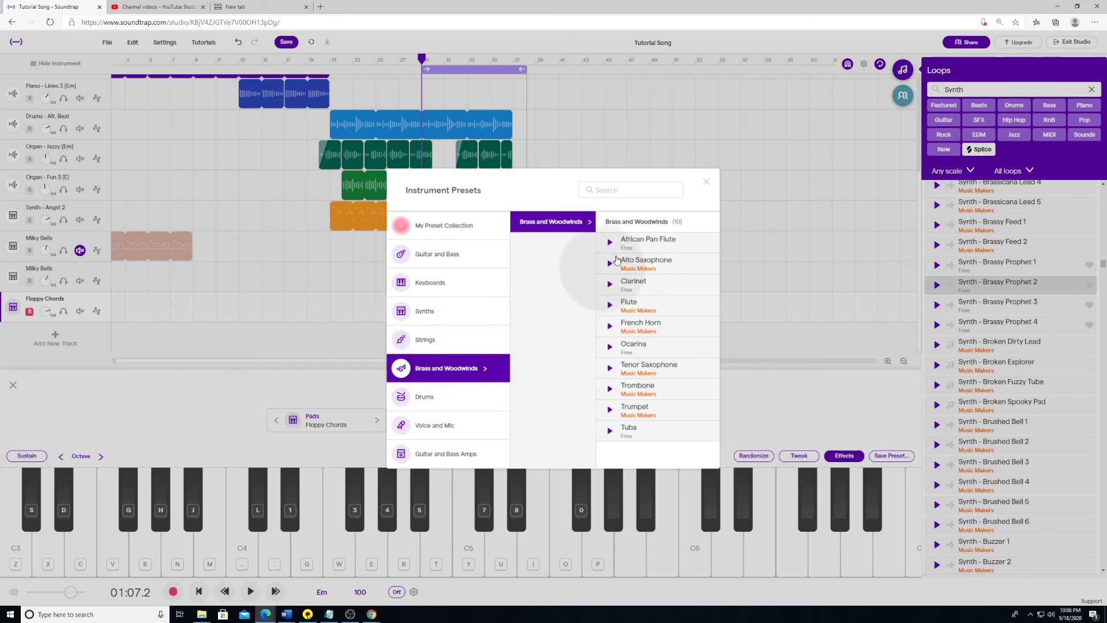
{"action": "left_click", "coordinate": [705, 182]}
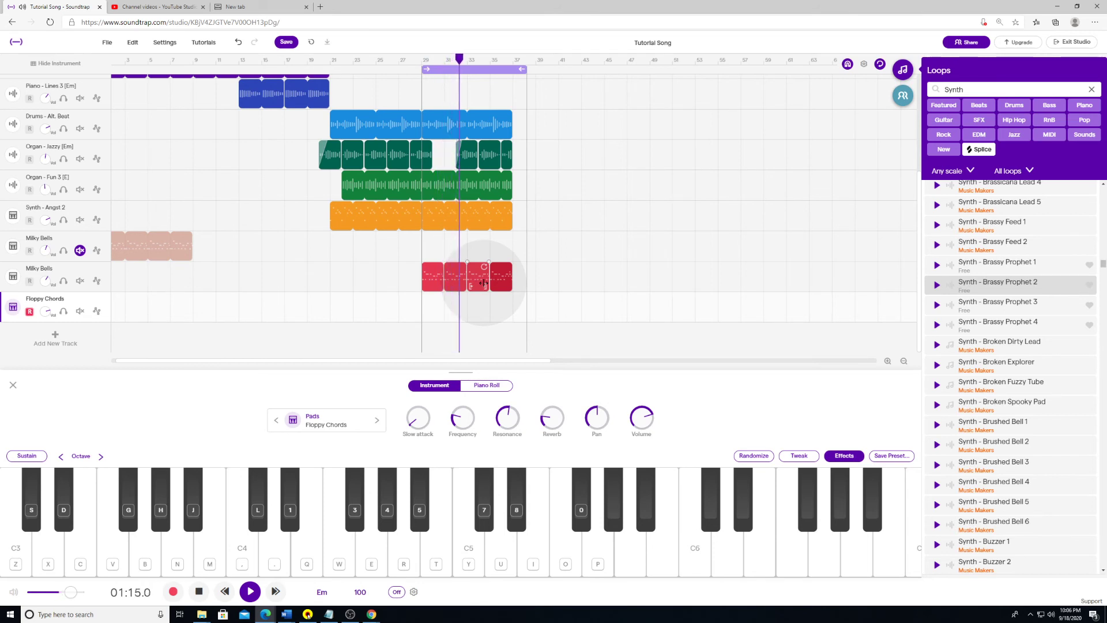
{"action": "left_click", "coordinate": [487, 387]}
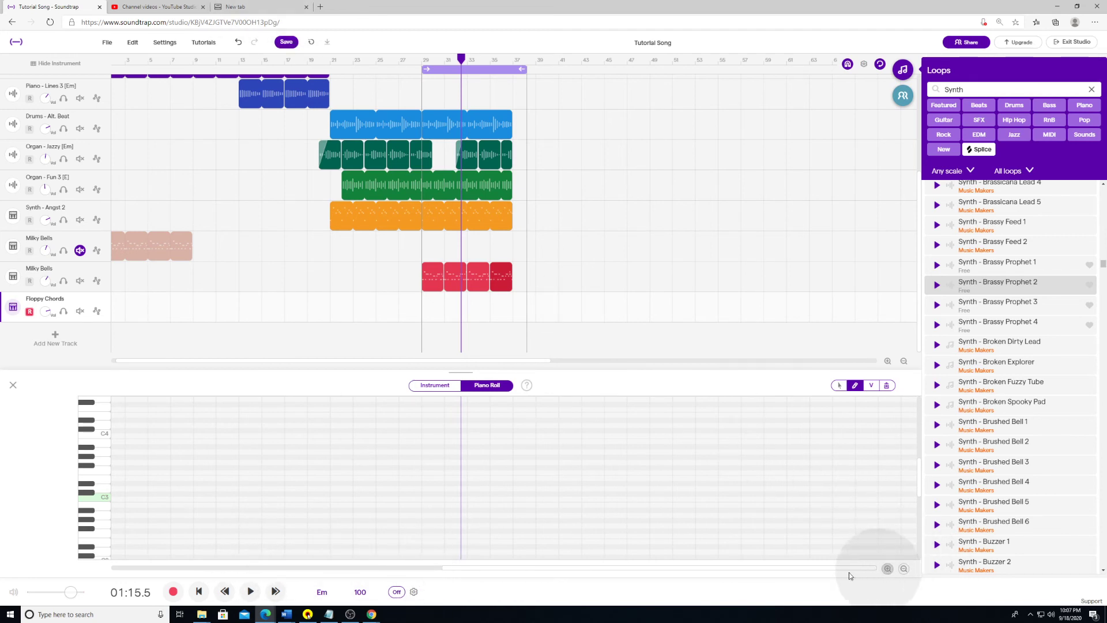
{"action": "left_click", "coordinate": [148, 496]}
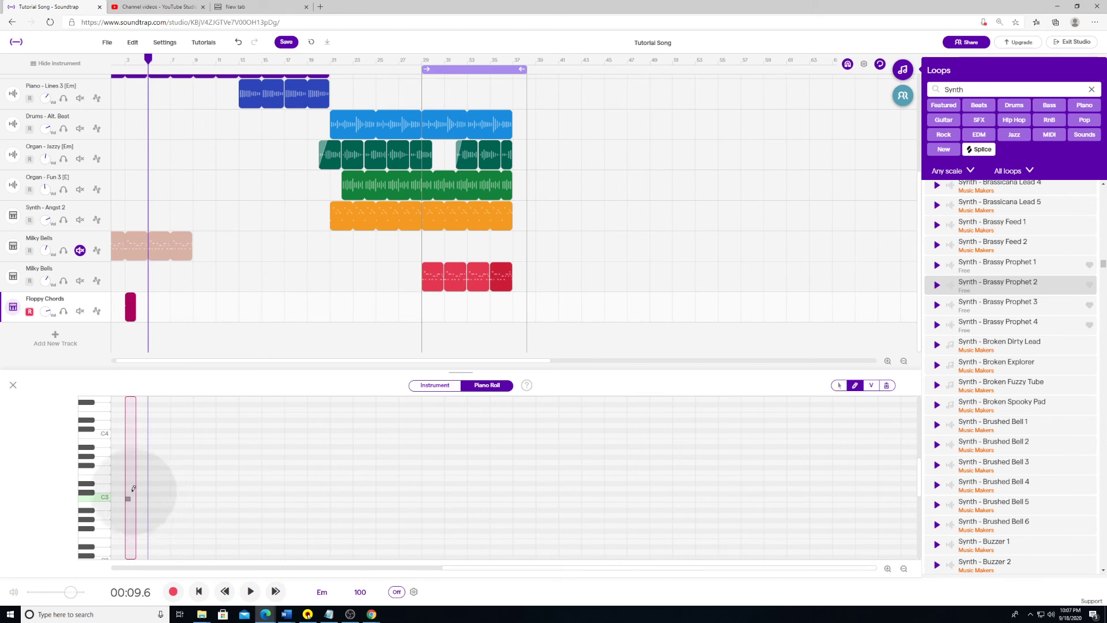
{"action": "left_click", "coordinate": [132, 309]}
{"action": "left_click_drag", "start_coordinate": [156, 314], "coordinate": [366, 314]}
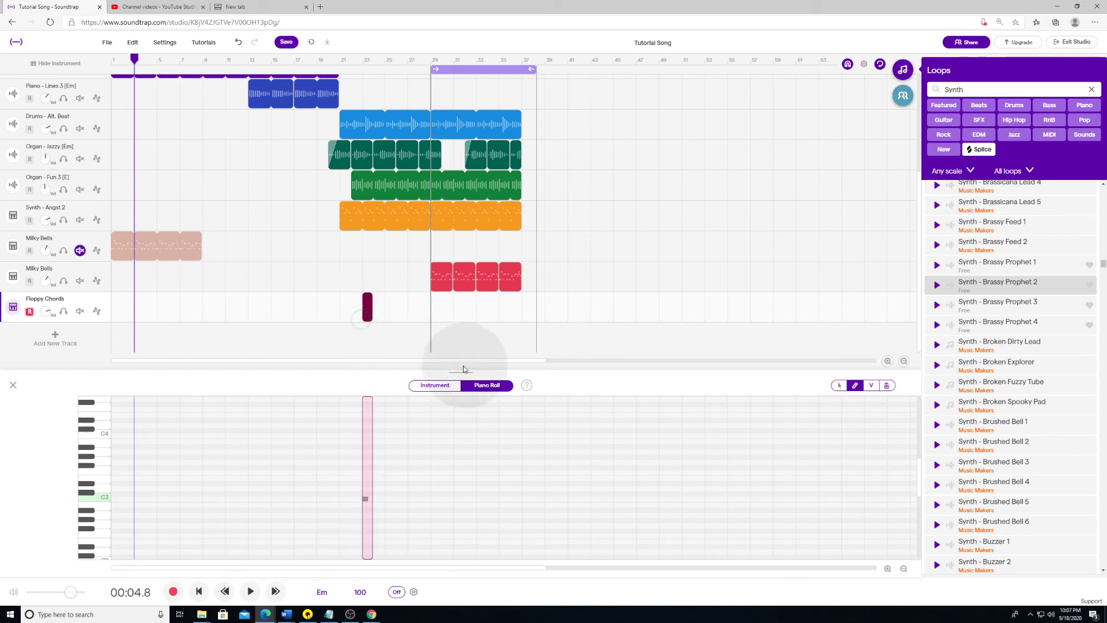
{"action": "left_click", "coordinate": [887, 361]}
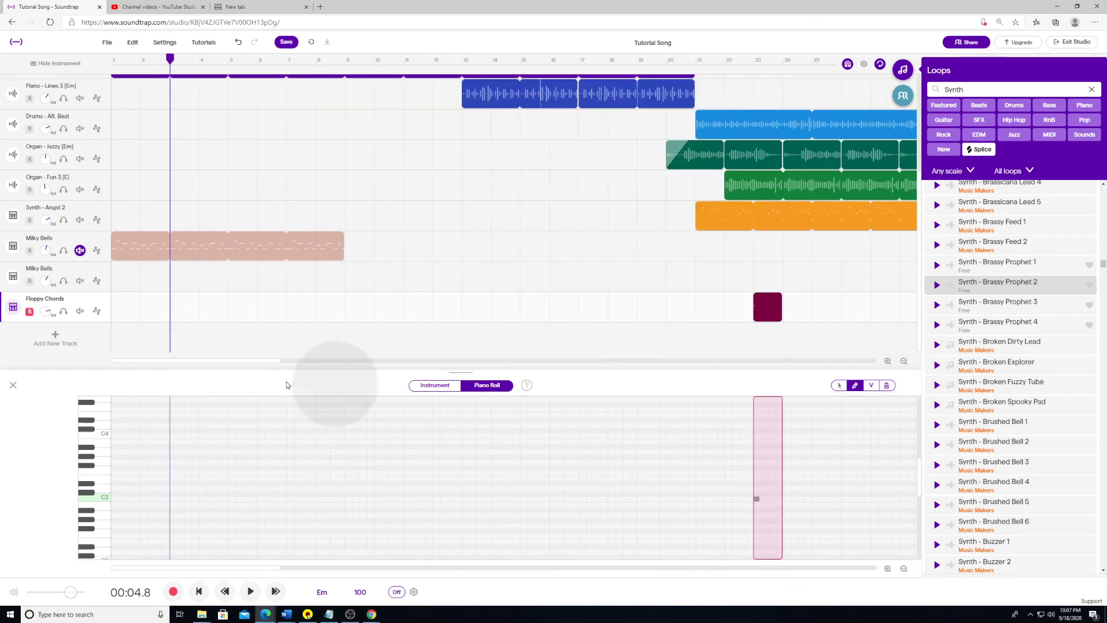
{"action": "left_click_drag", "start_coordinate": [216, 370], "coordinate": [314, 363]}
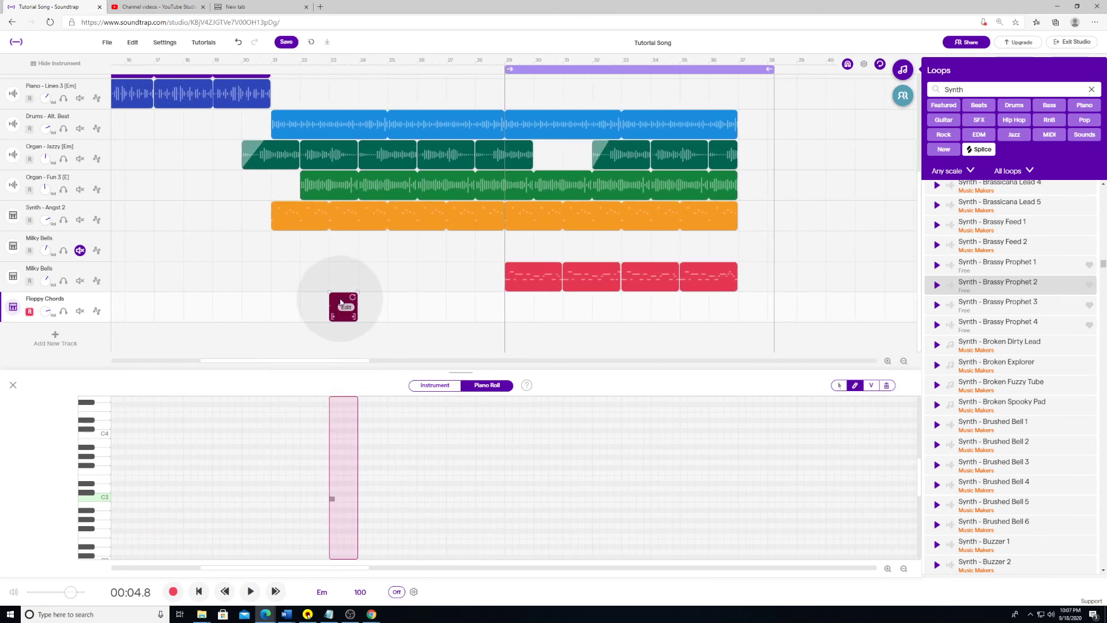
{"action": "left_click_drag", "start_coordinate": [341, 302], "coordinate": [312, 302]}
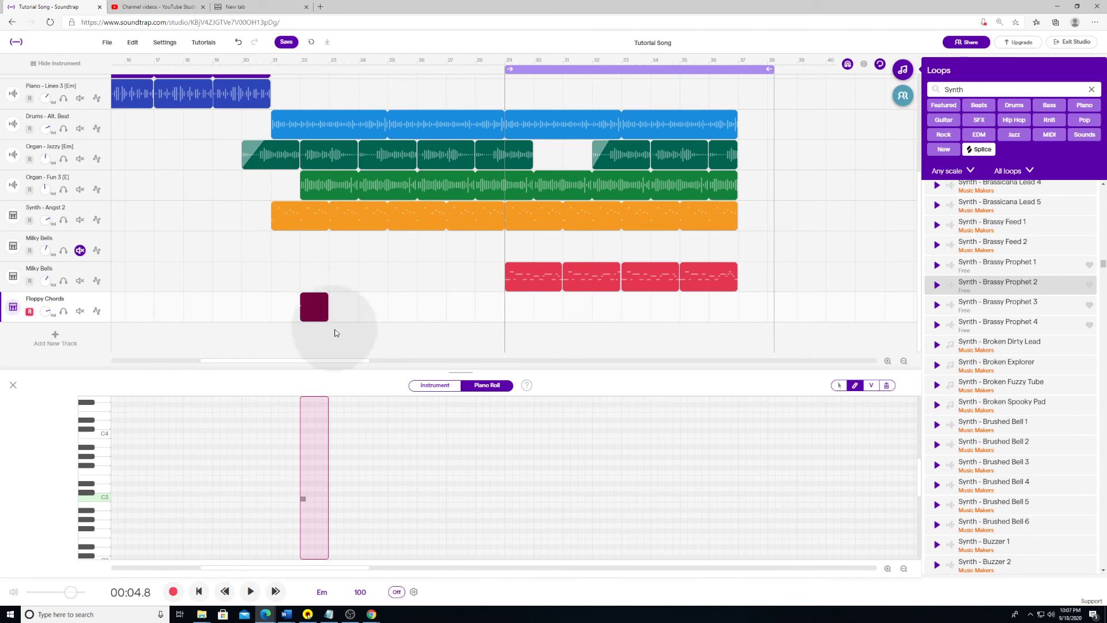
Step: Delete the Floppy Chords track, and add a new piano track in its place
{"action": "left_click", "coordinate": [93, 300]}
{"action": "left_click", "coordinate": [133, 350]}
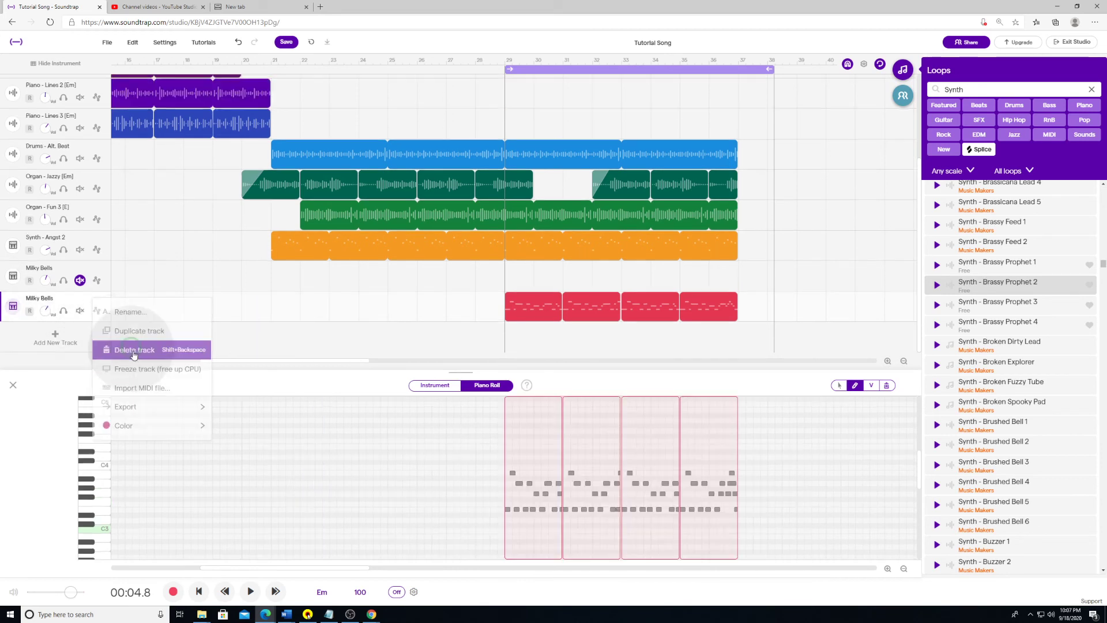
{"action": "left_click", "coordinate": [82, 346]}
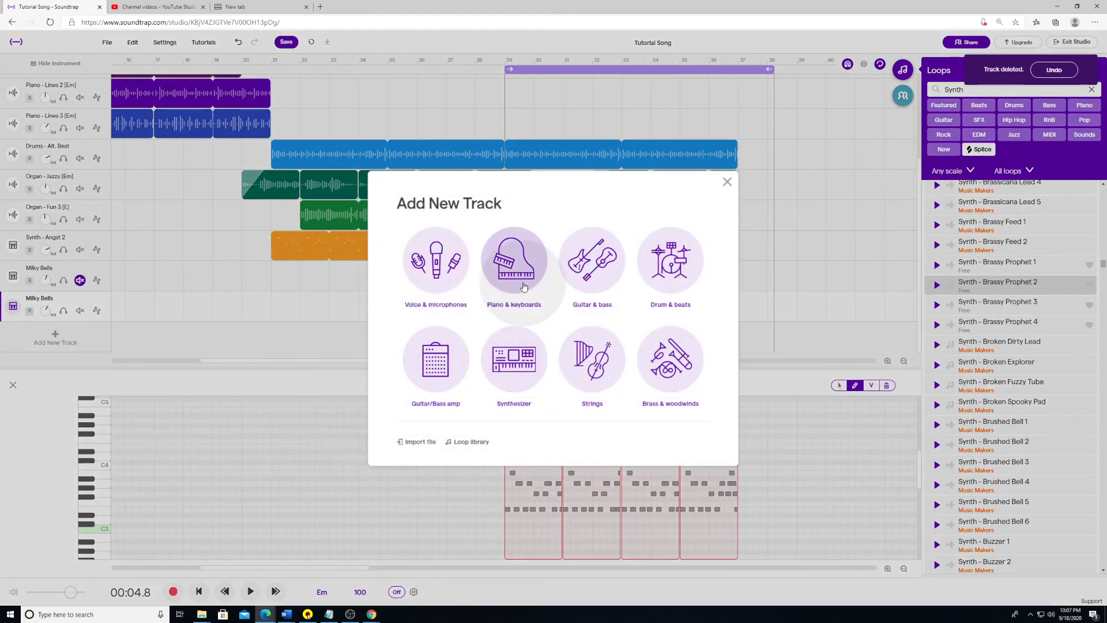
{"action": "left_click", "coordinate": [524, 286]}
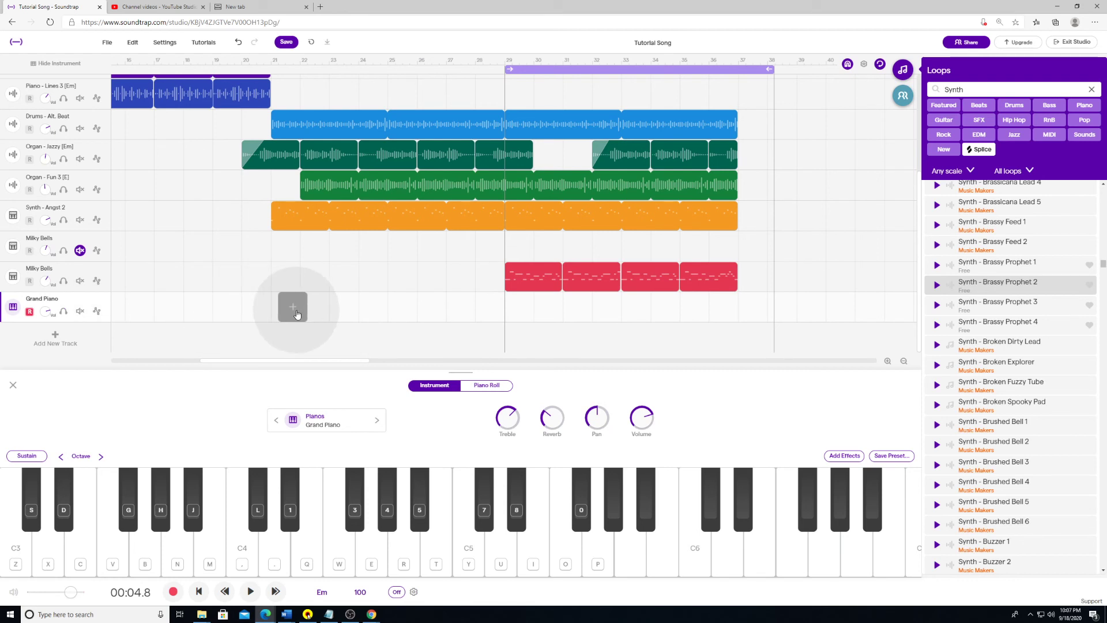
Step: Create an empty region on the Grand Piano track from measure 21 to 25, and move the playhead to measure 21
{"action": "left_click", "coordinate": [286, 311]}
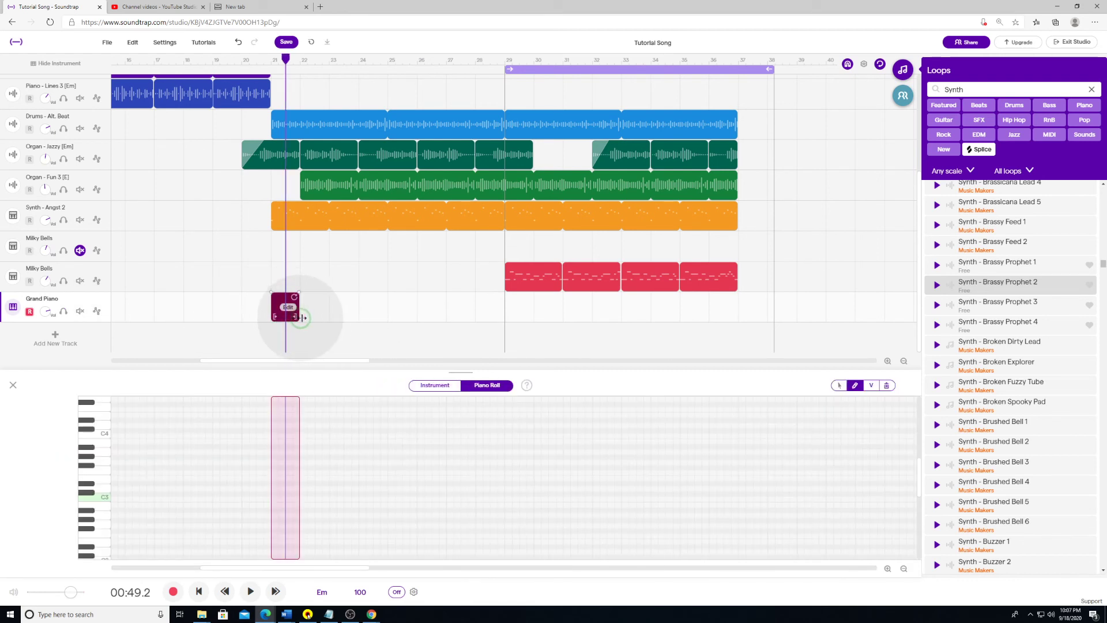
{"action": "left_click_drag", "start_coordinate": [302, 317], "coordinate": [329, 317]}
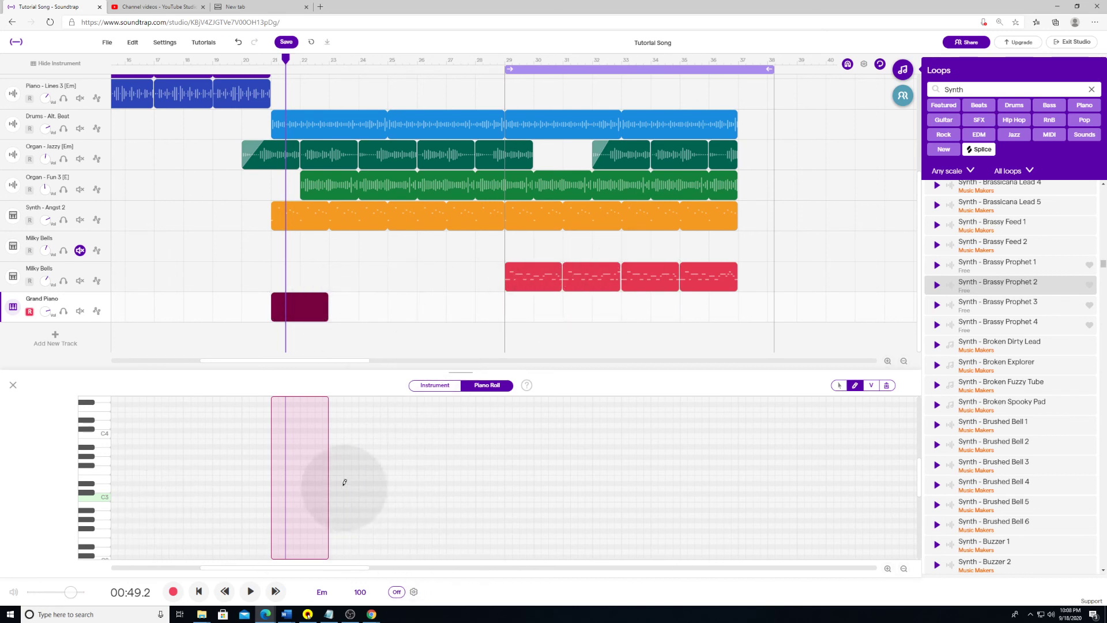
{"action": "left_click_drag", "start_coordinate": [286, 59], "coordinate": [271, 59]}
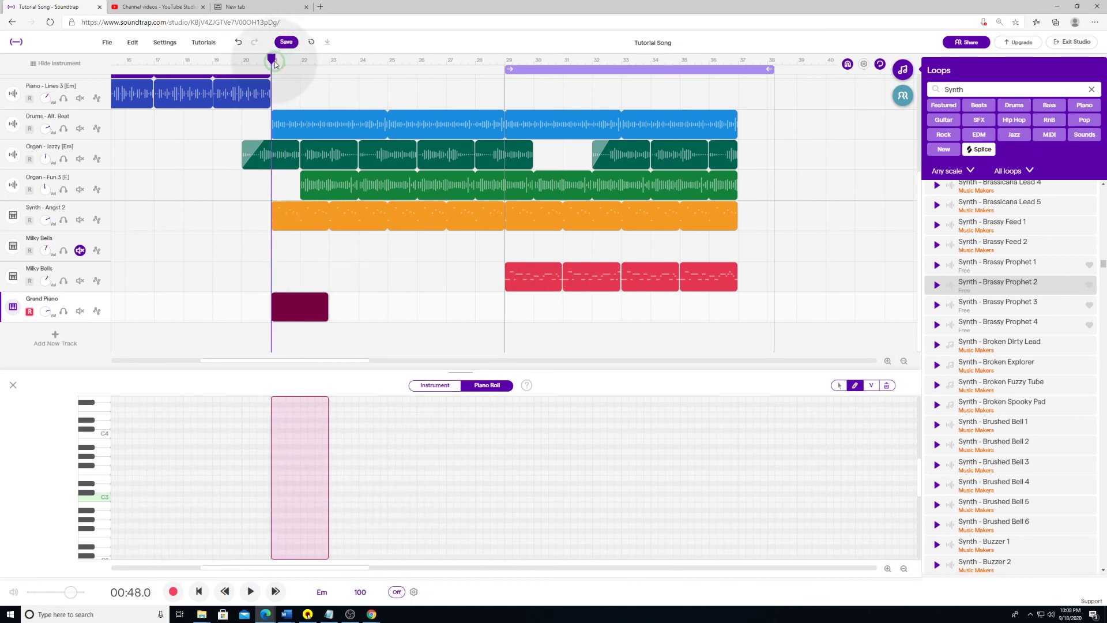
{"action": "left_click_drag", "start_coordinate": [327, 316], "coordinate": [395, 319]}
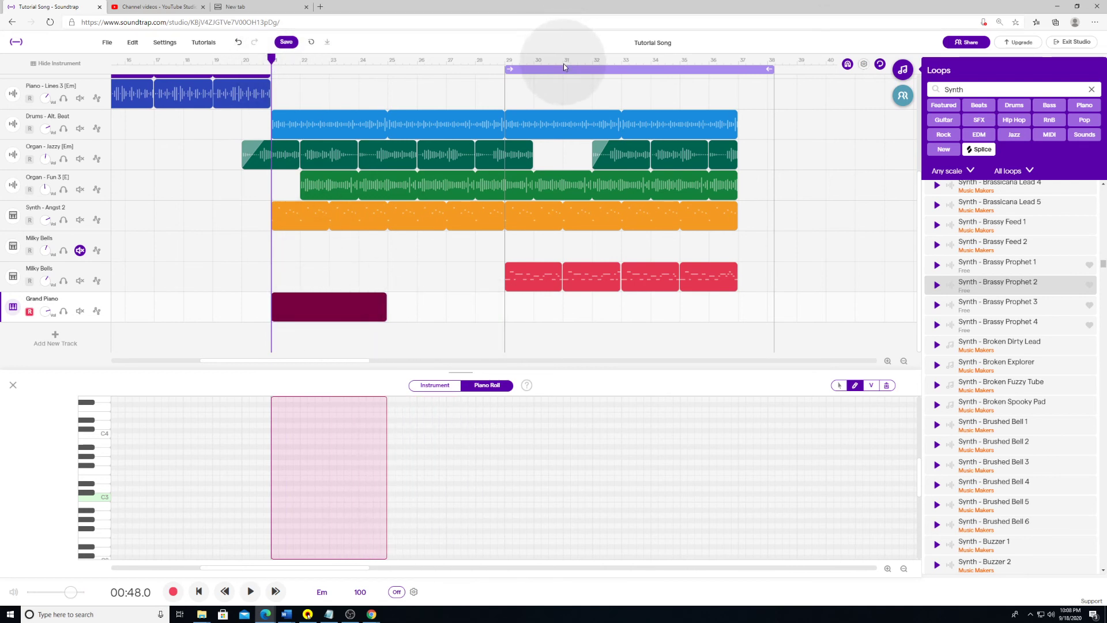
Step: Set the playback loop to measures 21 to 25, play its opening briefly, and return the playhead to measure 21
{"action": "left_click_drag", "start_coordinate": [570, 70], "coordinate": [406, 73]}
{"action": "left_click_drag", "start_coordinate": [346, 73], "coordinate": [332, 70]}
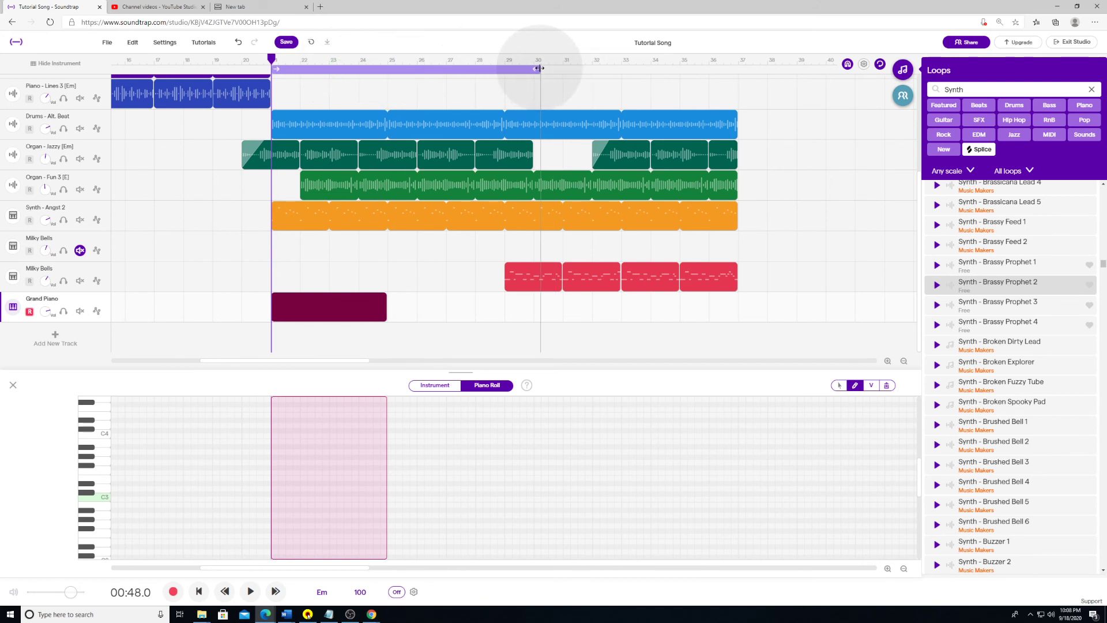
{"action": "left_click_drag", "start_coordinate": [538, 68], "coordinate": [387, 69]}
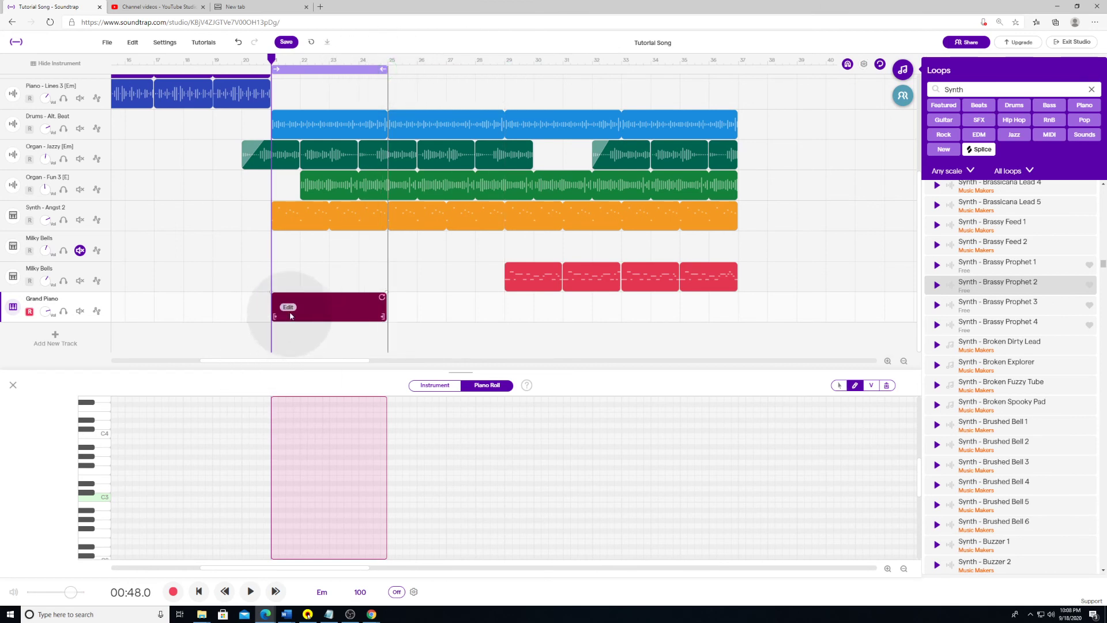
{"action": "key", "text": "space"}
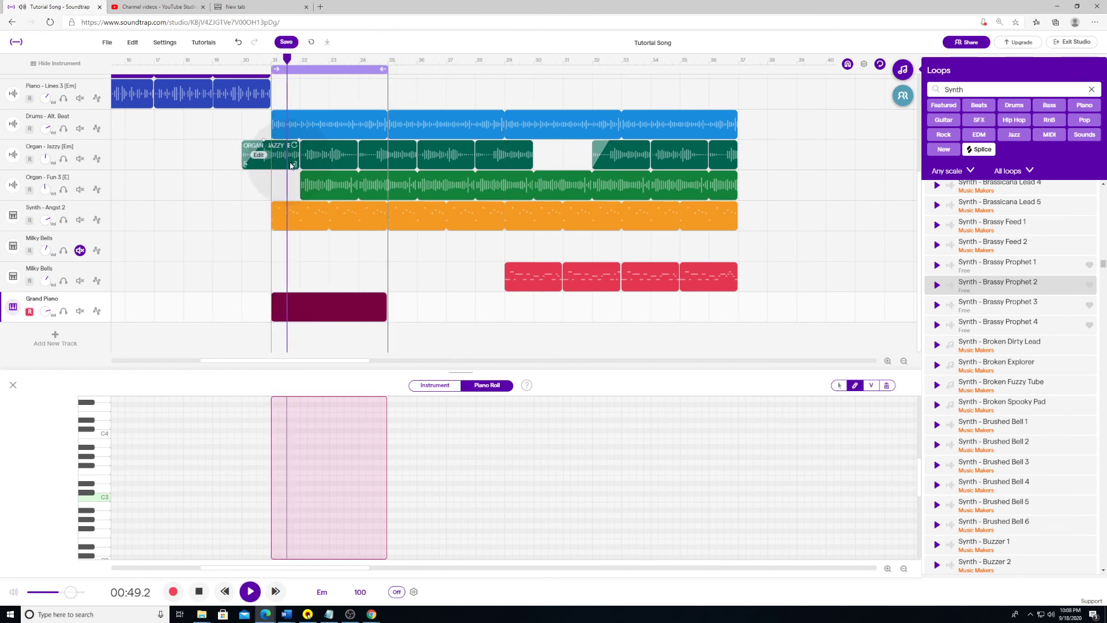
{"action": "key", "text": "space"}
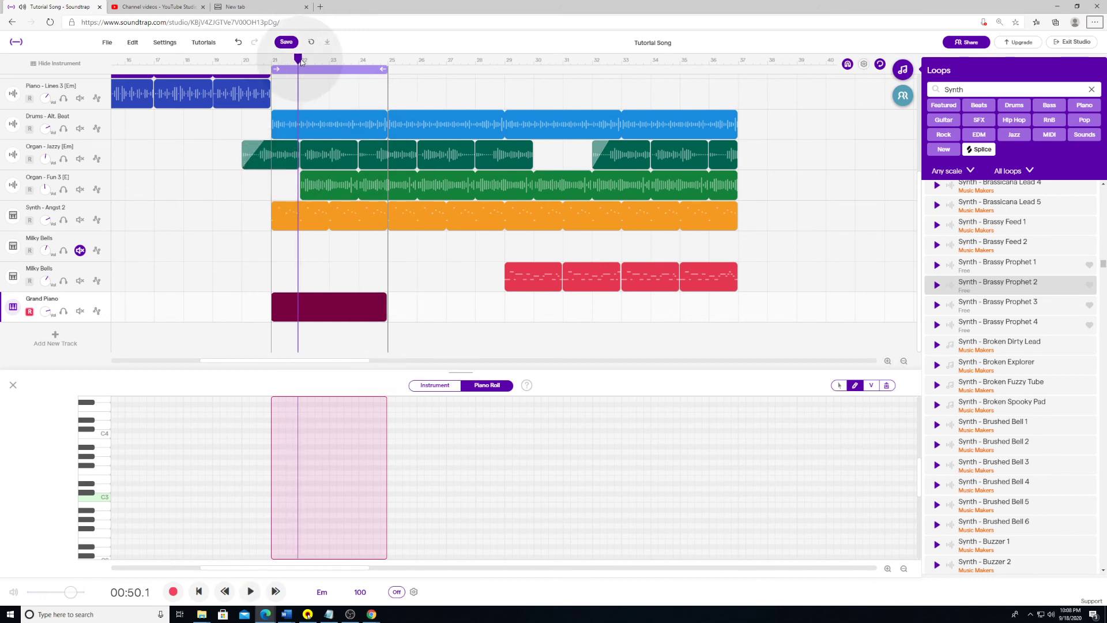
{"action": "left_click_drag", "start_coordinate": [300, 63], "coordinate": [270, 60]}
{"action": "left_click", "coordinate": [379, 380]}
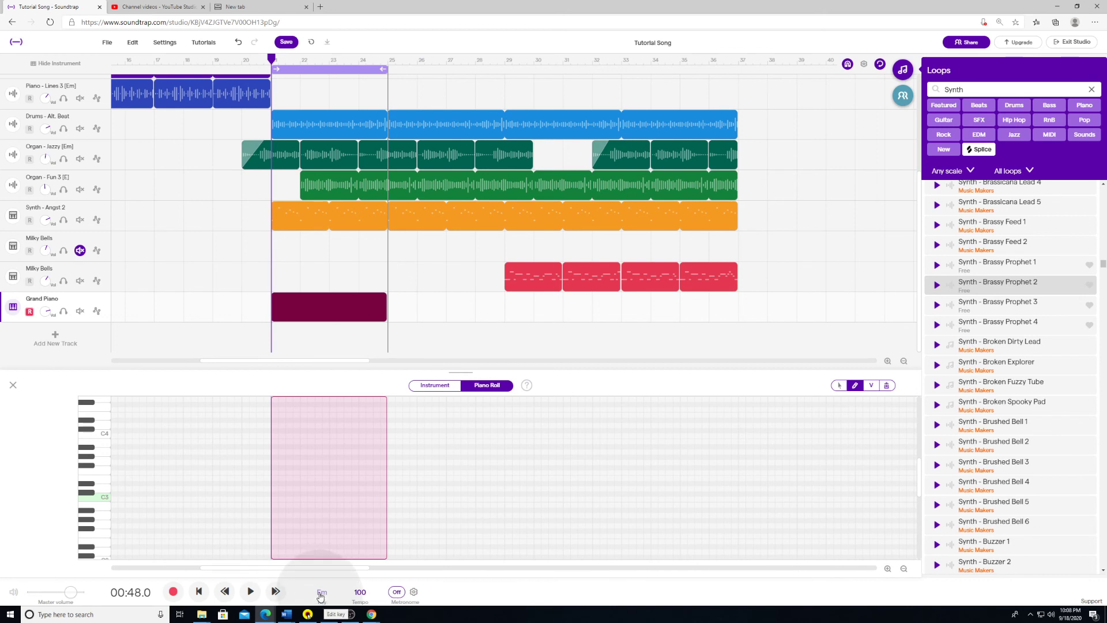
Step: Audition the E3 key, and place a short E3 note at the start of measure 21 in the piano region
{"action": "left_click", "coordinate": [96, 480]}
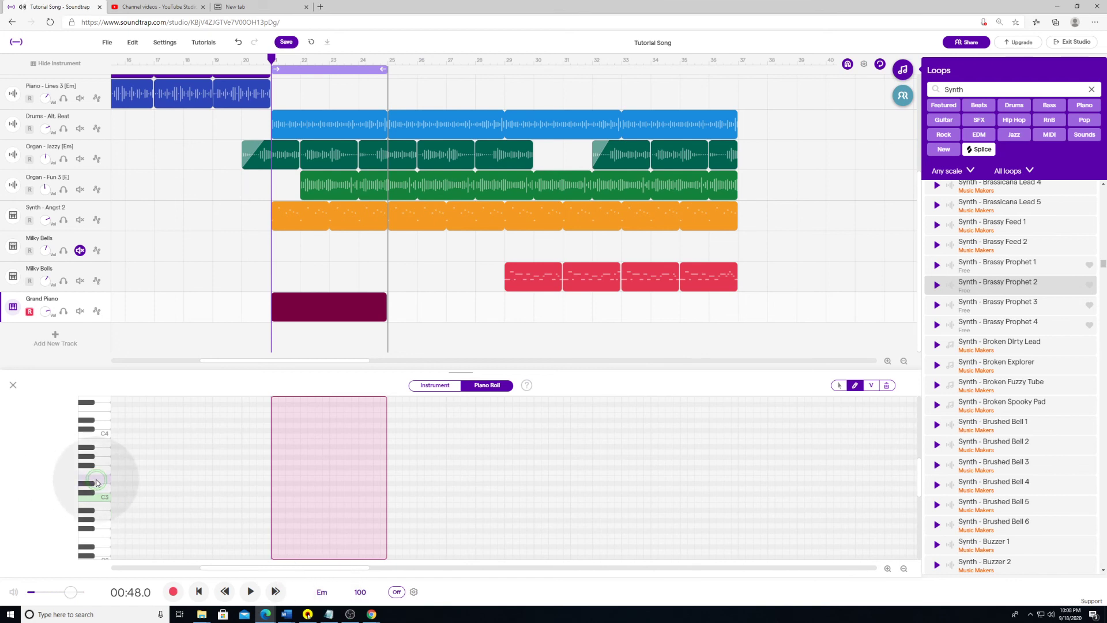
{"action": "left_click", "coordinate": [276, 480]}
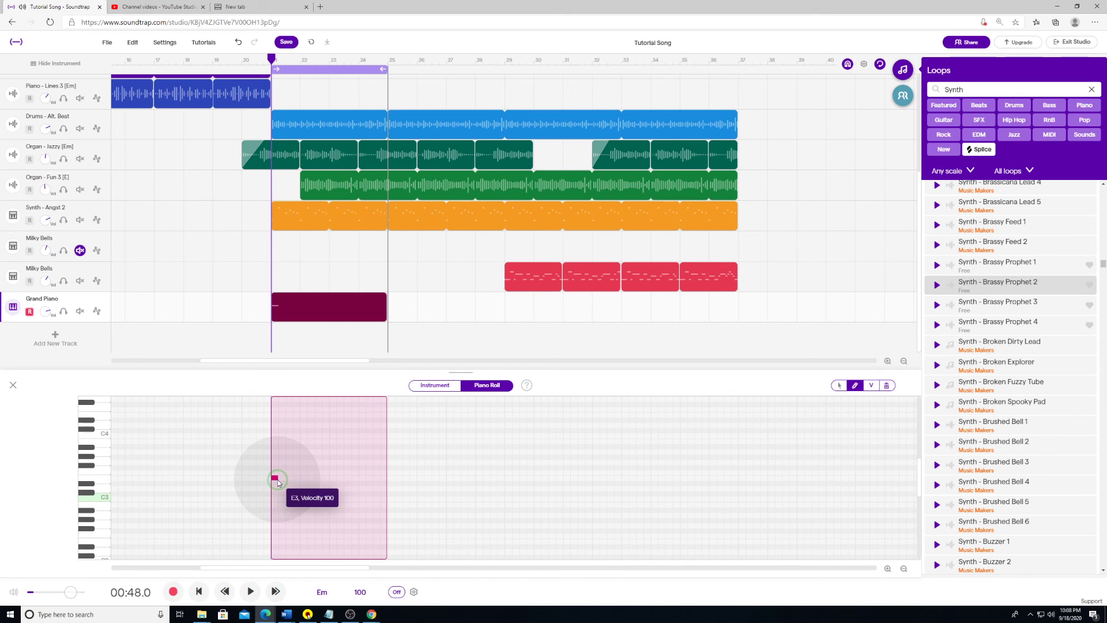
{"action": "mouse_move", "coordinate": [277, 482]}
{"action": "left_mouse_down"}
{"action": "mouse_move", "coordinate": [281, 500]}
{"action": "mouse_move", "coordinate": [277, 457]}
{"action": "mouse_move", "coordinate": [279, 490]}
{"action": "mouse_move", "coordinate": [275, 478]}
{"action": "left_mouse_up"}
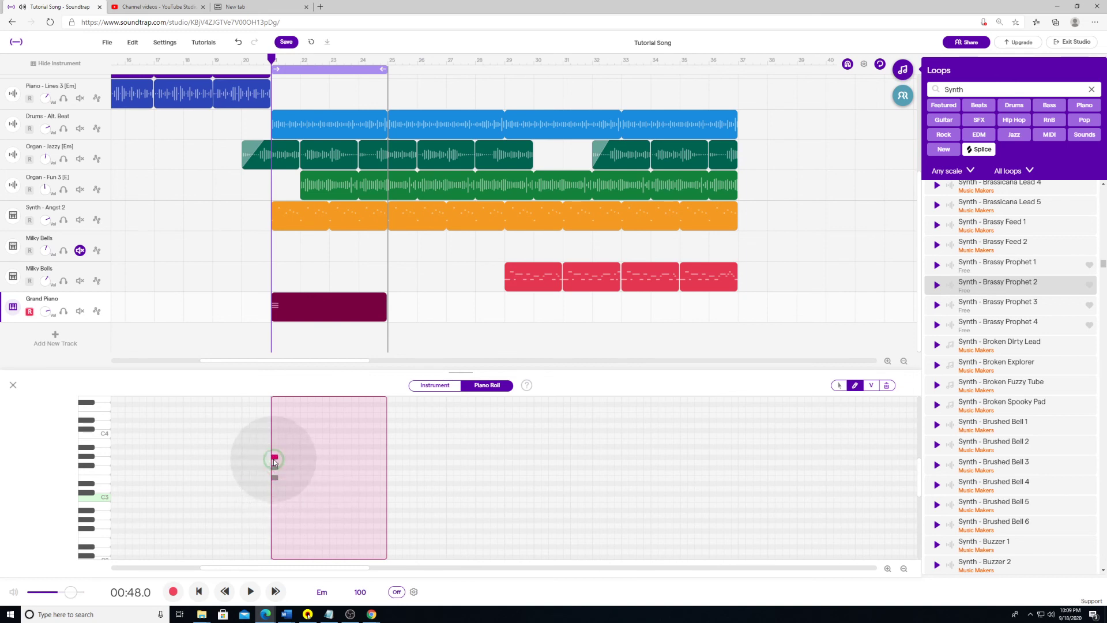
Step: Try further short notes above and below E3 around measure 21, and delete all of them except E3
{"action": "left_click", "coordinate": [275, 493]}
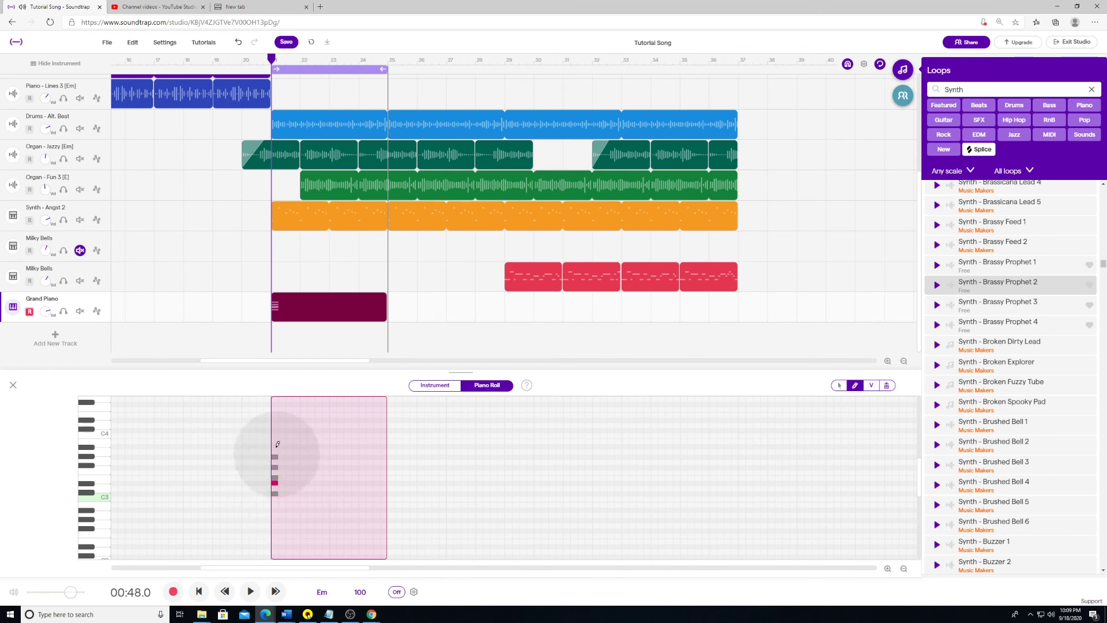
{"action": "left_click", "coordinate": [275, 442]}
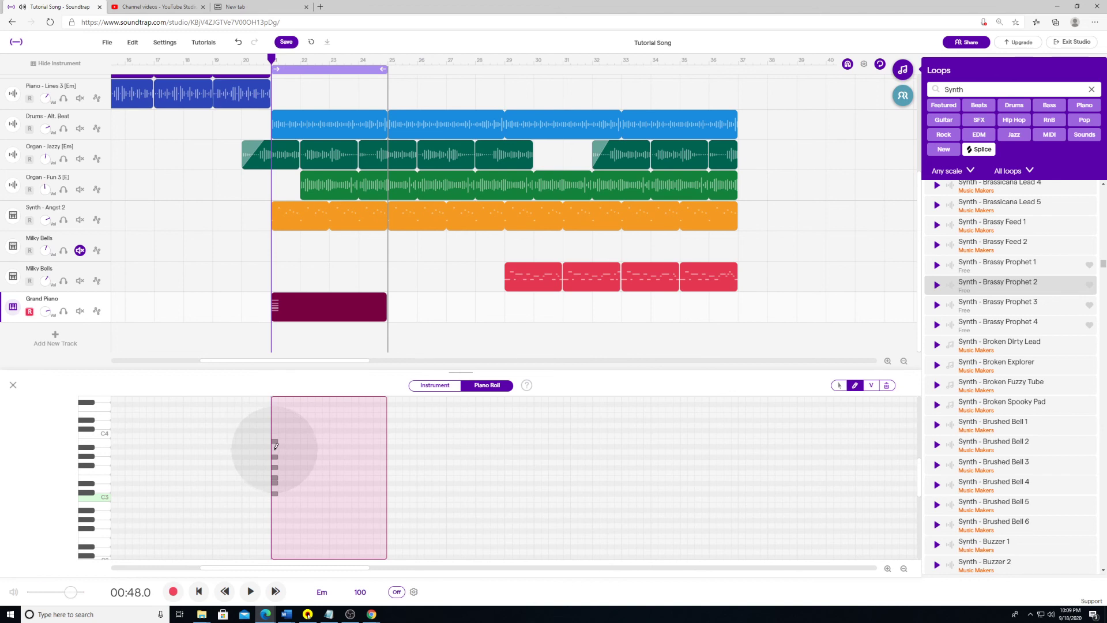
{"action": "left_click", "coordinate": [275, 446]}
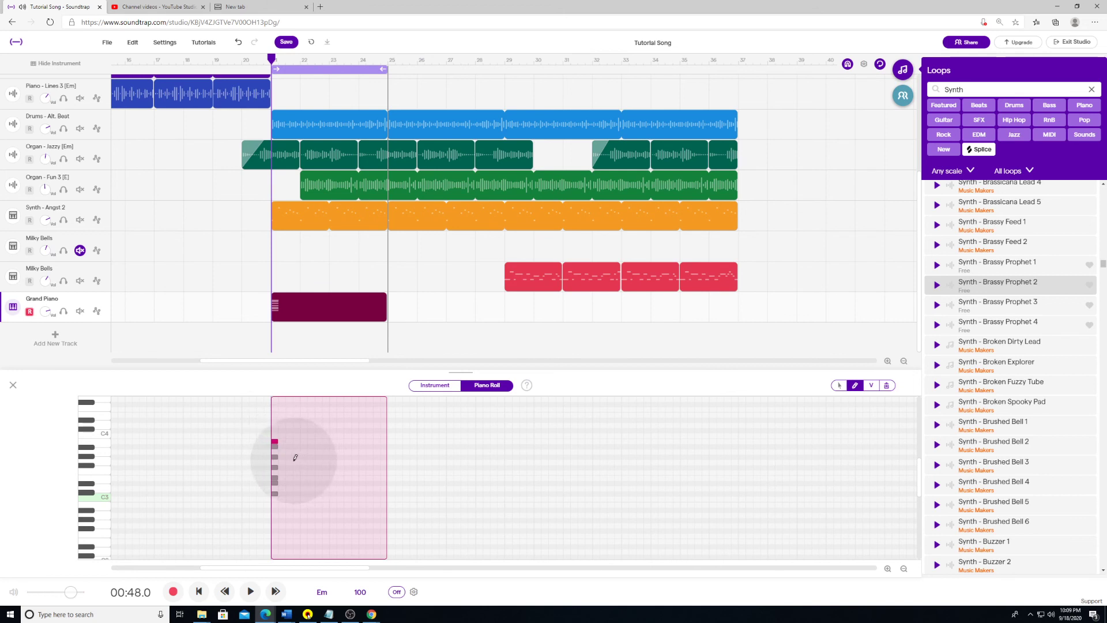
{"action": "left_click", "coordinate": [275, 447]}
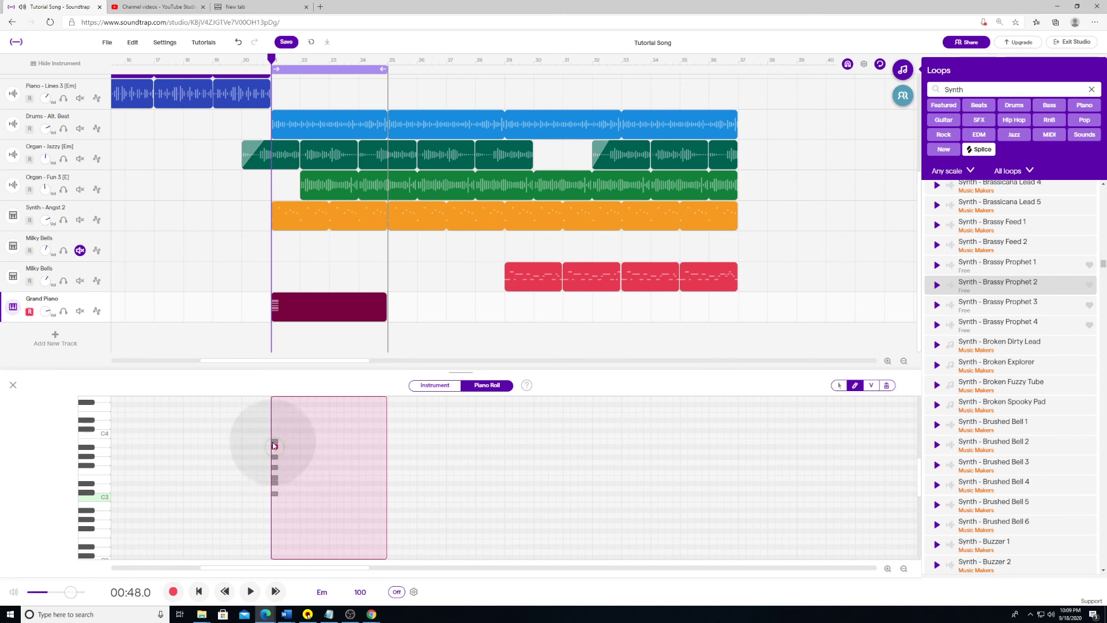
{"action": "left_click", "coordinate": [279, 448]}
{"action": "left_click", "coordinate": [270, 438]}
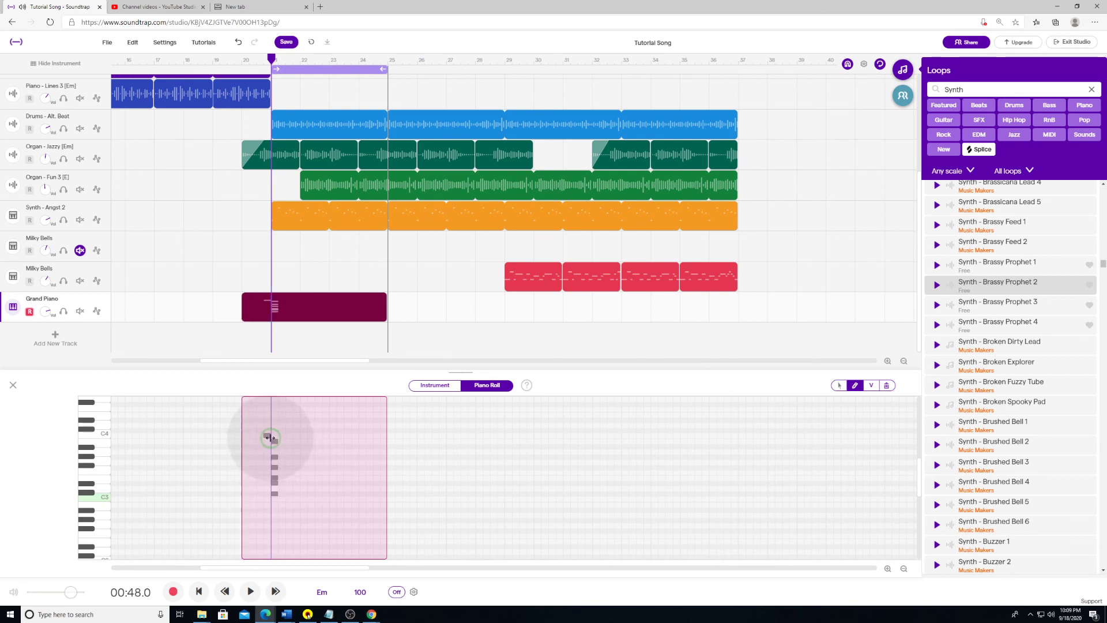
{"action": "double_click", "coordinate": [266, 436]}
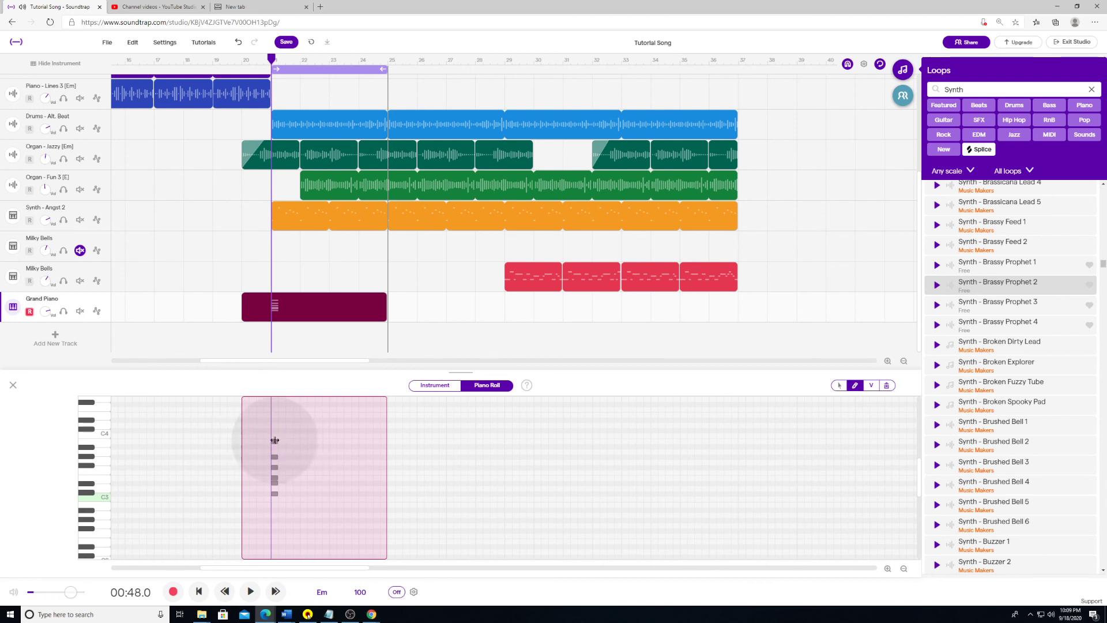
{"action": "double_click", "coordinate": [275, 441]}
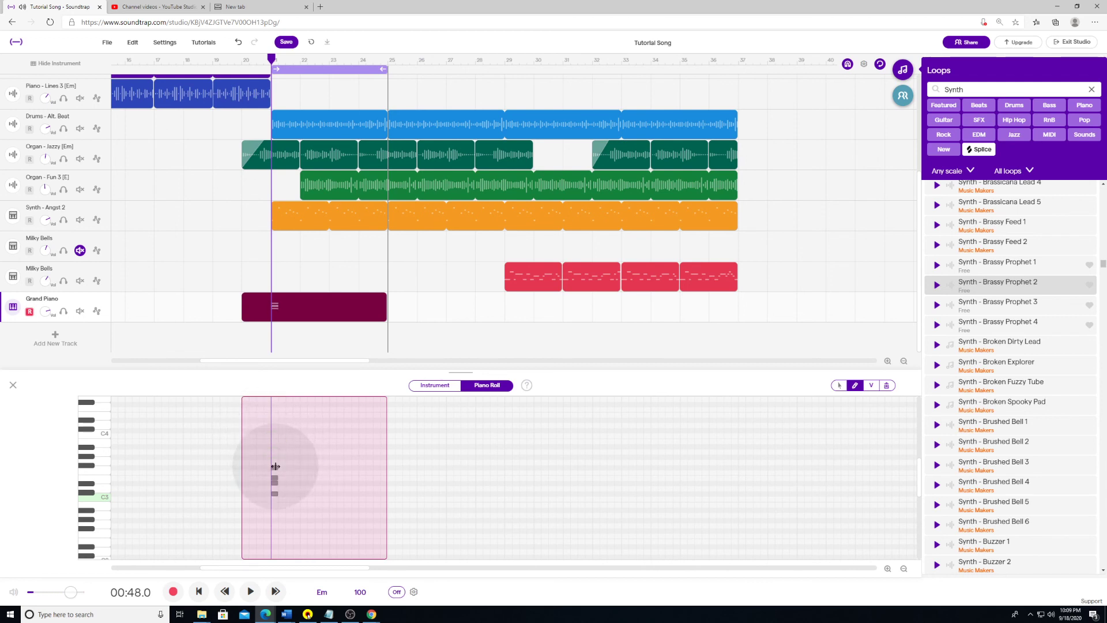
{"action": "double_click", "coordinate": [275, 466]}
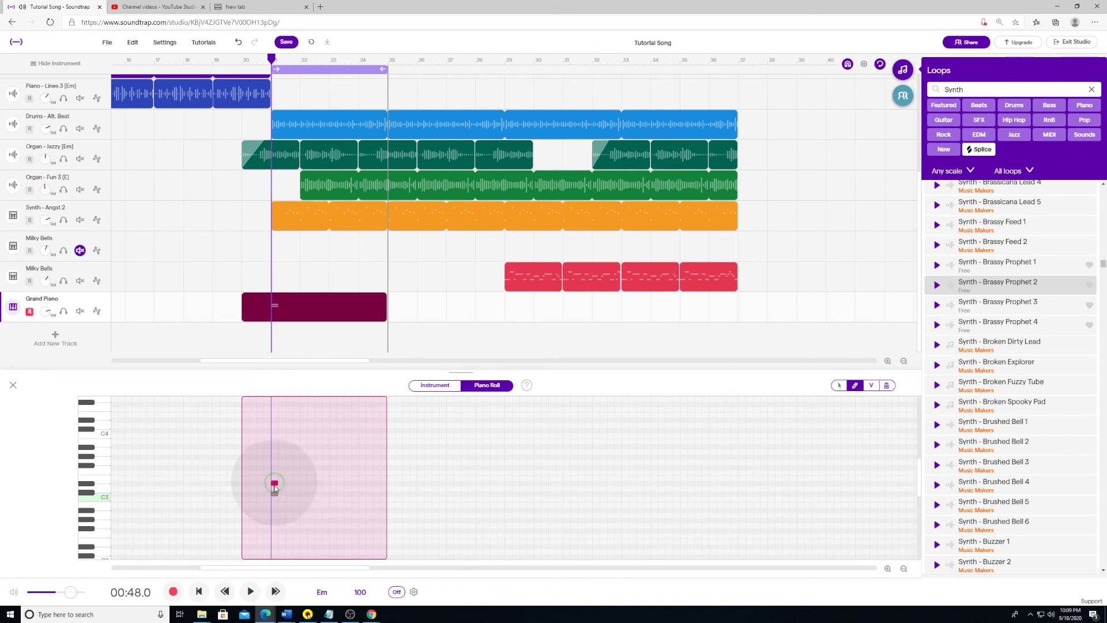
{"action": "double_click", "coordinate": [274, 484]}
{"action": "left_click", "coordinate": [275, 483]}
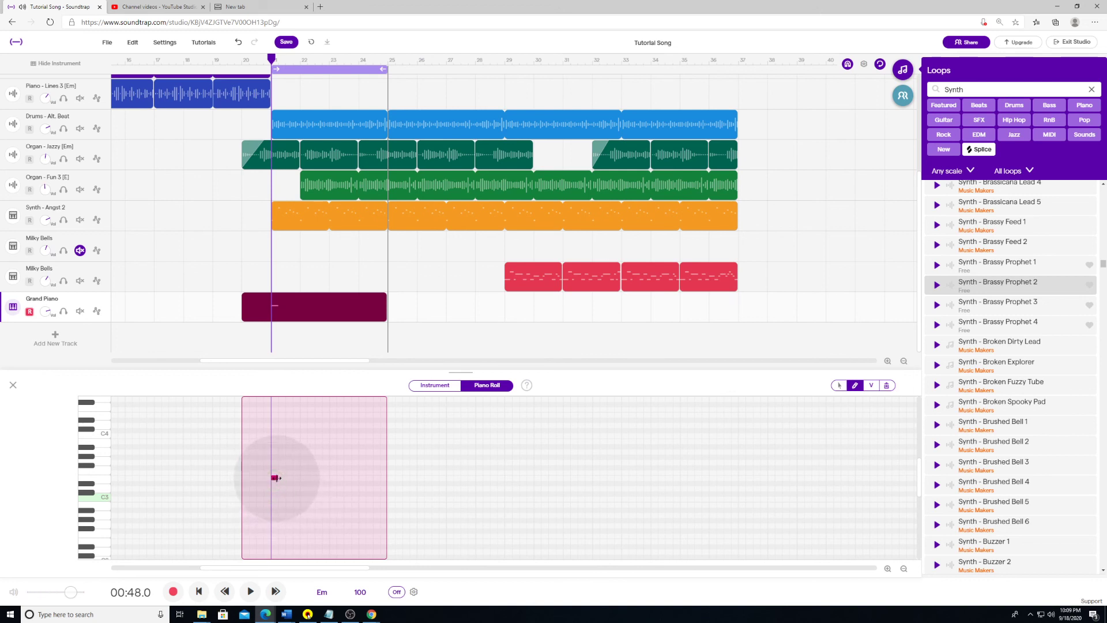
Step: Lengthen the E3 note to about three beats, follow it with equally long F#3, G#3 and A#3 notes, and play the phrase
{"action": "left_click_drag", "start_coordinate": [276, 477], "coordinate": [288, 477]}
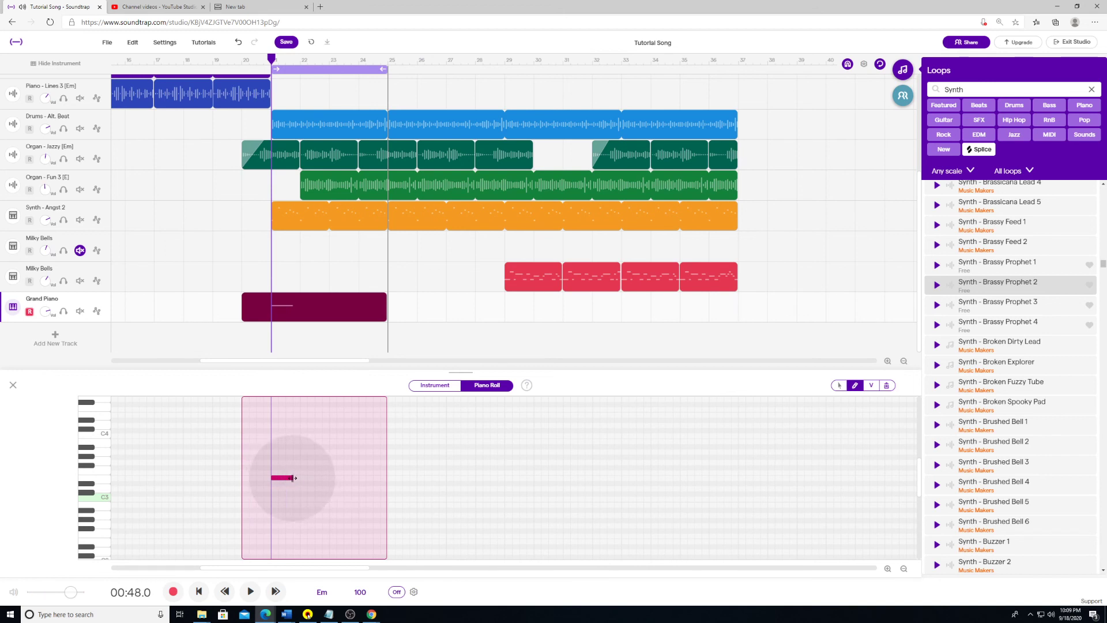
{"action": "left_click", "coordinate": [296, 467]}
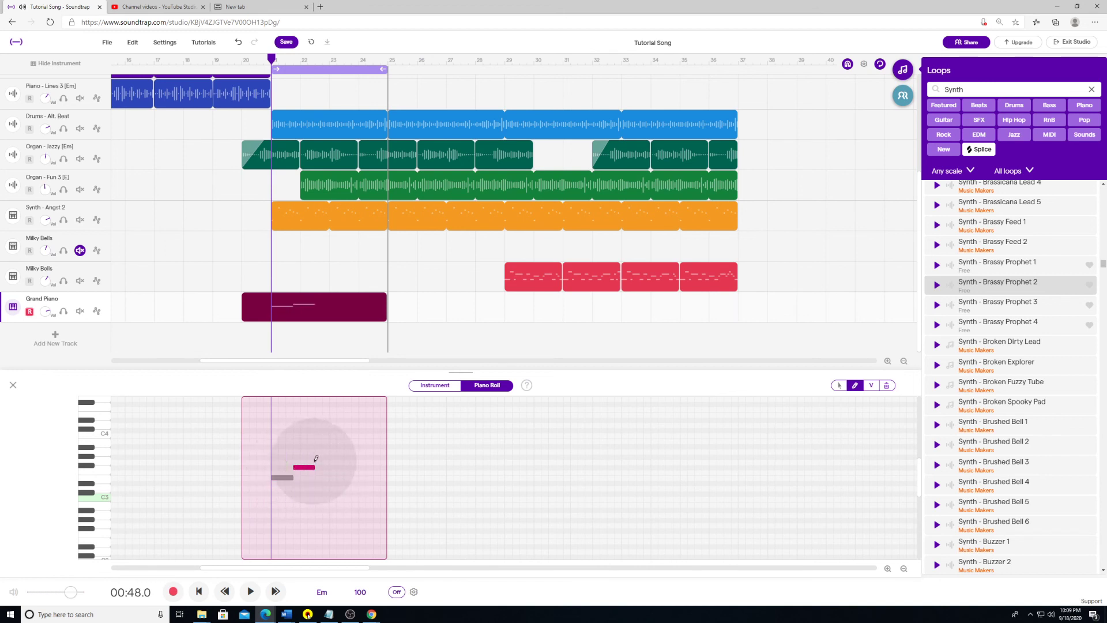
{"action": "left_click", "coordinate": [320, 462]}
{"action": "left_click_drag", "start_coordinate": [321, 463], "coordinate": [321, 457]}
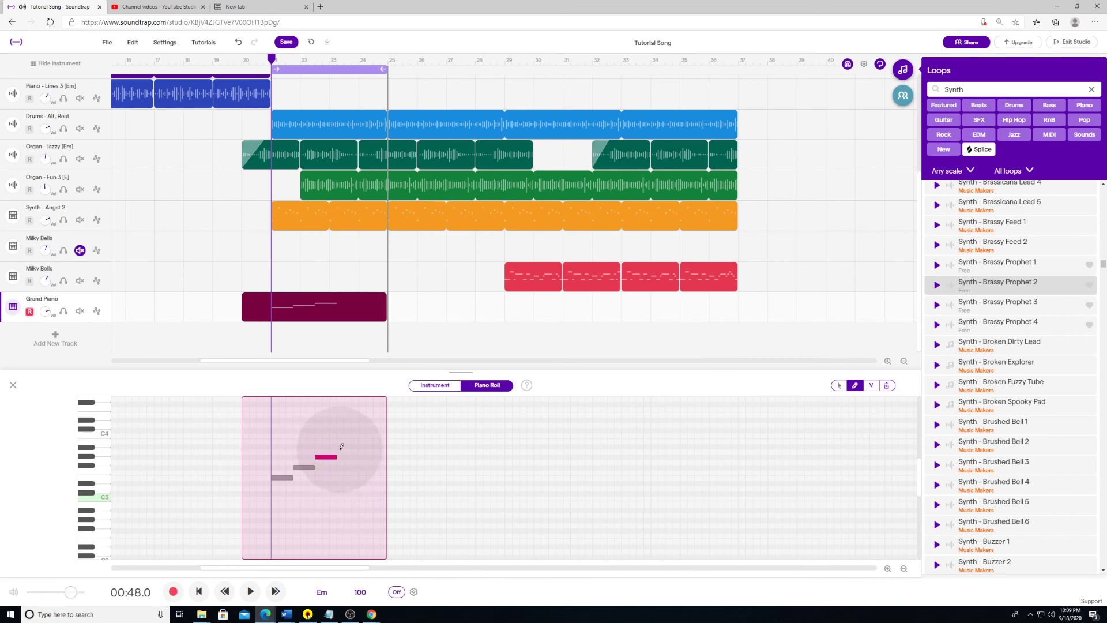
{"action": "left_click", "coordinate": [341, 447]}
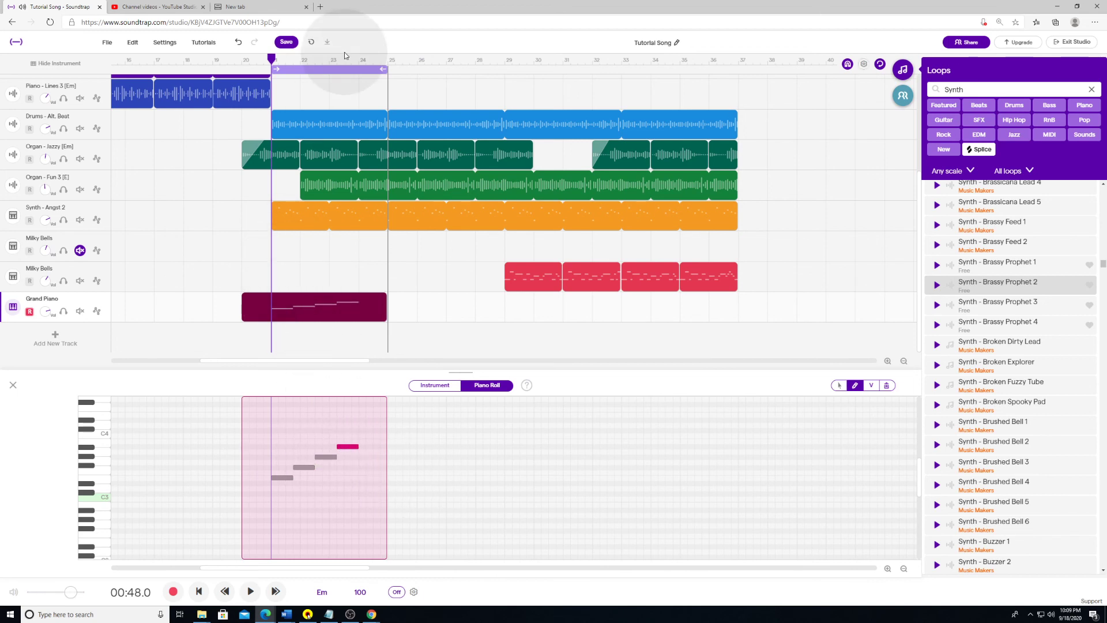
{"action": "key", "text": "space"}
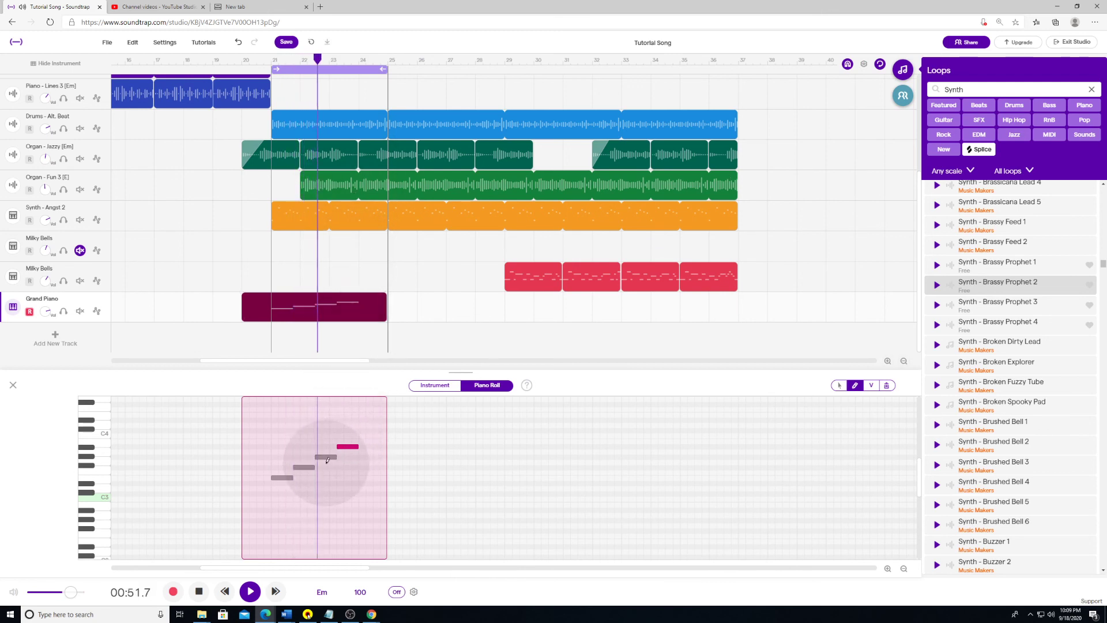
Step: Stop playback, then lower the piano phrase's third note to G3 and its fourth note to A3
{"action": "key", "text": "space"}
{"action": "left_click_drag", "start_coordinate": [328, 459], "coordinate": [326, 464]}
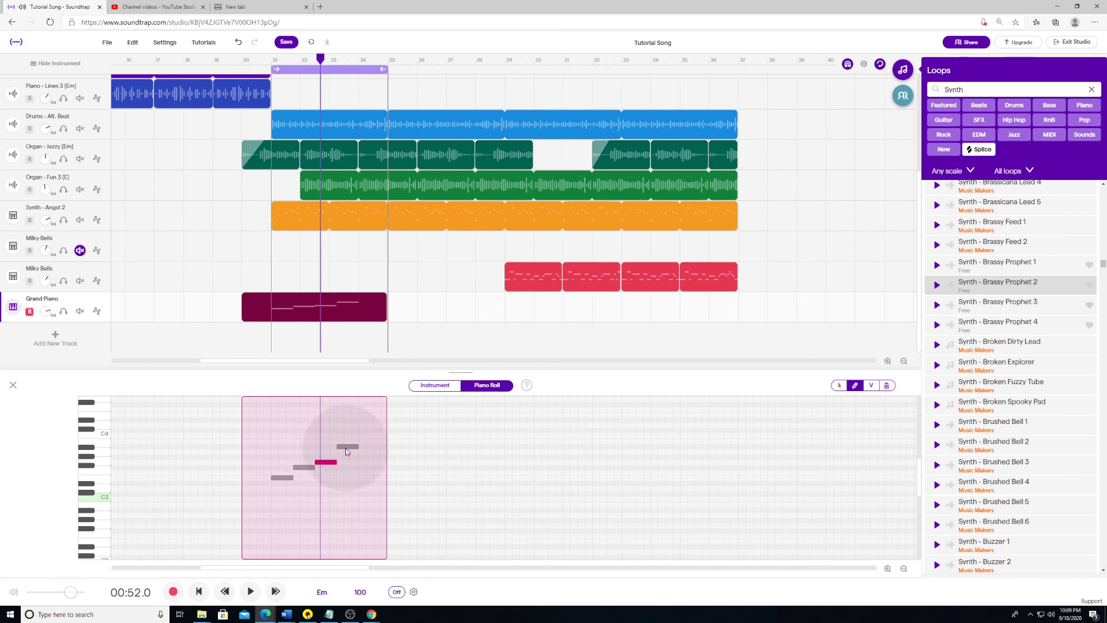
{"action": "left_click_drag", "start_coordinate": [346, 451], "coordinate": [347, 455]}
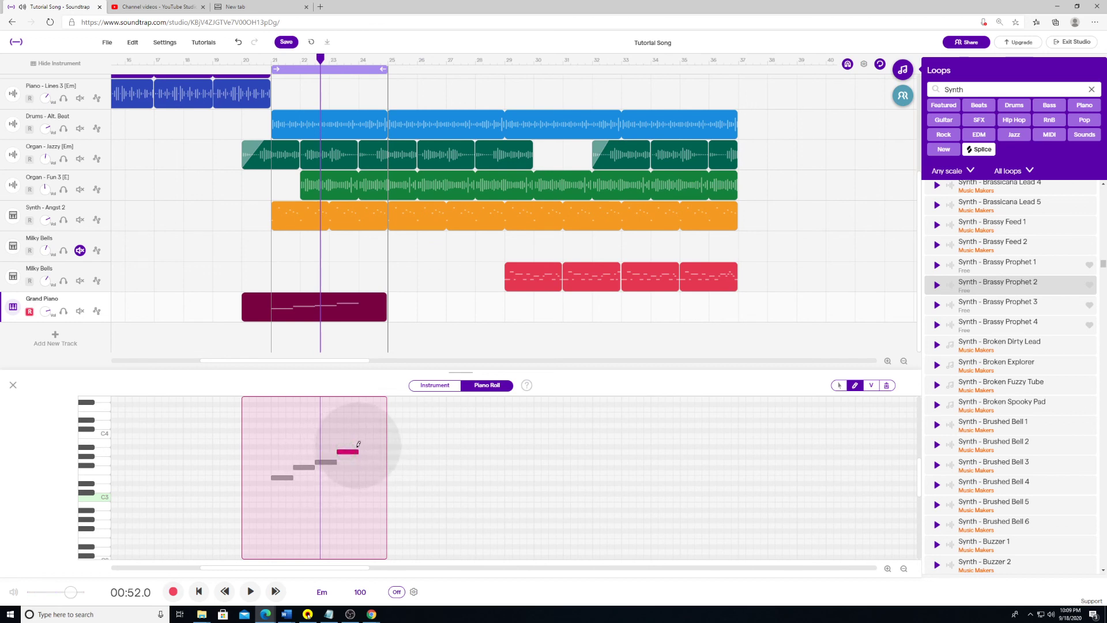
{"action": "left_click", "coordinate": [329, 462]}
{"action": "left_click", "coordinate": [342, 453]}
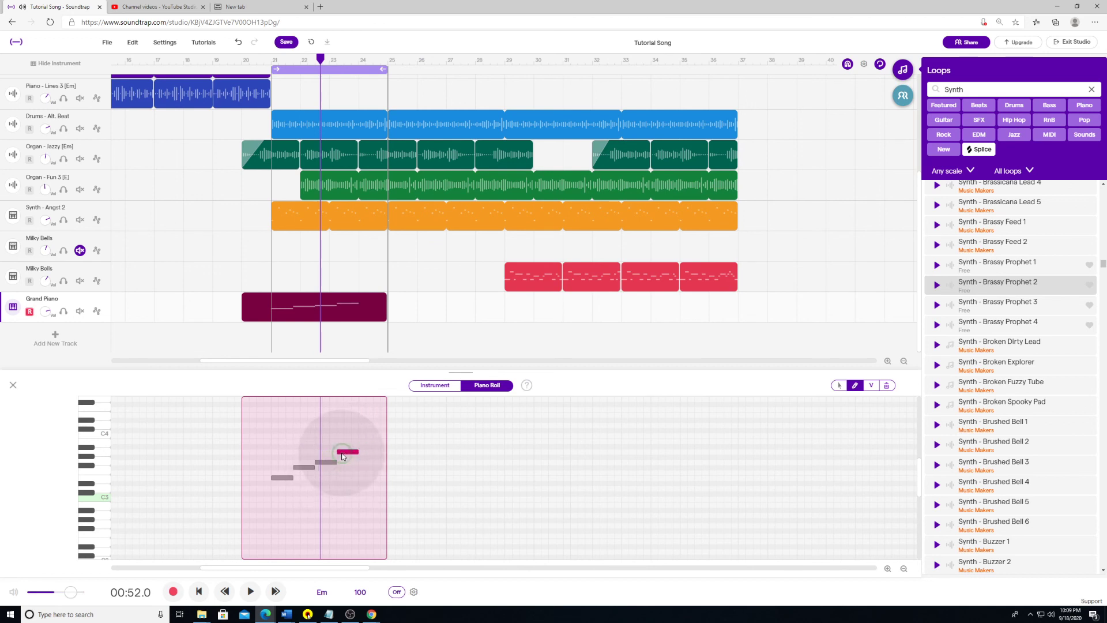
Step: Add a three-beat B3 note directly after the A3 note, and play the piano phrase from measure 21
{"action": "left_click", "coordinate": [363, 441]}
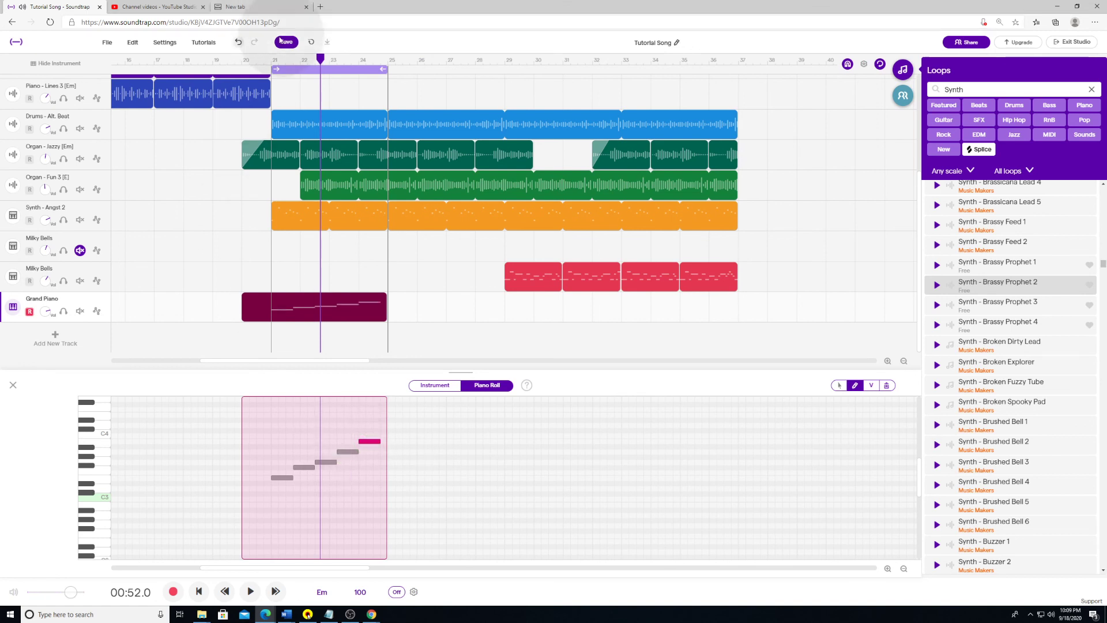
{"action": "left_click", "coordinate": [270, 60]}
{"action": "key", "text": "space"}
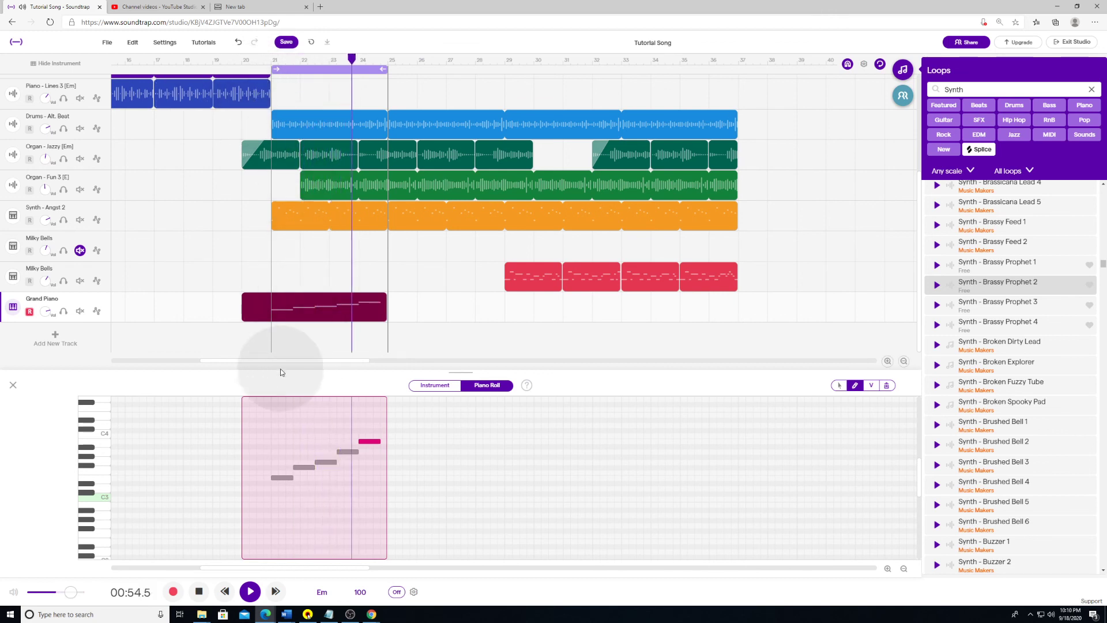
{"action": "key", "text": "space"}
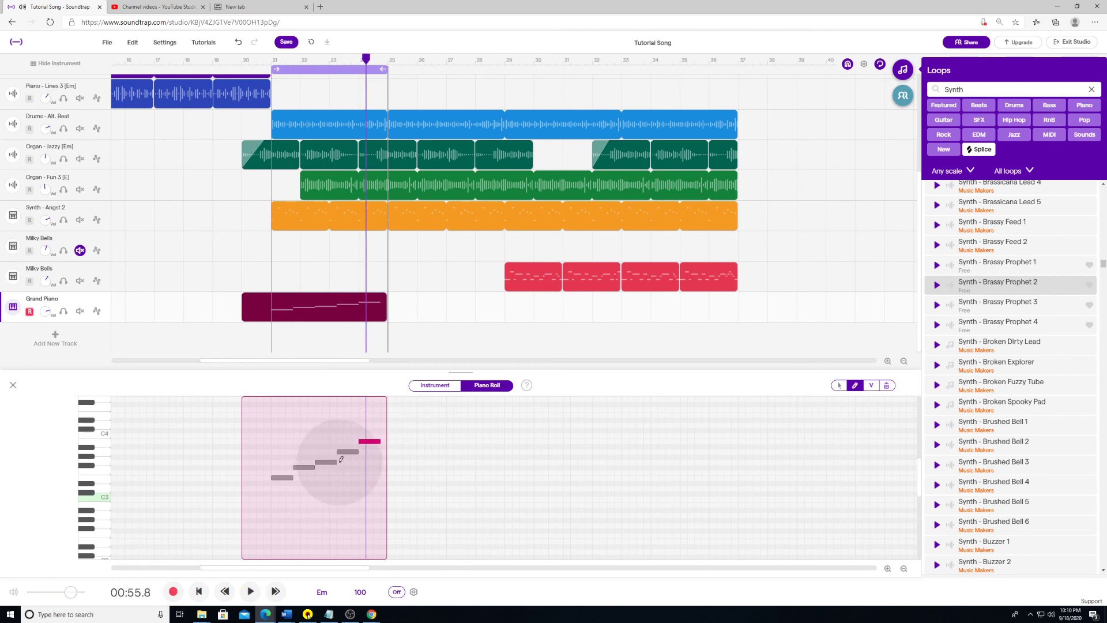
Step: Shorten the F#3, G3 and B3 notes to two beats each, and shift G3, A3 and B3 earlier, leaving a one-beat gap before B3
{"action": "left_click", "coordinate": [335, 462]}
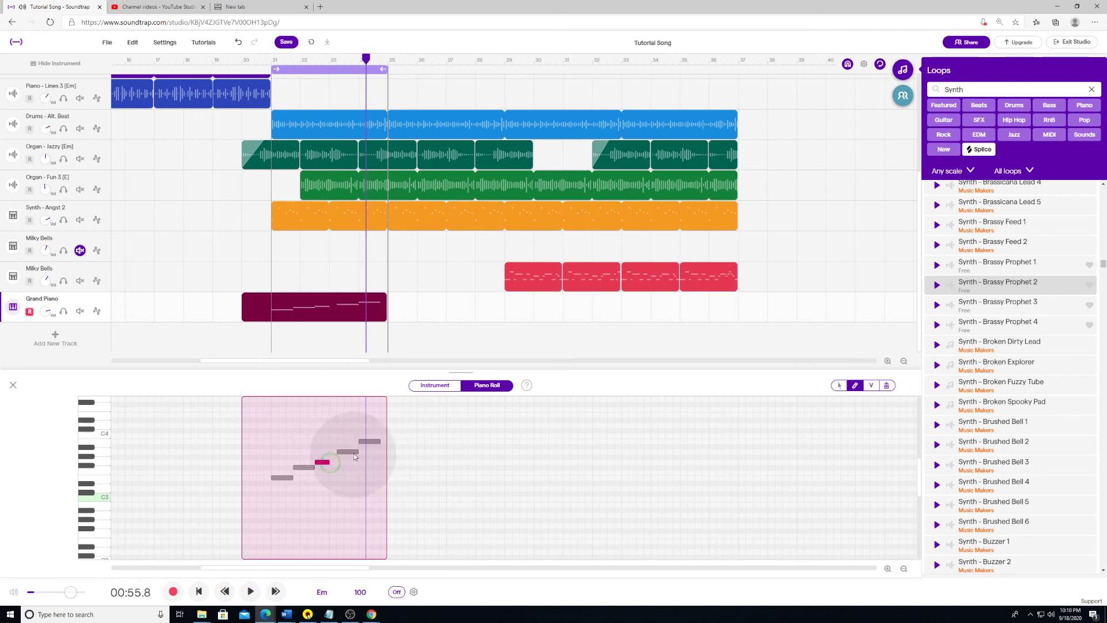
{"action": "left_click_drag", "start_coordinate": [350, 452], "coordinate": [365, 443]}
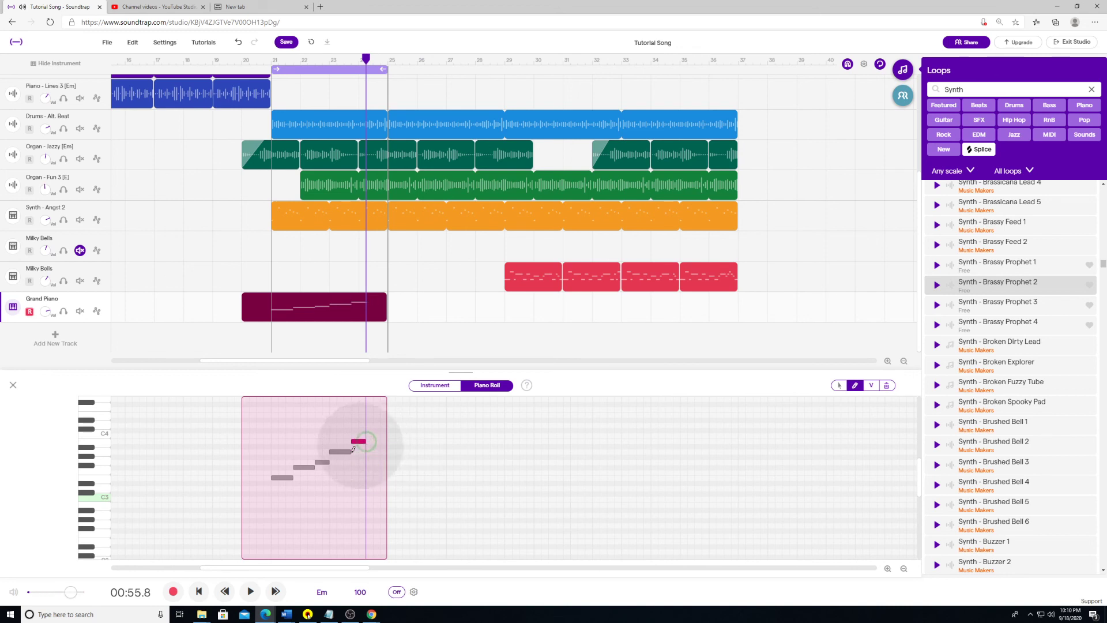
{"action": "left_click", "coordinate": [304, 467]}
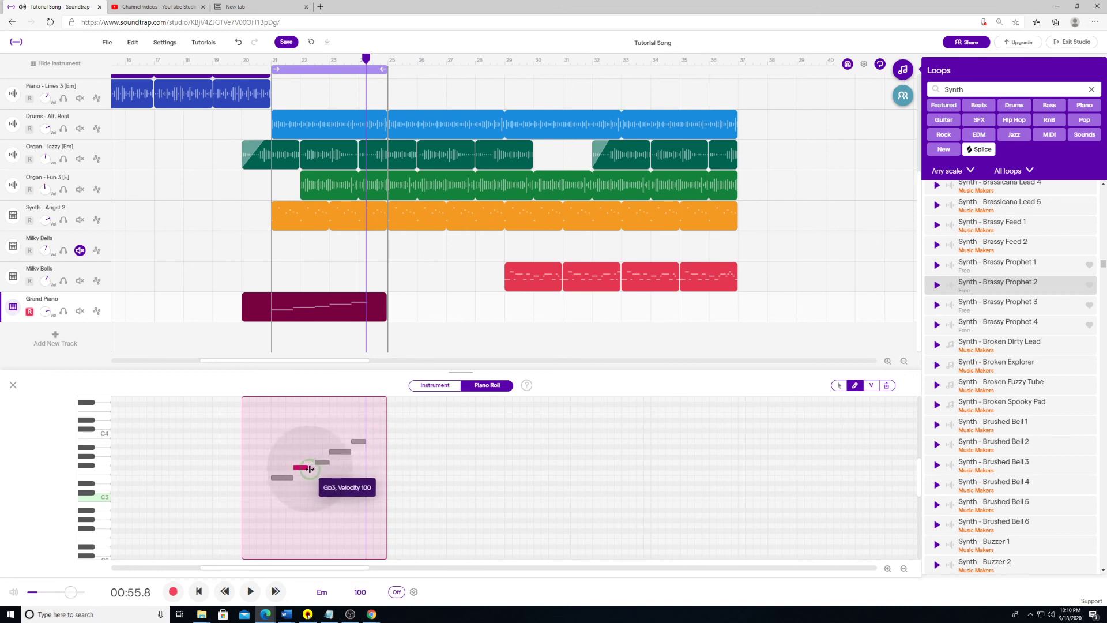
{"action": "left_click_drag", "start_coordinate": [318, 462], "coordinate": [310, 462]}
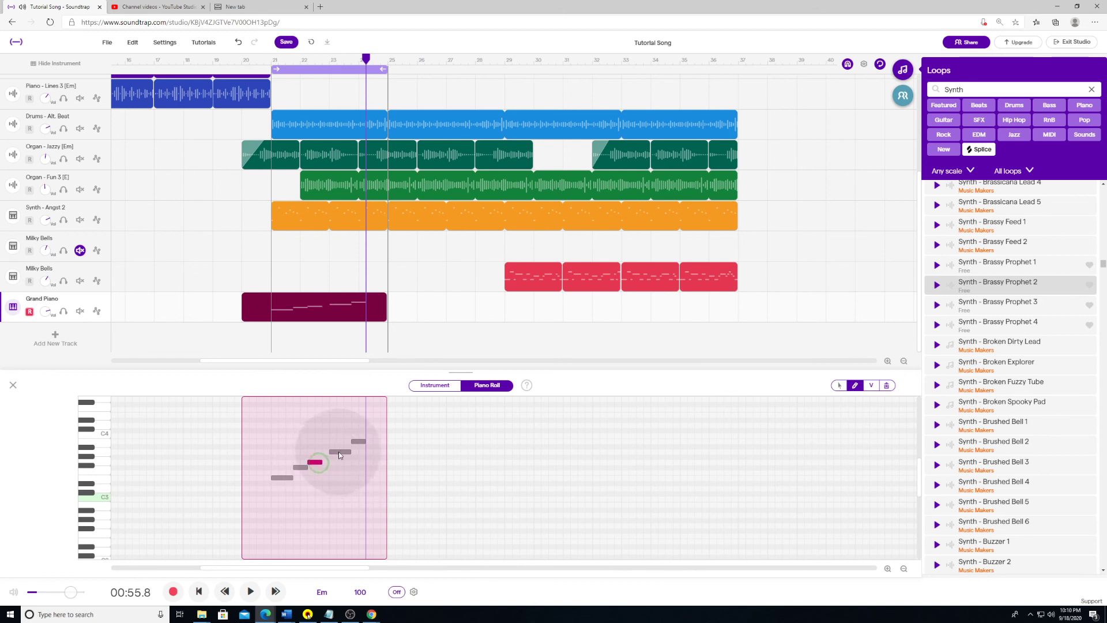
{"action": "left_click", "coordinate": [339, 453]}
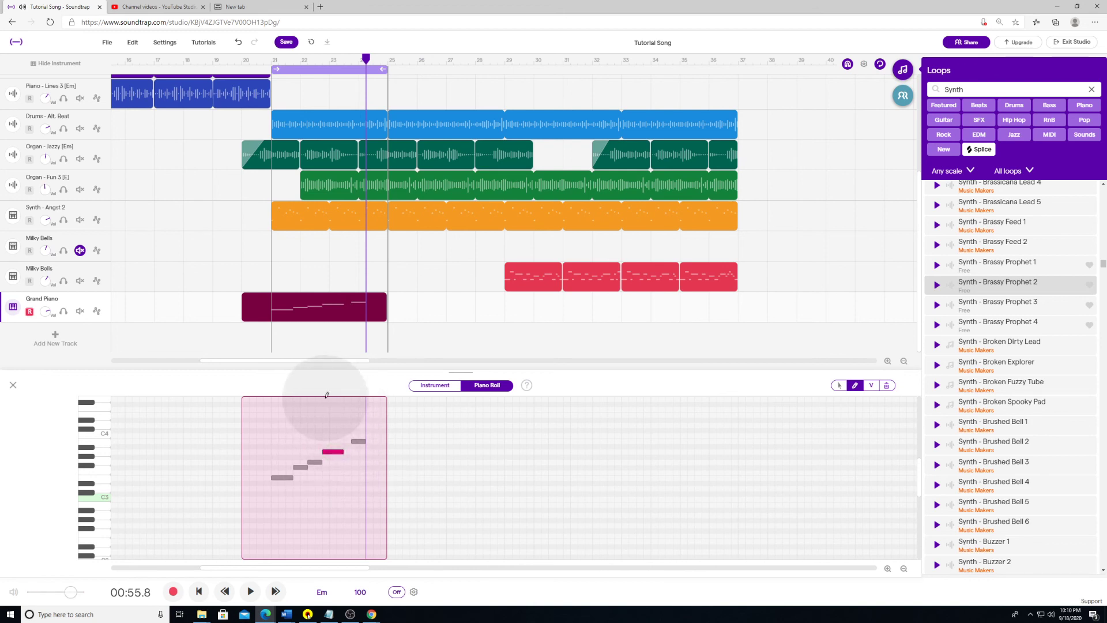
Step: Trim the Grand Piano region's start to measure 21, and play the phrase from there
{"action": "left_click", "coordinate": [252, 317]}
{"action": "left_click_drag", "start_coordinate": [245, 314], "coordinate": [272, 318]}
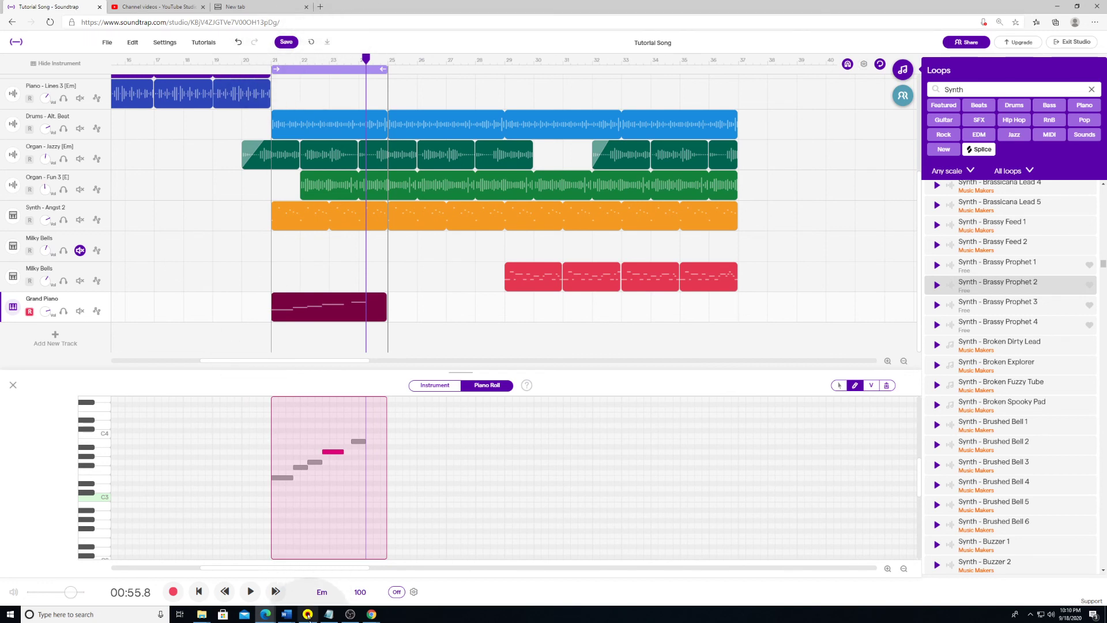
{"action": "left_click", "coordinate": [274, 59]}
{"action": "key", "text": "space"}
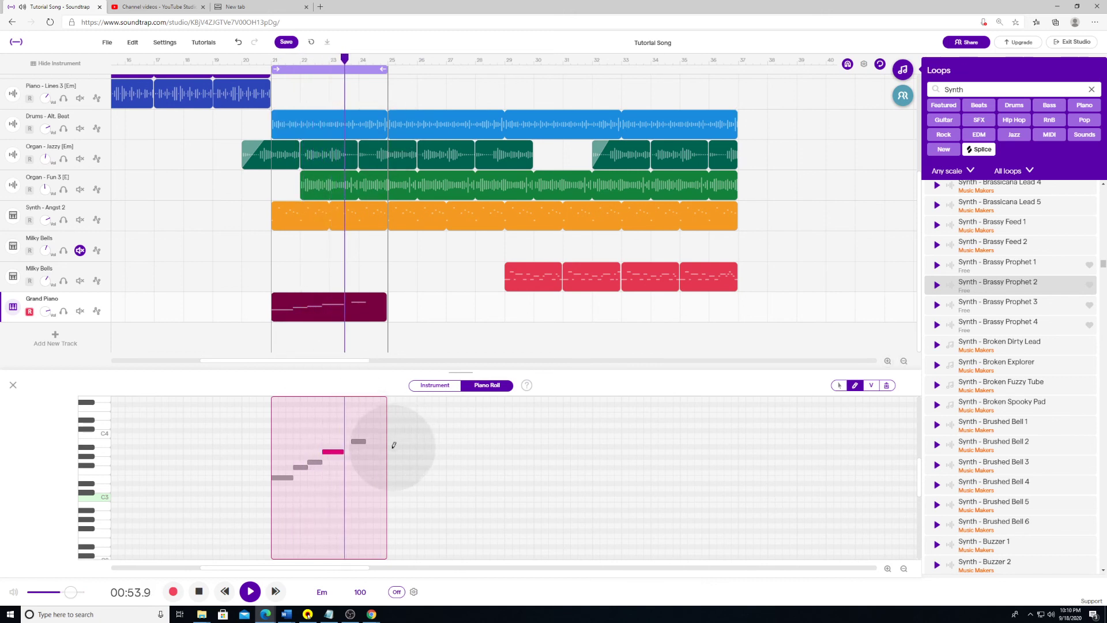
{"action": "key", "text": "space"}
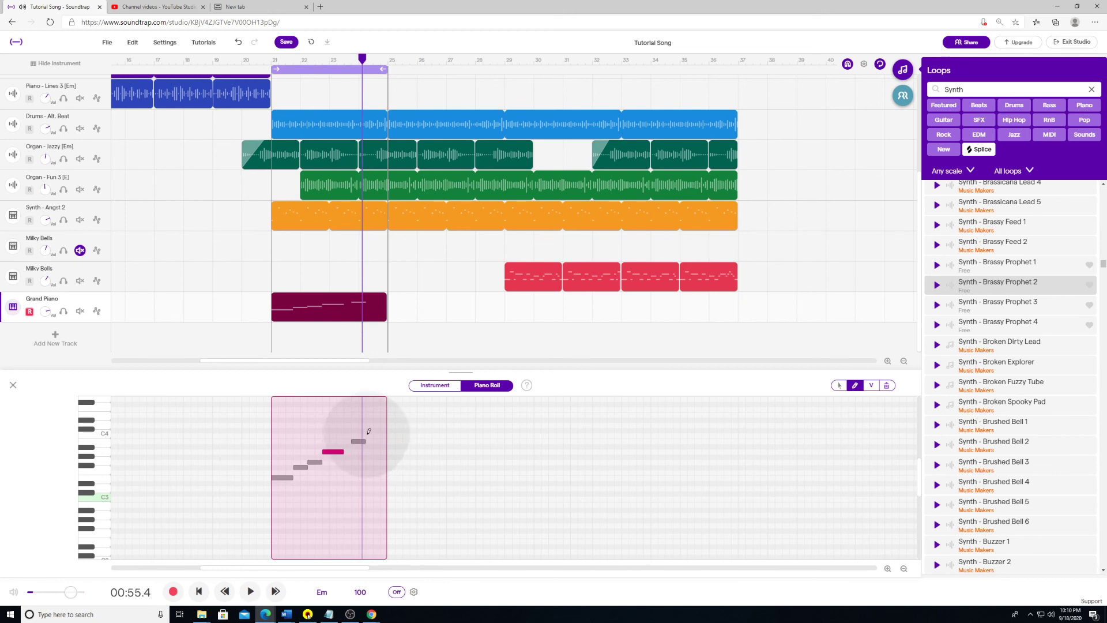
Step: Add one-beat C4, B3 and A3 notes after the last B3 to fill the region's end, and briefly play the loop
{"action": "left_click", "coordinate": [371, 436]}
{"action": "left_click_drag", "start_coordinate": [382, 438], "coordinate": [371, 438]}
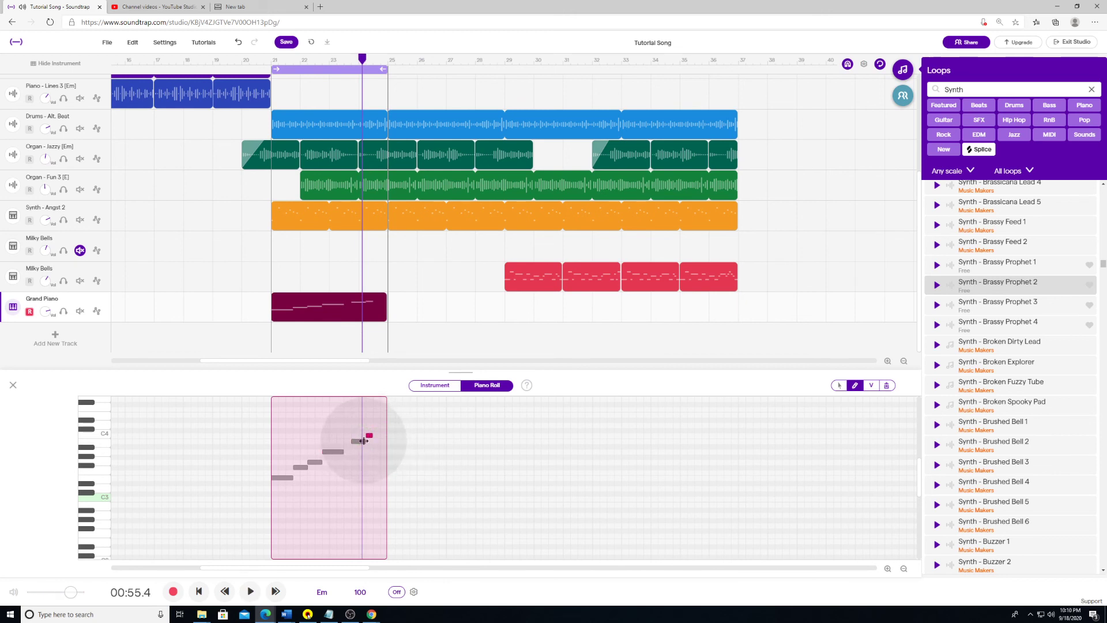
{"action": "left_click", "coordinate": [375, 441]}
{"action": "left_click", "coordinate": [384, 453]}
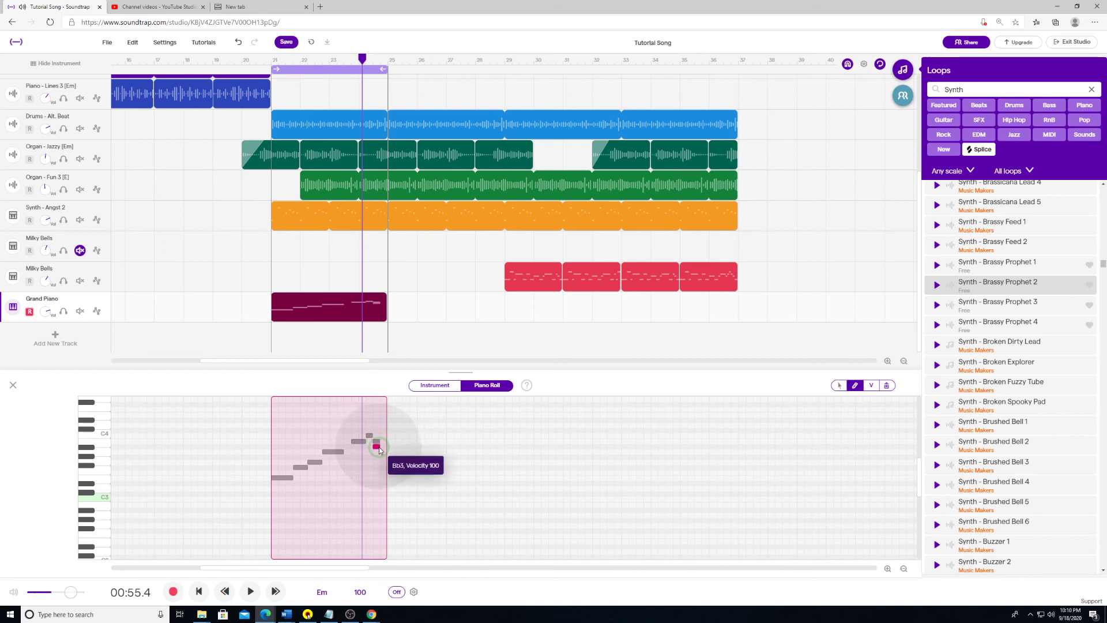
{"action": "key", "text": "space"}
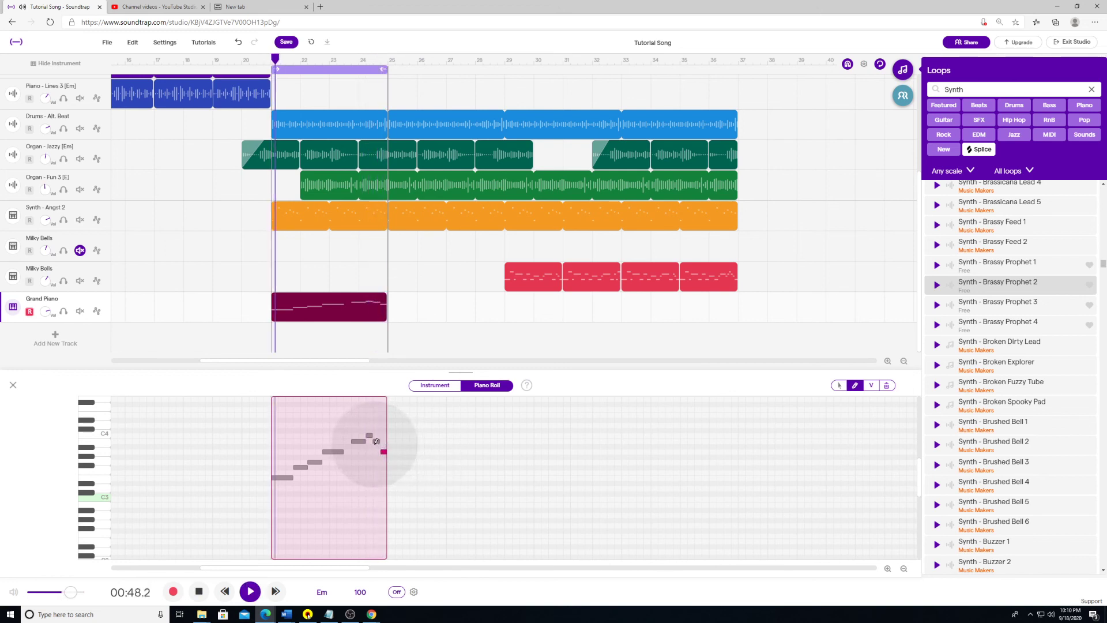
{"action": "key", "text": "space"}
Step: Add a three-beat B2 note beneath the opening E3, and play it back from measure 21
{"action": "left_click", "coordinate": [282, 504]}
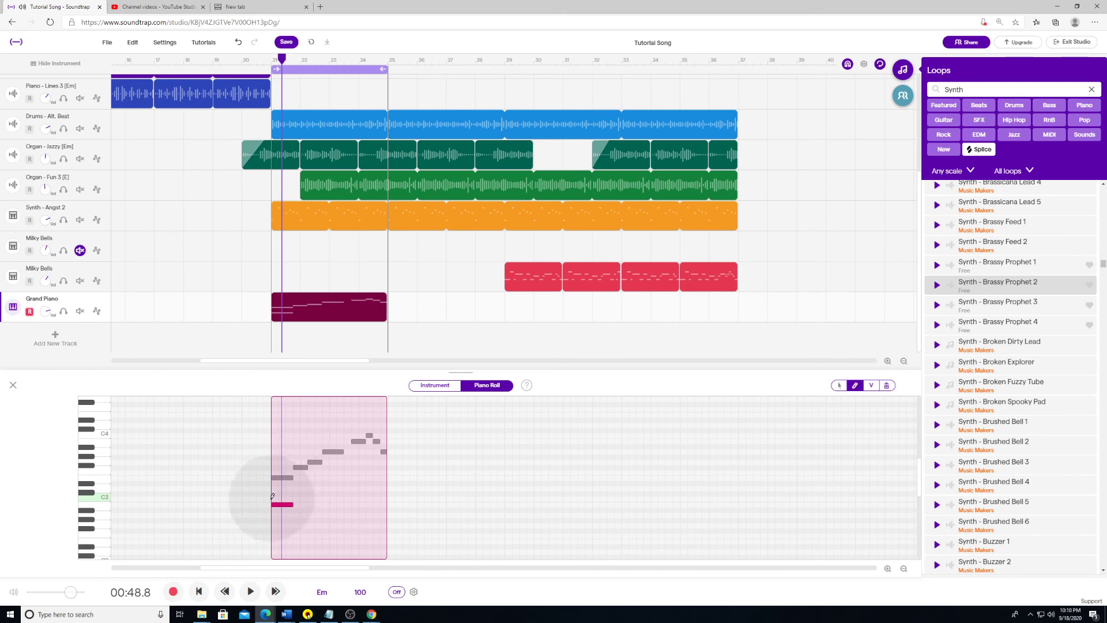
{"action": "key", "text": "space"}
{"action": "key", "text": "space"}
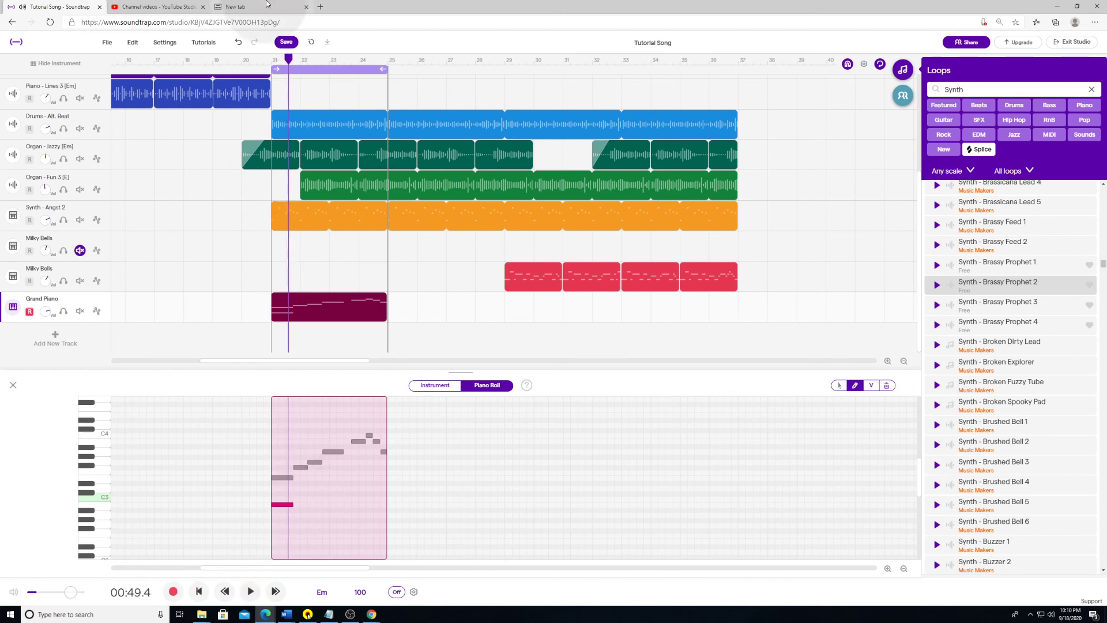
{"action": "left_click", "coordinate": [274, 66]}
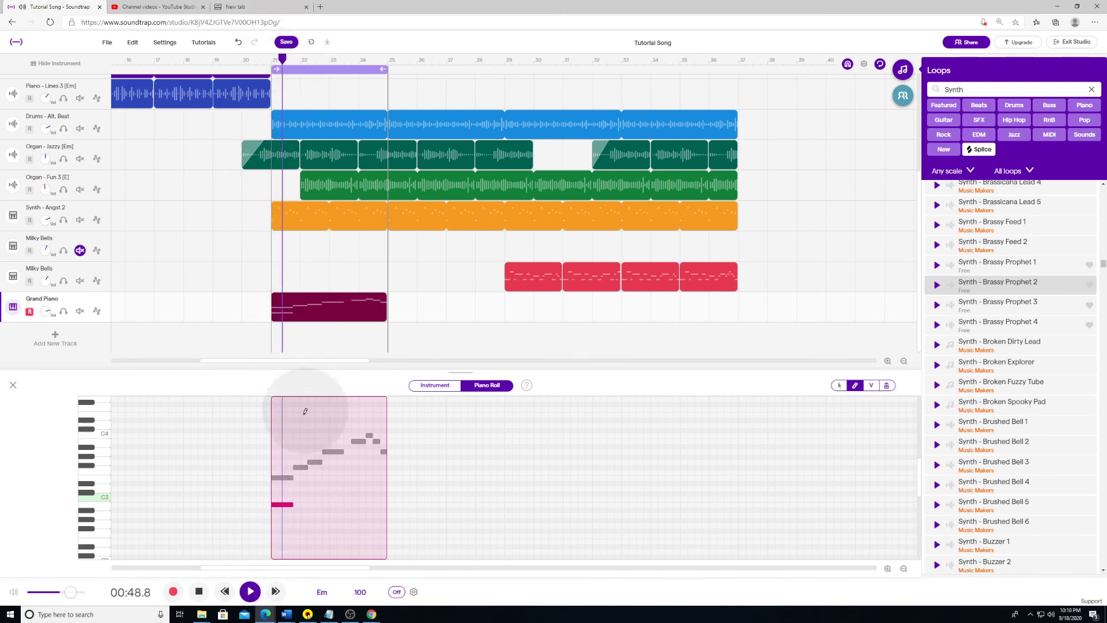
Step: Continue the lower voice with two-beat C#3, D3, E3 and F#3 notes beneath the F#3, G3, A3 and B3 notes, and play the phrase
{"action": "left_click", "coordinate": [296, 494]}
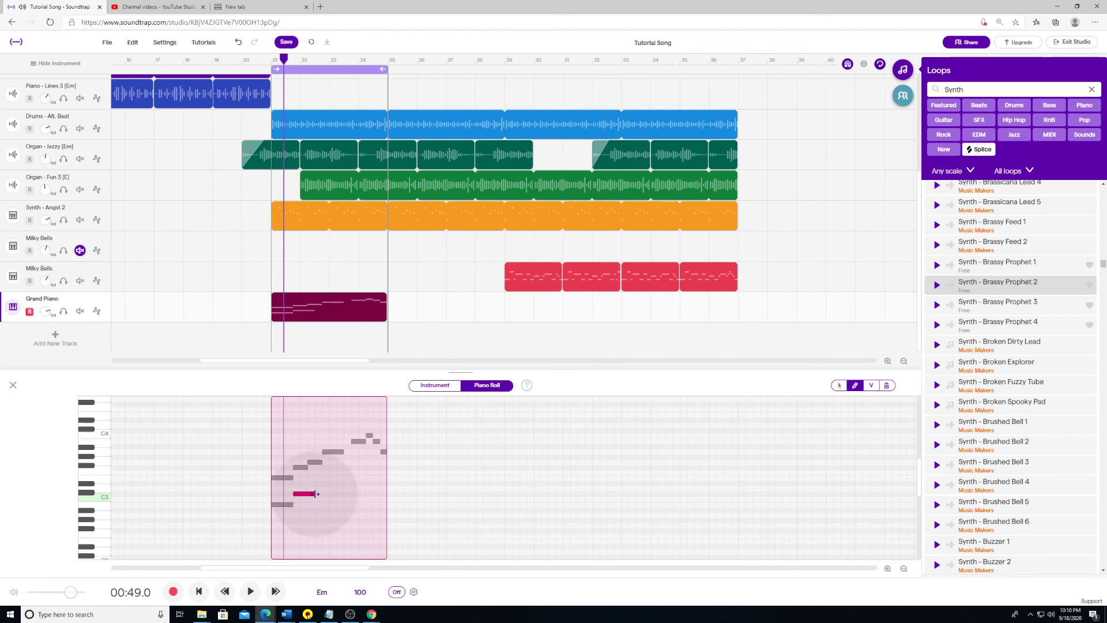
{"action": "left_click_drag", "start_coordinate": [316, 494], "coordinate": [309, 494]}
{"action": "left_click", "coordinate": [311, 483]}
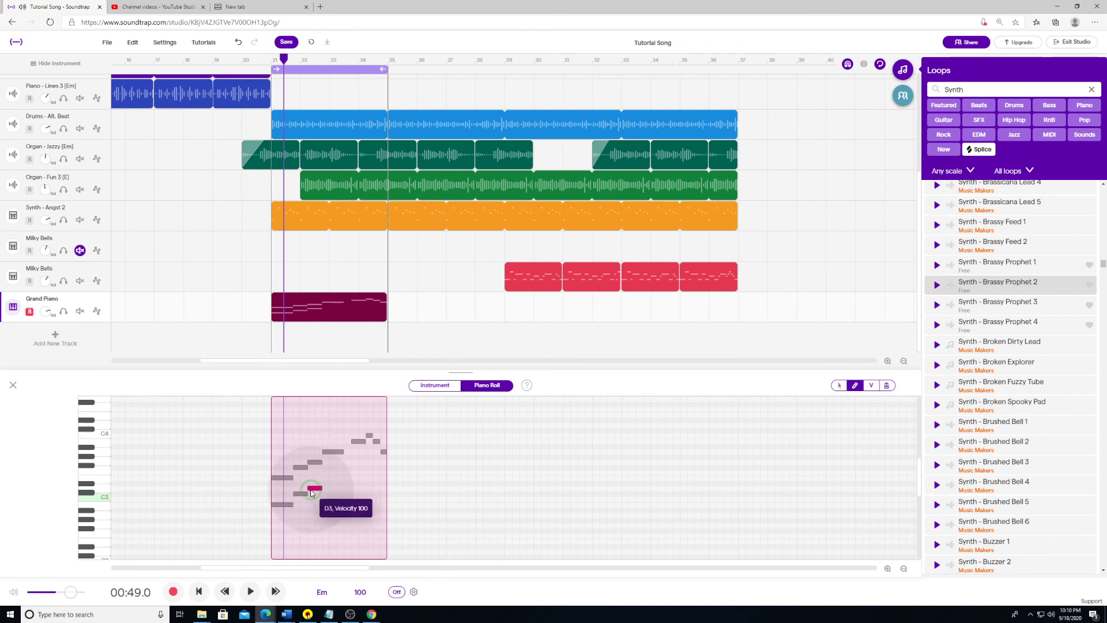
{"action": "left_click", "coordinate": [326, 478]}
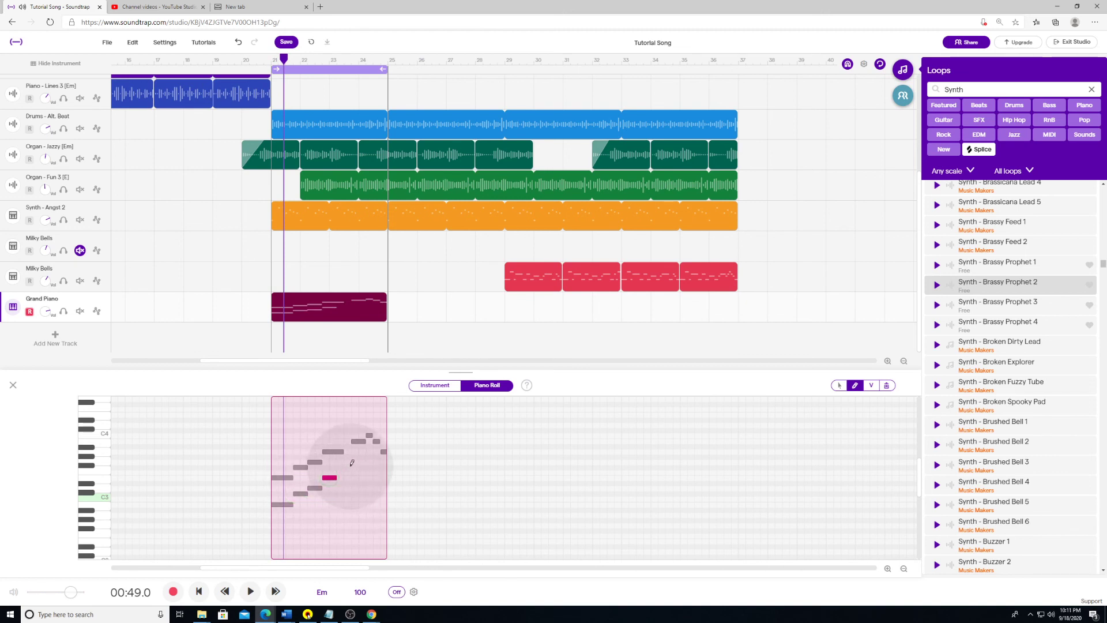
{"action": "left_click", "coordinate": [354, 467]}
{"action": "key", "text": "space"}
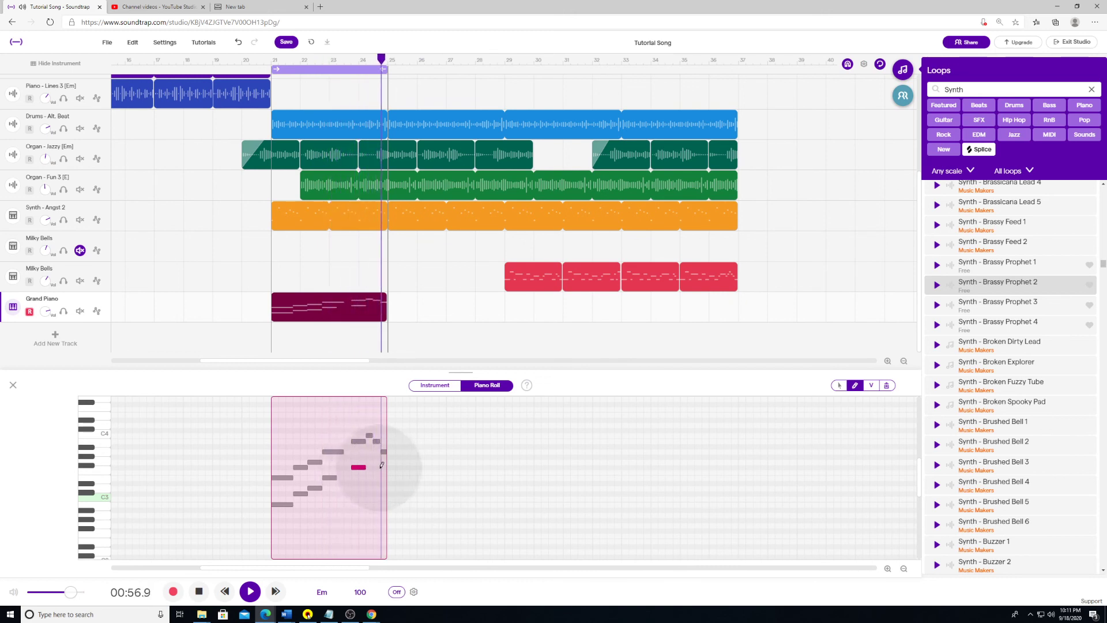
{"action": "key", "text": "space"}
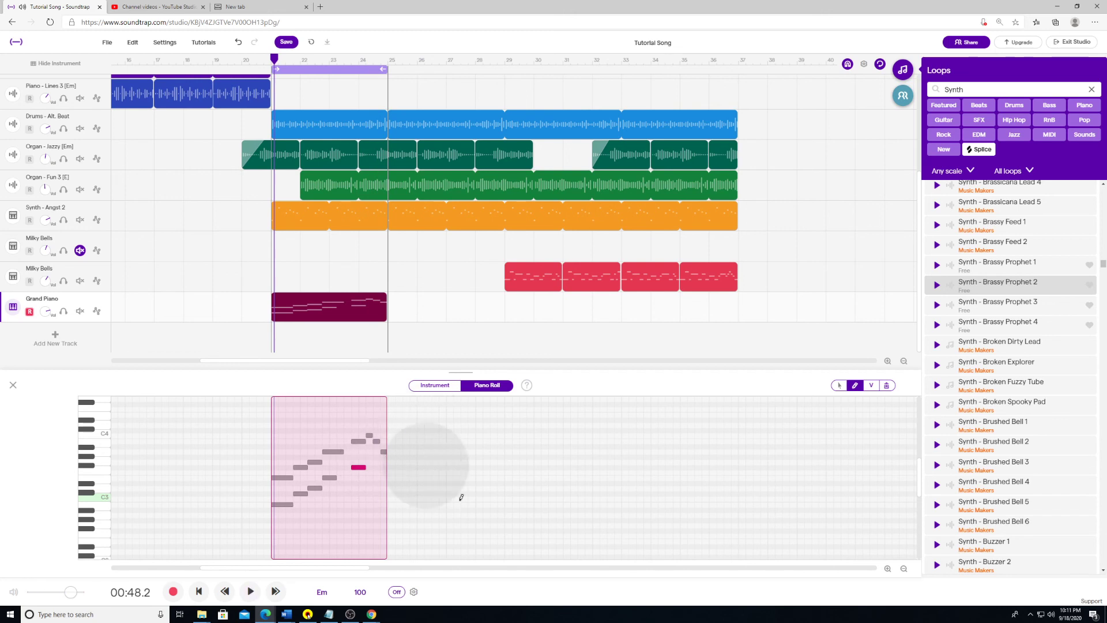